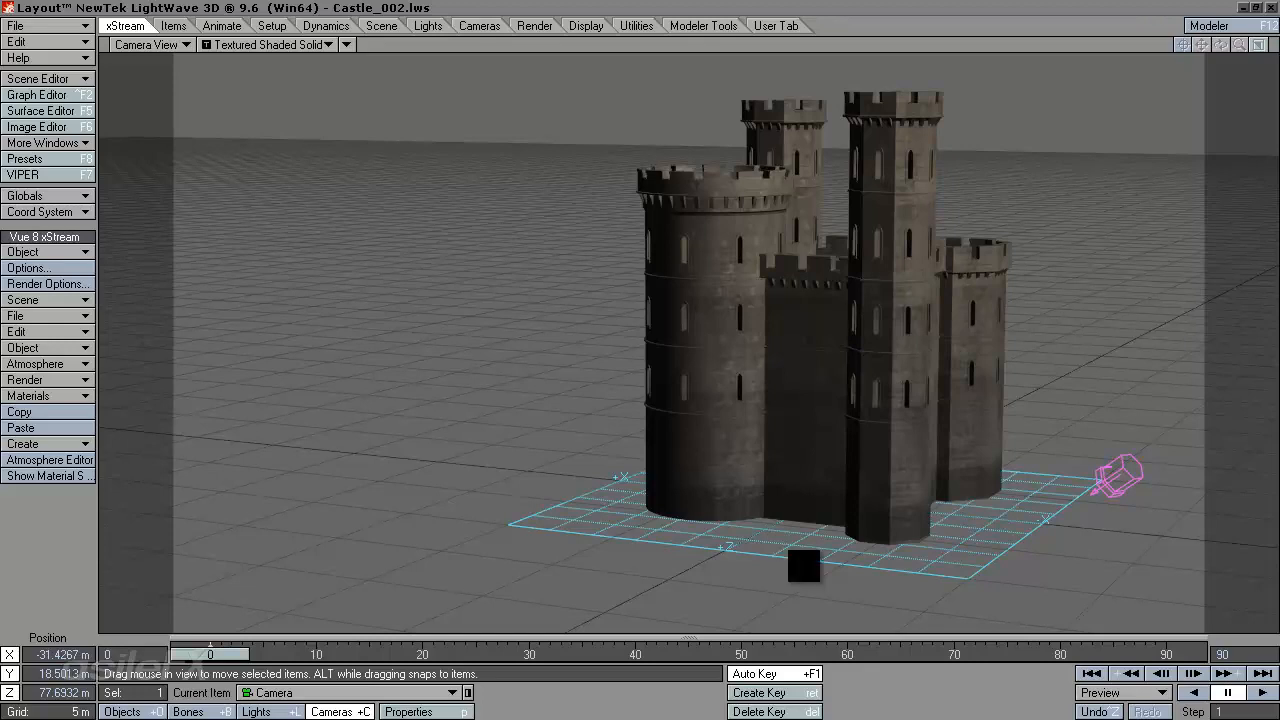
Select the Castle_null grid and try moving the whole castle with it, undoing the move.
left_click(803, 566)
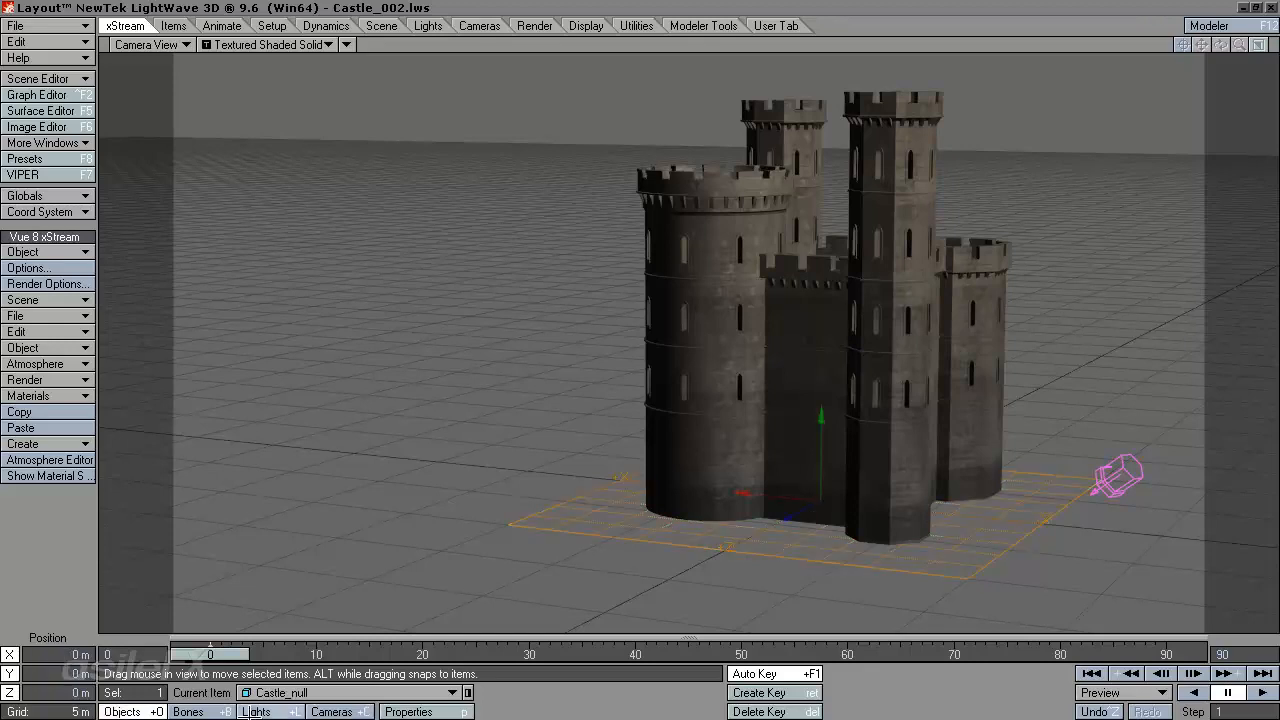
left_click(285, 692)
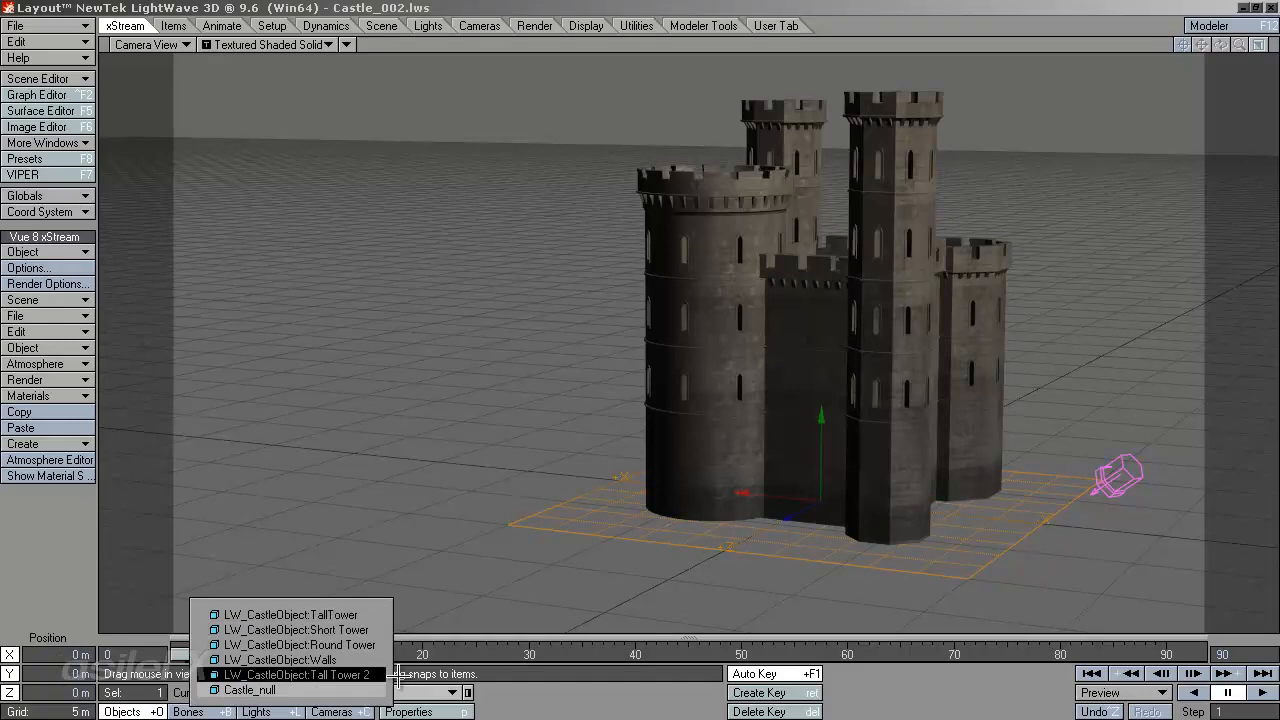
left_click(598, 692)
left_click_drag(738, 523, 616, 381)
key("ctrl+z")
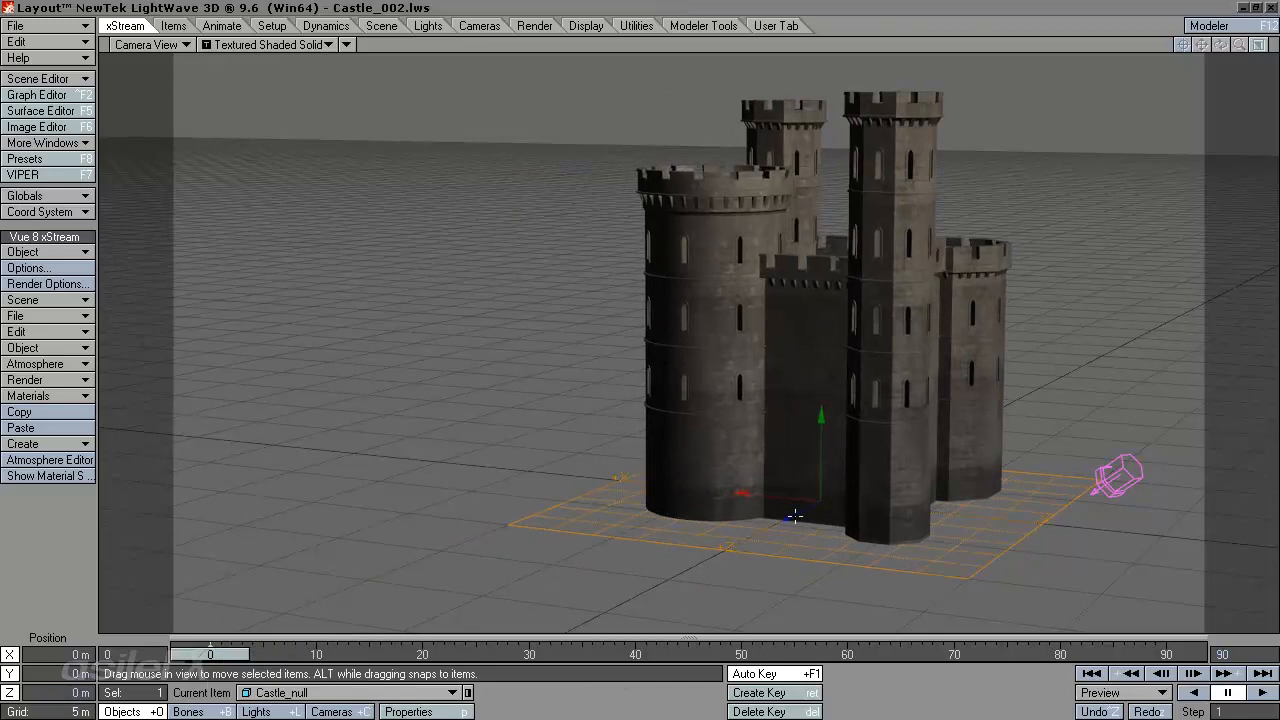
Examine the Item Shape settings in the Castle_null object's properties.
key("p")
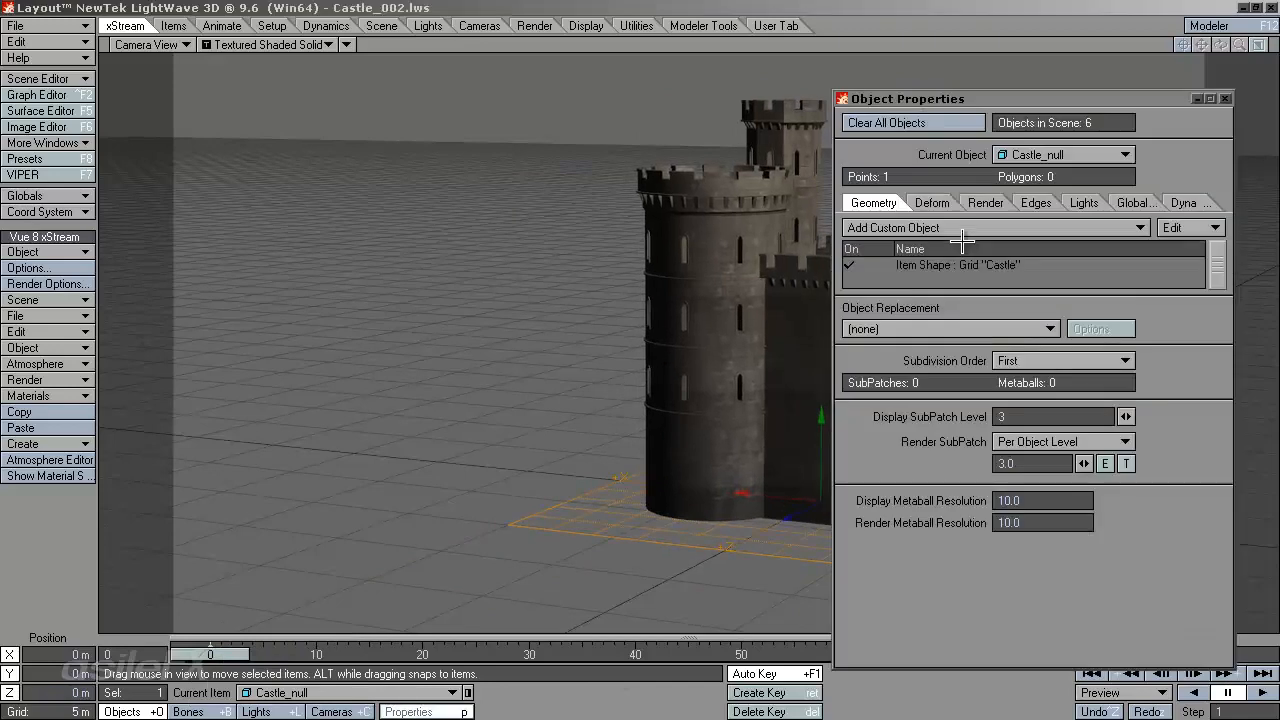
left_click(1008, 265)
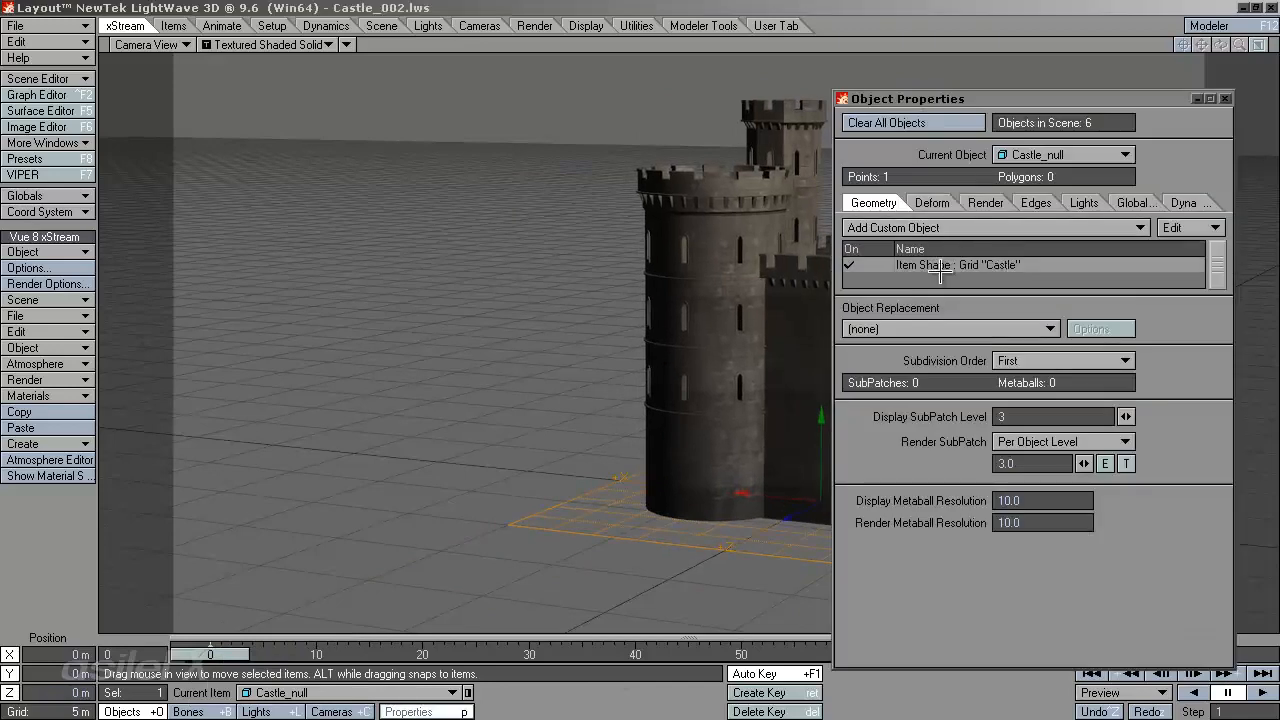
double_click(1046, 266)
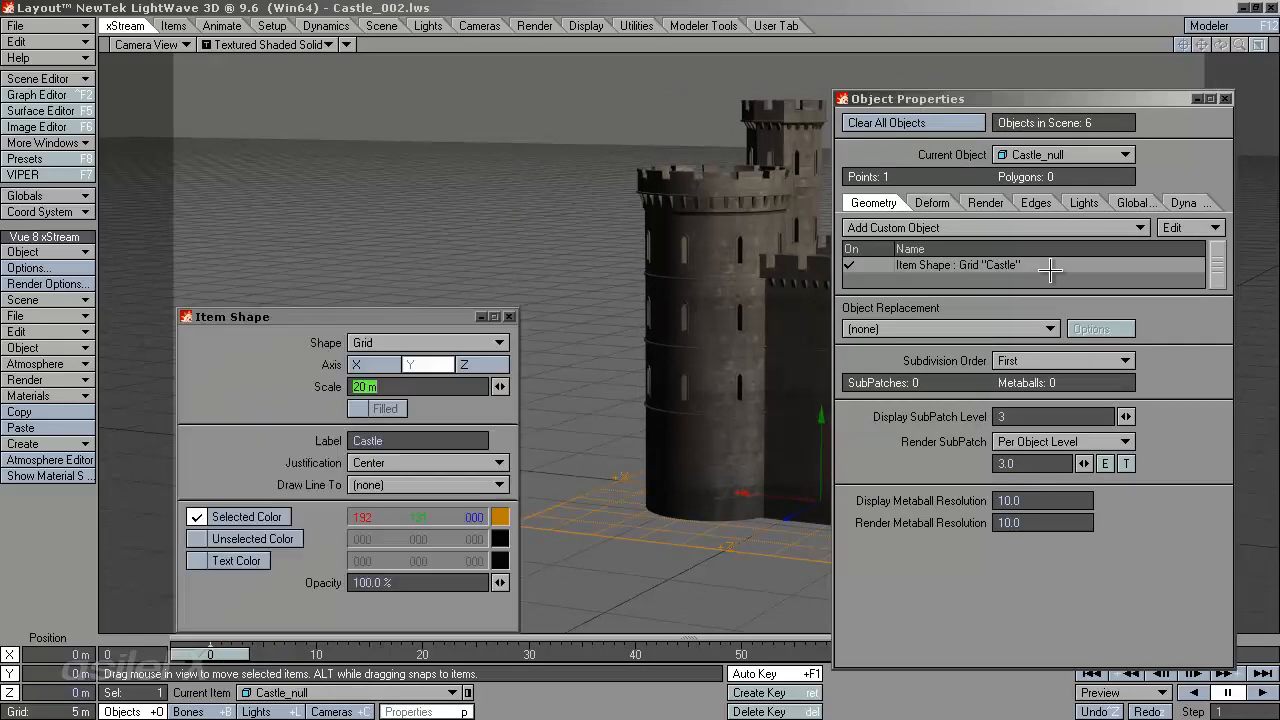
left_click(506, 316)
left_click(1225, 98)
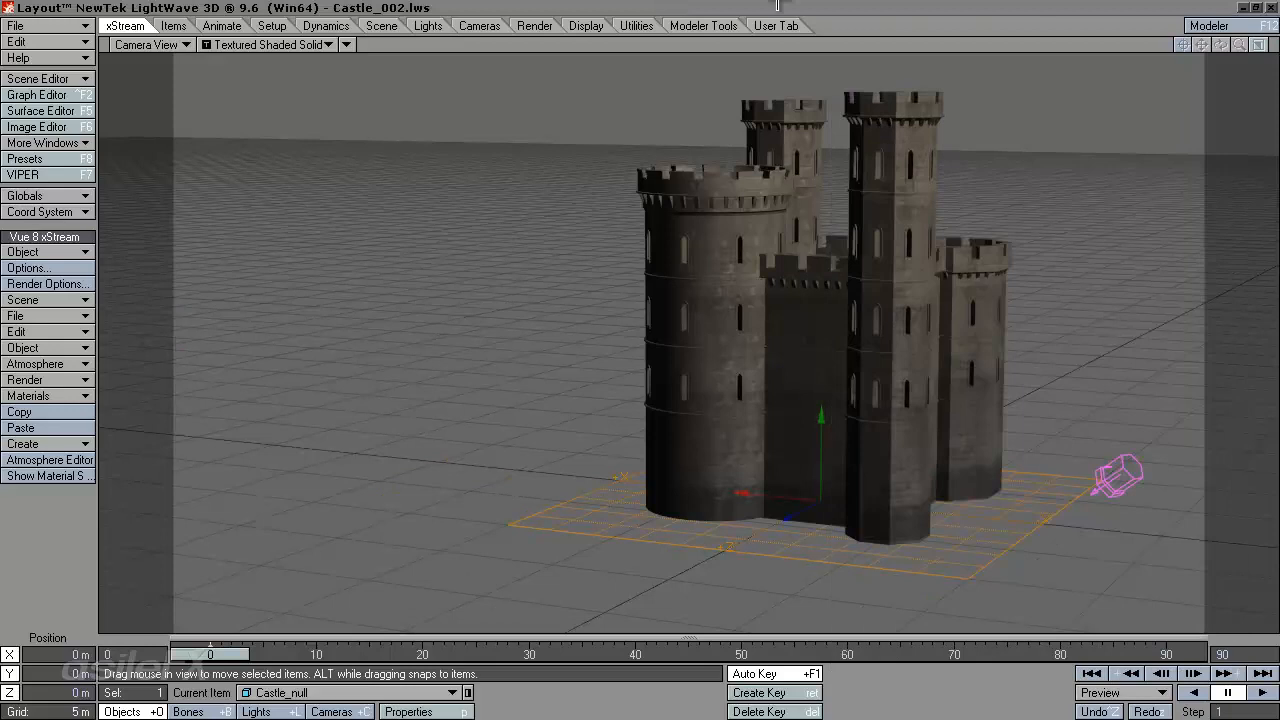
Select the camera, test-render the current frame, and close the rendered image after viewing it.
key("shift+c")
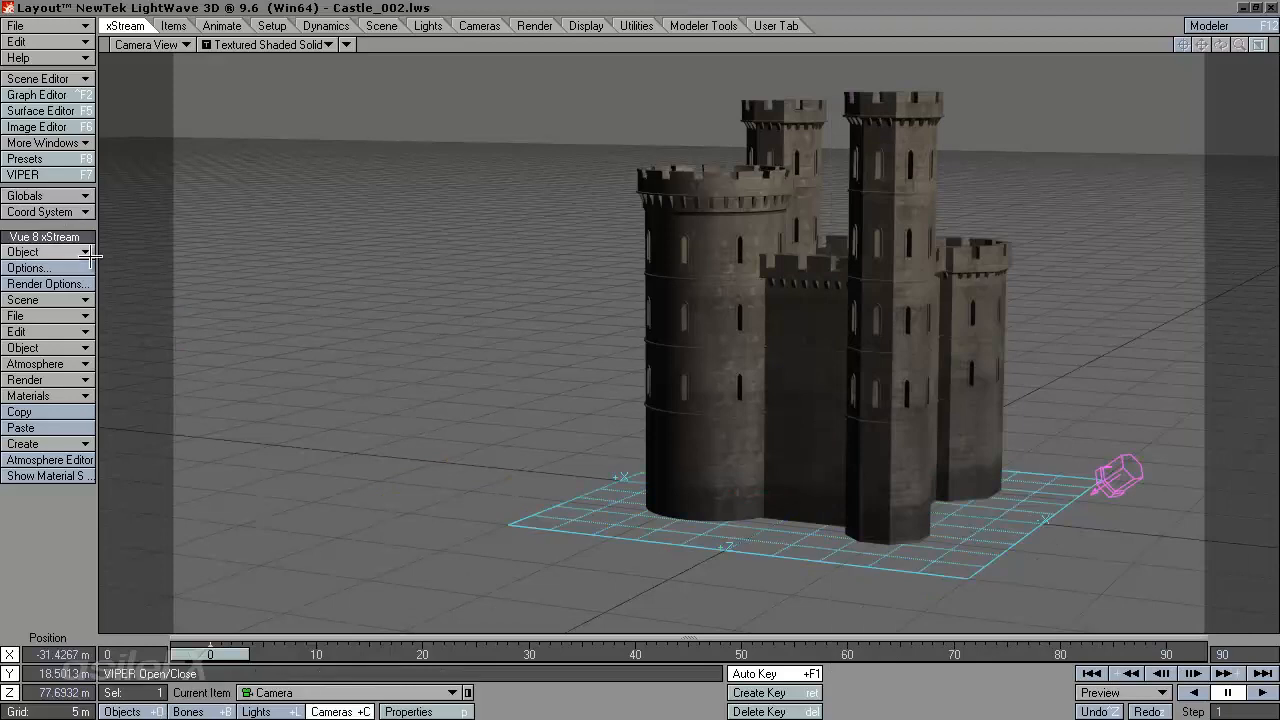
key("F9")
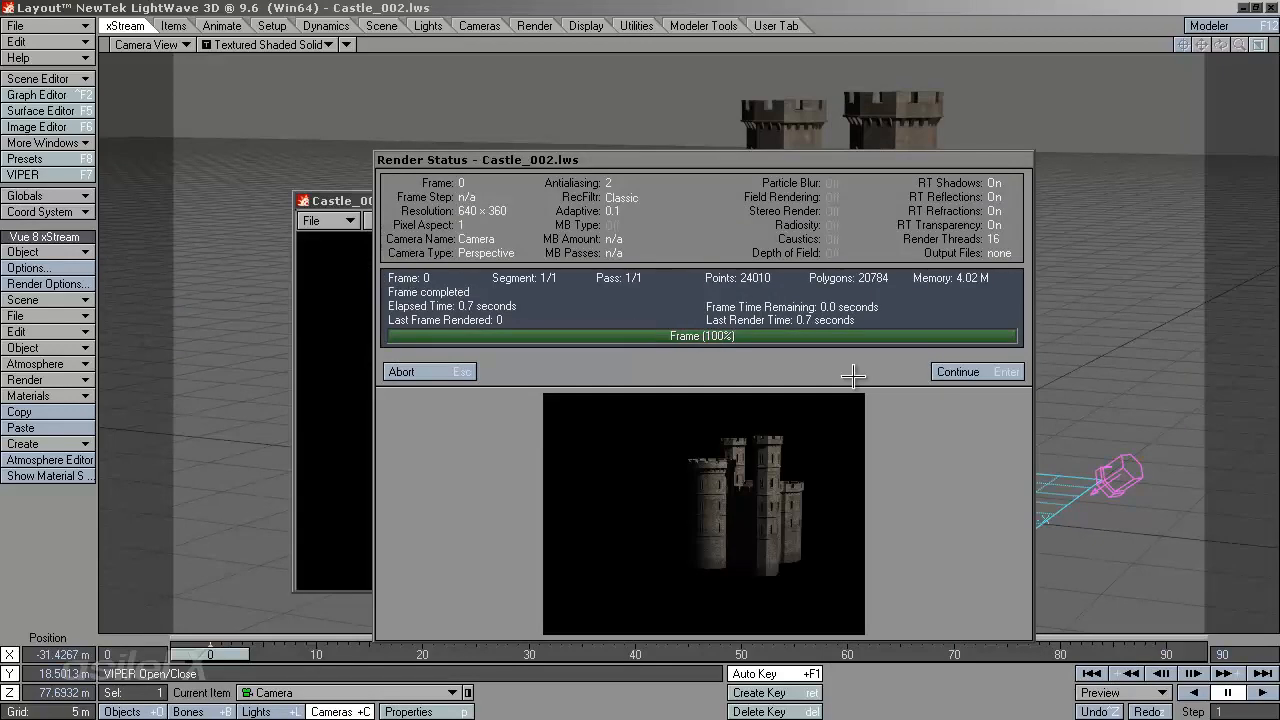
left_click(958, 372)
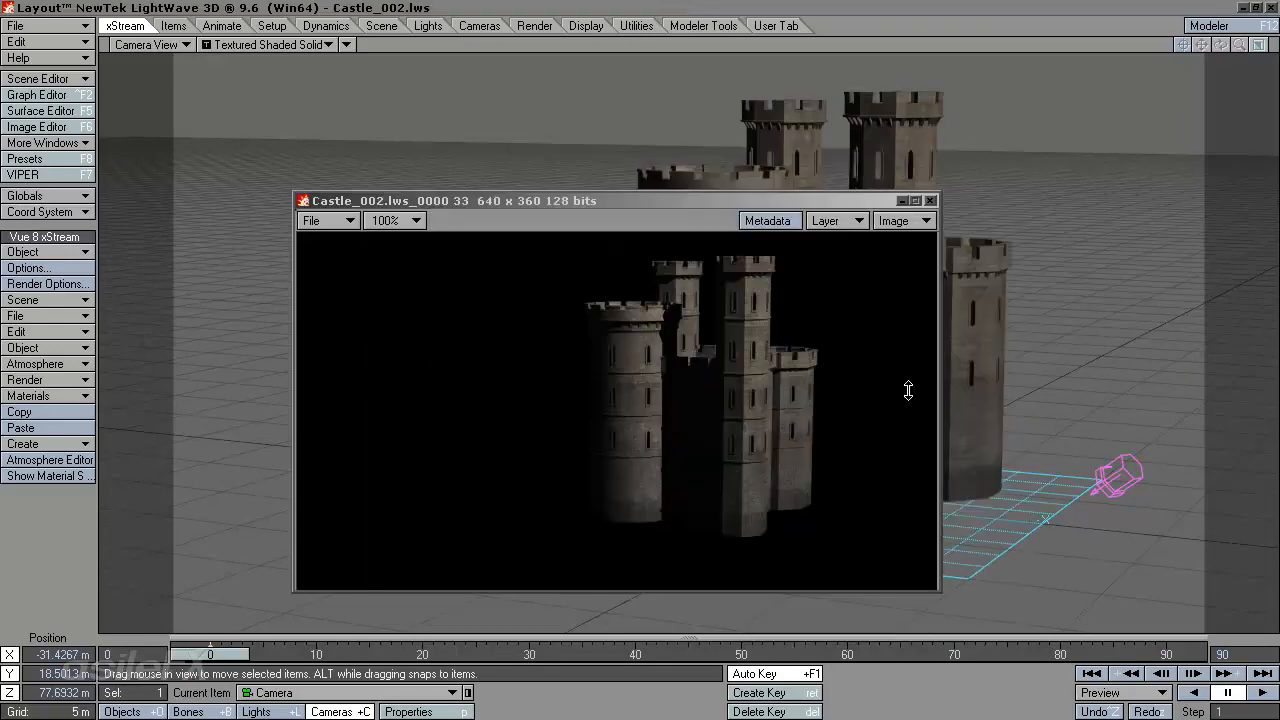
left_click_drag(799, 200, 806, 181)
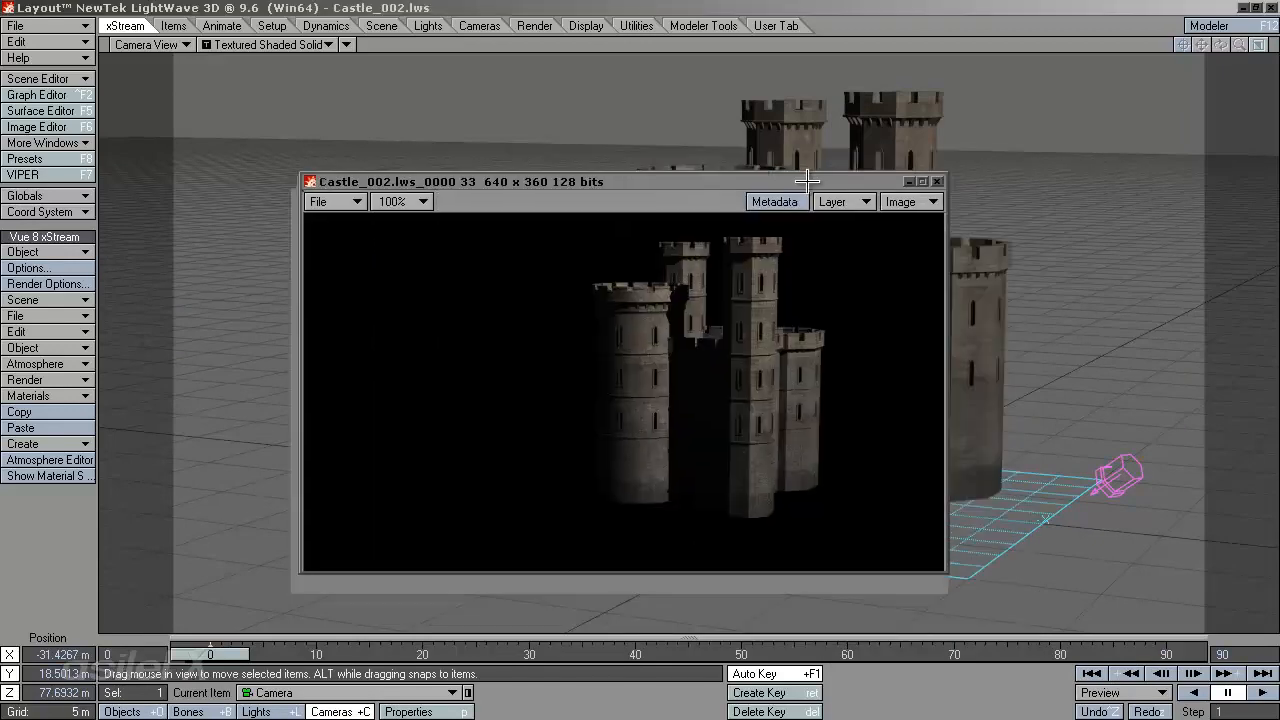
left_click(934, 181)
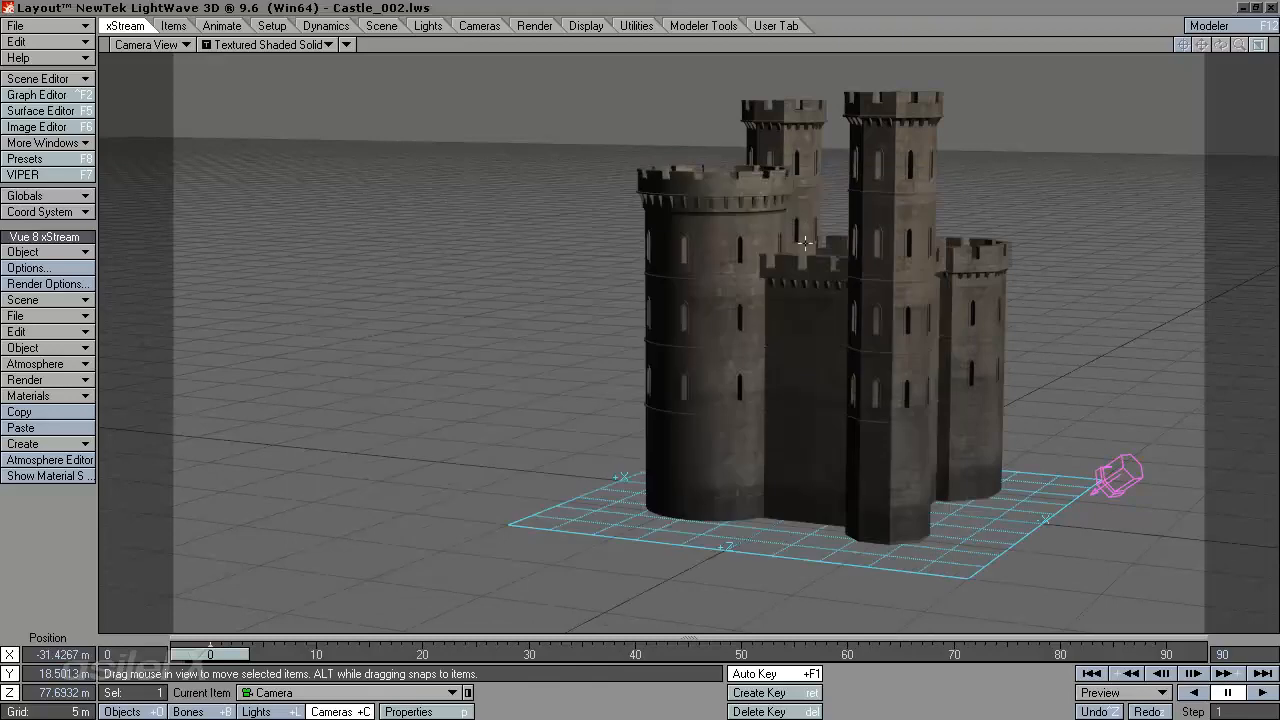
Set the camera's resolution multiplier to 100 % and test-render the frame at 1280 x 720.
key("p")
left_click(898, 242)
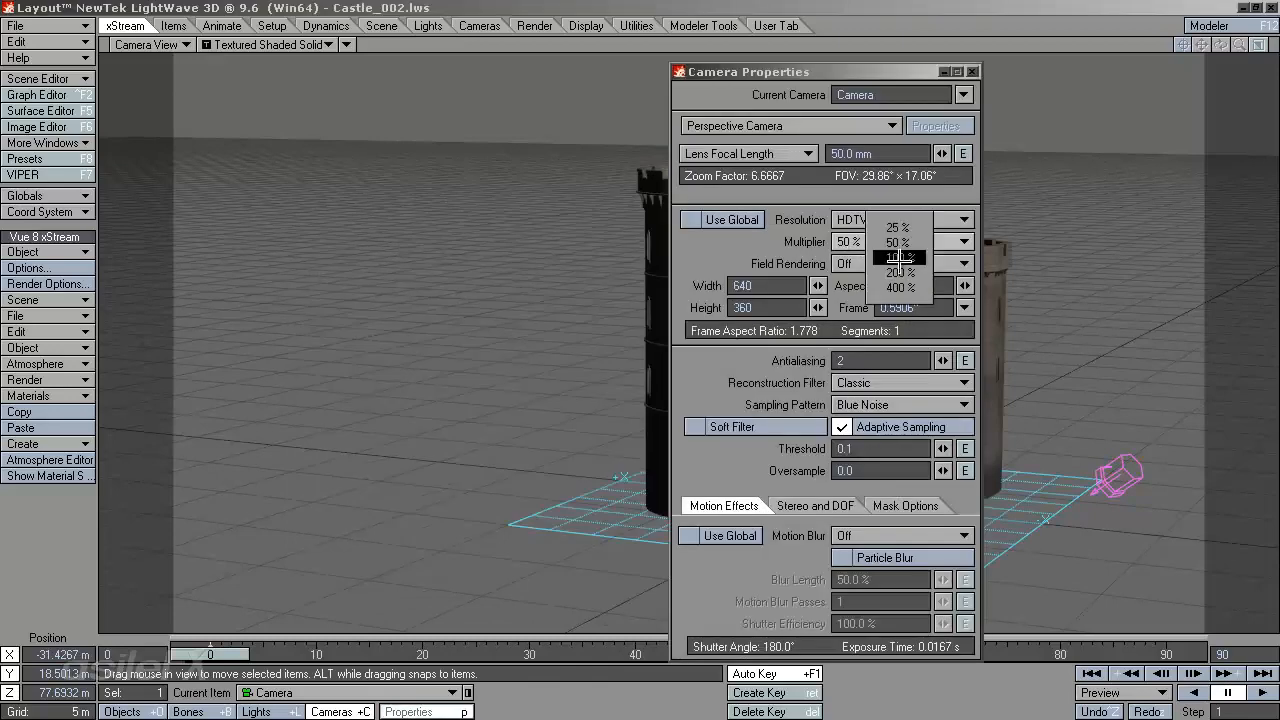
left_click(899, 258)
key("F9")
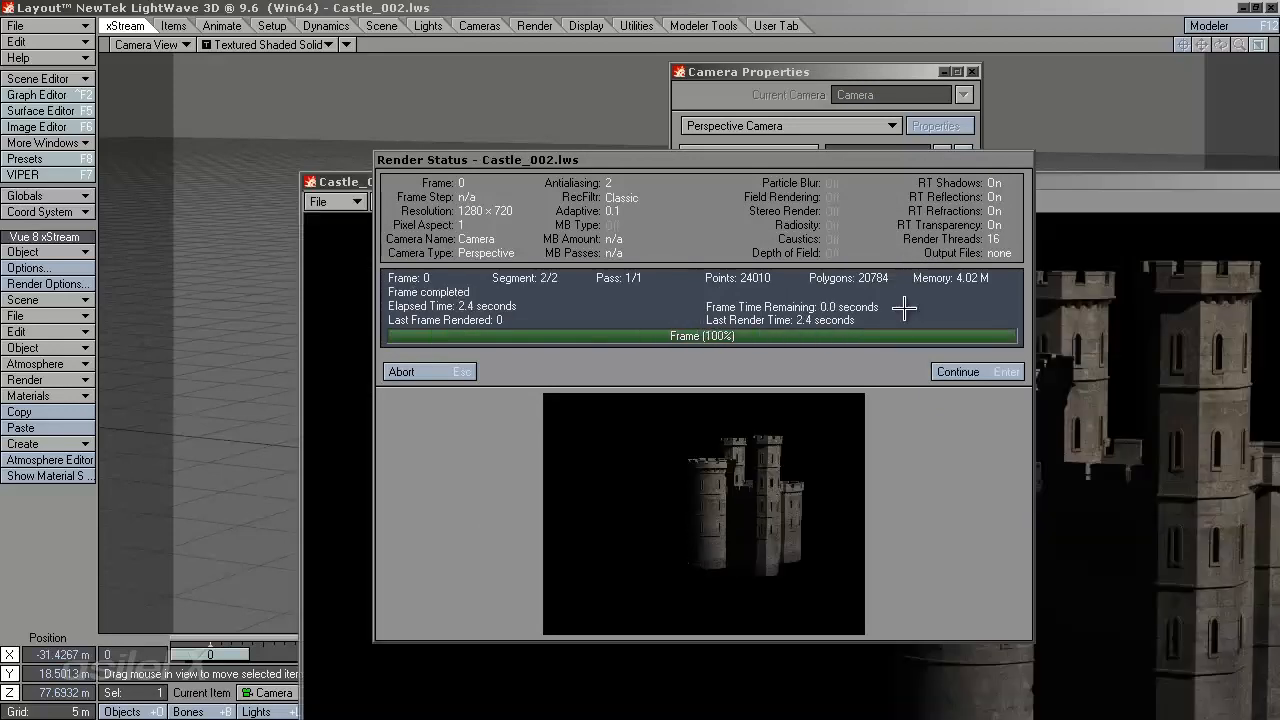
left_click(1017, 367)
left_click_drag(1057, 180, 752, 3)
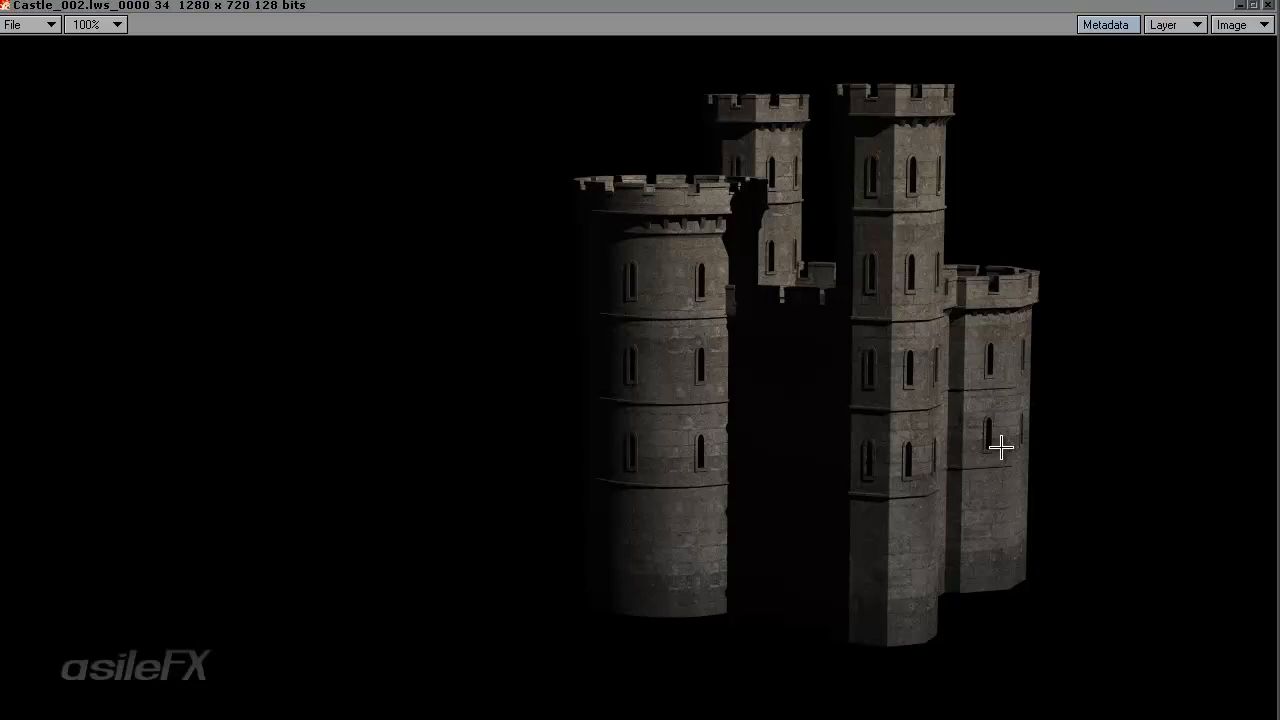
left_click(1266, 6)
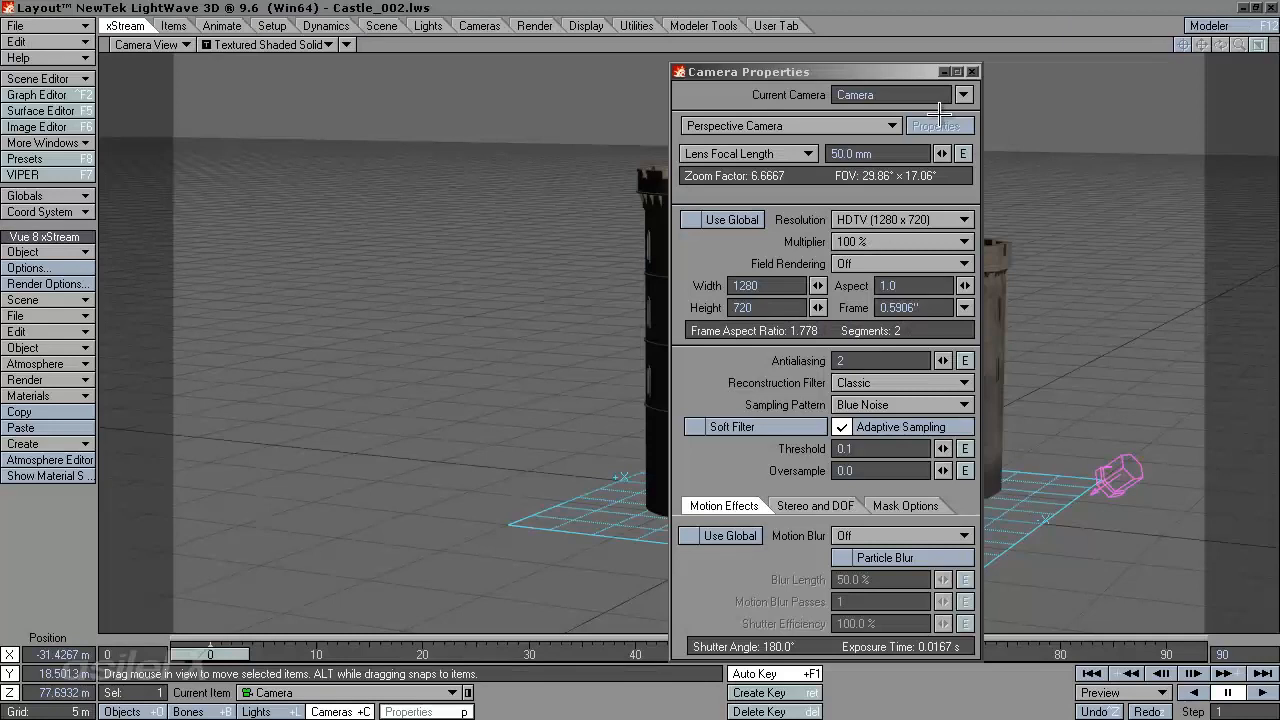
Set the camera's resolution multiplier to 50 % and close the camera properties.
left_click(900, 241)
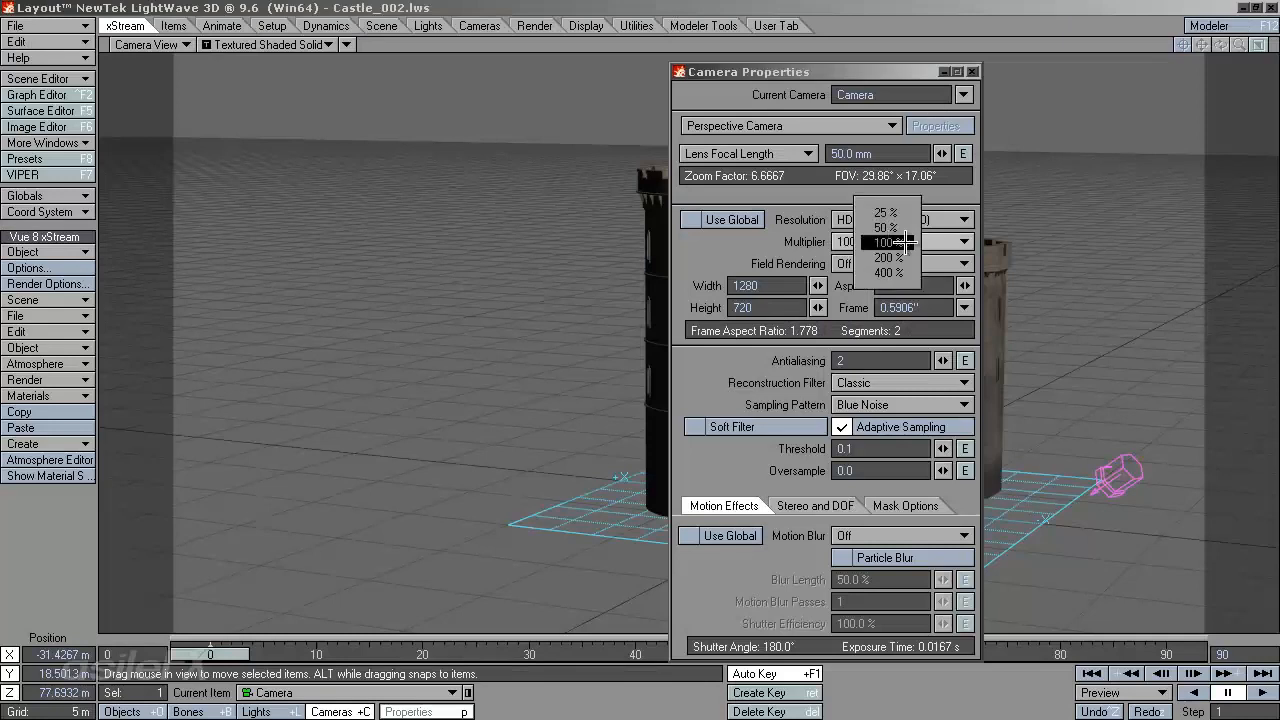
left_click(886, 228)
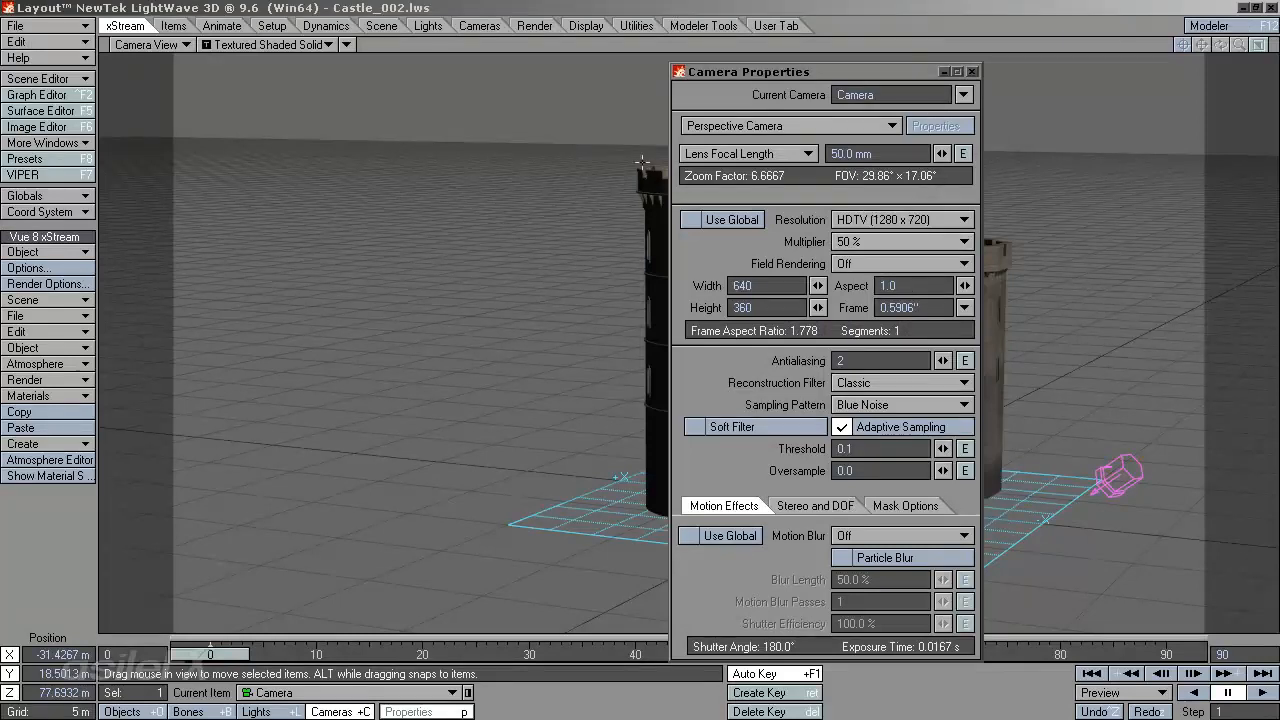
left_click(971, 72)
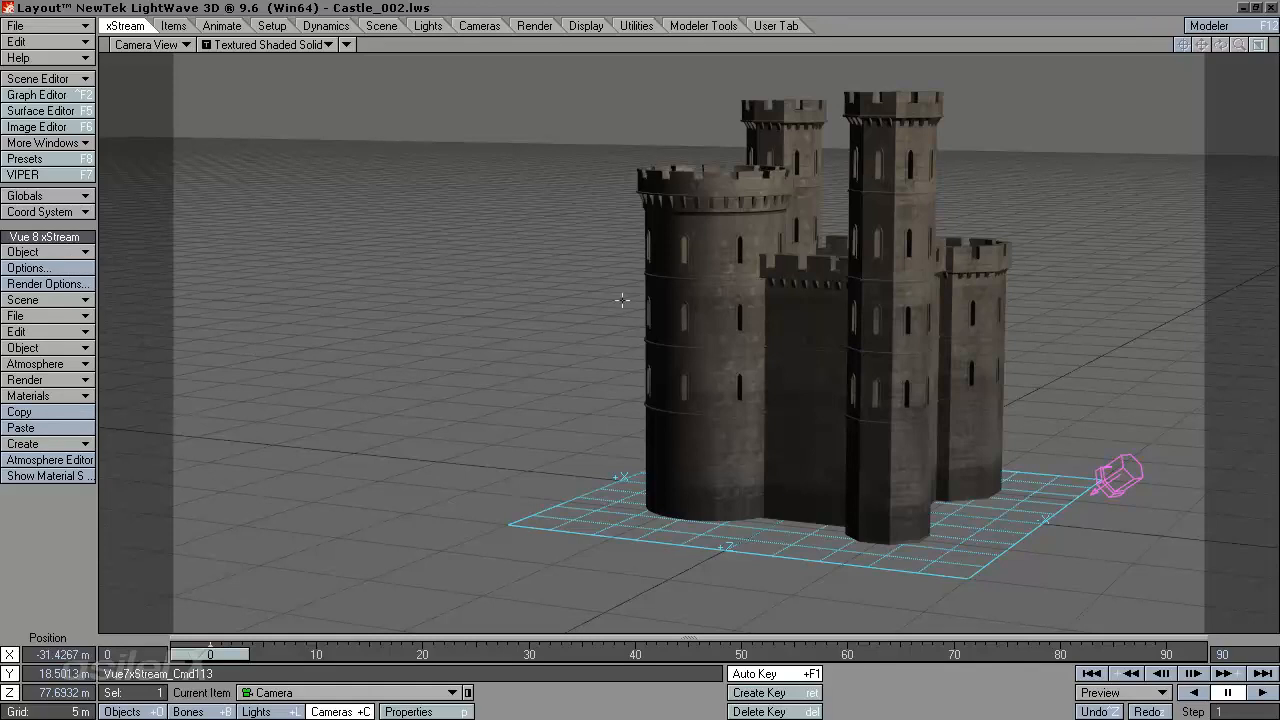
In the Vue 8 xStream options, disable incorporating the Vue scene in the LightWave file and make its path relative to the Content folder.
left_click(79, 270)
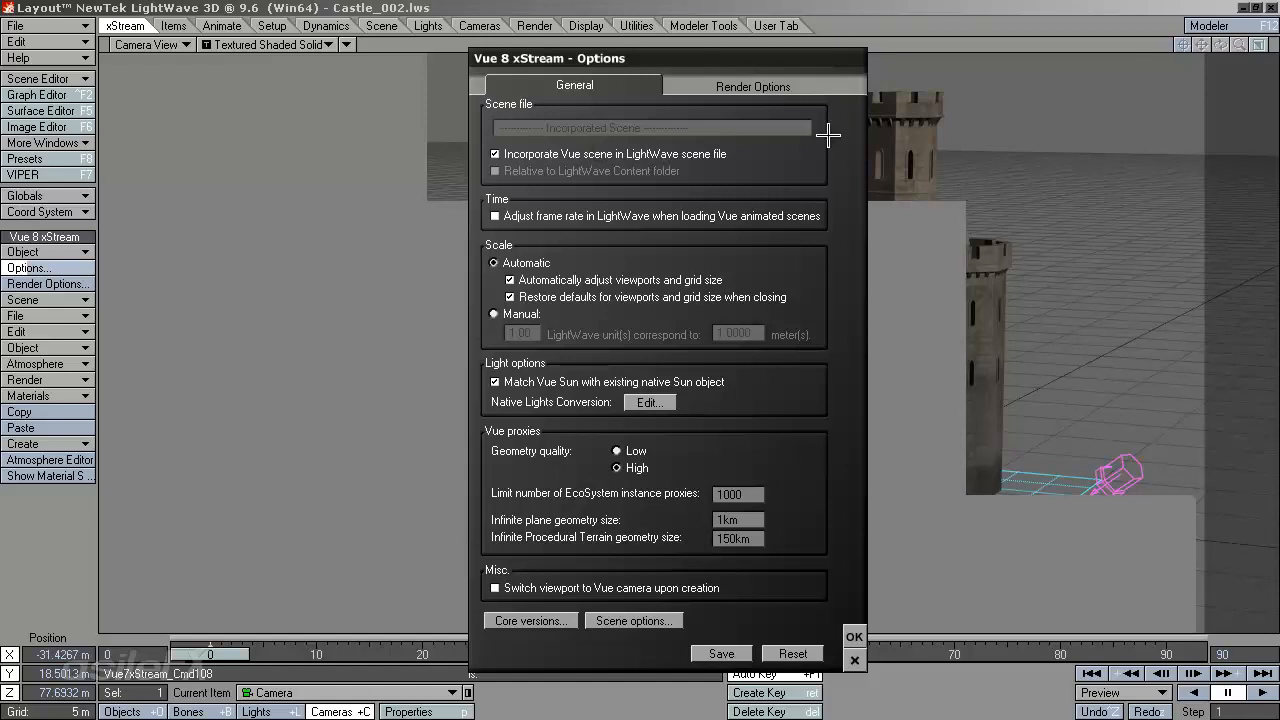
left_click(689, 155)
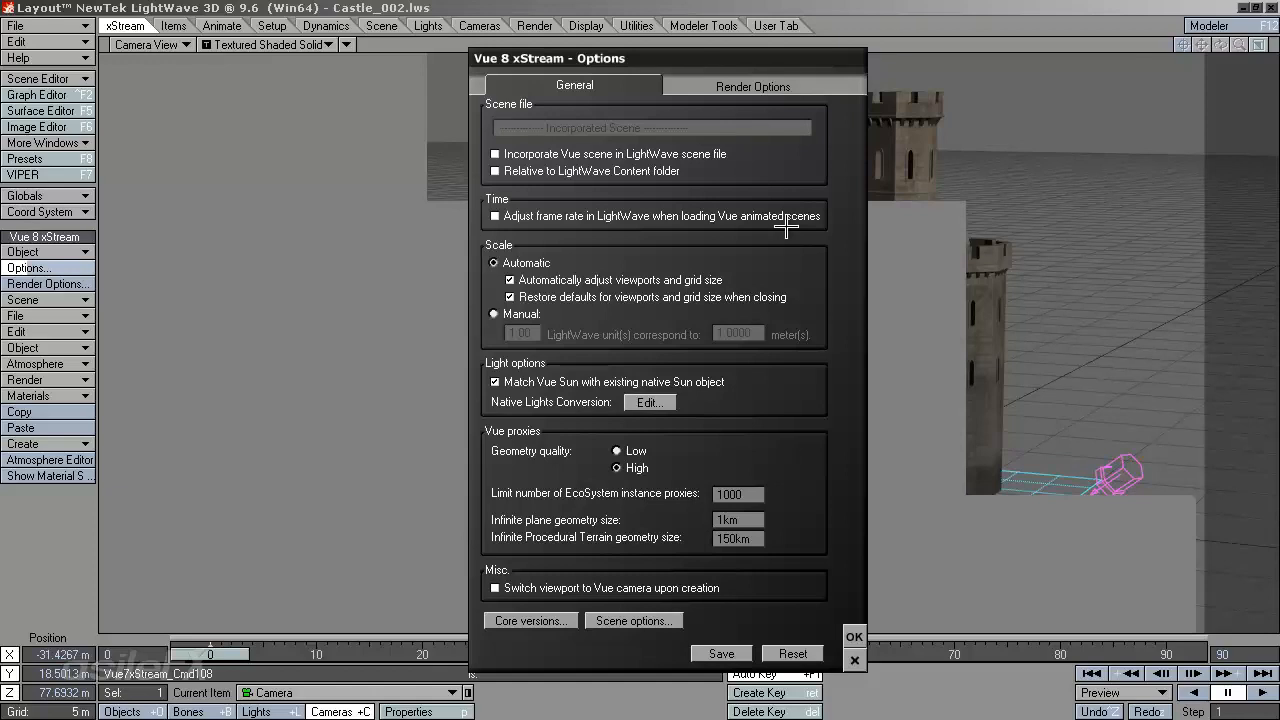
left_click(601, 172)
Review the EcoSystem instance proxy limit and the render options, and accept the xStream options.
left_click(752, 493)
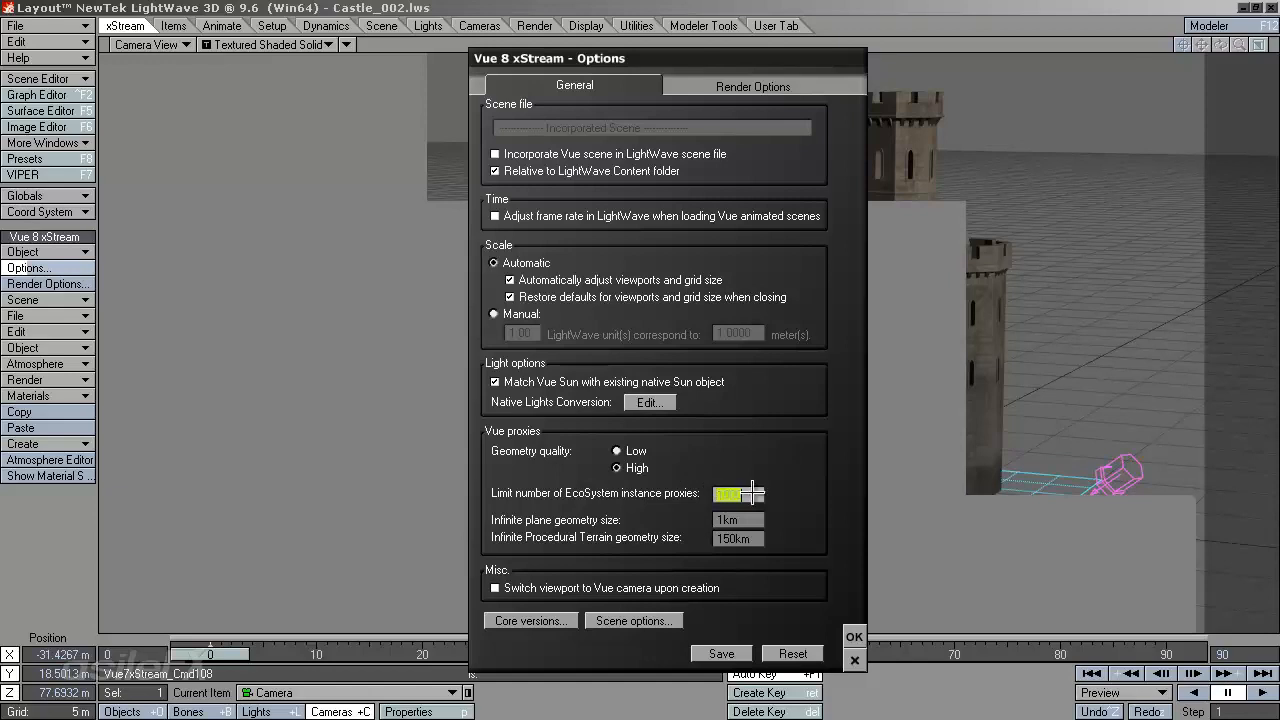
key("Return")
double_click(740, 494)
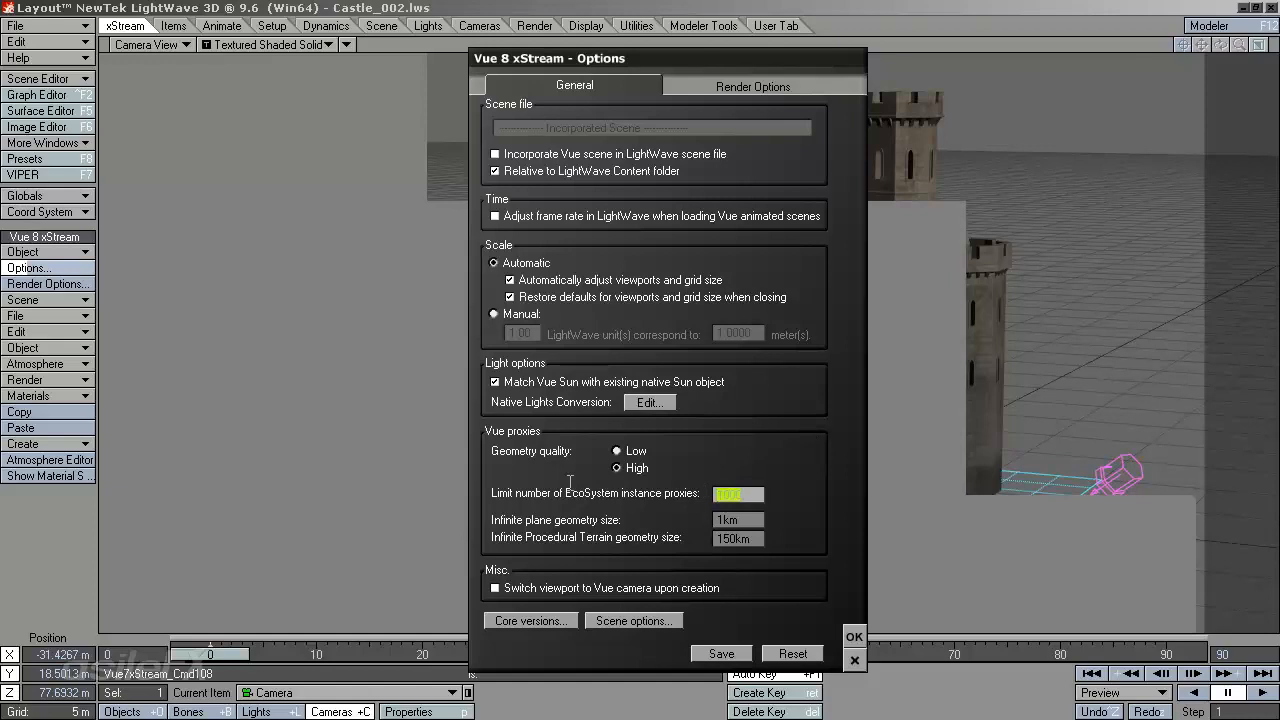
left_click(758, 493)
left_click(770, 76)
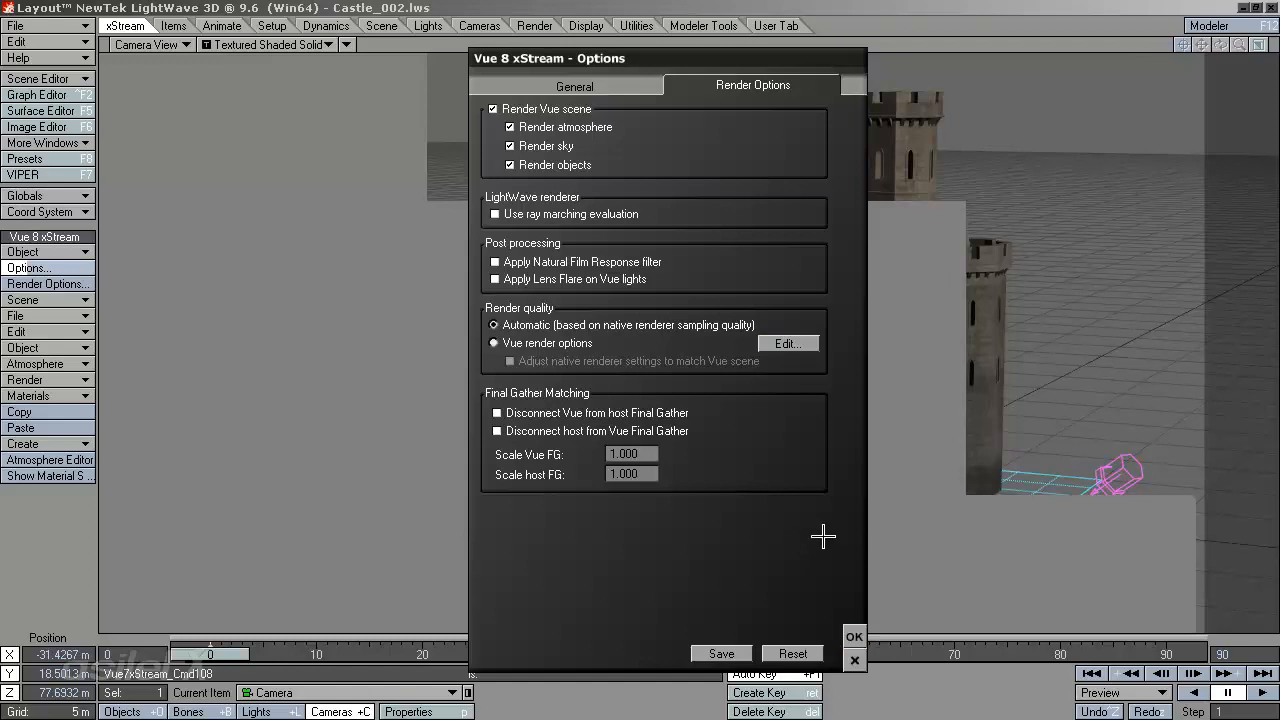
left_click(852, 637)
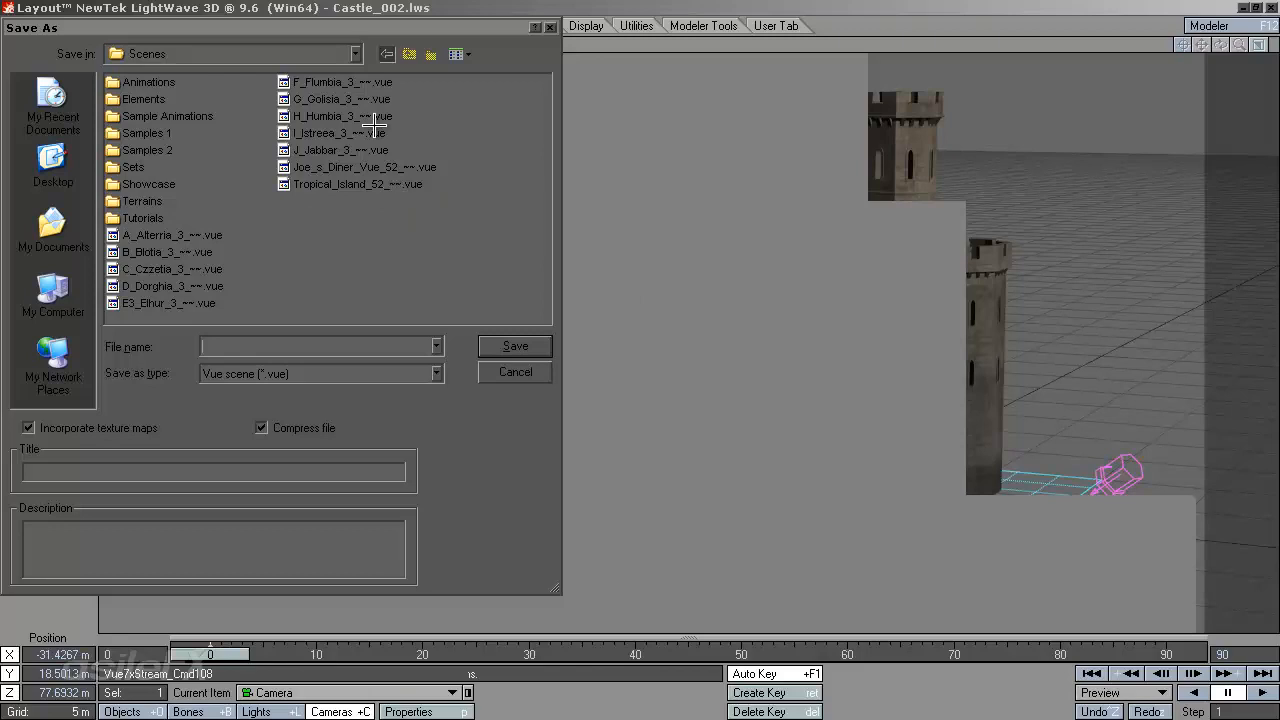
Browse through the 3DContent folders to the LWCONTENT folder as the Vue scene's save location.
left_click(360, 55)
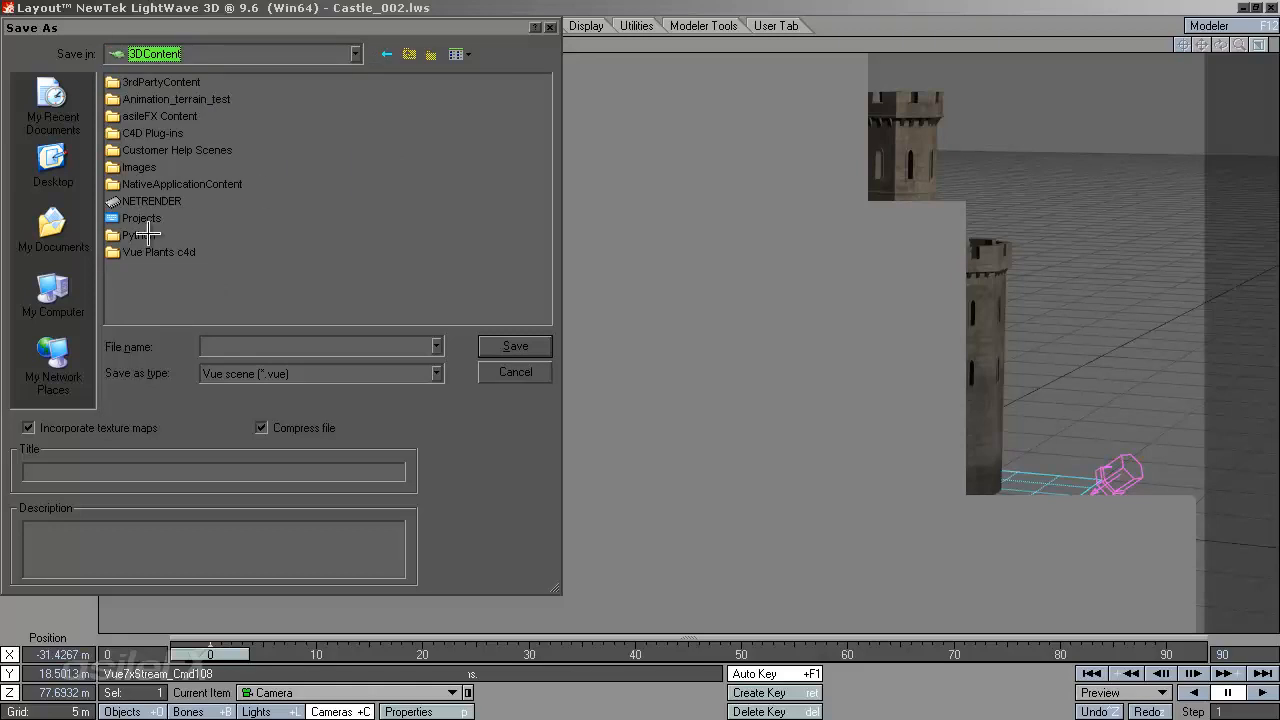
double_click(222, 183)
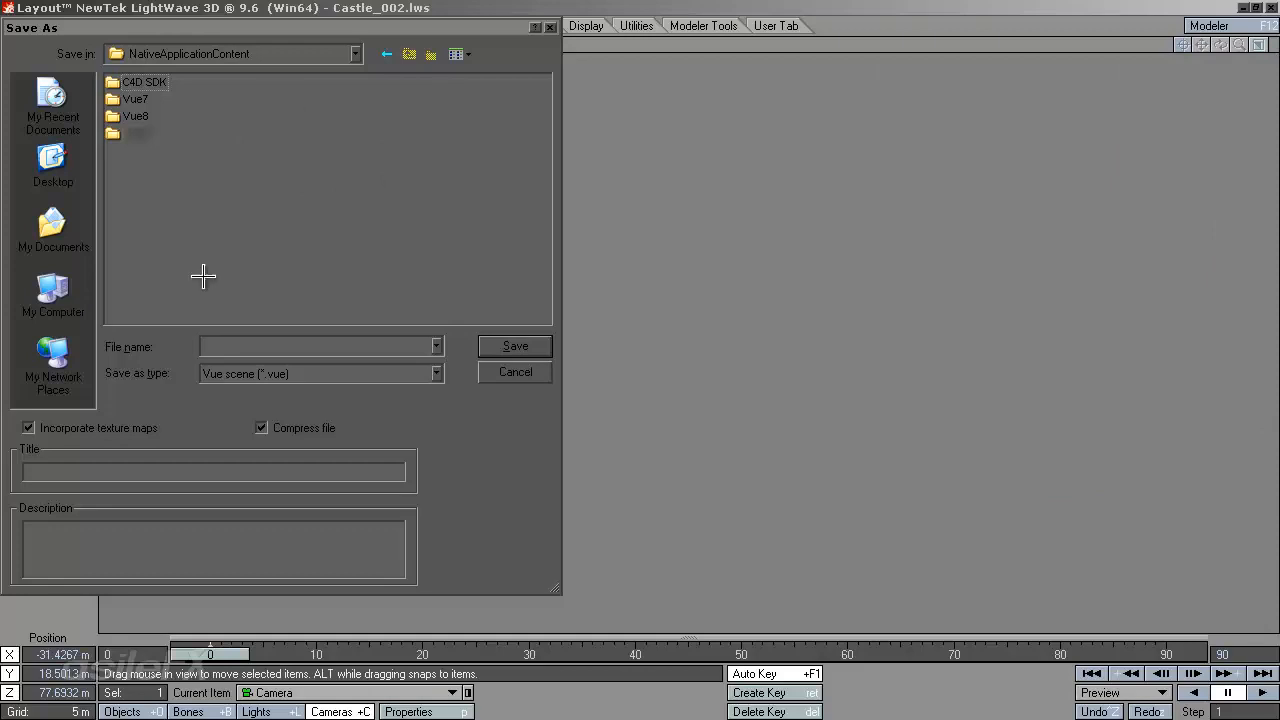
left_click(136, 116)
double_click(136, 116)
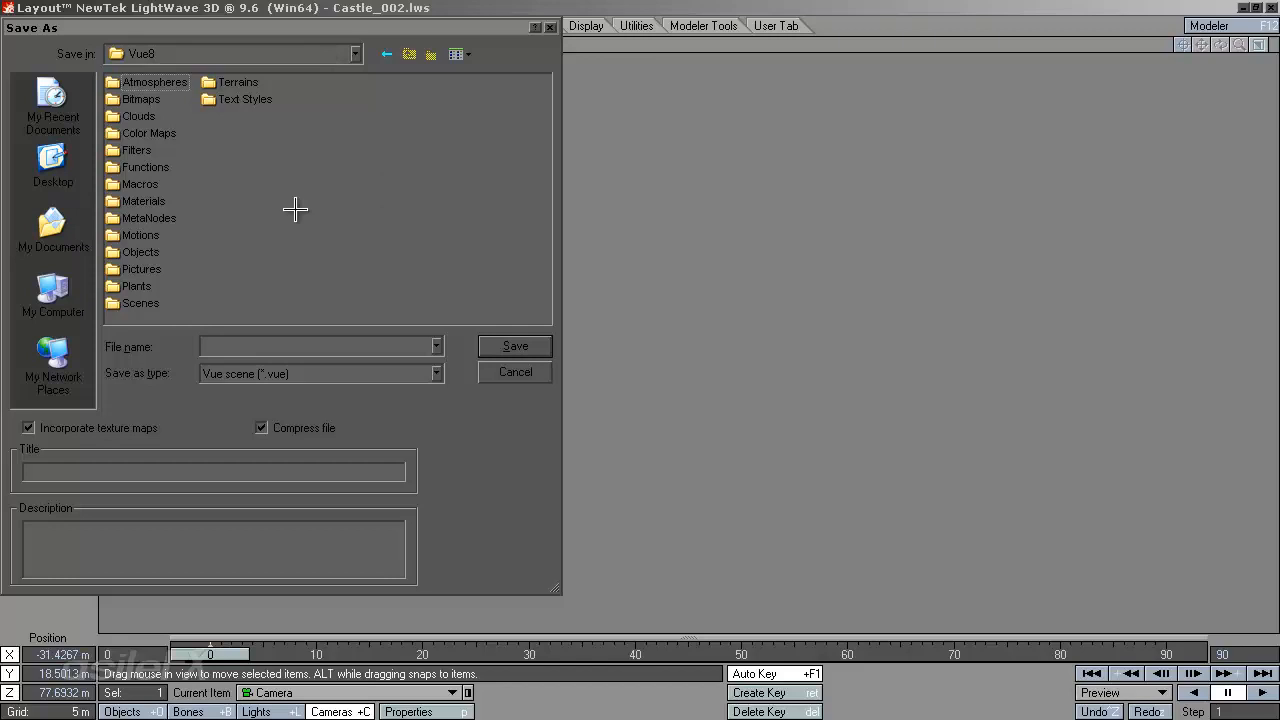
left_click(158, 214)
double_click(158, 216)
double_click(138, 237)
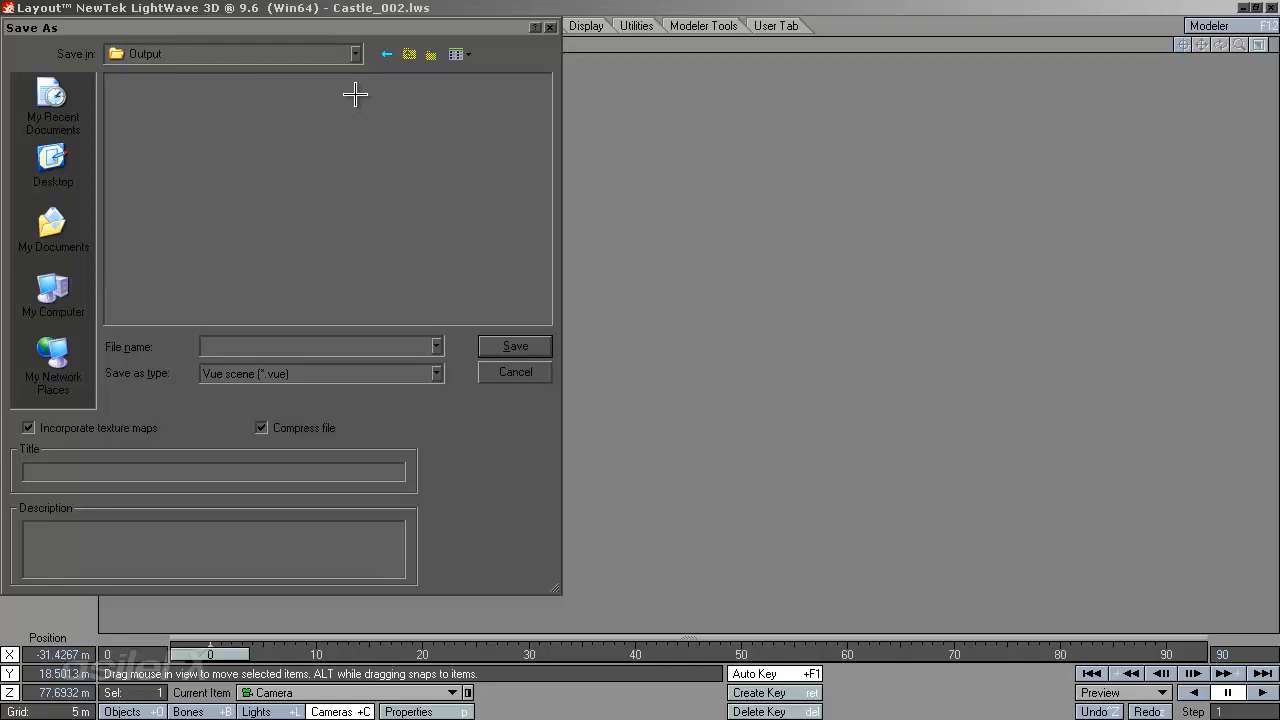
key("BackSpace")
key("BackSpace")
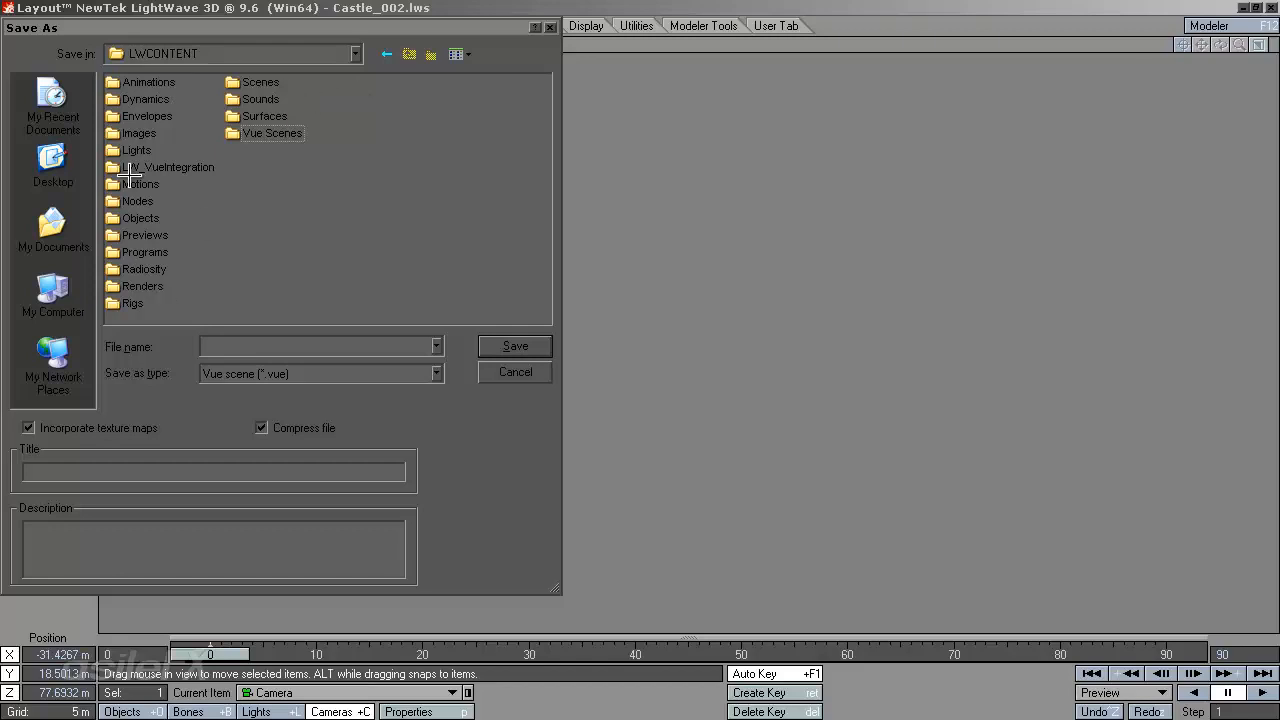
Save the Vue scene as Castle_environment_001 in the Vue Scenes folder without incorporating texture maps.
left_click_drag(203, 29, 299, 34)
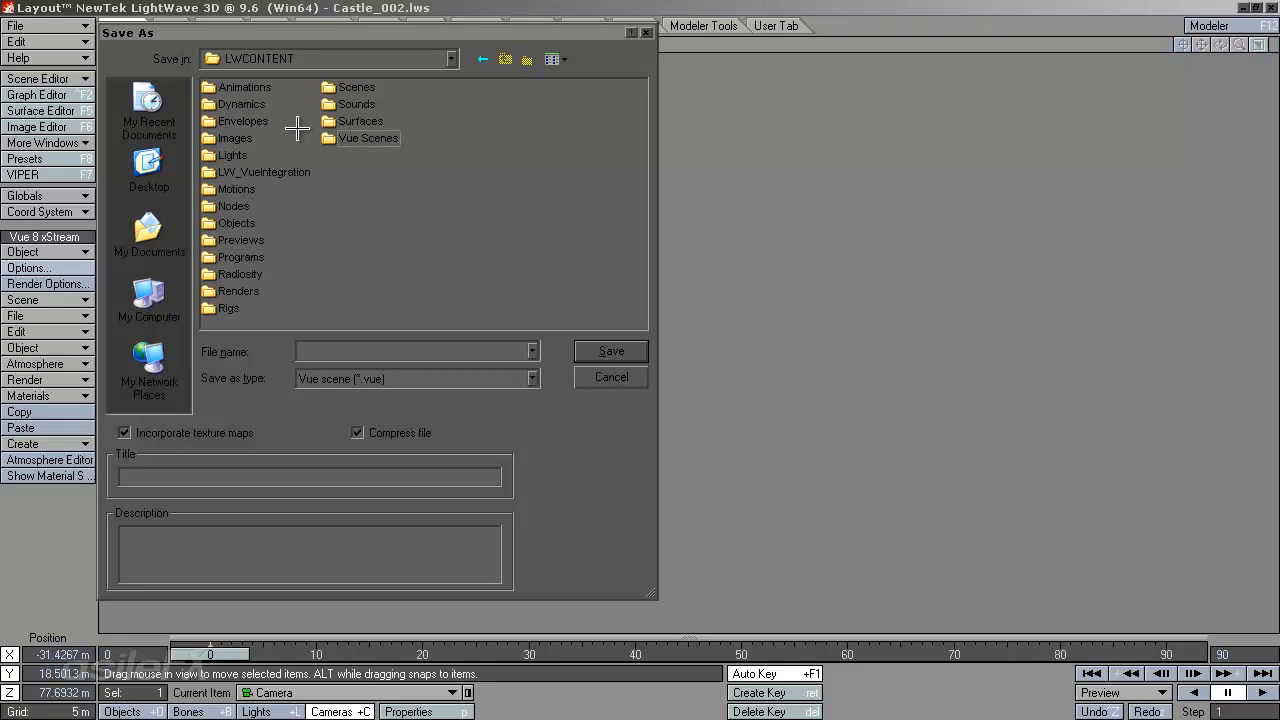
double_click(370, 138)
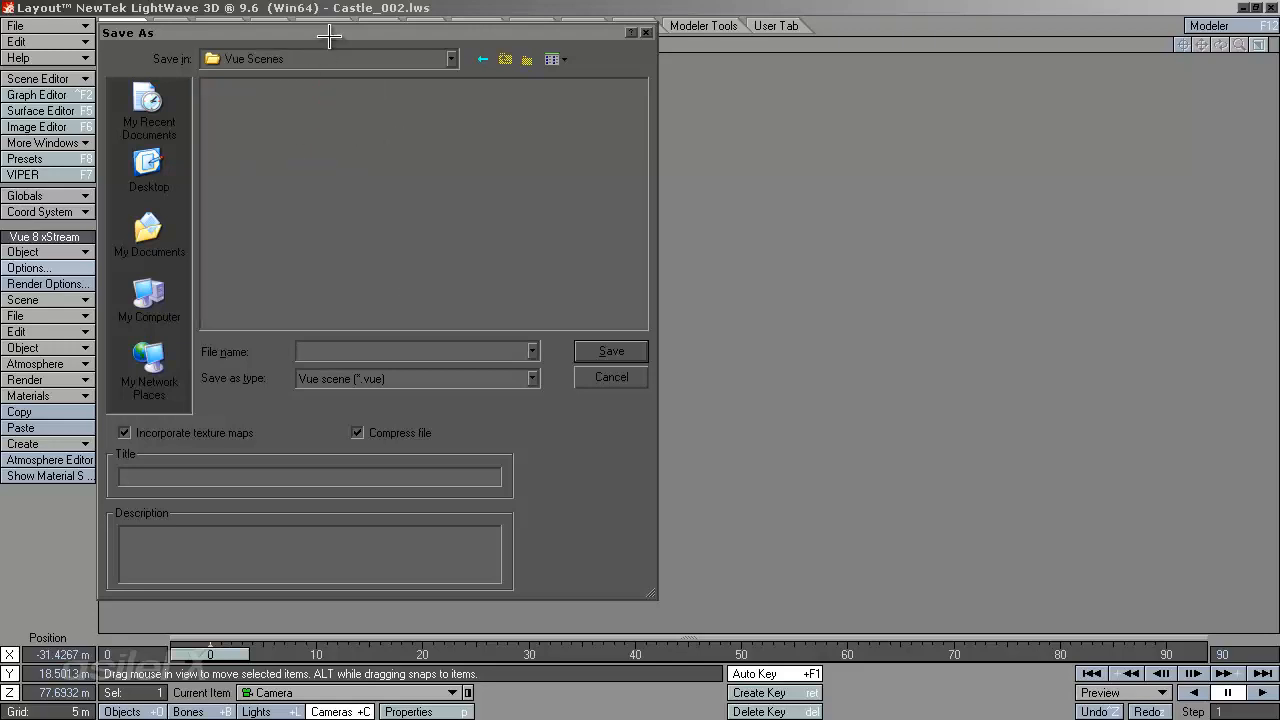
left_click_drag(322, 32, 338, 36)
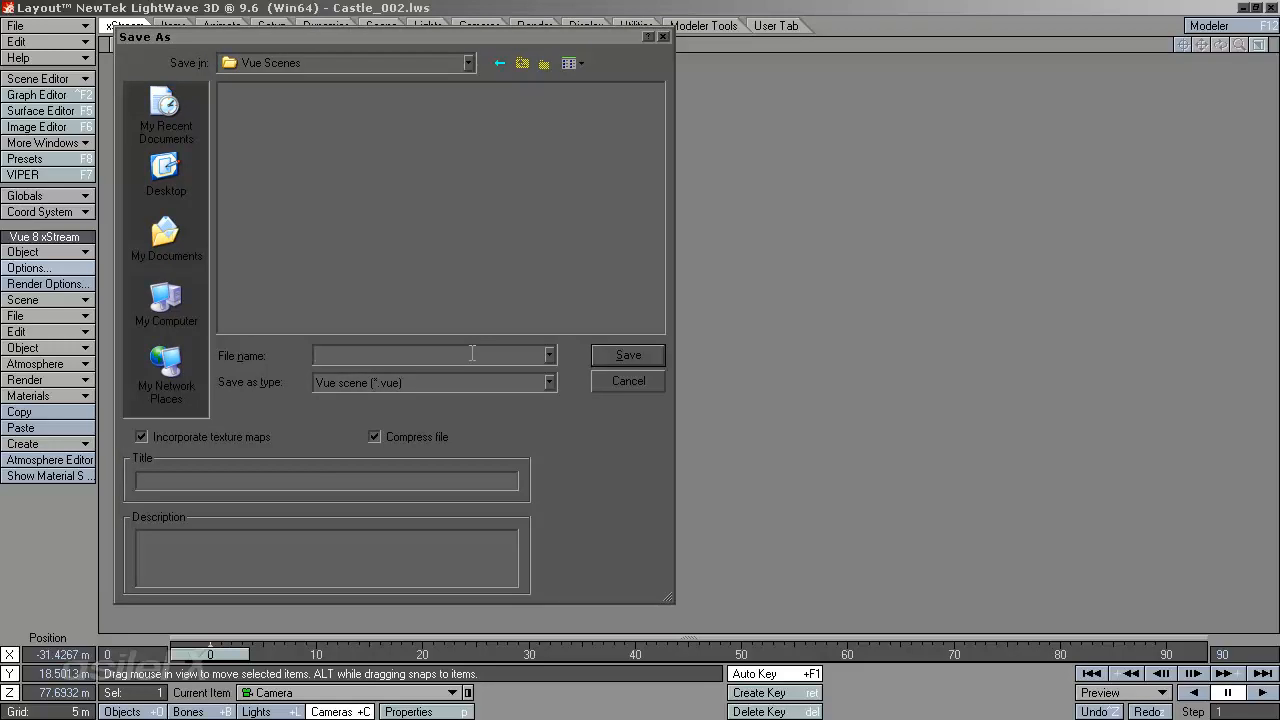
type("Castle_environment_001")
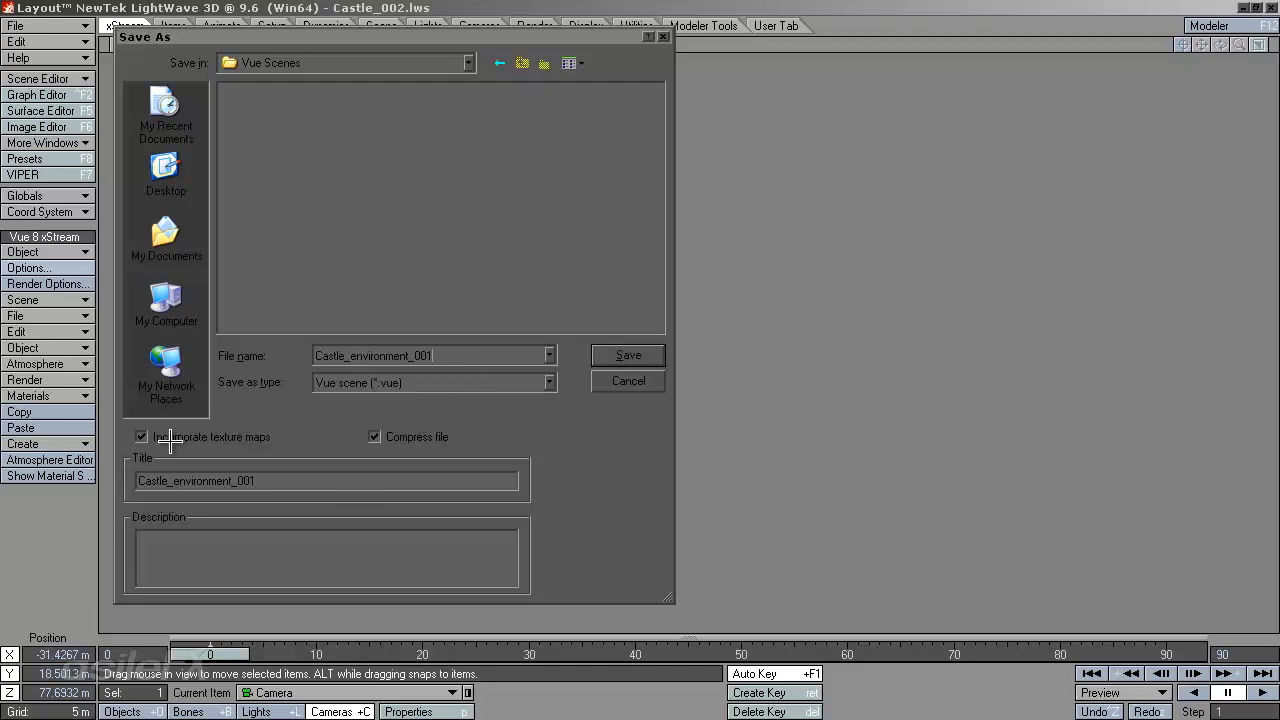
left_click(262, 438)
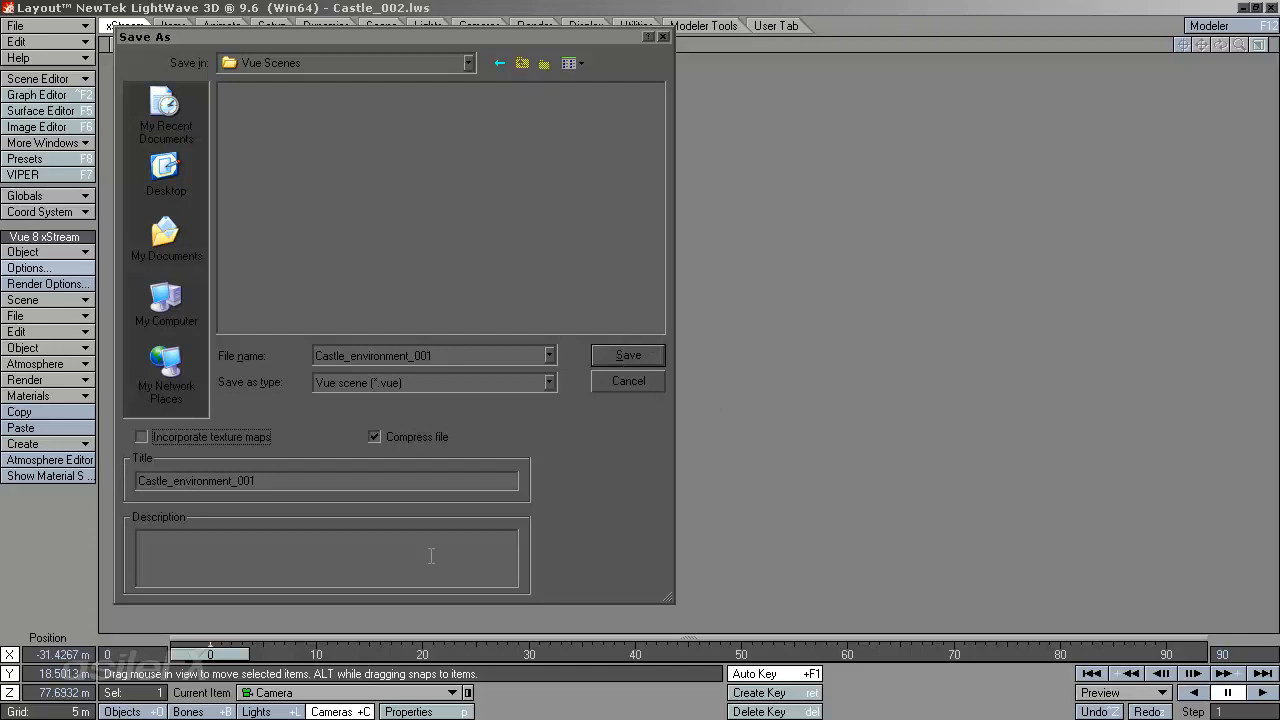
left_click(617, 354)
left_click(628, 355)
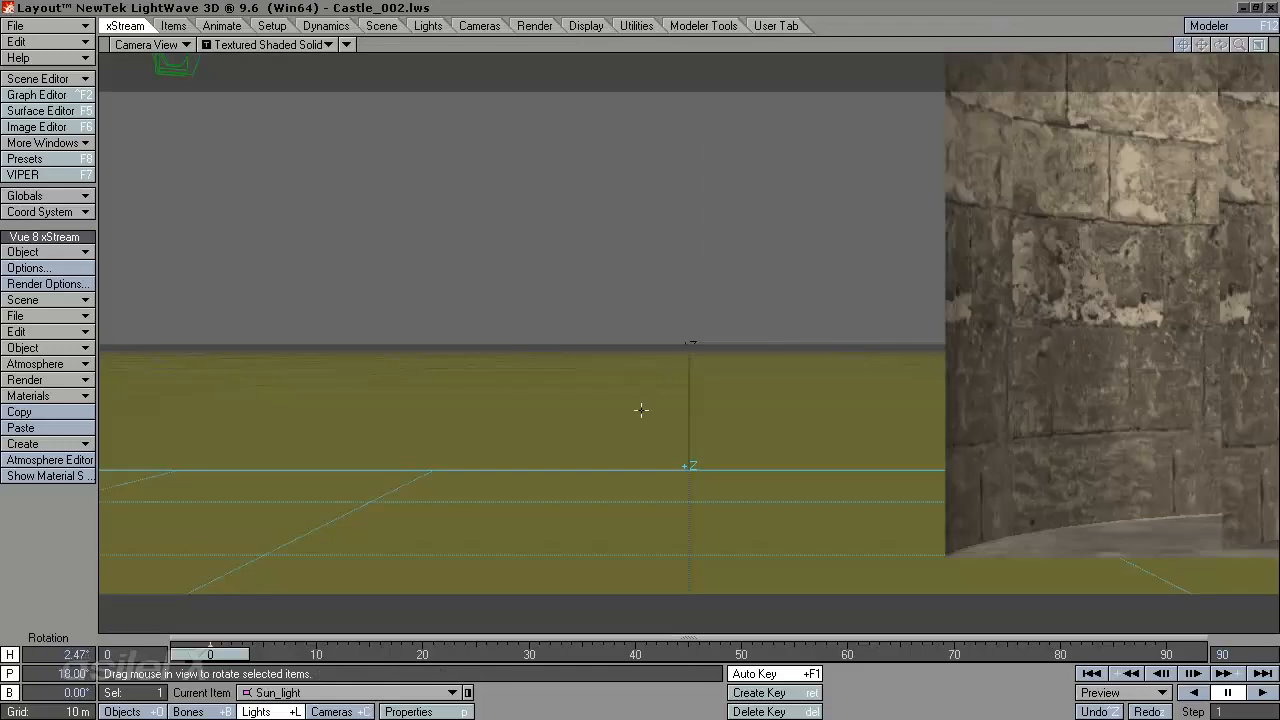
Check which lights and cameras the scene contains.
left_click(360, 692)
left_click(372, 694)
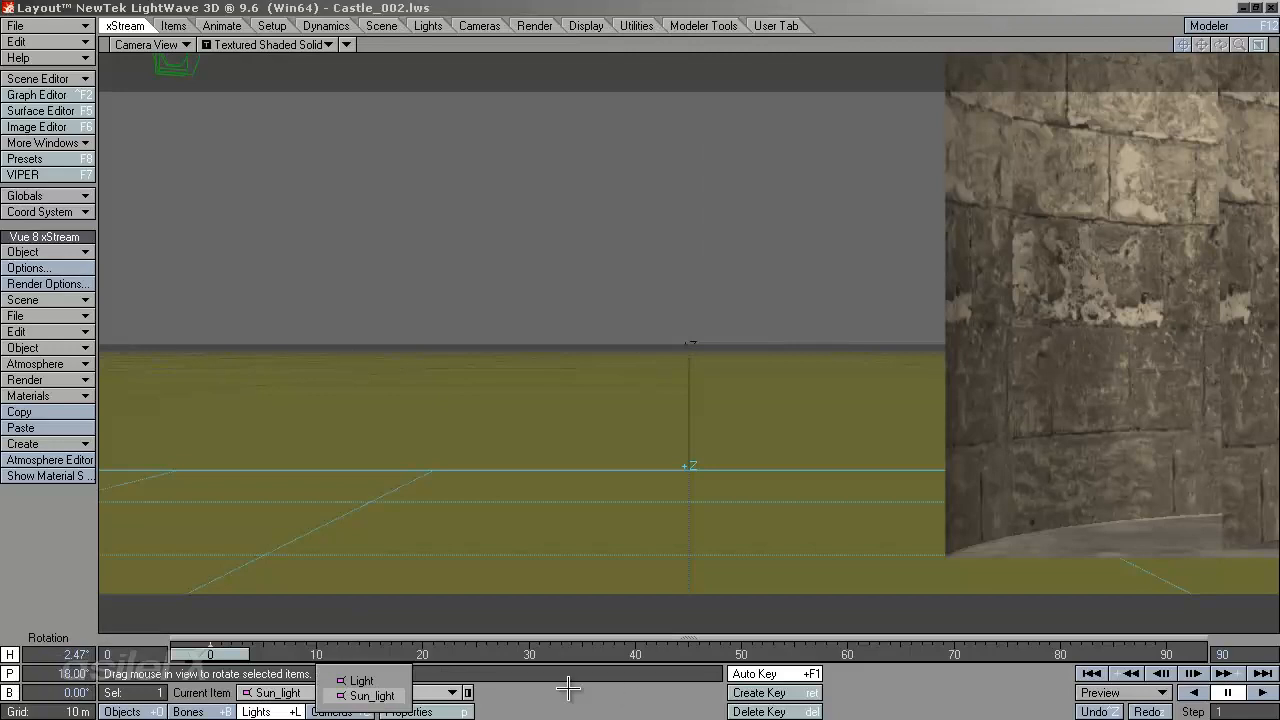
left_click(336, 709)
left_click(395, 694)
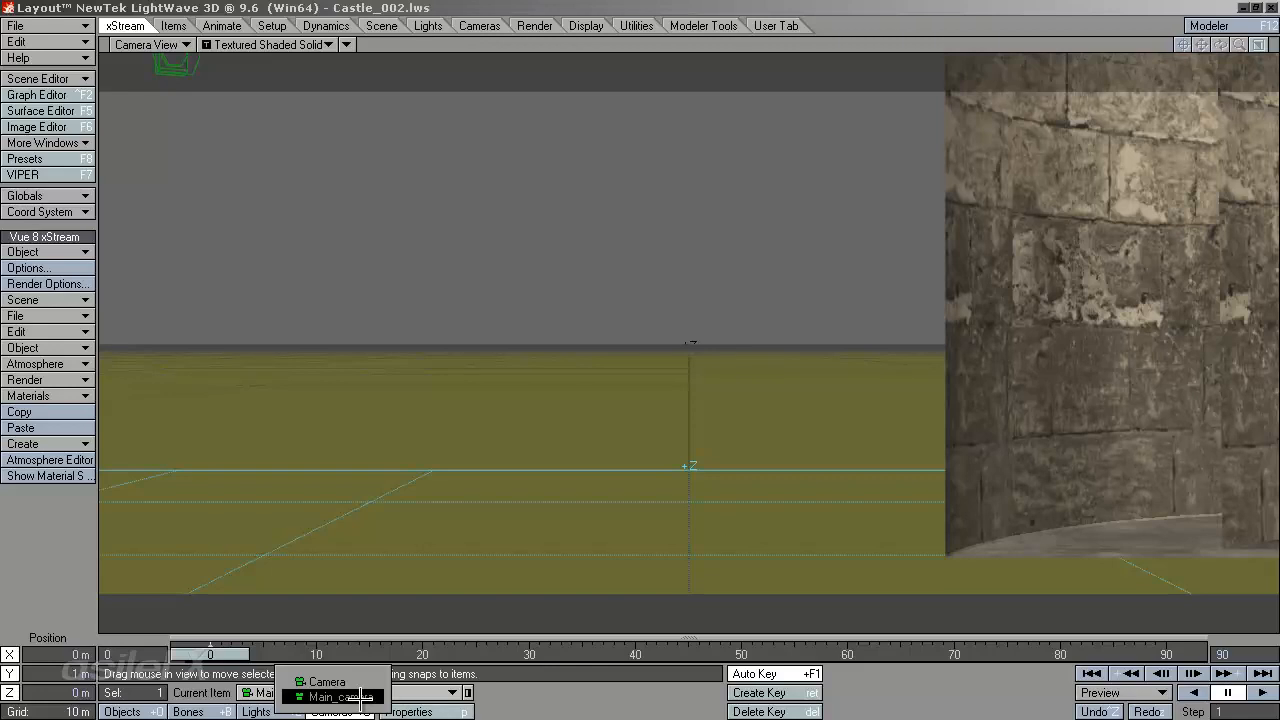
left_click(340, 697)
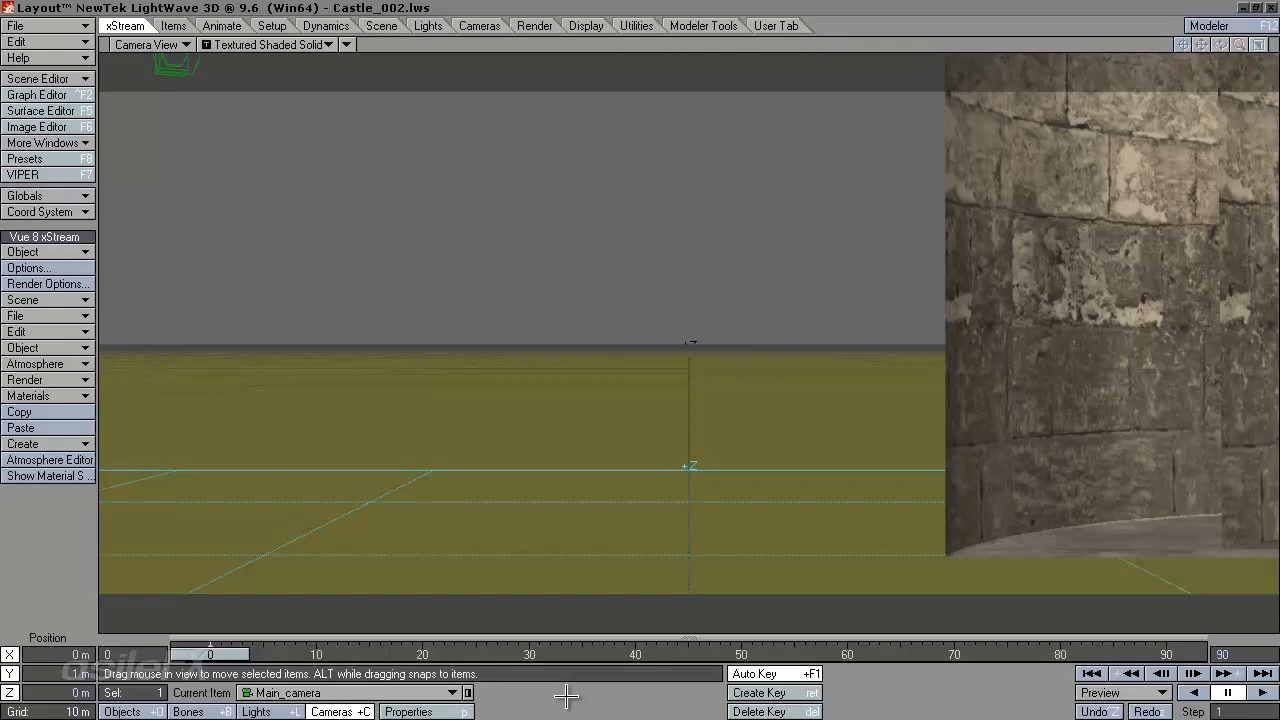
Move Main_camera to about X 4.9 m, Y 12.4 m, Z -64.5 m so it frames the whole castle.
left_click(360, 692)
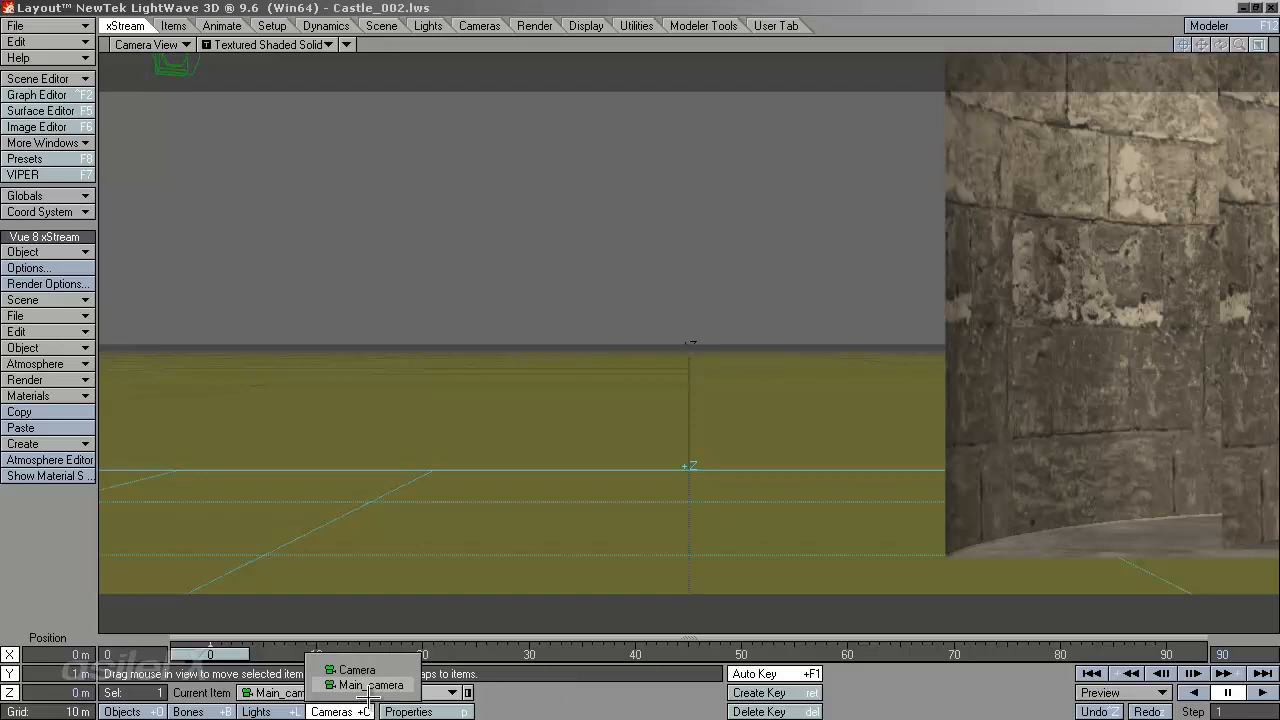
left_click(385, 684)
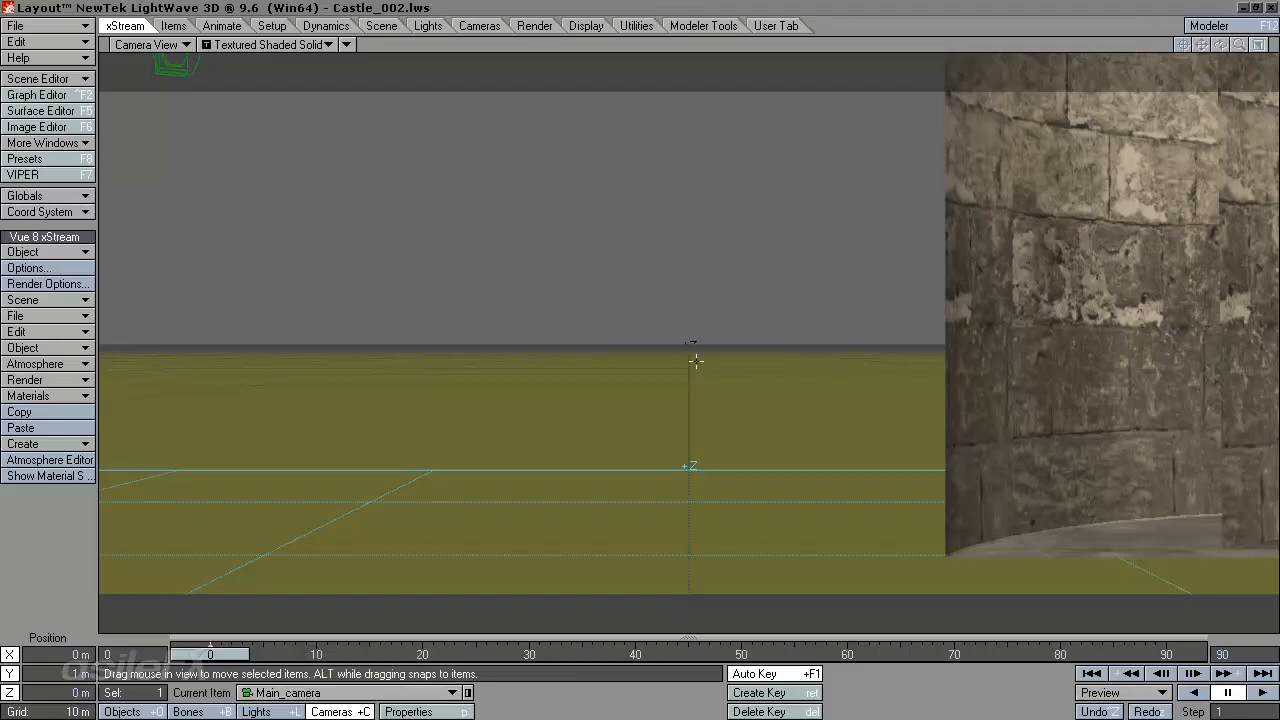
left_click_drag(652, 292, 657, 352)
right_click_drag(657, 352, 657, 385)
left_click_drag(657, 385, 662, 438)
right_click_drag(662, 438, 656, 364)
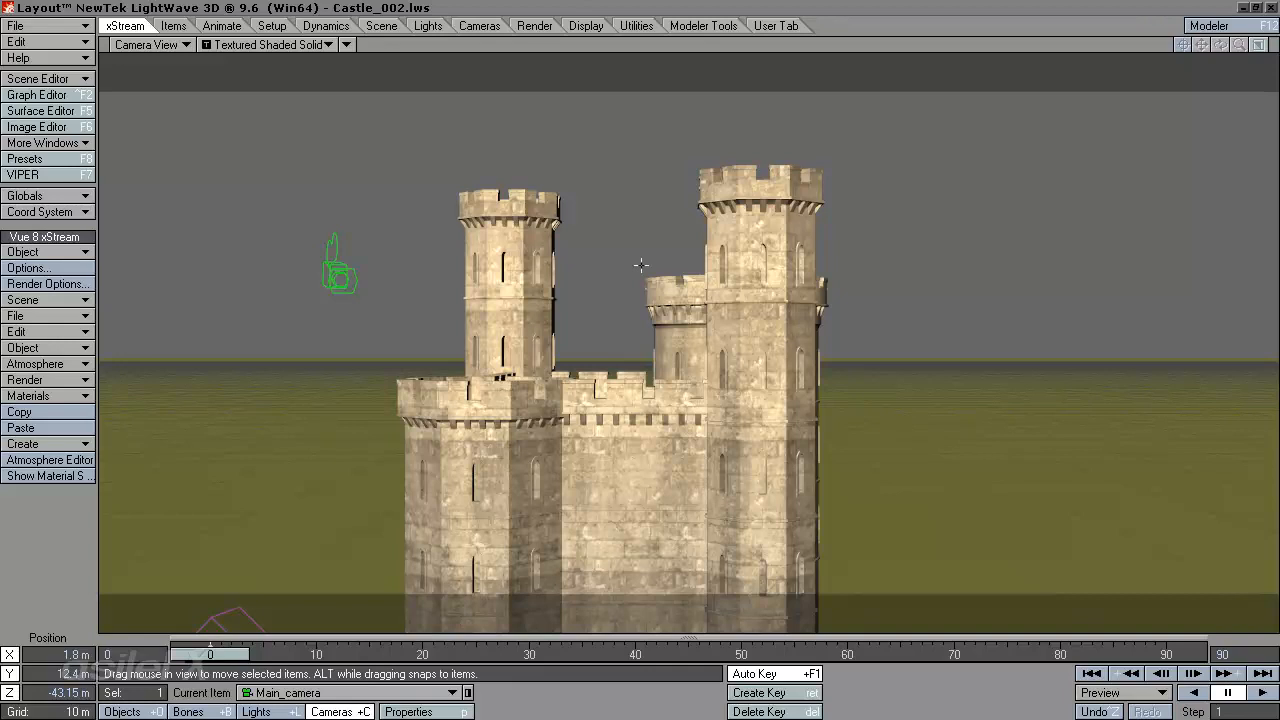
left_click_drag(641, 265, 658, 368)
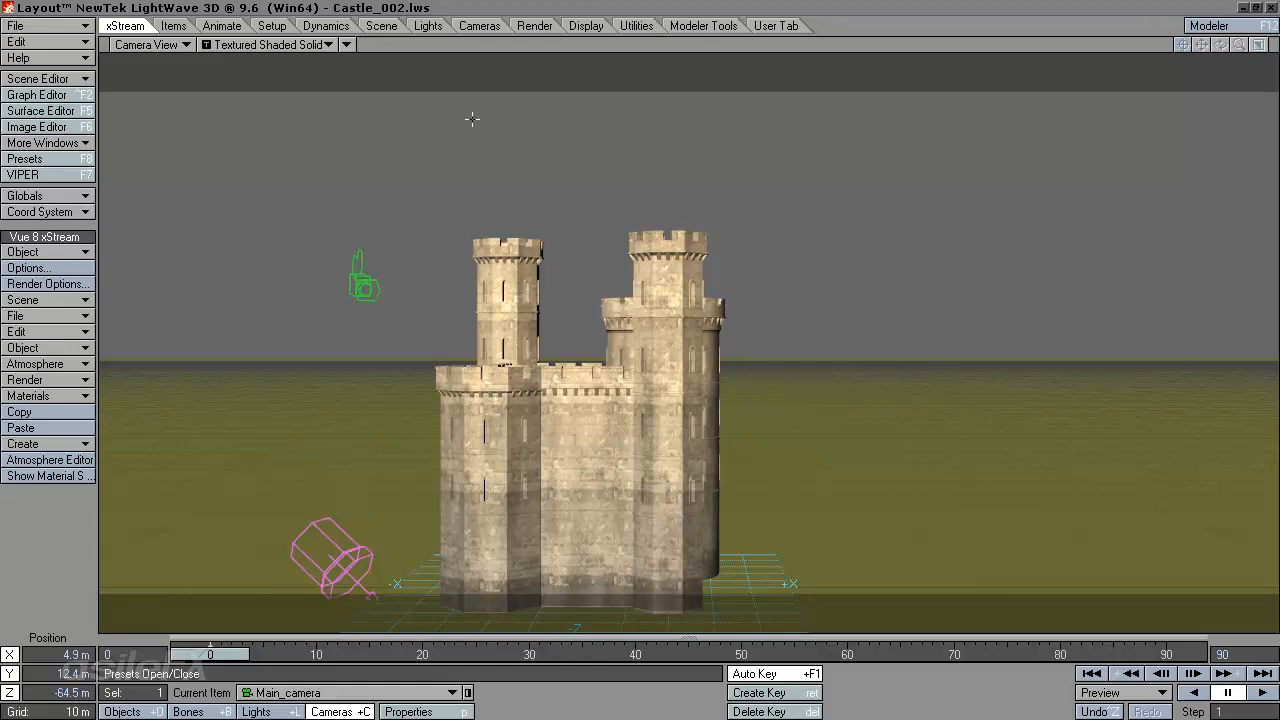
Set the resolution of Main_camera to the HDTV (1280 x 720) preset.
left_click(443, 711)
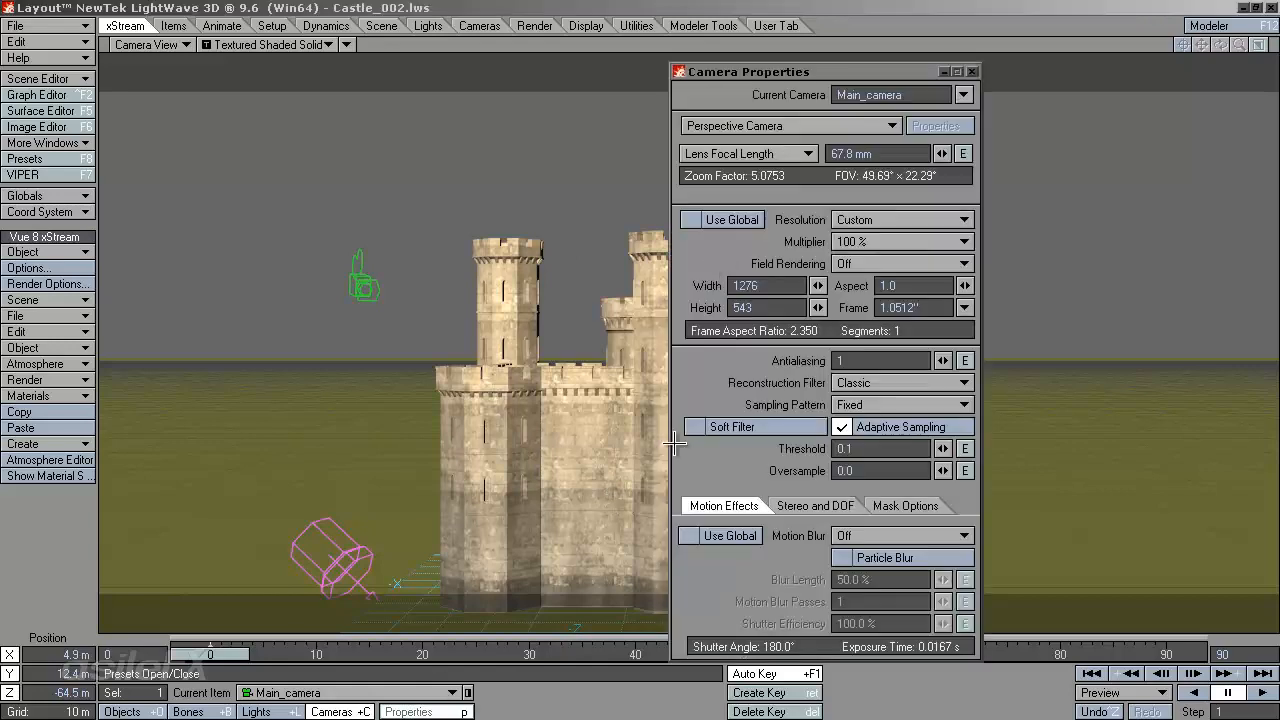
left_click(781, 285)
left_click(882, 220)
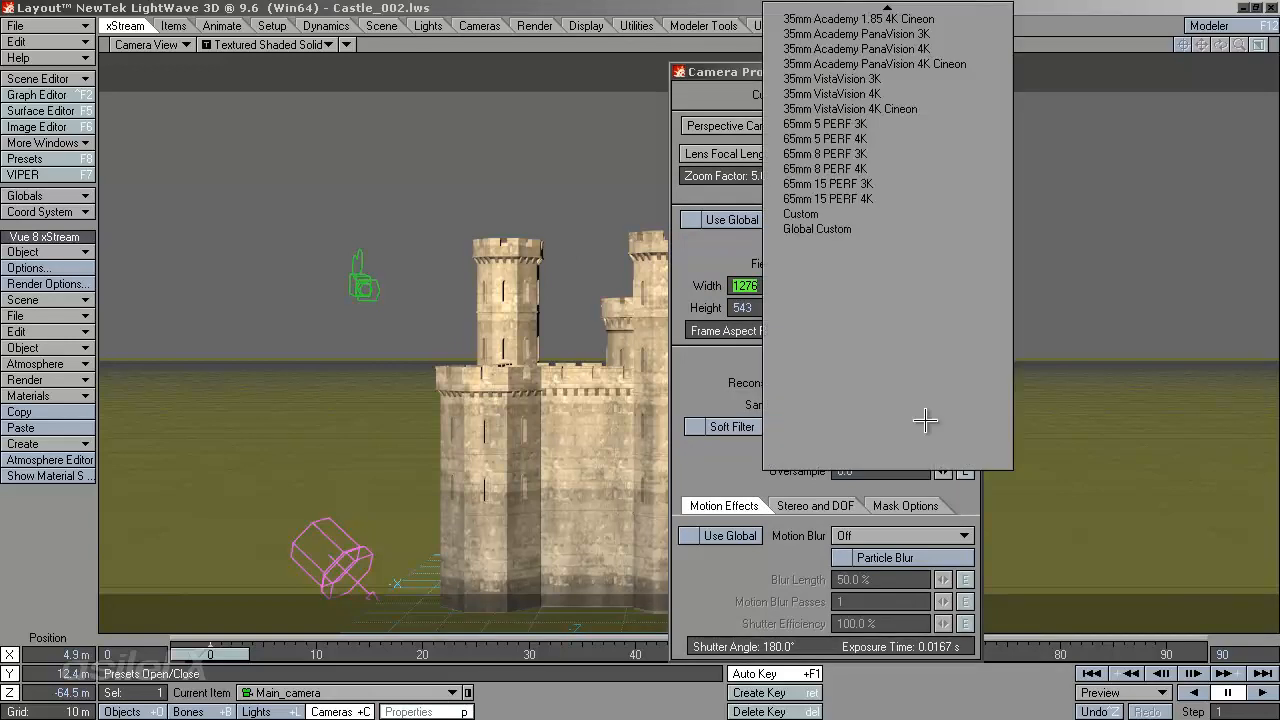
mouse_move(912, 6)
scroll(900, 100, "up", 3)
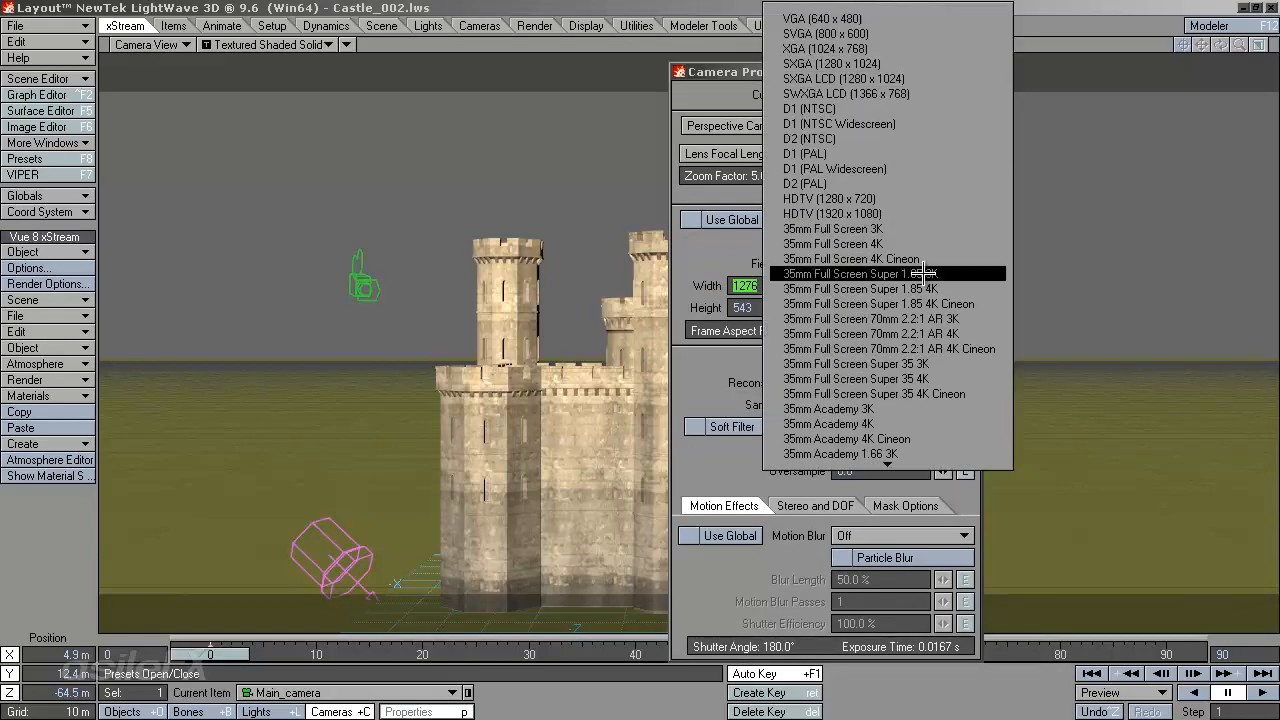
left_click(919, 199)
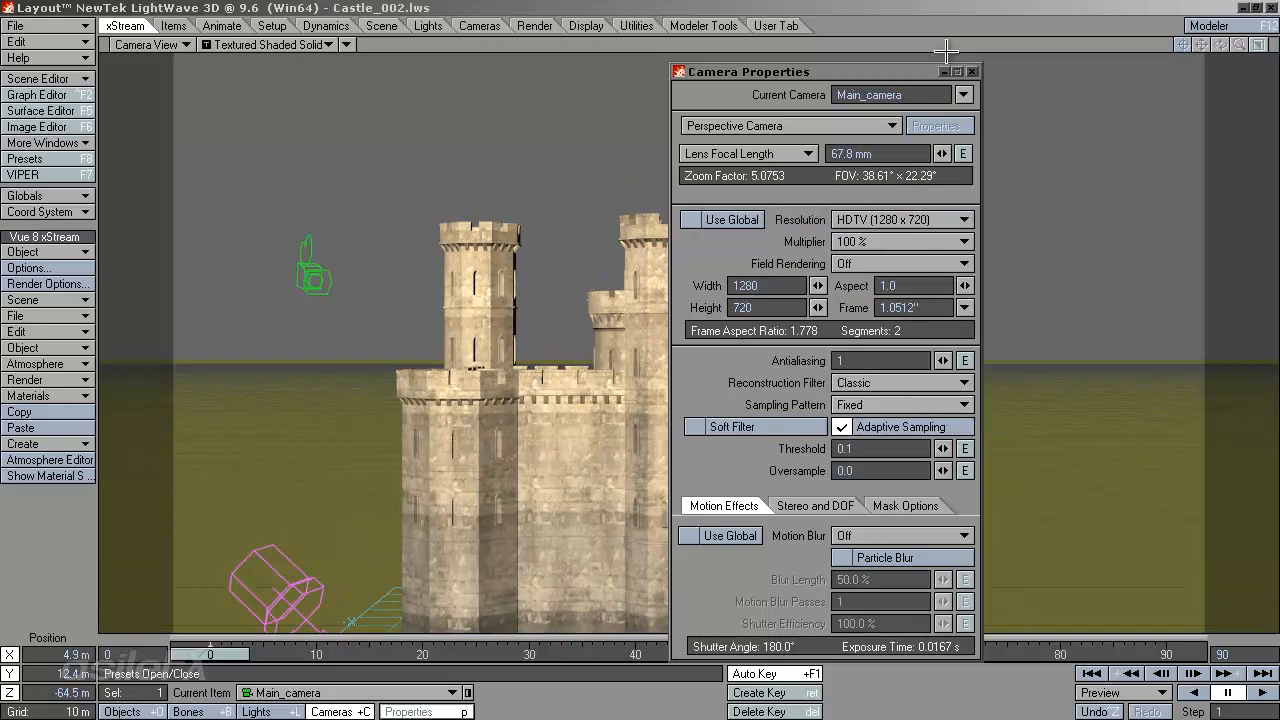
Keep the Classic reconstruction filter, set the sampling pattern to Blue Noise, and close the camera properties.
left_click(862, 382)
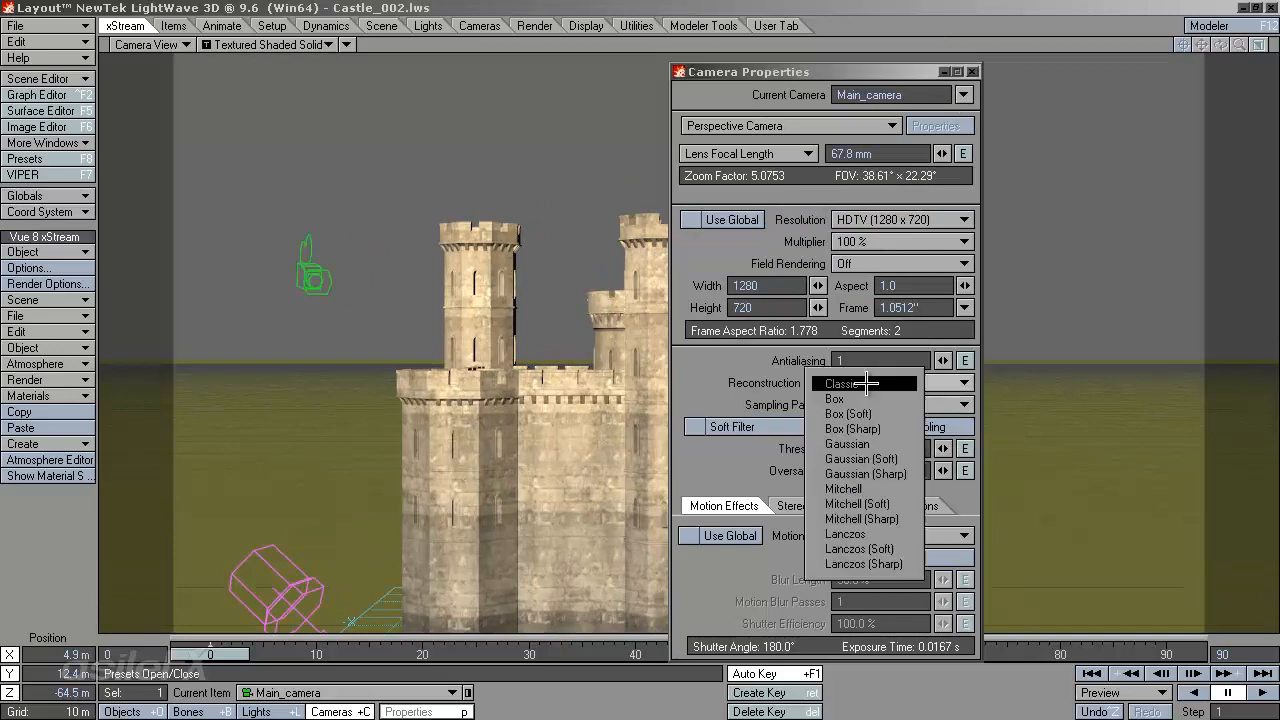
left_click(862, 382)
left_click(893, 404)
left_click(869, 389)
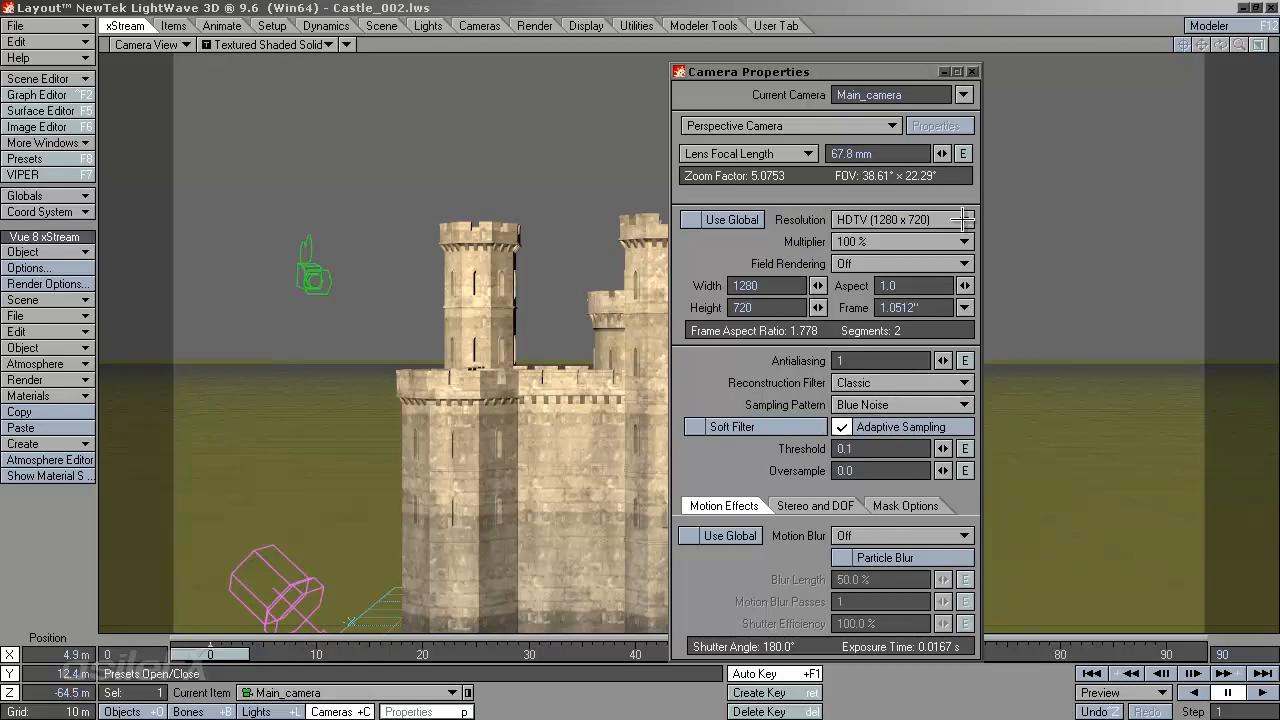
left_click(968, 71)
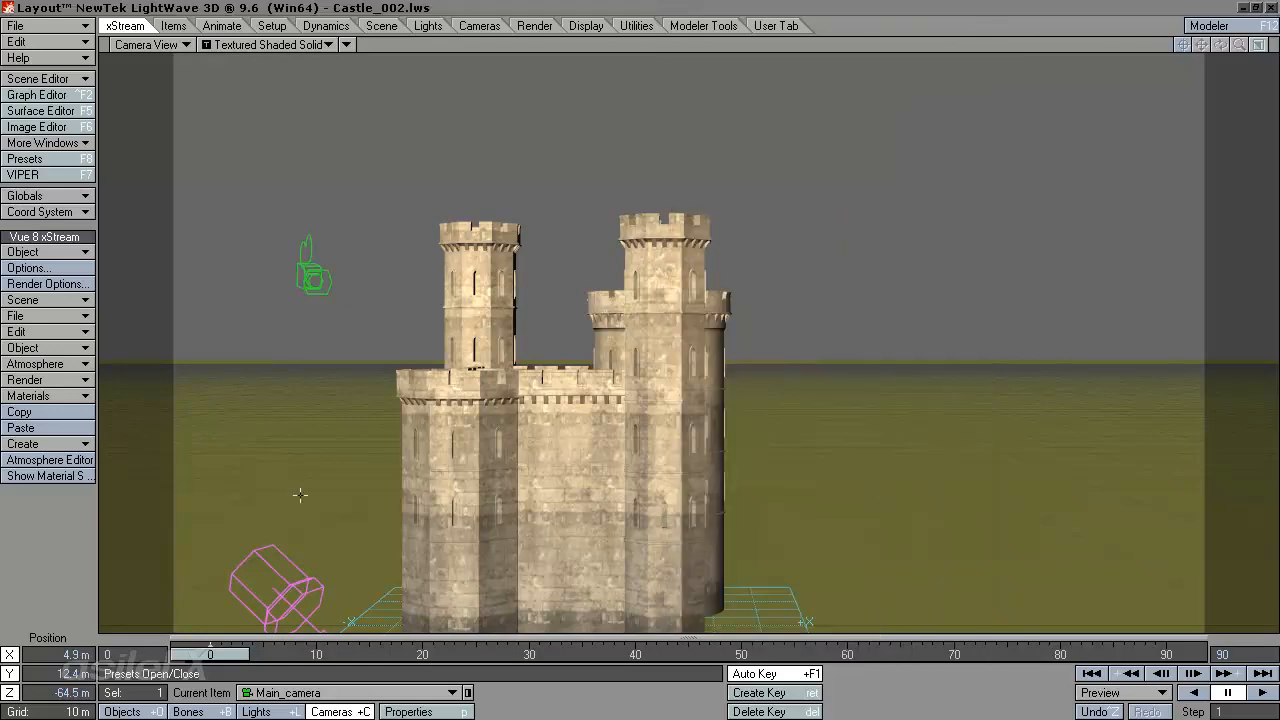
Select Sun_light for rotation and switch the viewport to a Perspective view of the castle.
left_click(258, 711)
key("y")
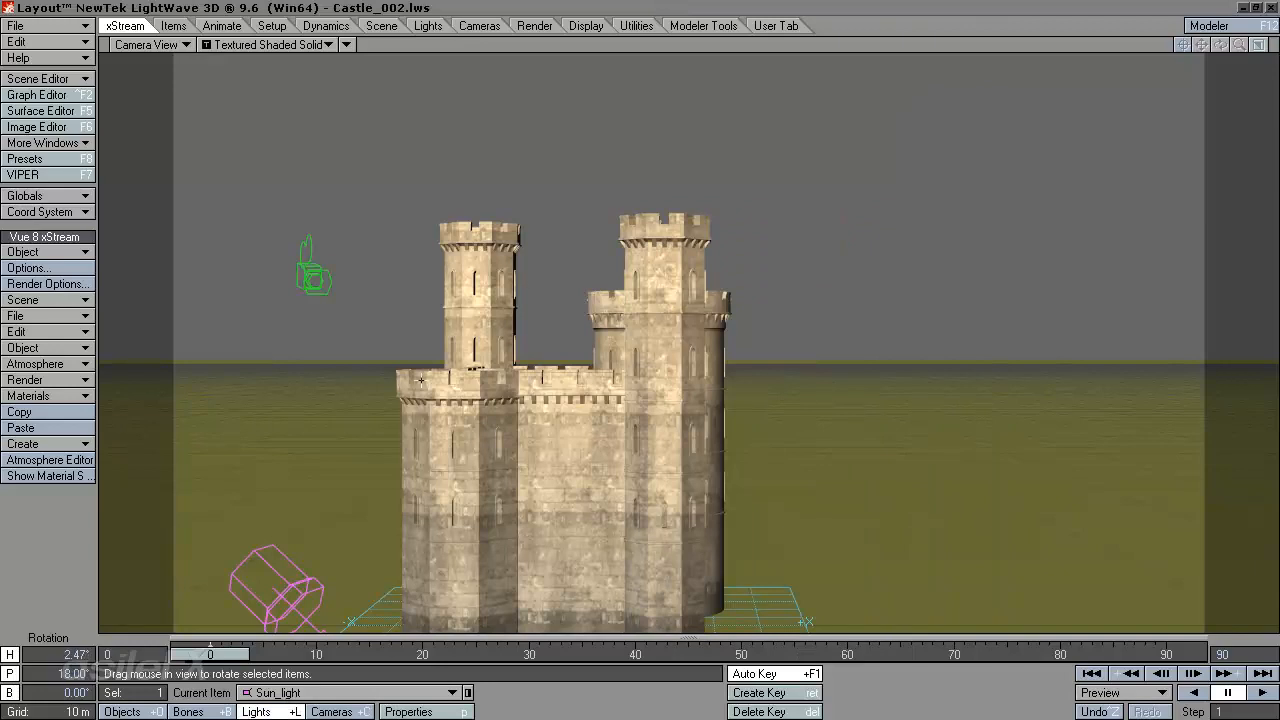
left_click(345, 692)
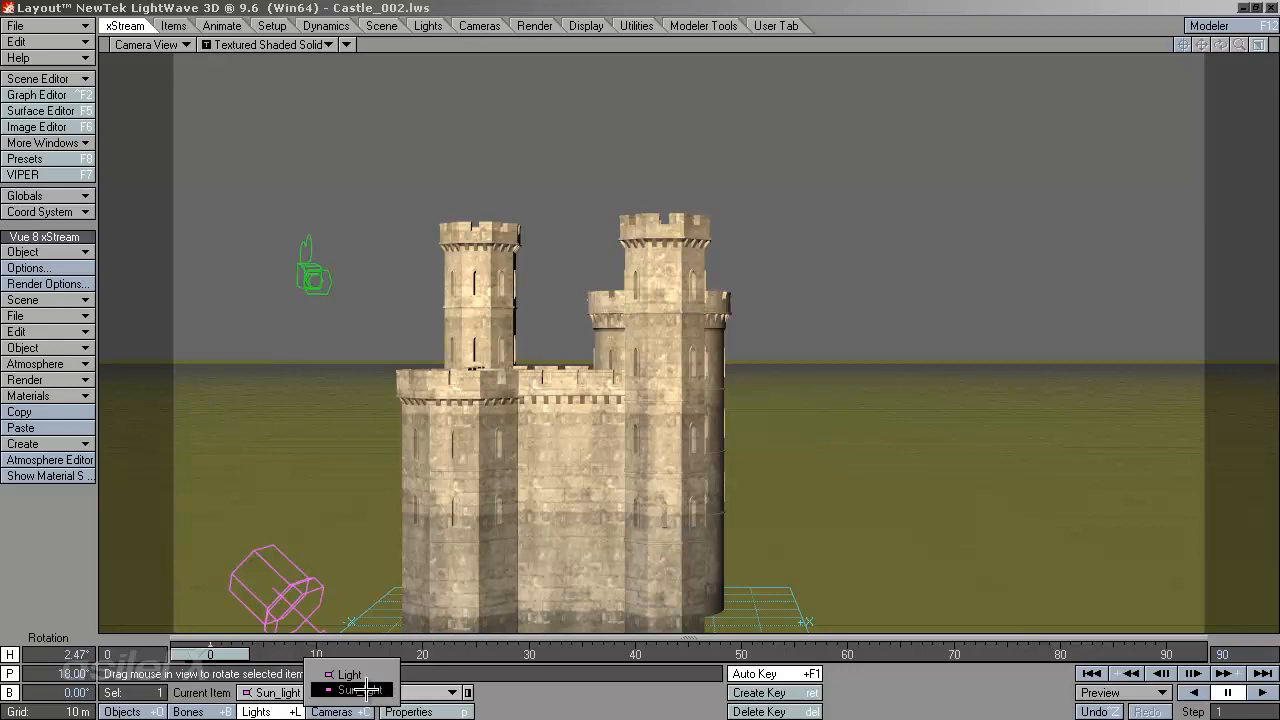
left_click(362, 689)
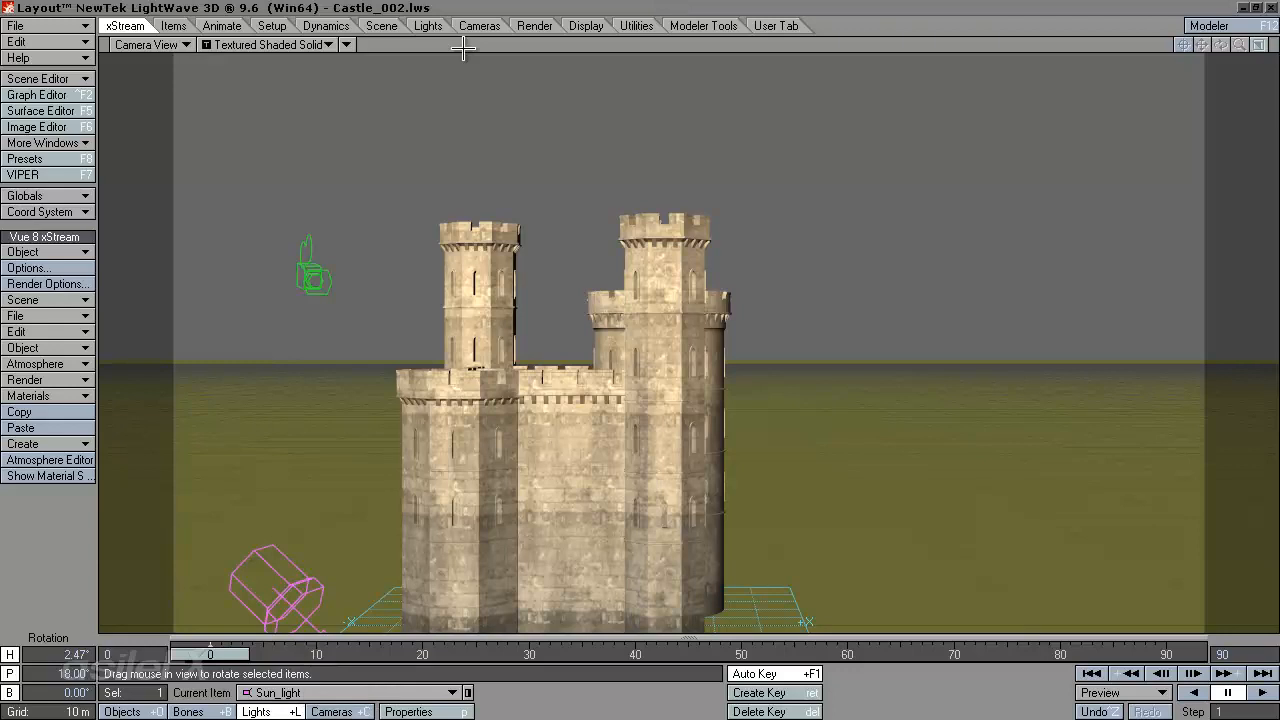
left_click(148, 44)
left_click(159, 44)
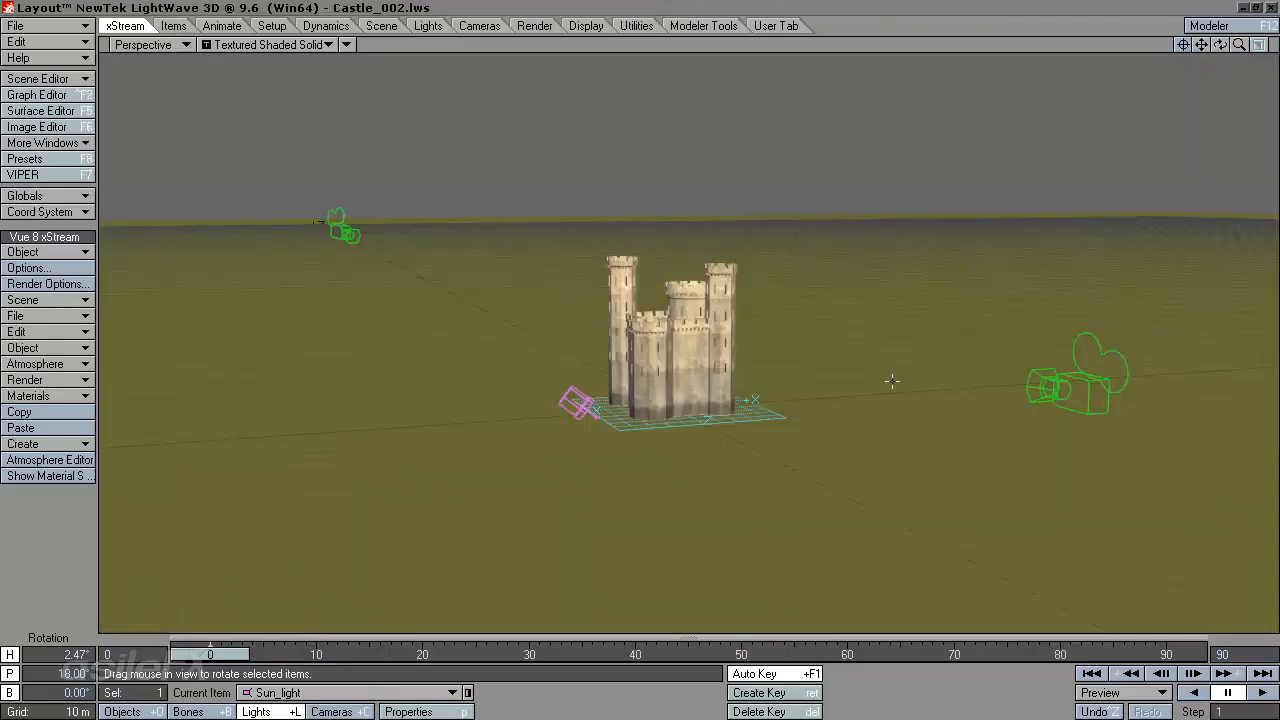
mouse_move(654, 366)
left_mouse_down("alt")
mouse_move(639, 370)
mouse_move(680, 366)
mouse_move(646, 366)
mouse_move(660, 368)
left_mouse_up("alt")
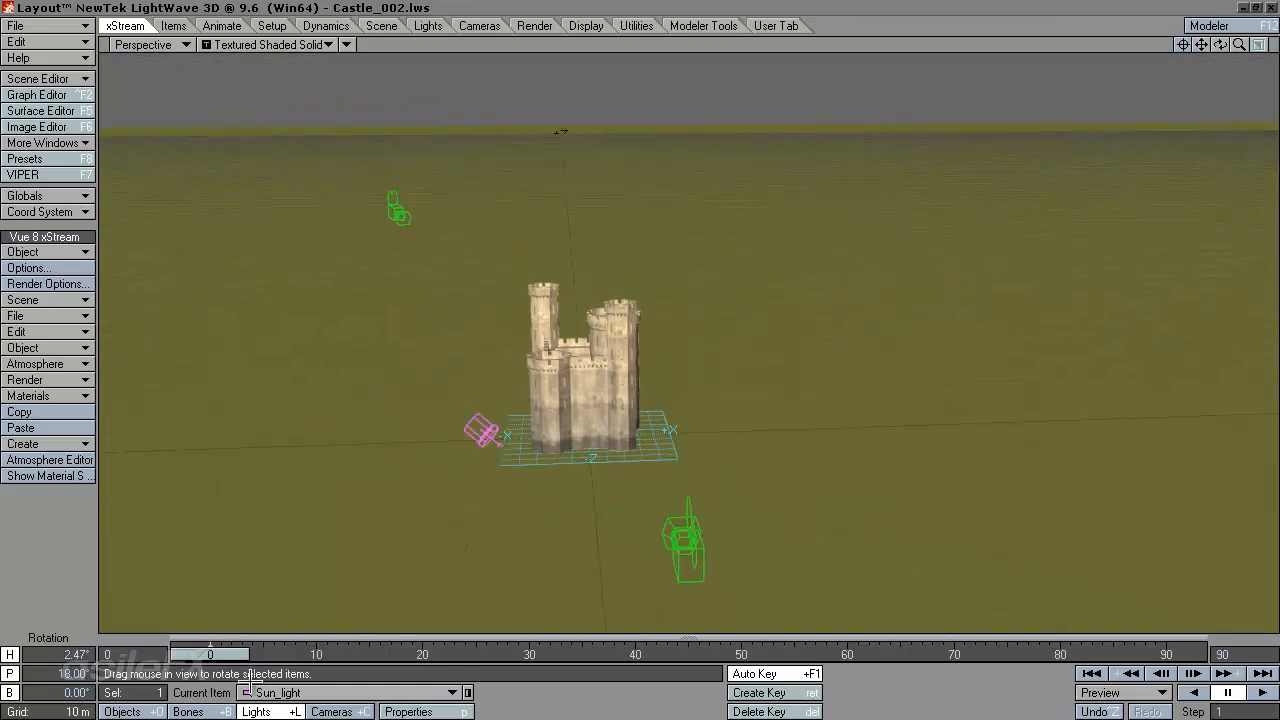
Select the light named Light and check its position beside the castle.
left_click(290, 692)
left_click(286, 684)
left_click(302, 691)
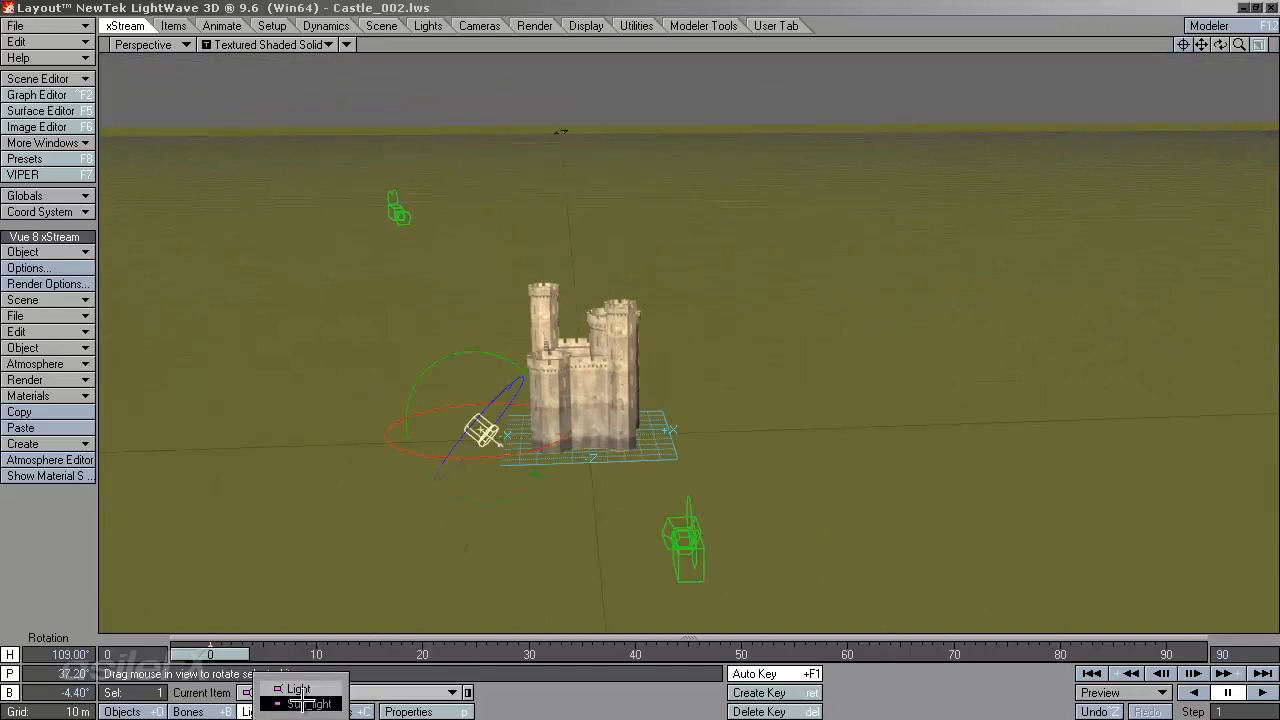
left_click(302, 703)
left_click(470, 425)
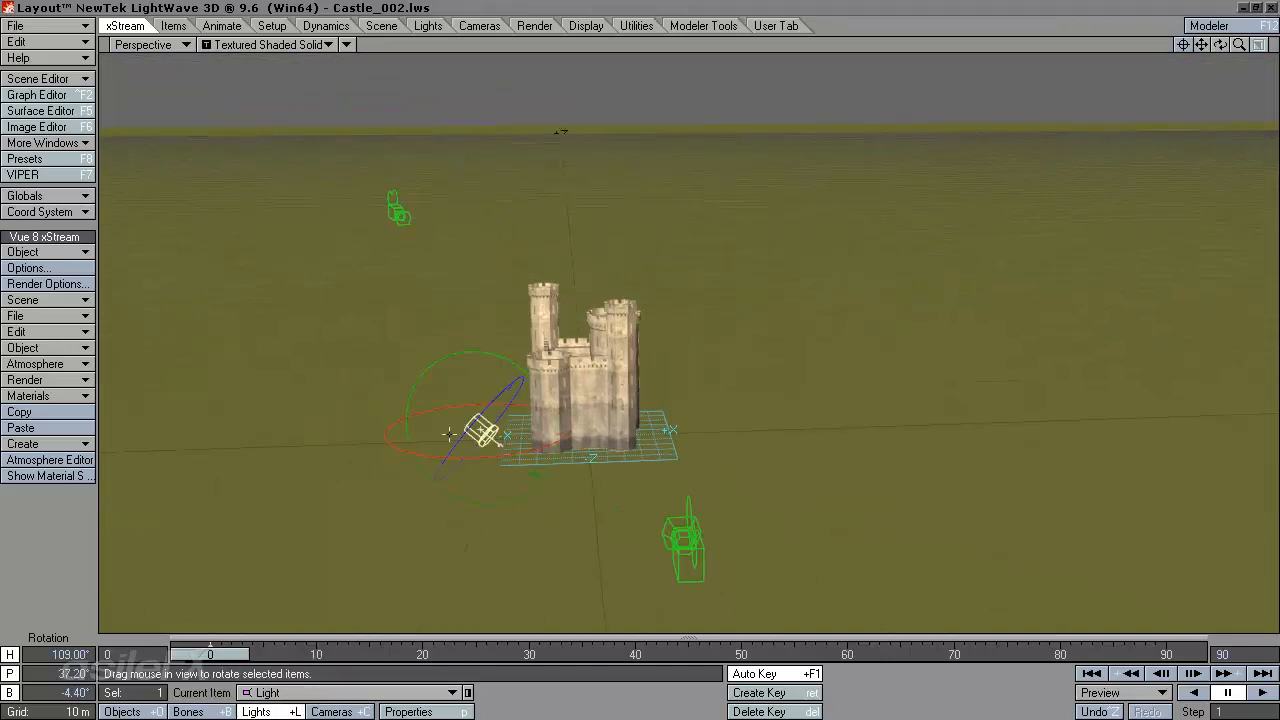
Select Sun_light and examine its position and direction relative to the castle.
left_click(300, 692)
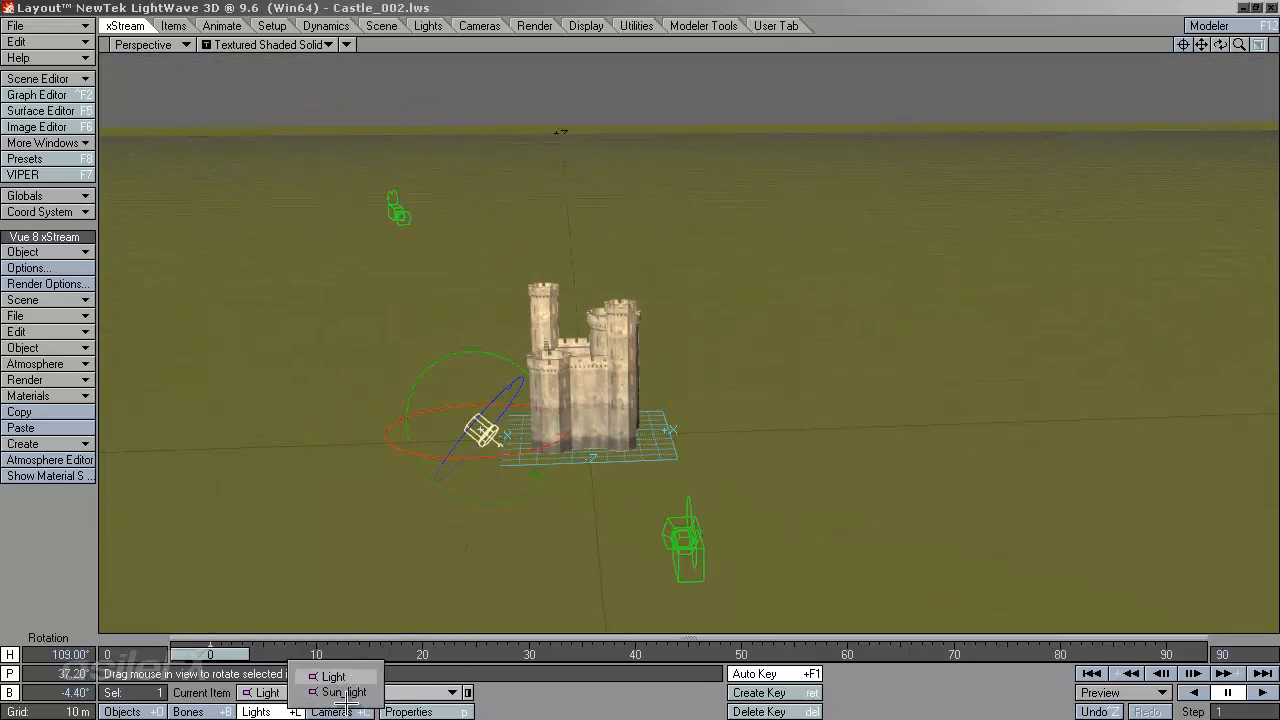
left_click(345, 693)
left_click_drag(1239, 45, 677, 320)
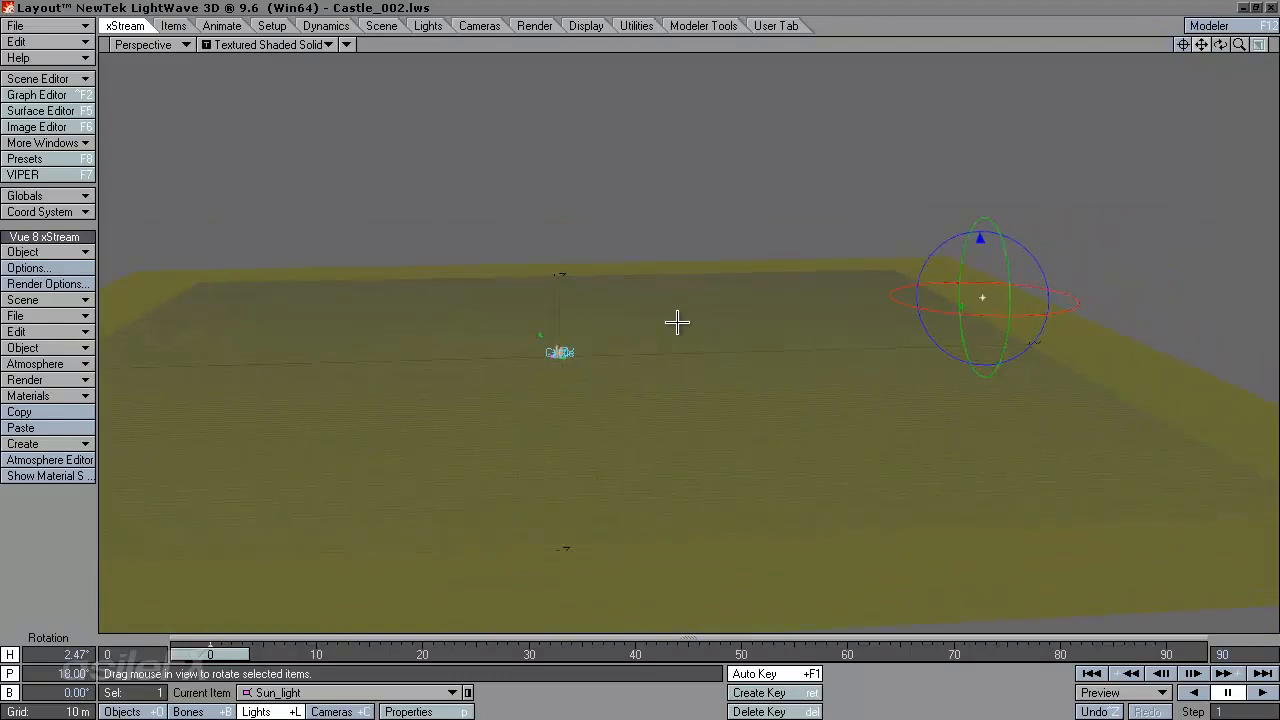
left_click(1183, 45)
left_click_drag(1239, 45, 647, 367)
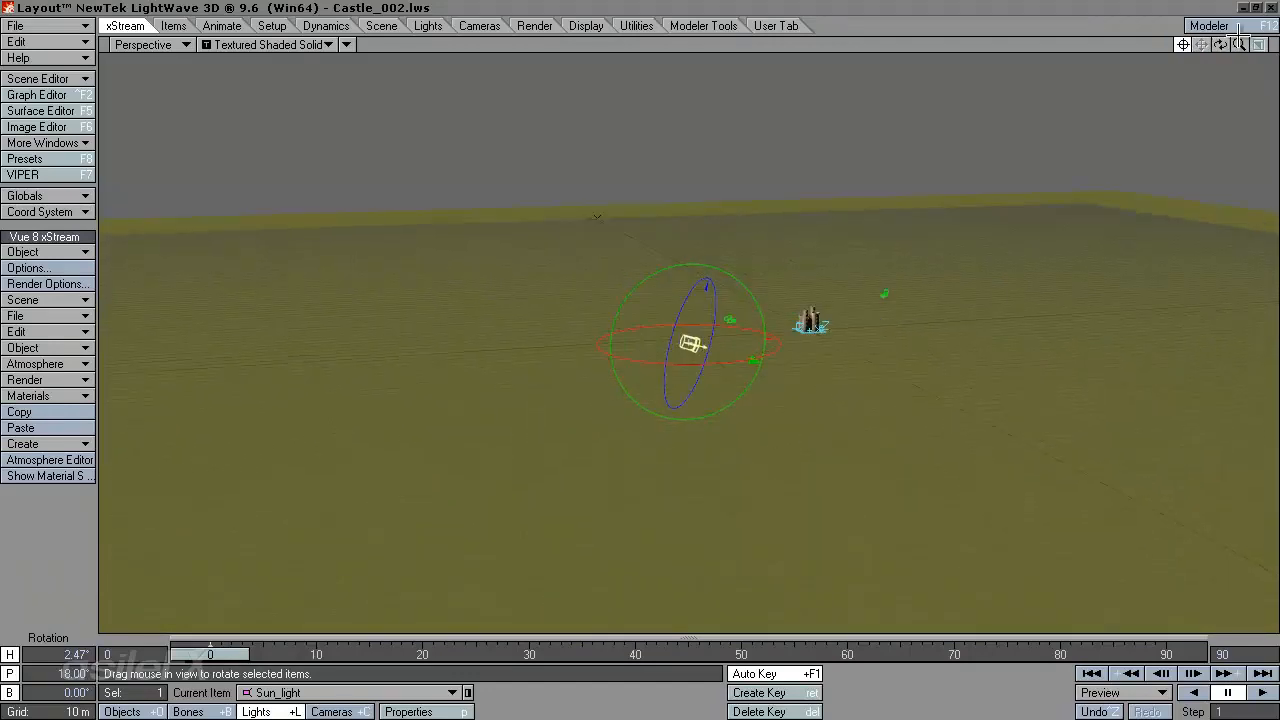
left_click_drag(1239, 45, 654, 363)
left_click_drag(1238, 44, 580, 363)
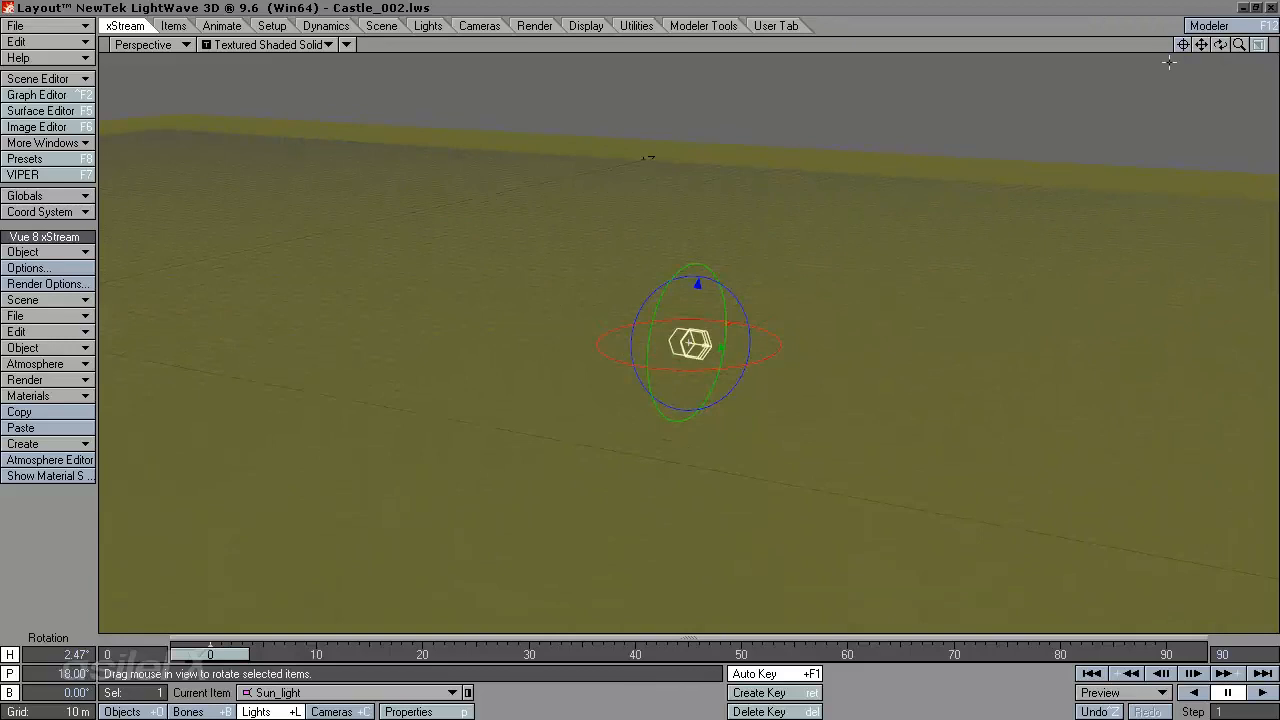
left_click_drag(1201, 45, 219, 251)
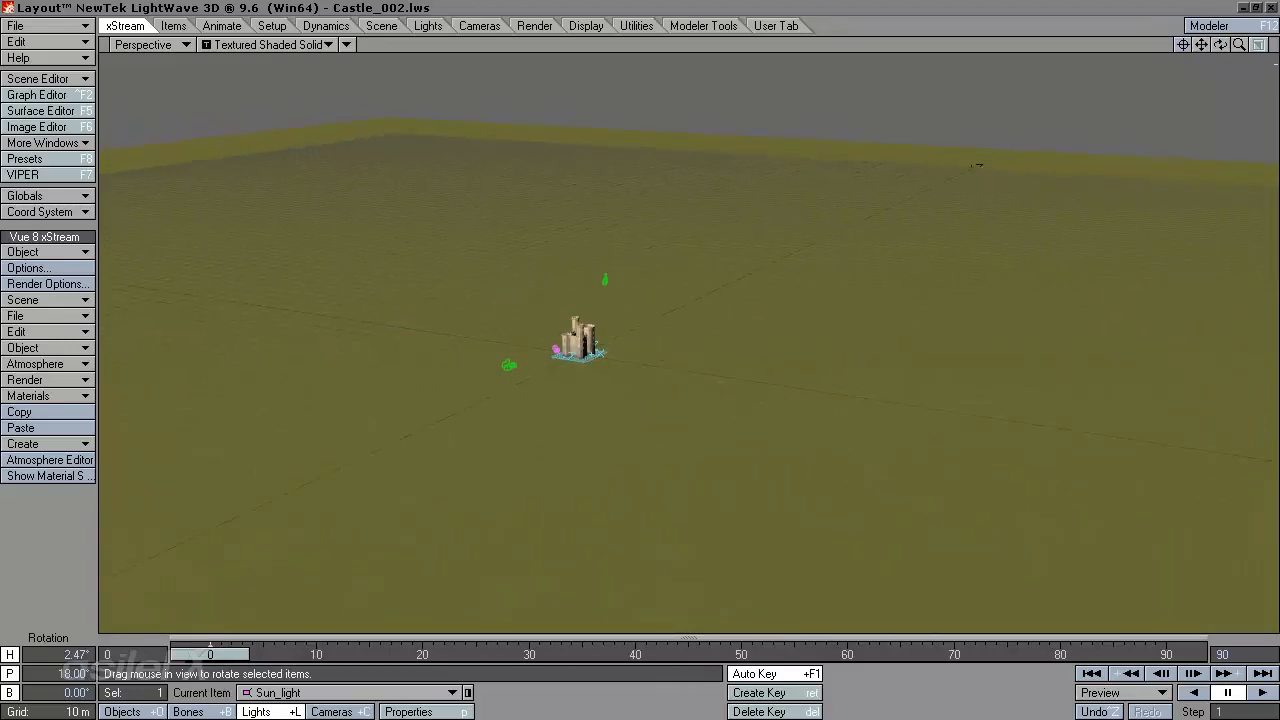
left_click_drag(1220, 45, 456, 485)
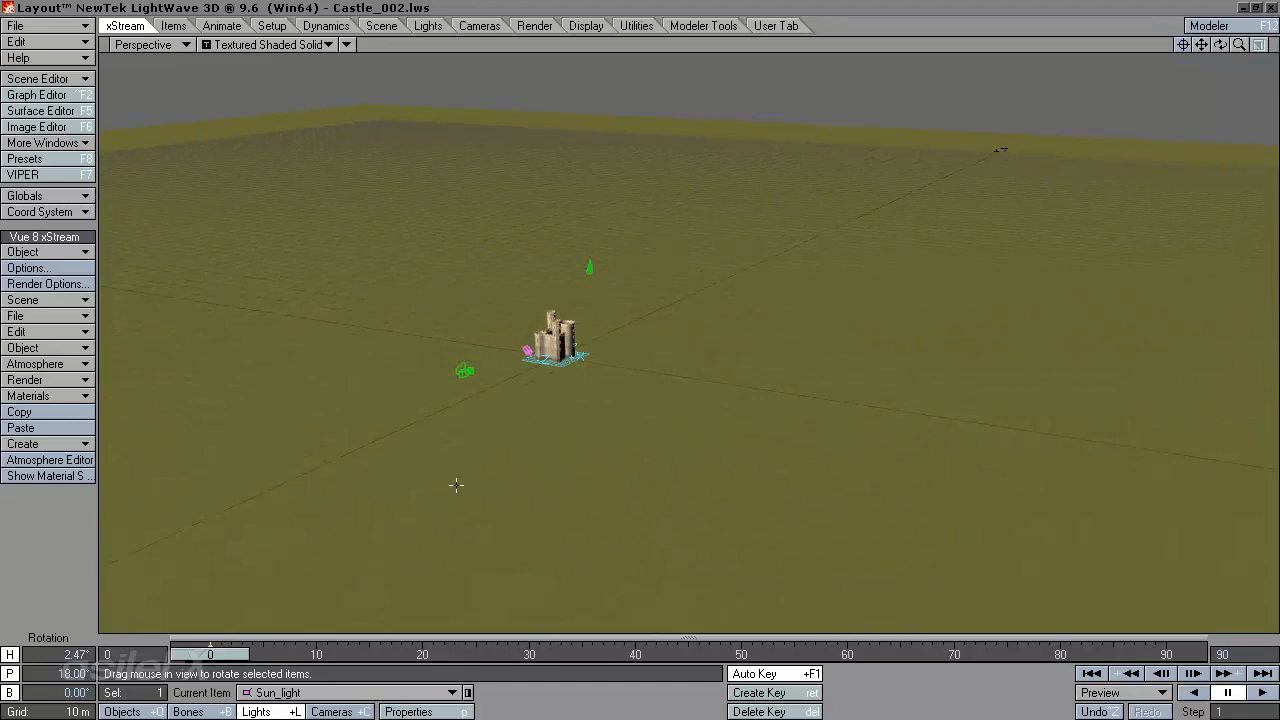
Select the light named Light and clear it from the scene.
left_click(300, 692)
left_click(300, 680)
key("minus")
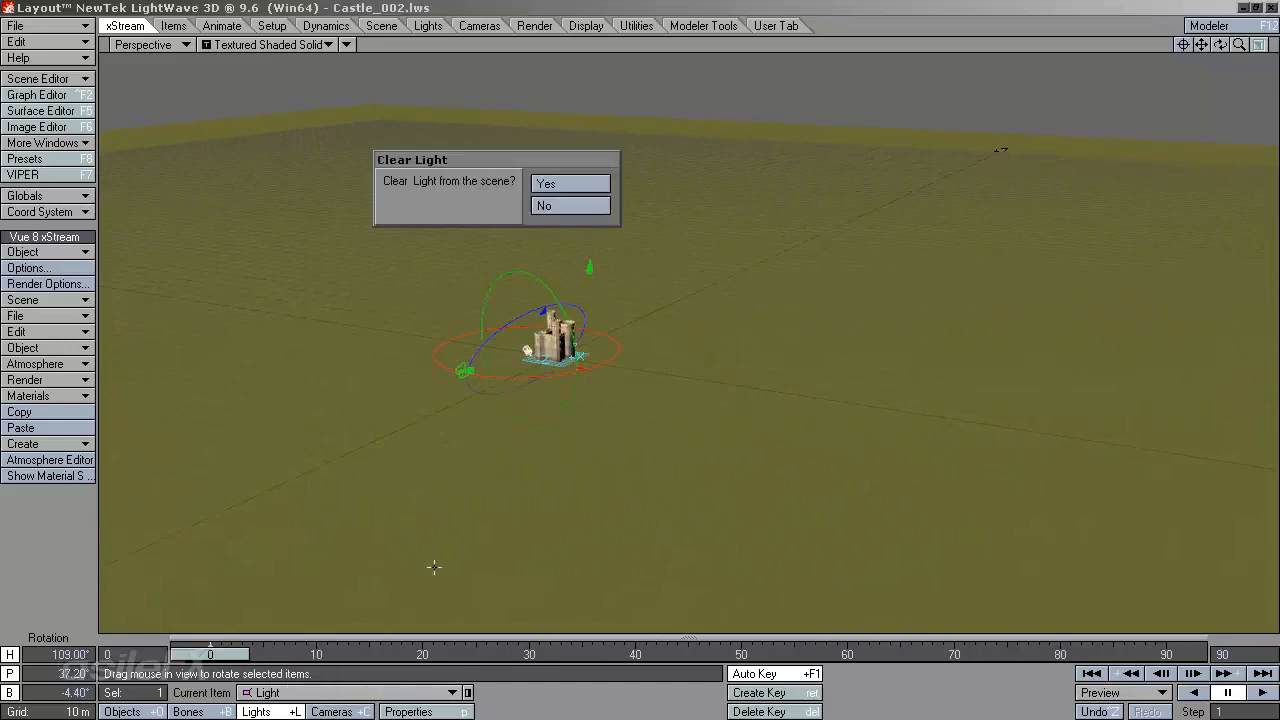
left_click(565, 183)
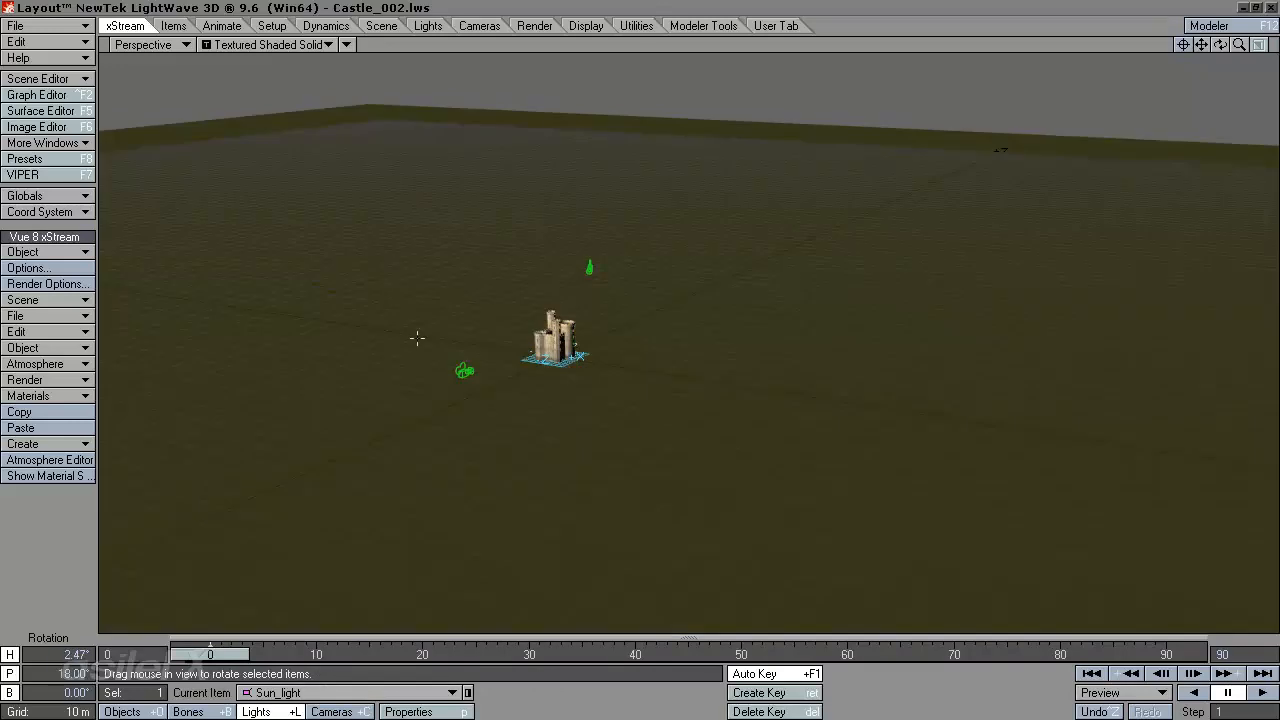
Switch the viewport to Camera View and open the Vue object properties of the sun light.
left_click(165, 44)
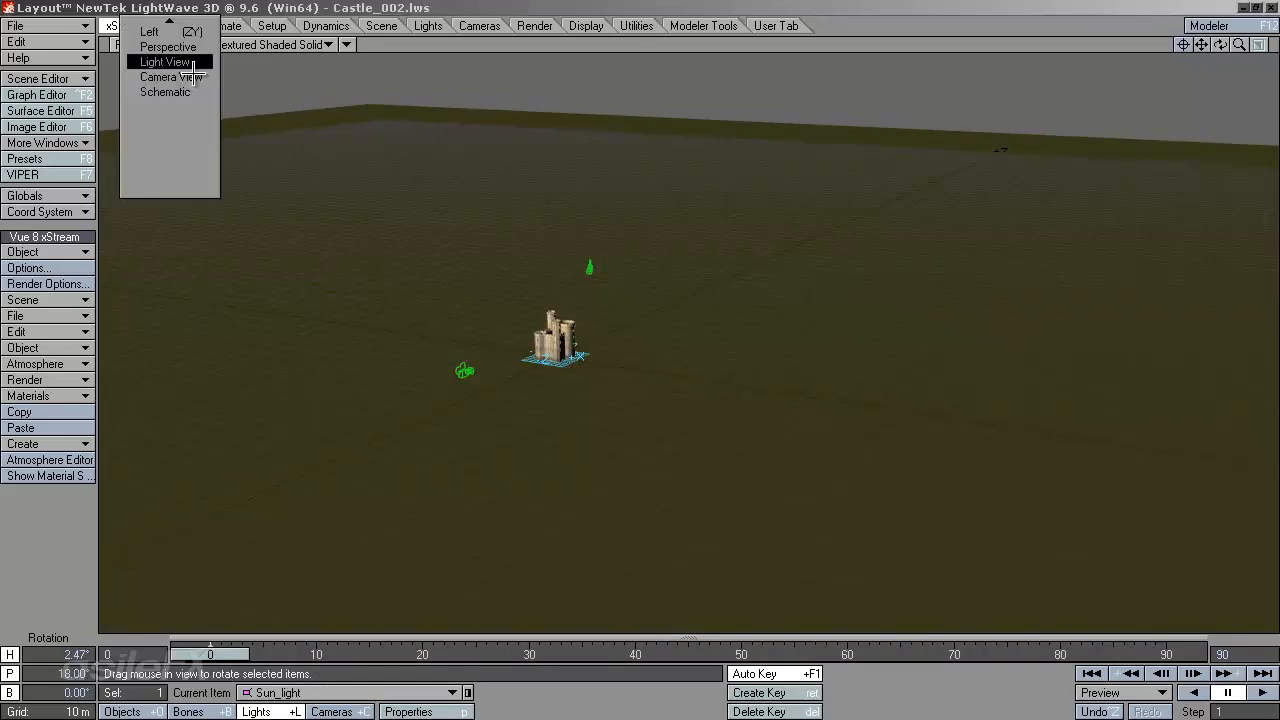
left_click(165, 77)
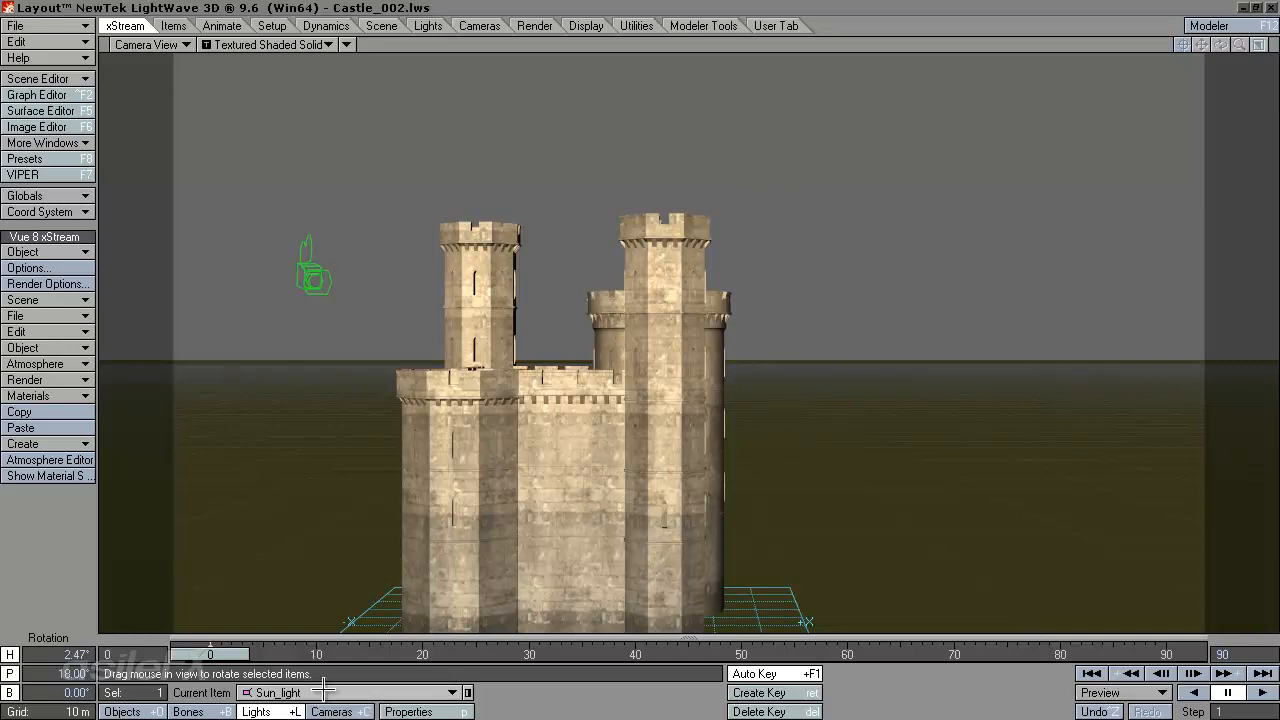
left_click(594, 112, "ctrl+shift")
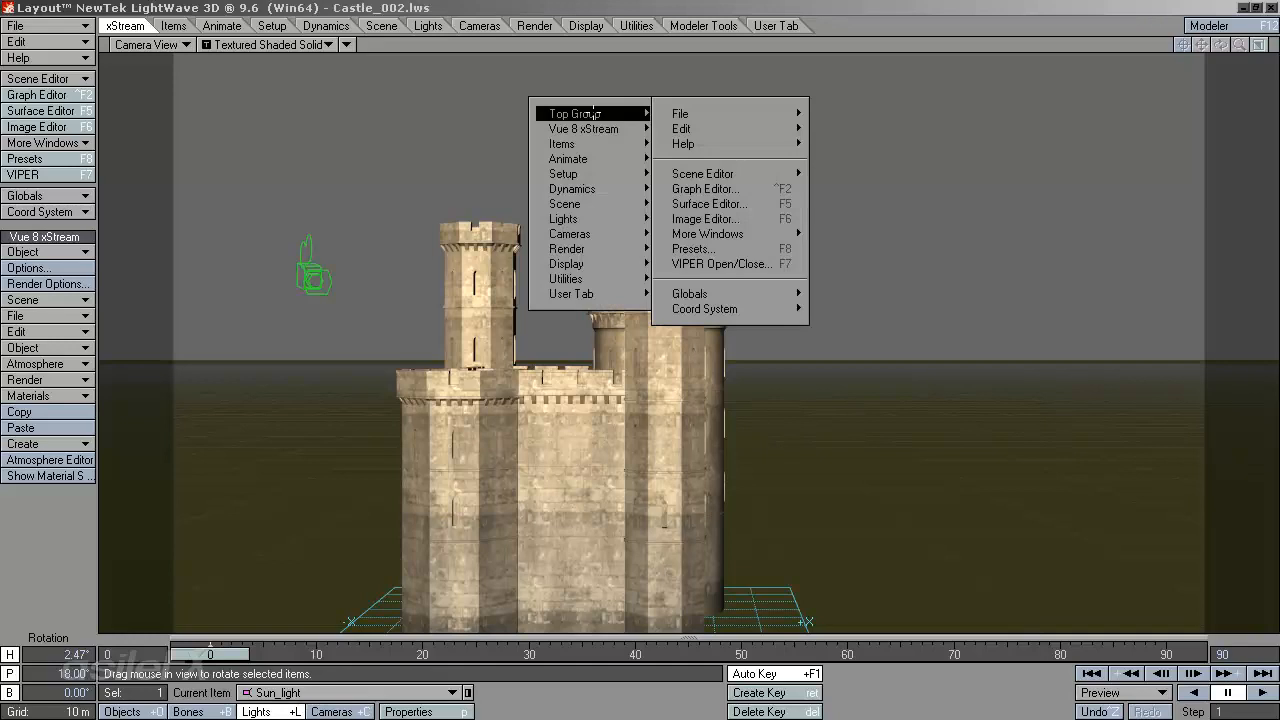
mouse_move(628, 129)
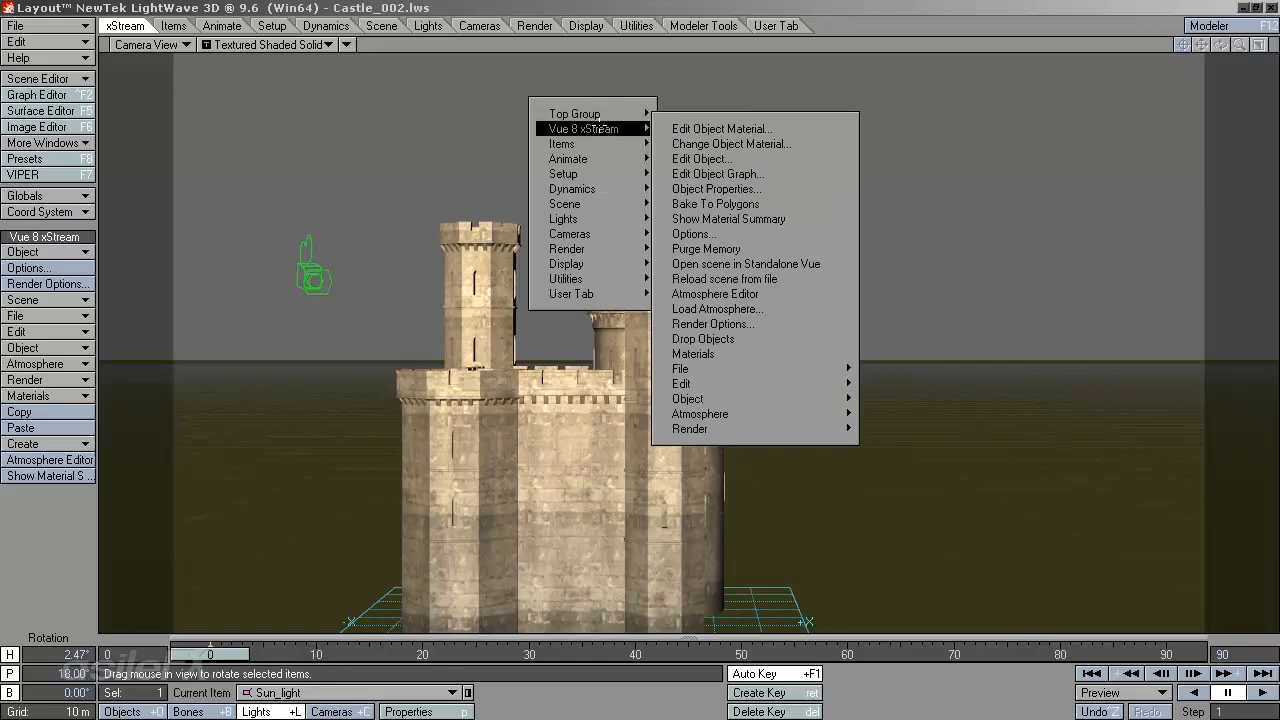
left_click(738, 189)
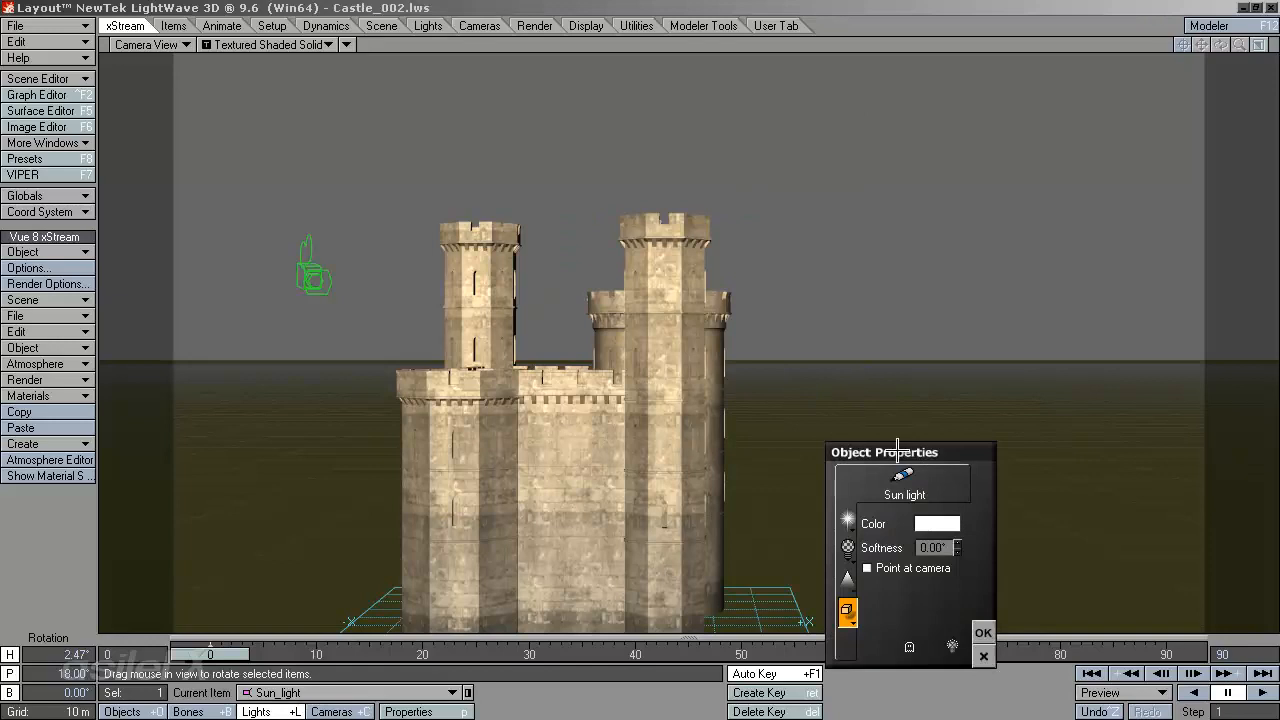
left_click_drag(897, 447, 627, 106)
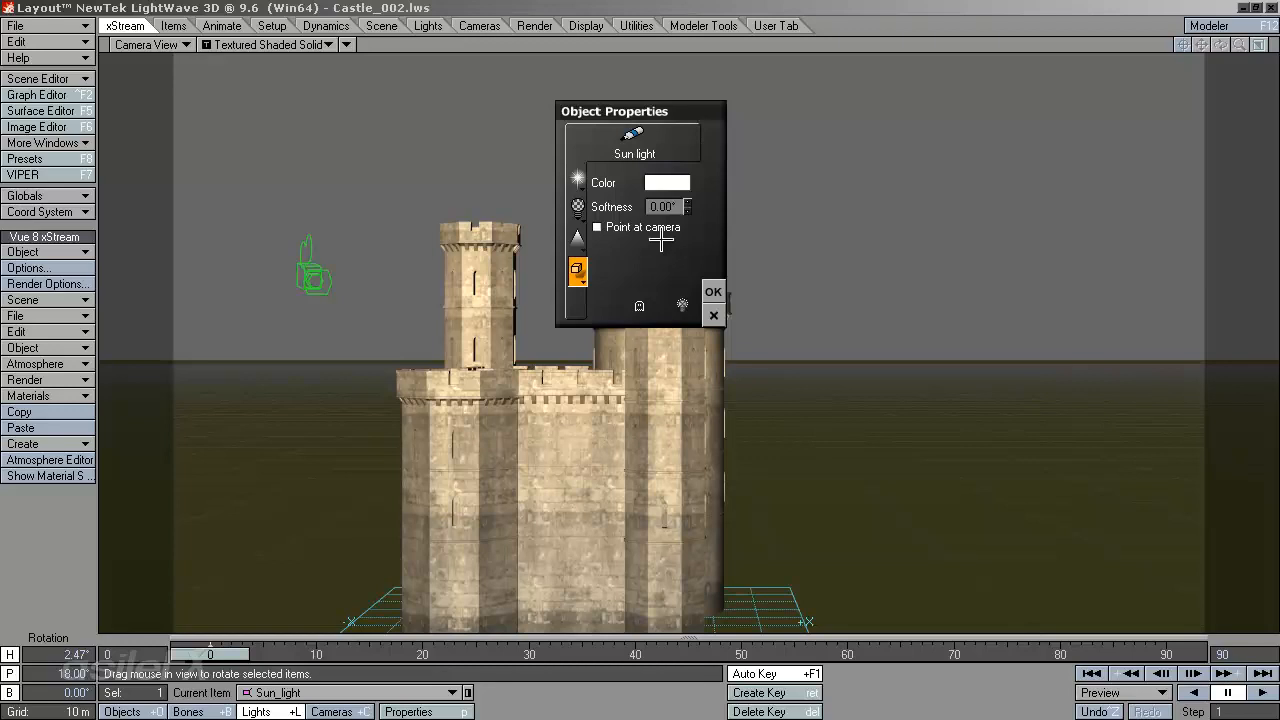
Open the sun light's Light Editor and review its shadow, volumetric, gel, lens flare, influence and lighting settings.
left_click(584, 274)
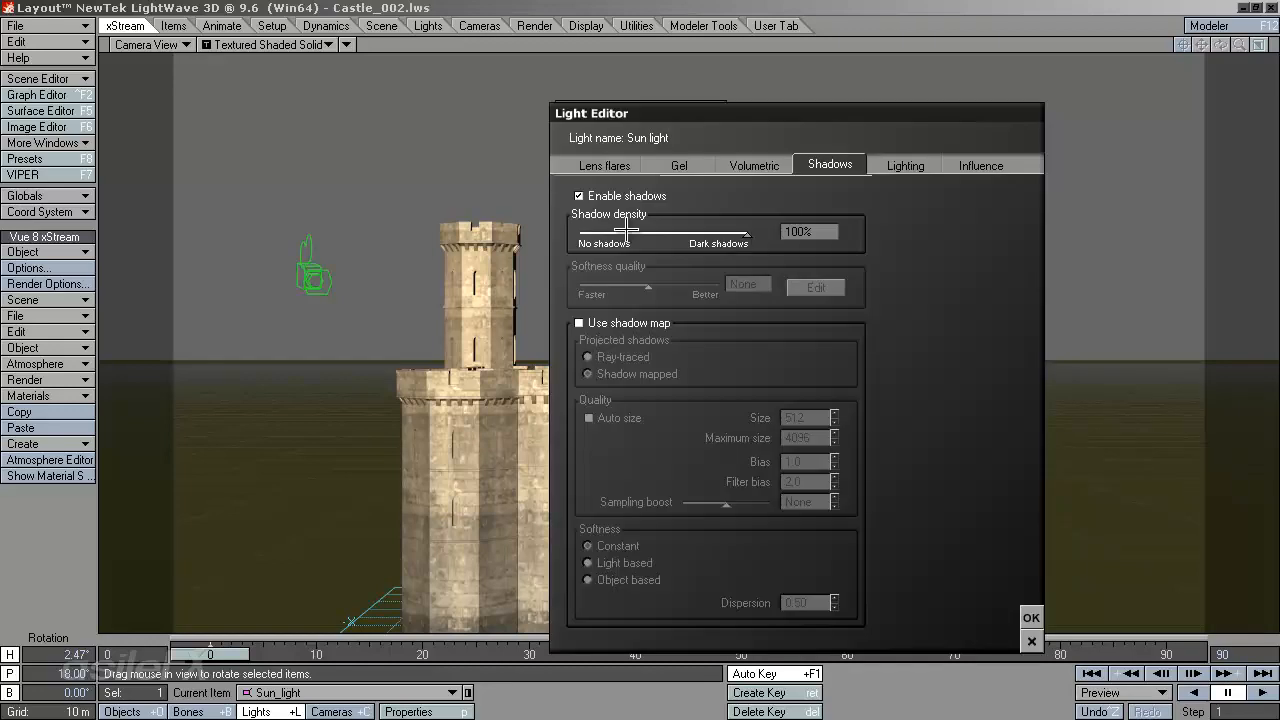
left_click_drag(733, 106, 428, 98)
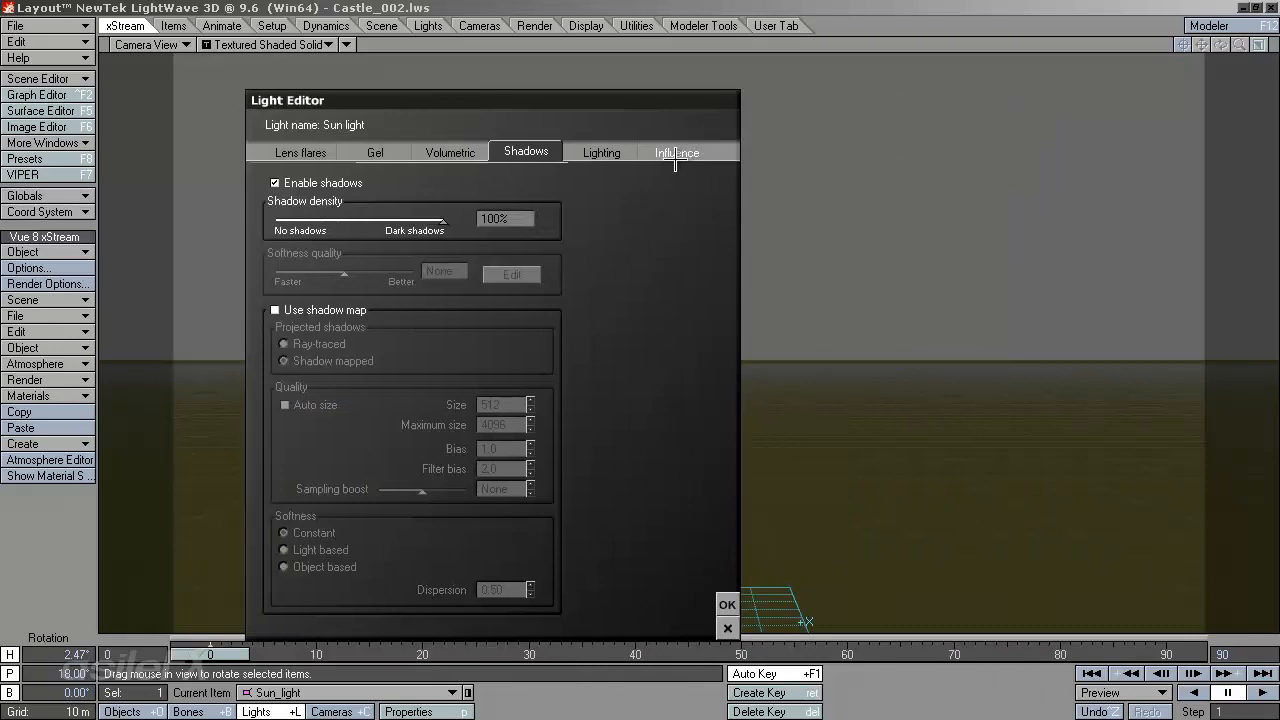
left_click(474, 158)
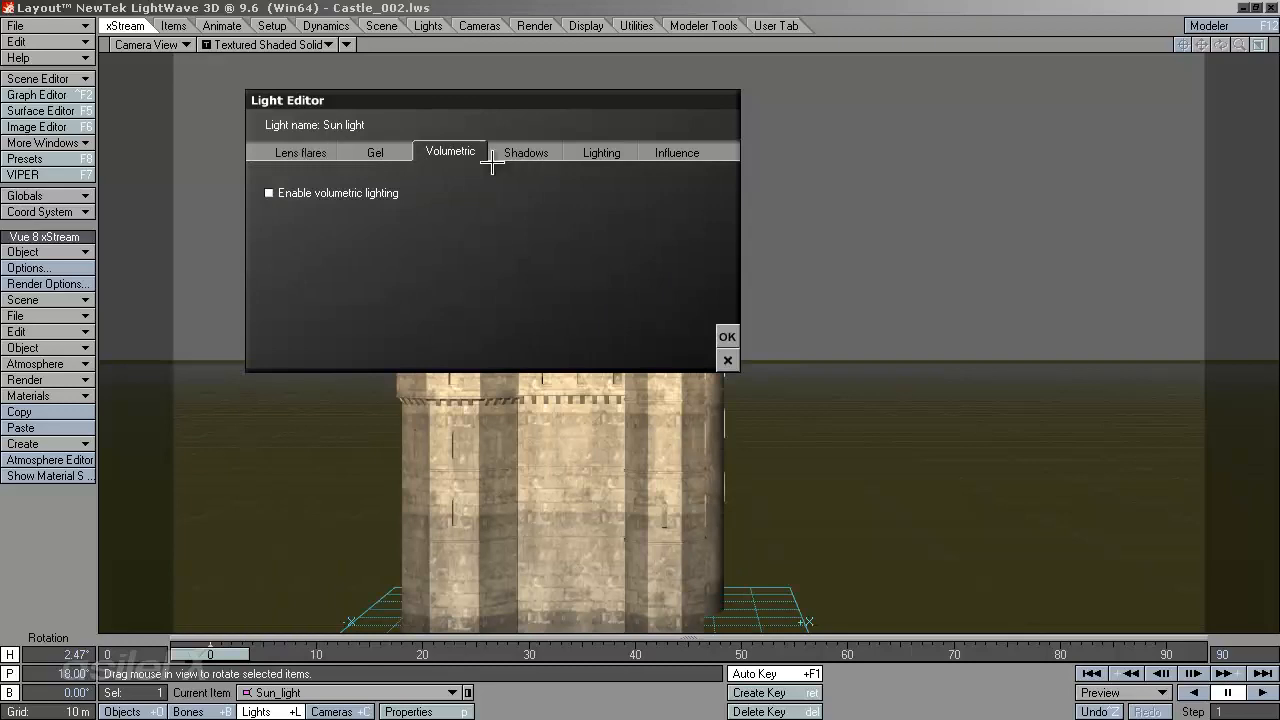
left_click(374, 150)
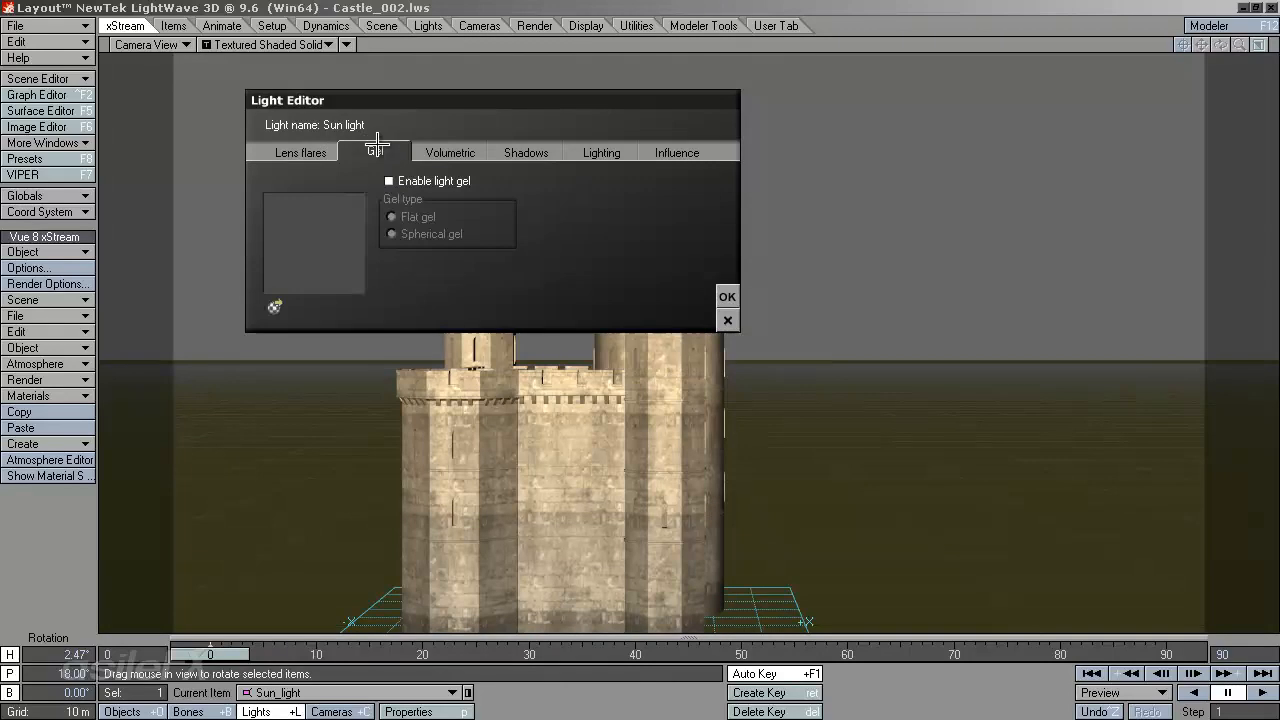
left_click(300, 151)
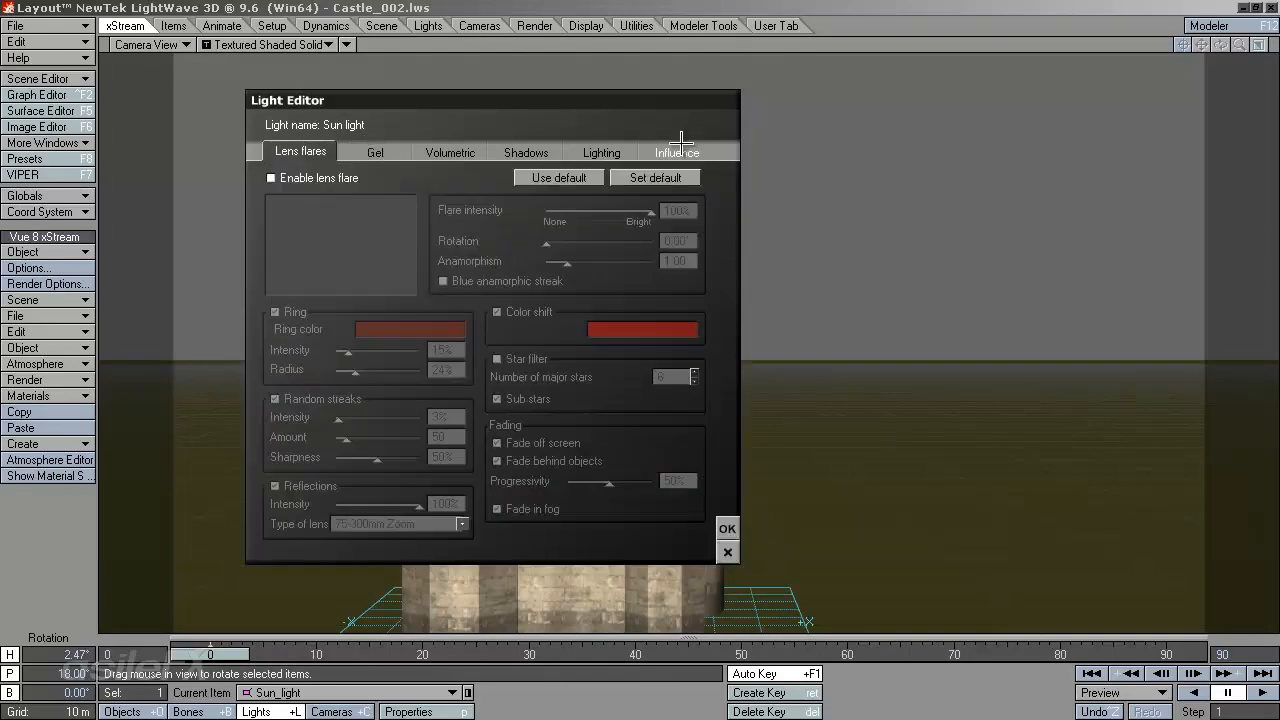
left_click(693, 150)
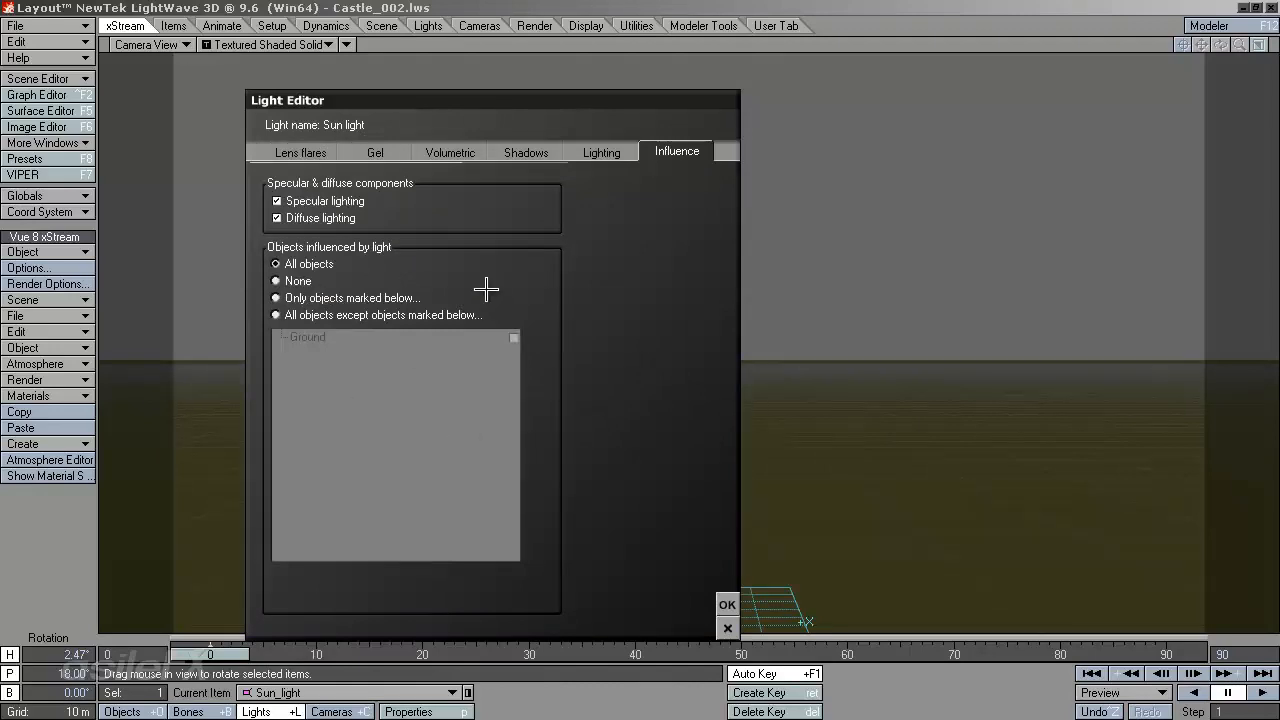
left_click(615, 151)
left_click(526, 151)
left_click(584, 150)
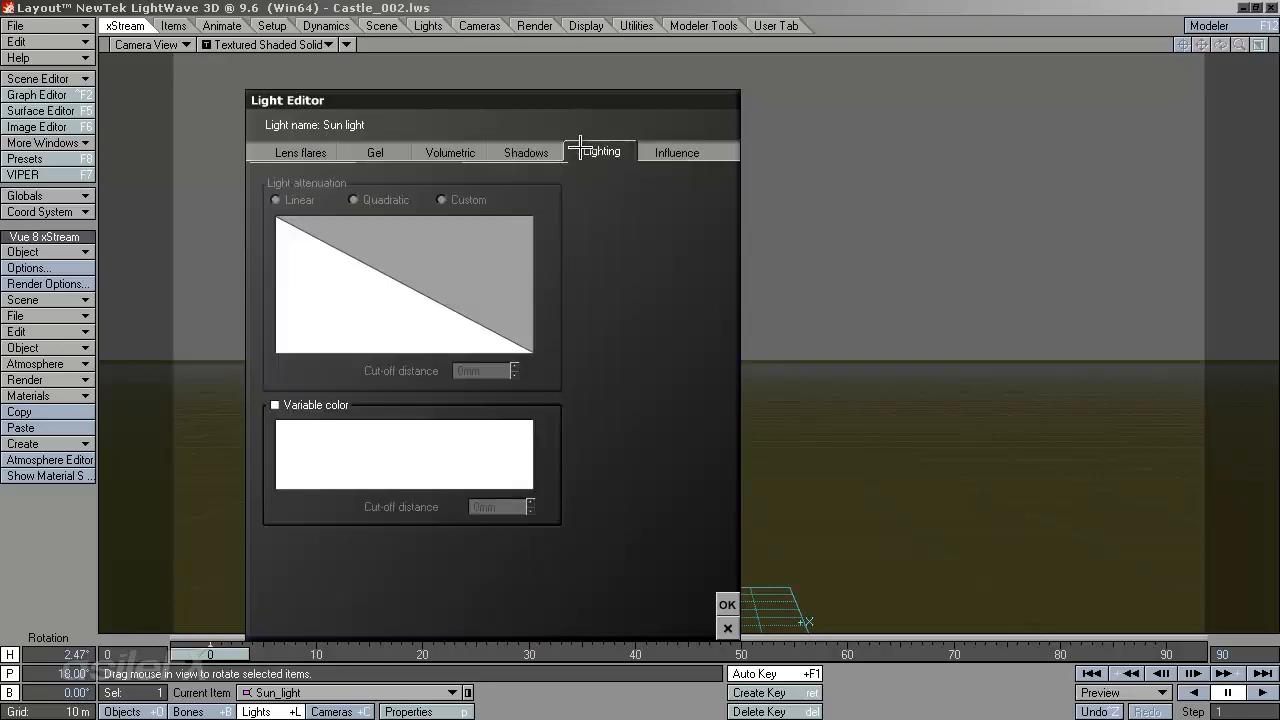
Try the shadow map option in the sun light's shadow settings, turn it back off and close the light settings.
left_click(516, 146)
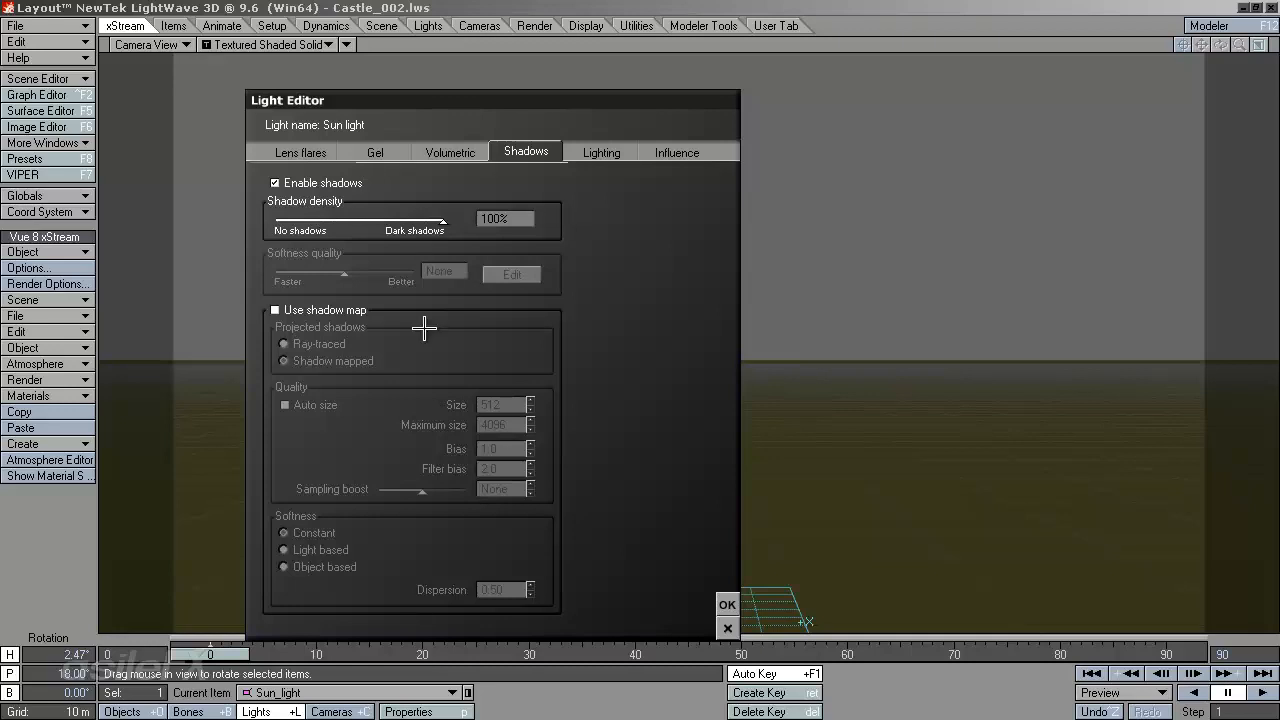
left_click(335, 310)
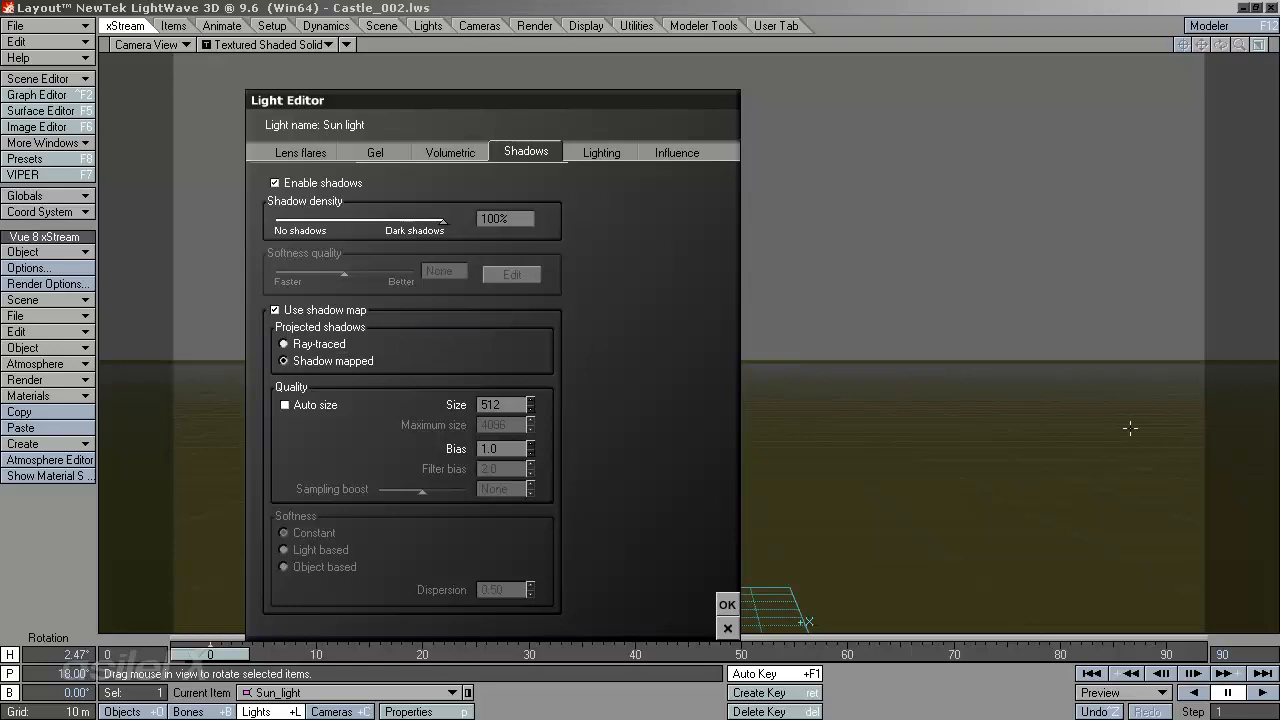
left_click(345, 310)
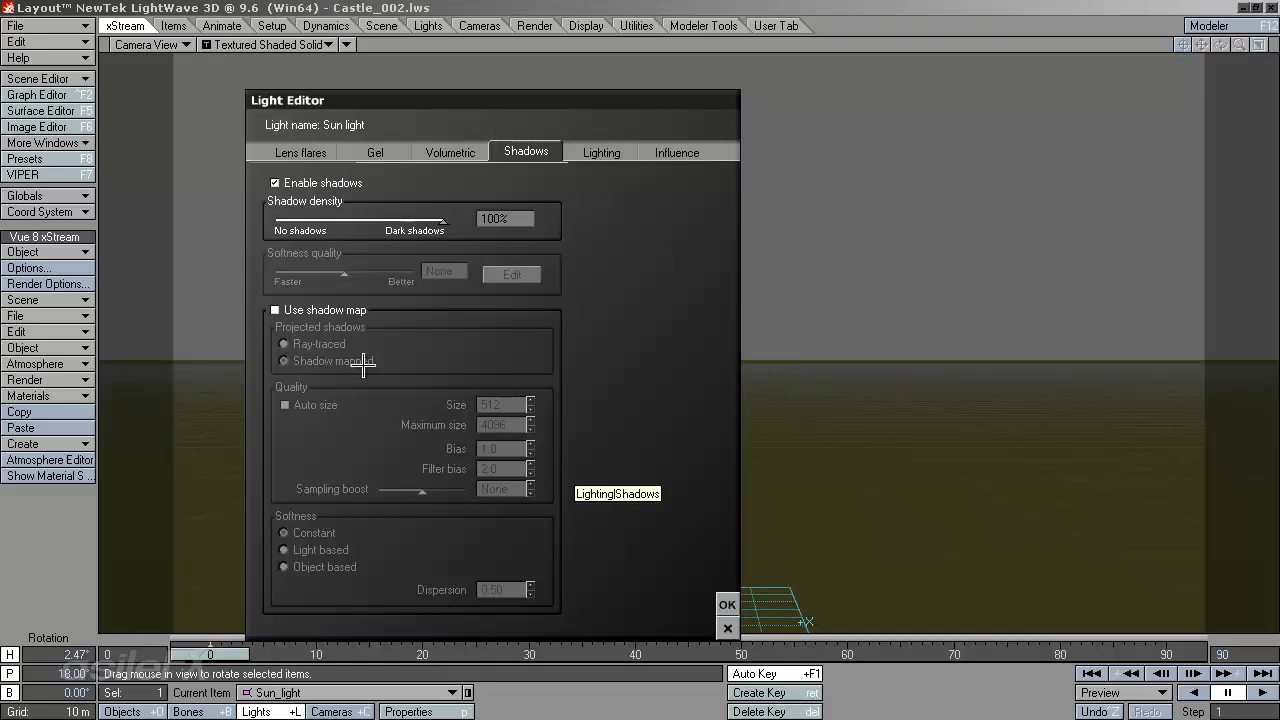
left_click(725, 603)
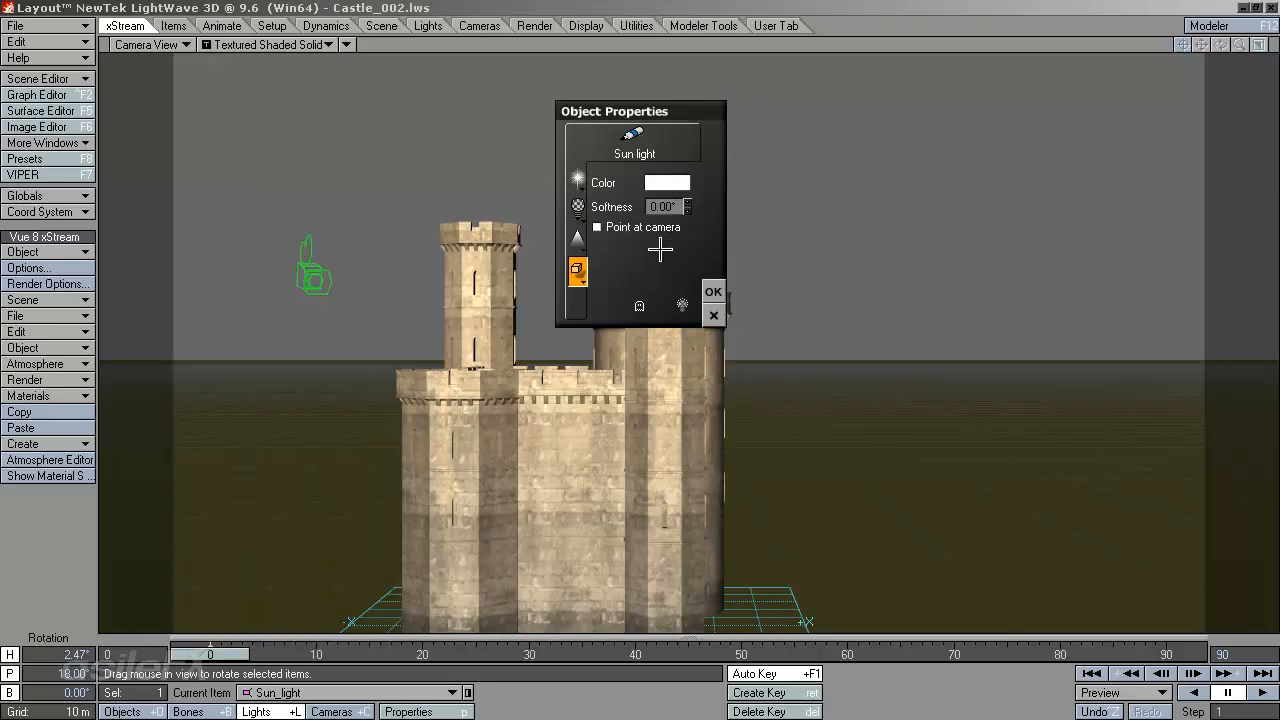
left_click(713, 291)
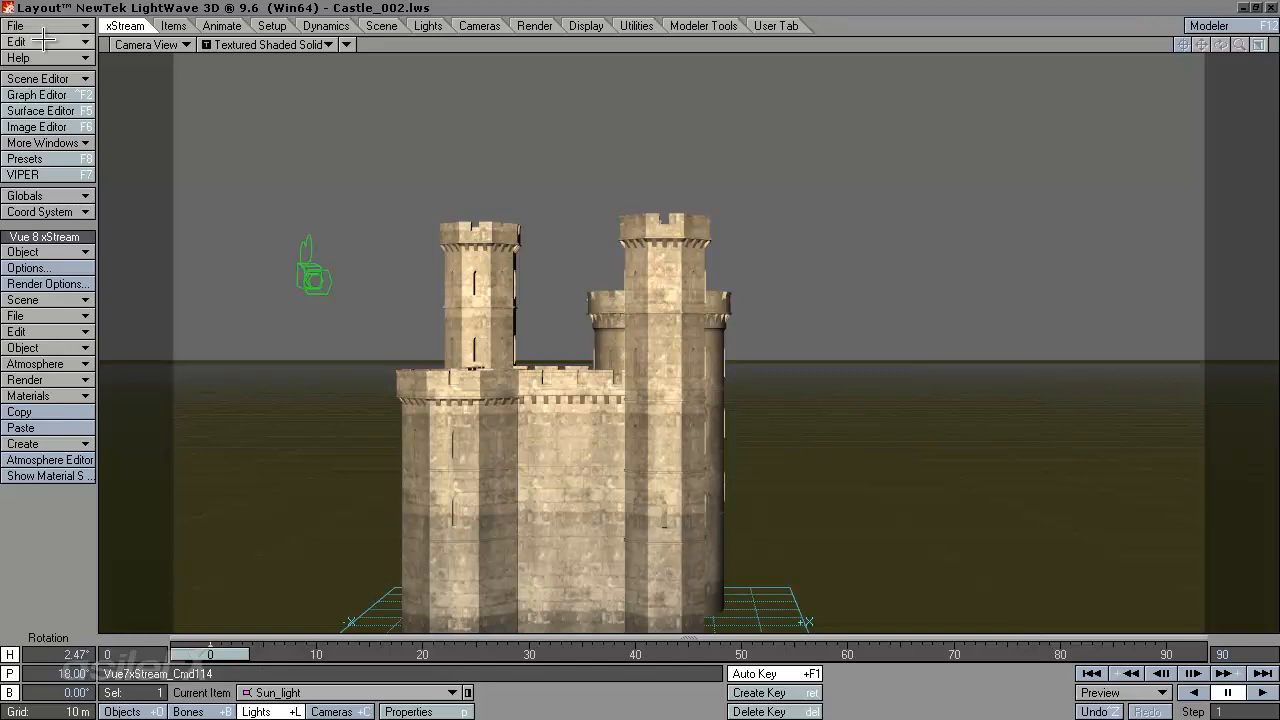
Try a heading of 45° for Sun_light, and set its heading to -45° and pitch to 22°.
left_click(78, 655)
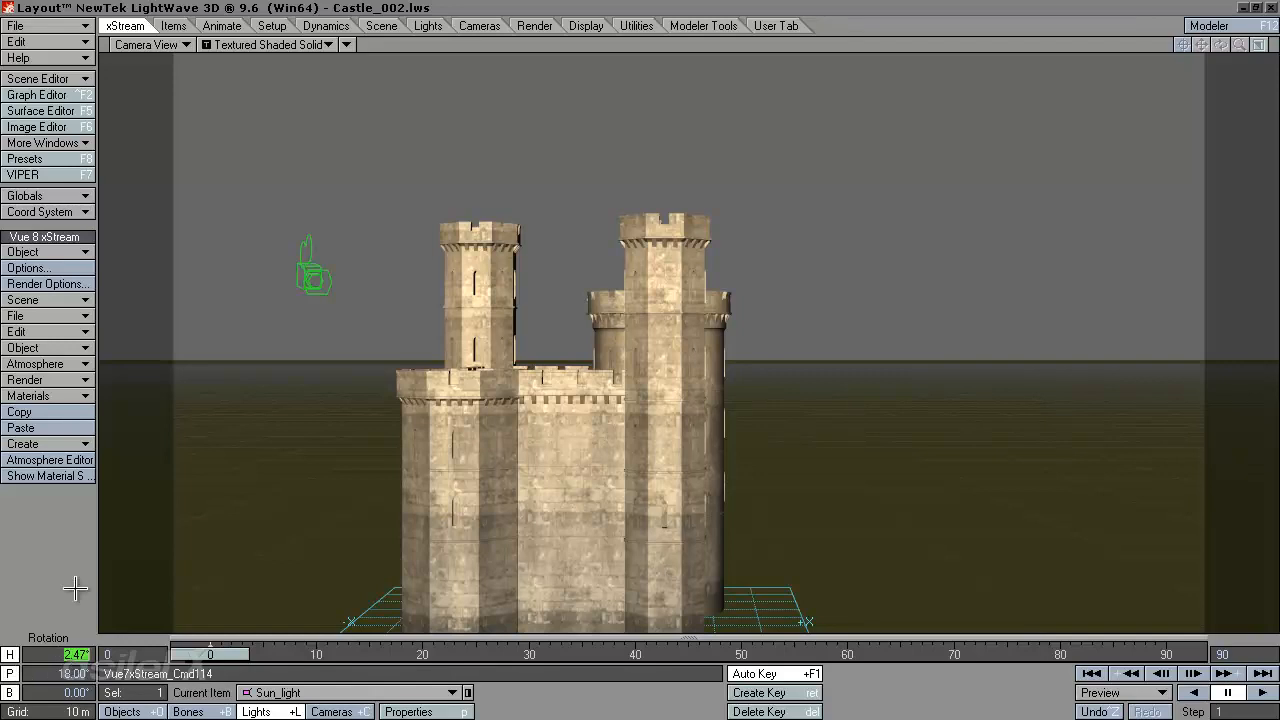
type("45")
key("Tab")
left_click_drag(56, 653, 150, 648)
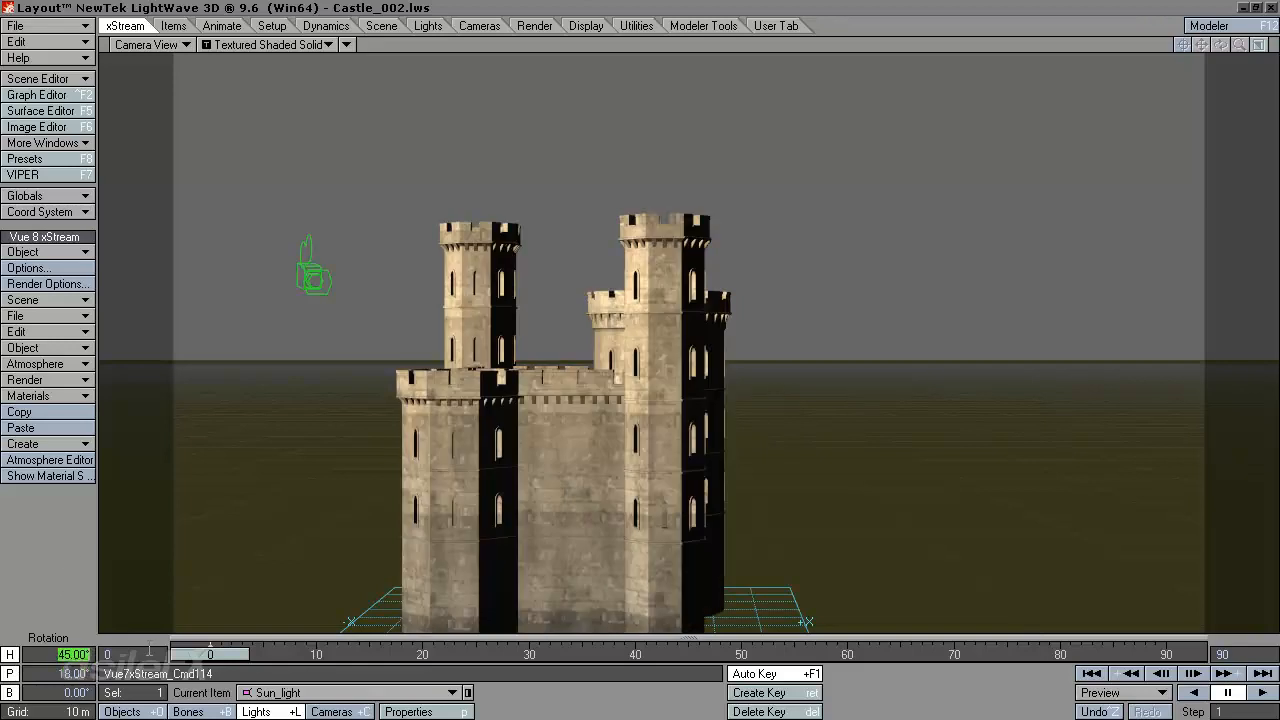
type("-45")
key("Tab")
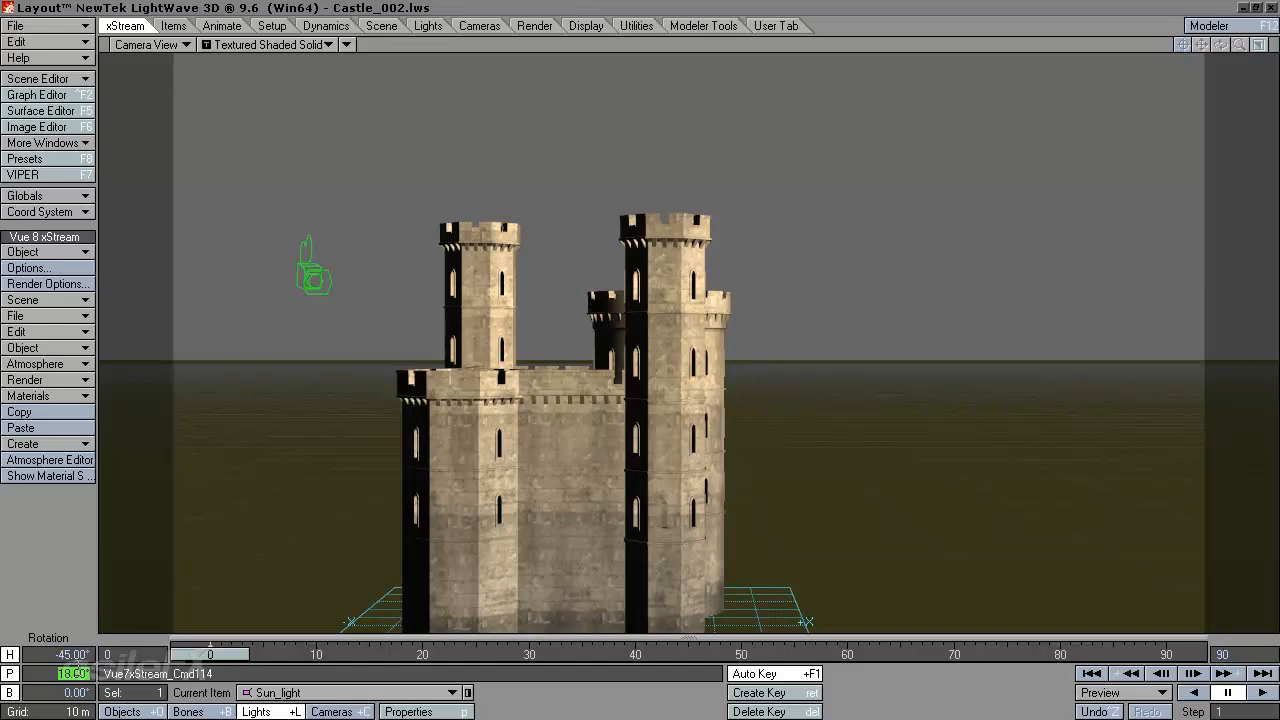
type("22")
key("Tab")
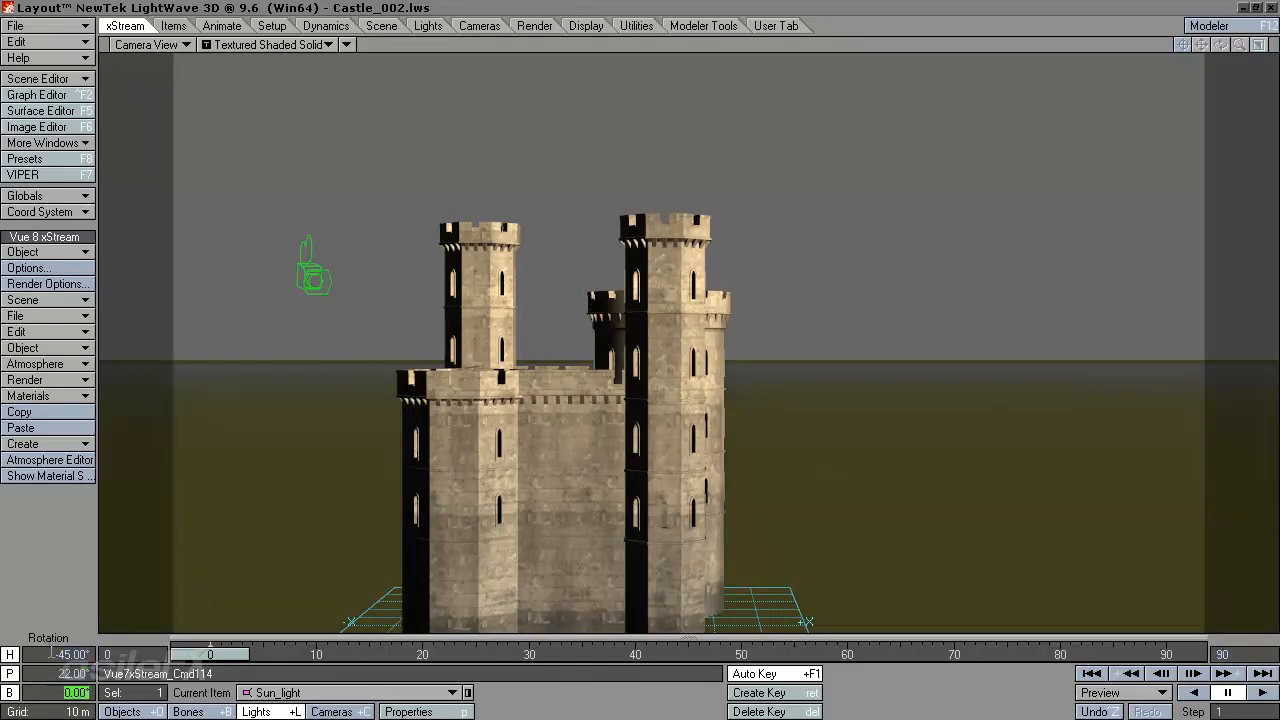
Try other headings for Sun_light and set its heading to -35°.
left_click_drag(58, 653, 175, 654)
type("-335")
key("Tab")
left_click_drag(44, 654, 278, 651)
type("-358")
key("Tab")
type("-35")
key("Tab")
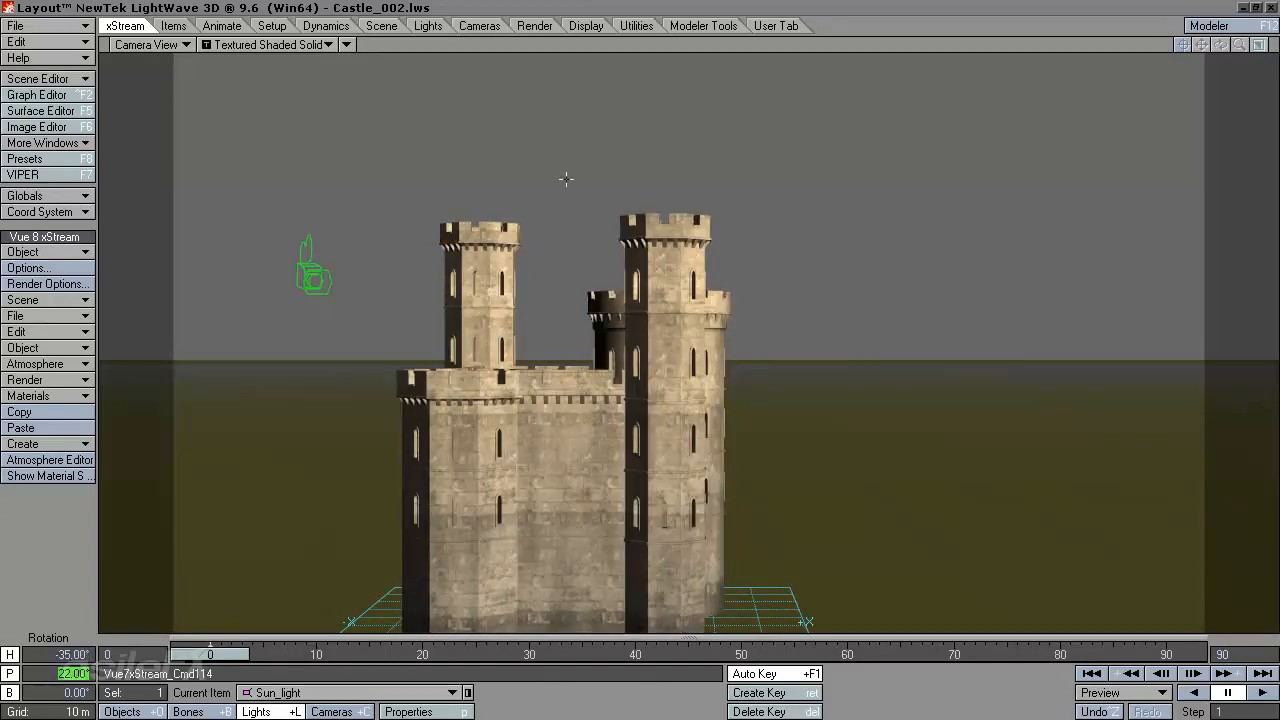
Open the Atmosphere Editor and check the azimuth and pitch in its sun settings.
left_click(60, 364)
left_click(49, 544)
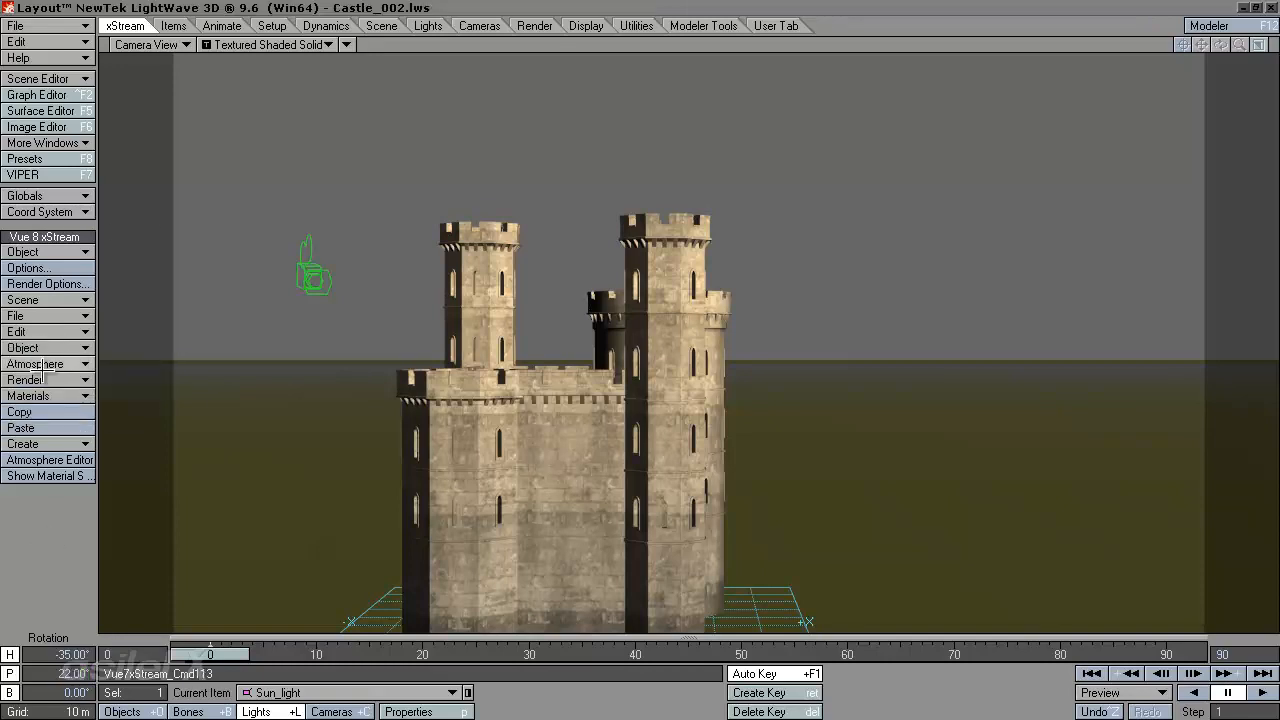
left_click(46, 365)
left_click(64, 411)
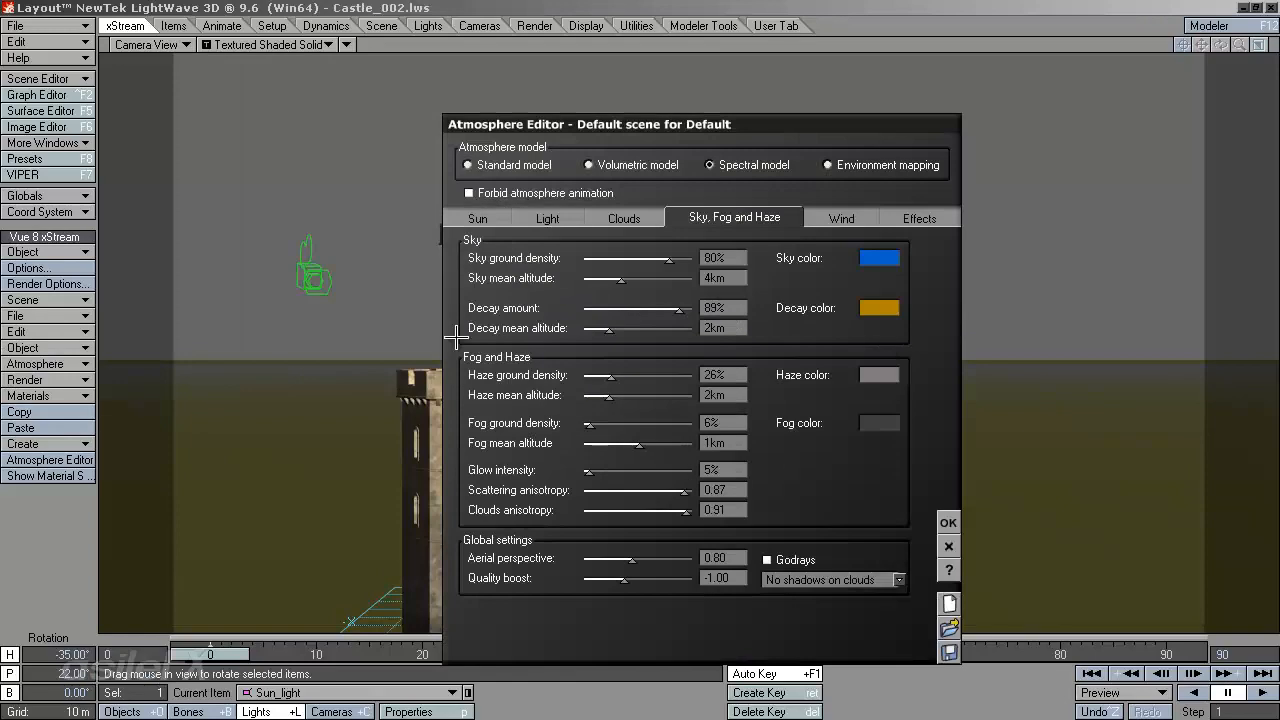
left_click(485, 218)
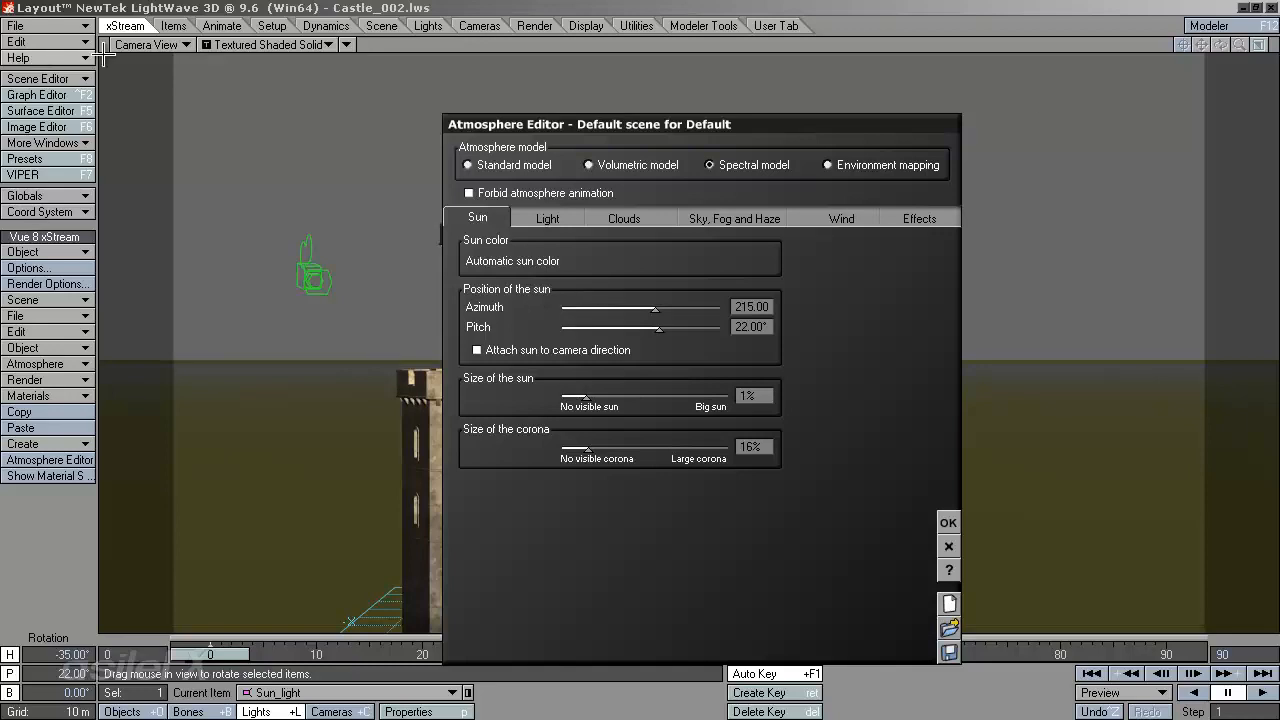
Switch the viewport to the Top view and close the Atmosphere Editor, accepting its settings.
left_click(158, 44)
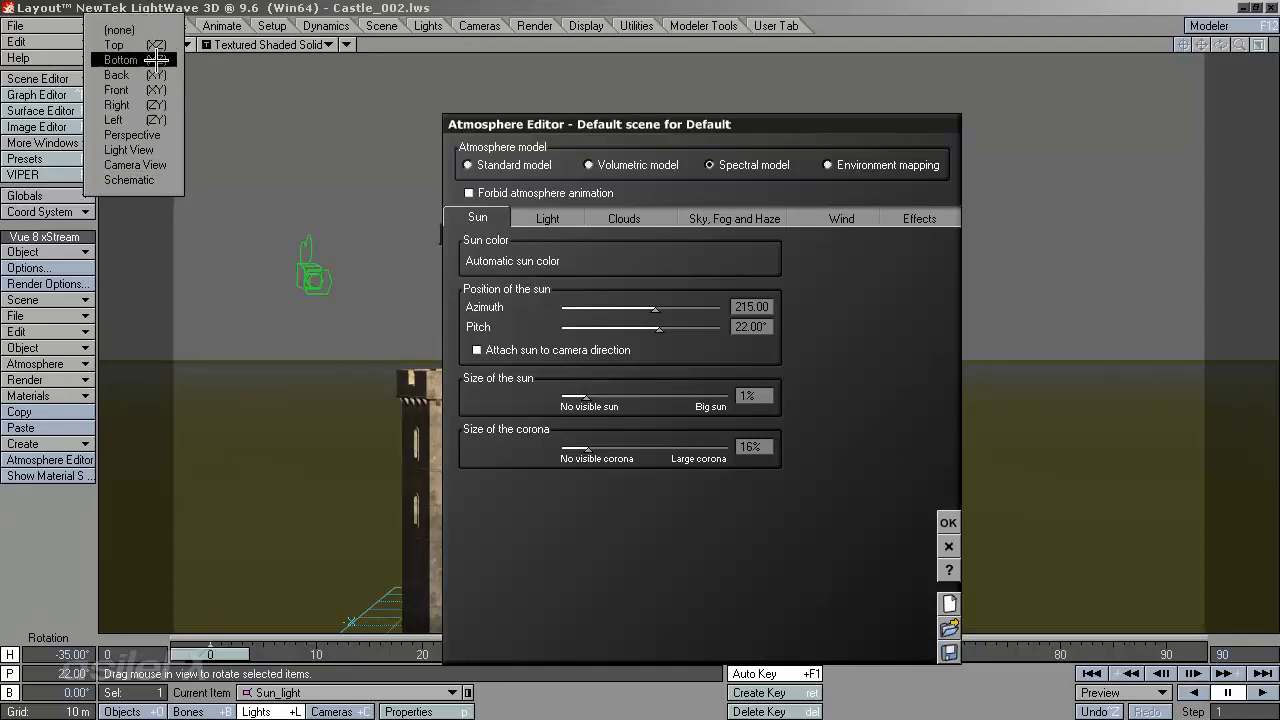
left_click(125, 43)
left_click_drag(710, 119, 616, 133)
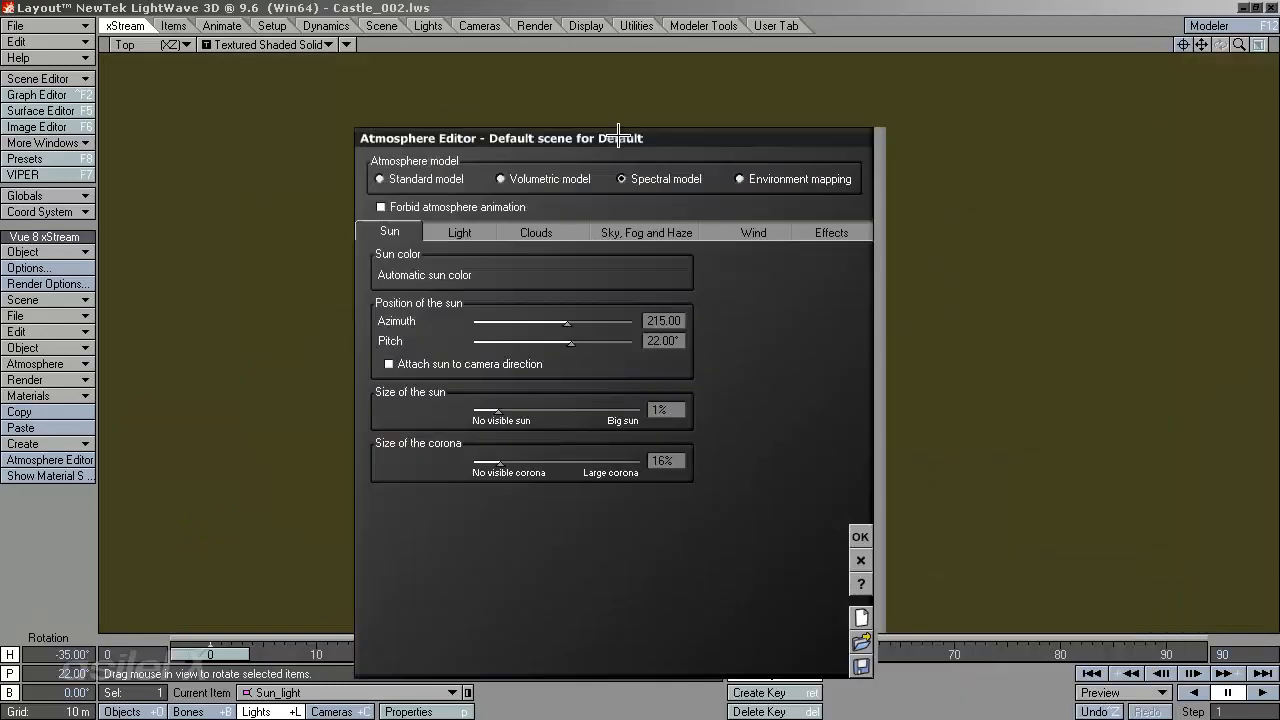
left_click(853, 536)
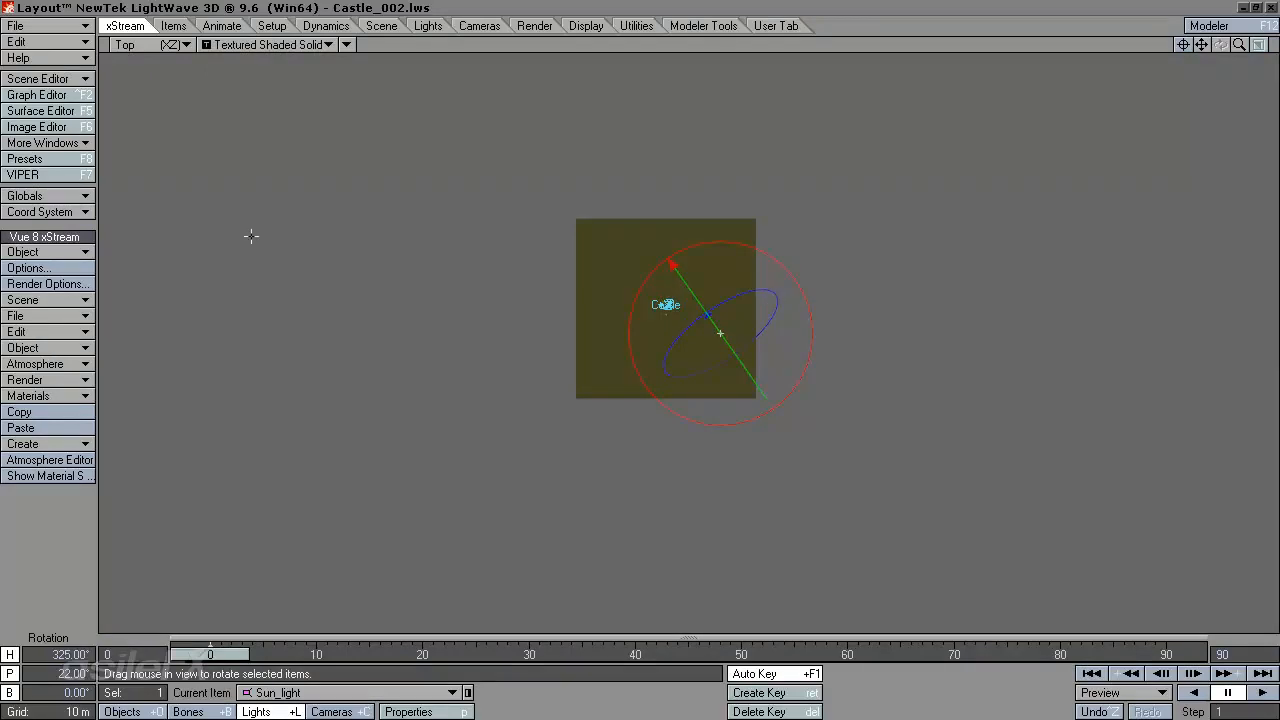
Reopen the Atmosphere Editor and compare its sun azimuth and pitch with Sun_light's rotation in the Top view.
left_click(64, 365)
left_click(113, 365)
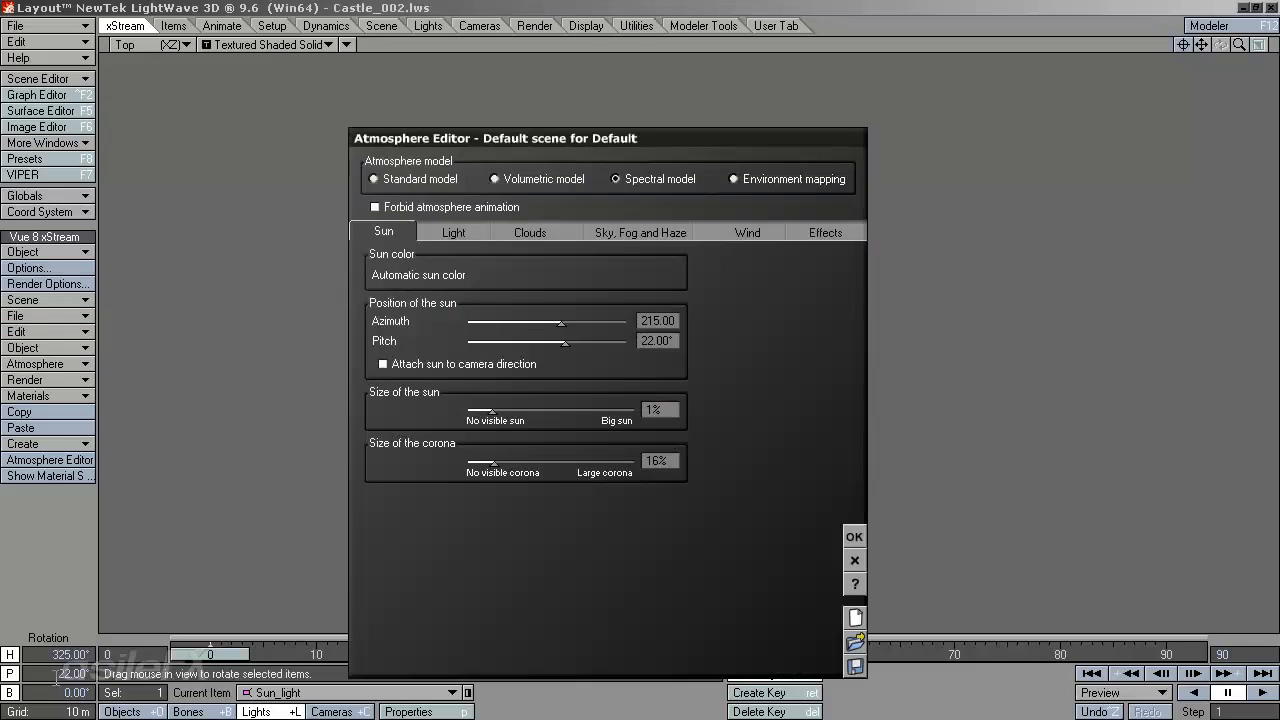
left_click_drag(620, 139, 971, 140)
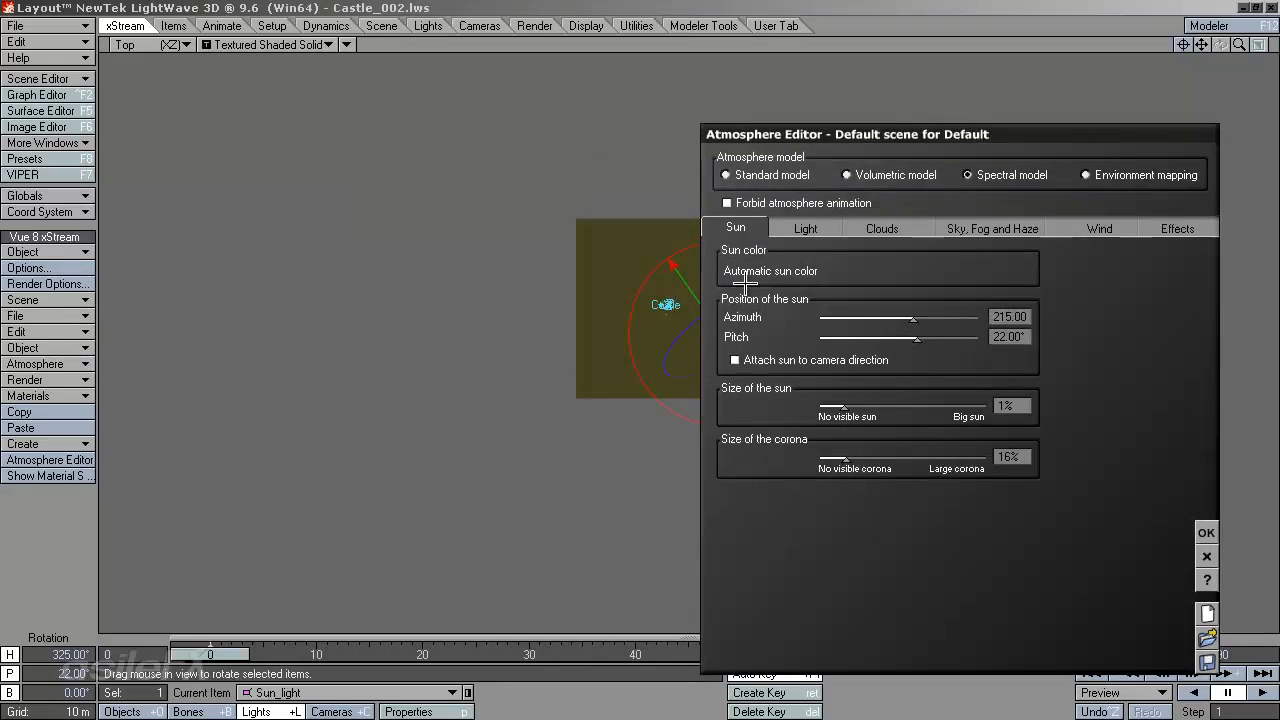
left_click_drag(832, 130, 237, 198)
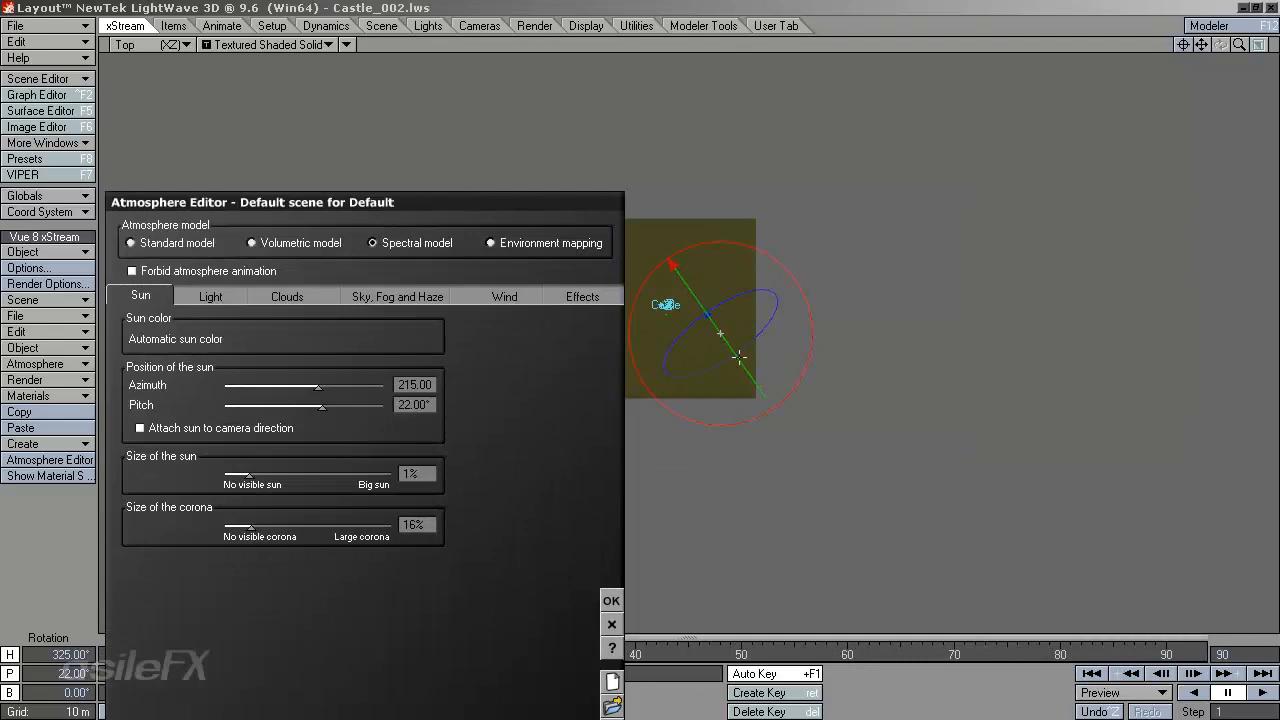
mouse_move(722, 340)
left_mouse_down()
mouse_move(660, 371)
mouse_move(648, 354)
mouse_move(669, 394)
mouse_move(655, 365)
left_mouse_up()
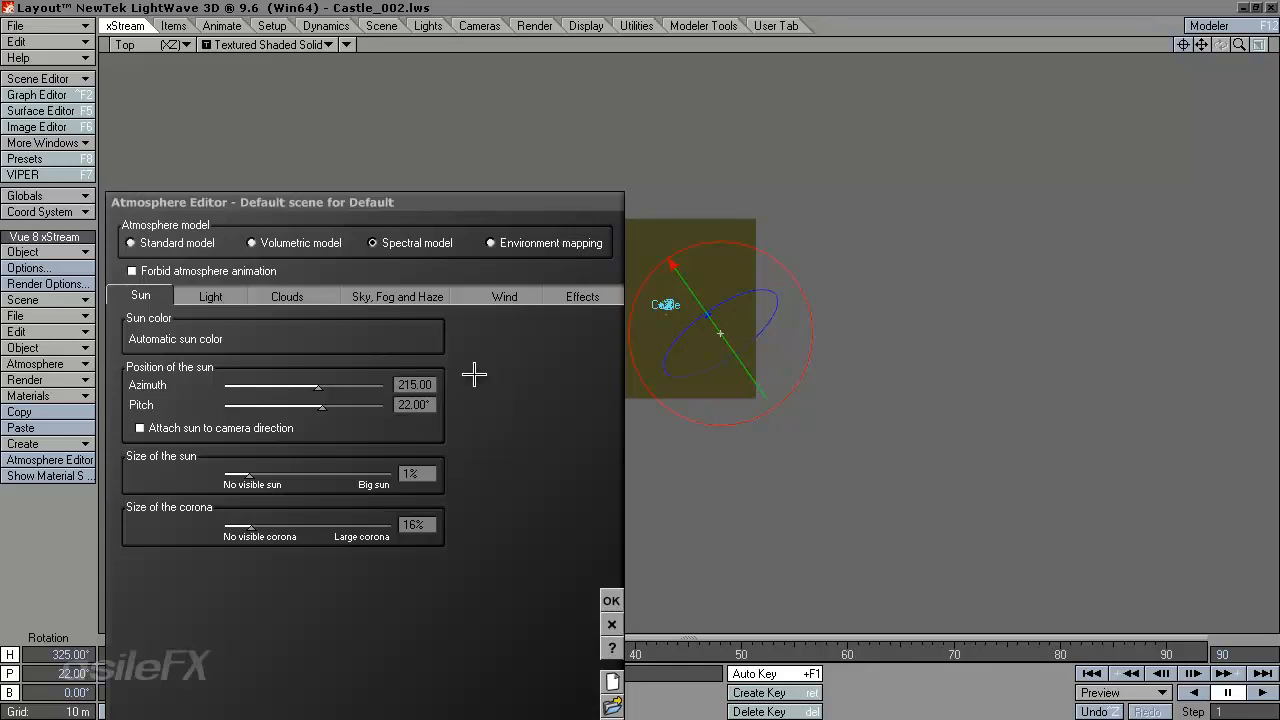
Review the Atmosphere Editor's light, sky, fog and haze, and cloud settings, and close the editor accepting its settings.
left_click(491, 243)
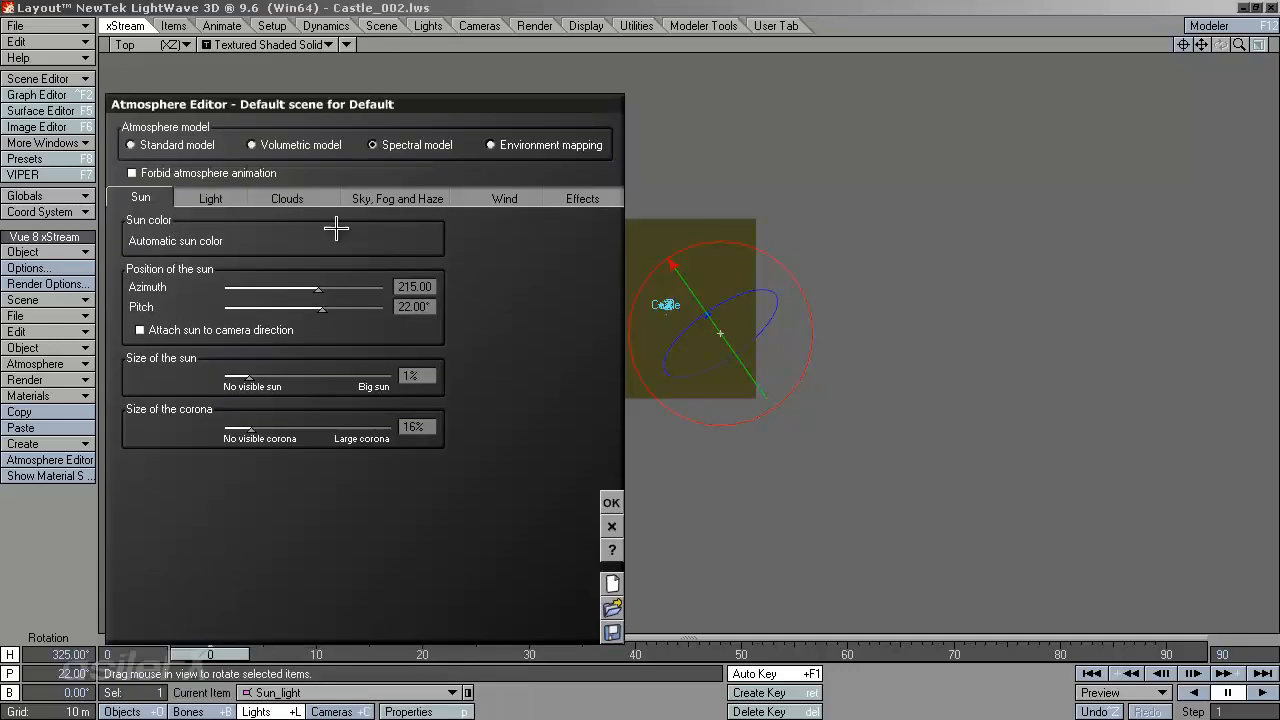
left_click(212, 199)
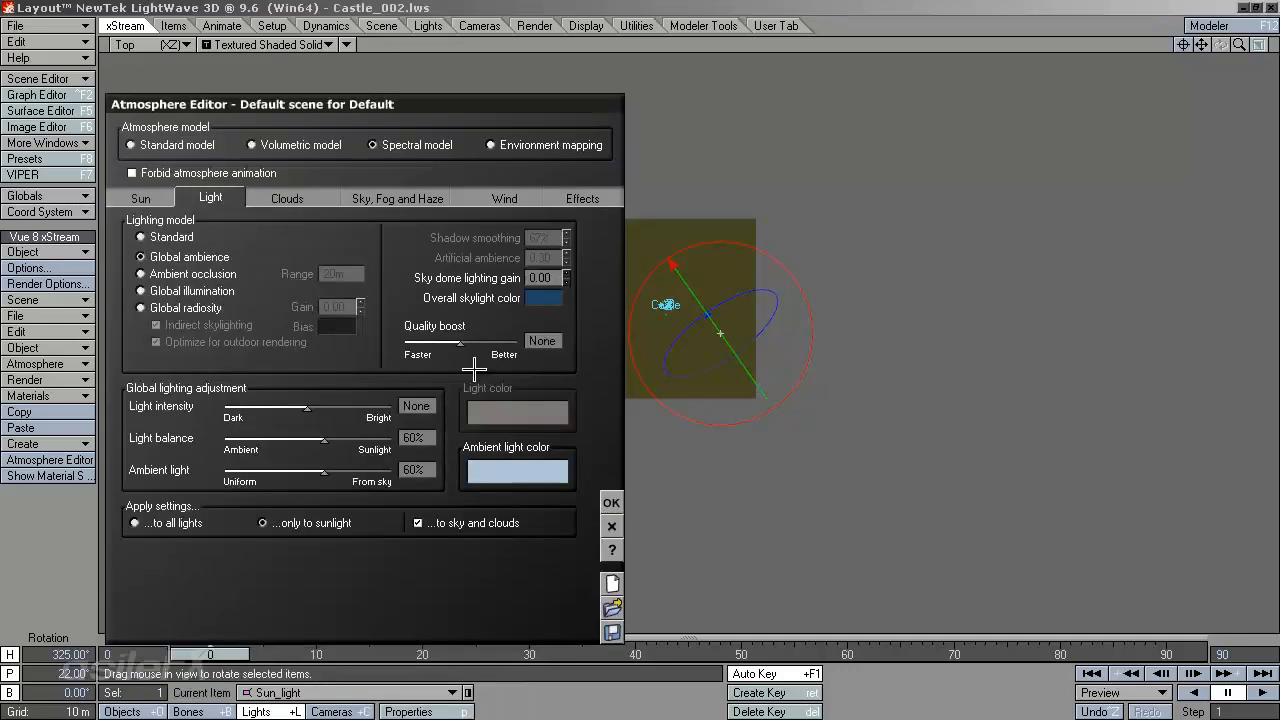
left_click(398, 197)
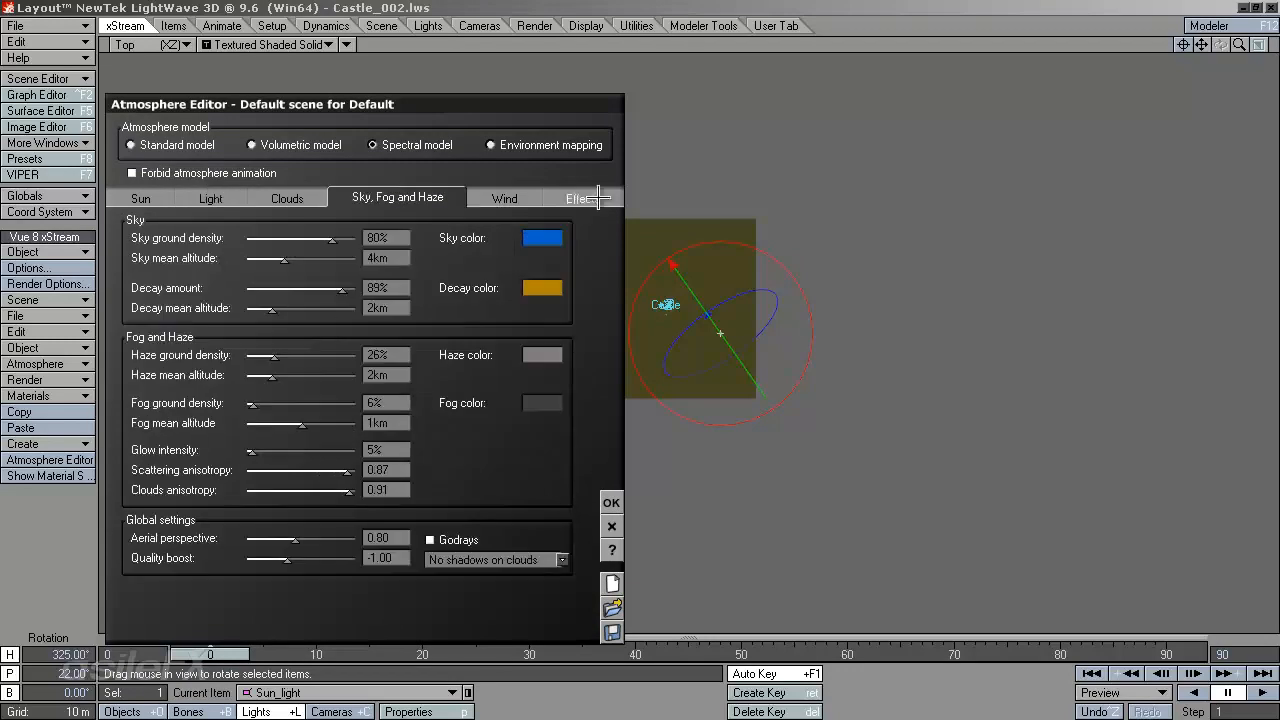
left_click(290, 198)
left_click(231, 198)
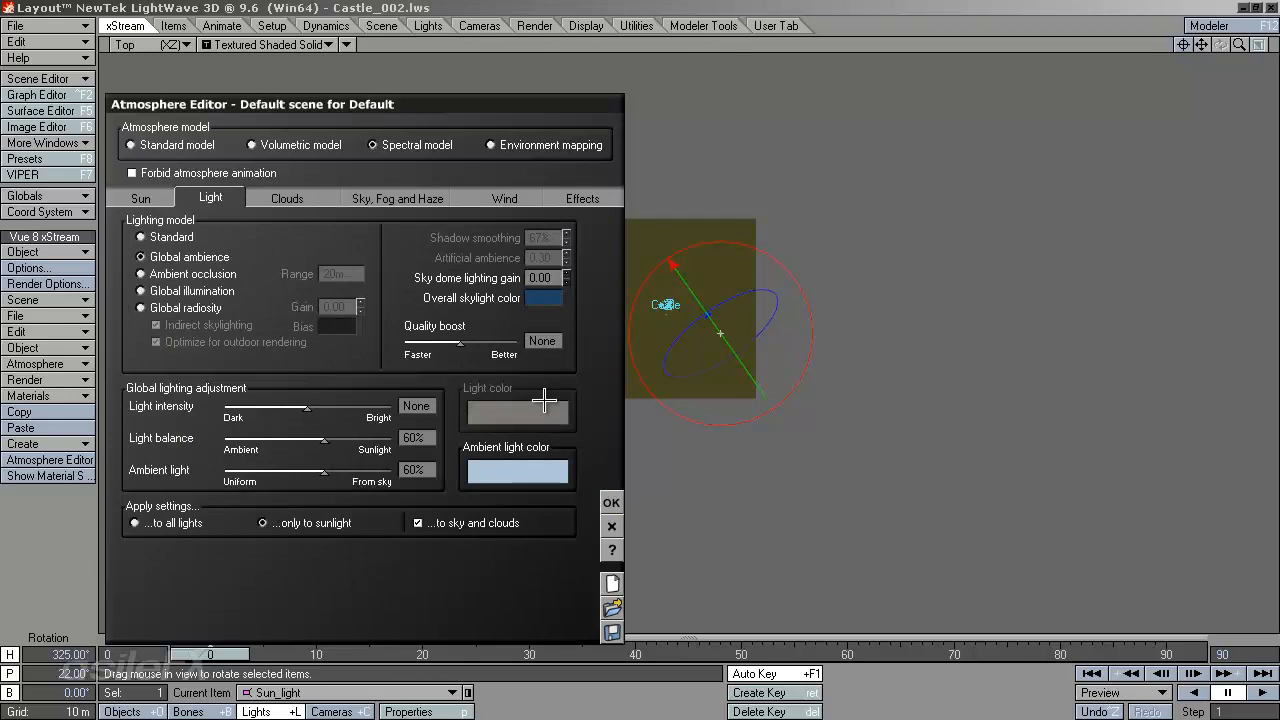
left_click(611, 503)
Switch the viewport to Camera View and move Main_camera to about X -2.95 m, Y 12.4 m, Z -71.7 m.
left_click(155, 44)
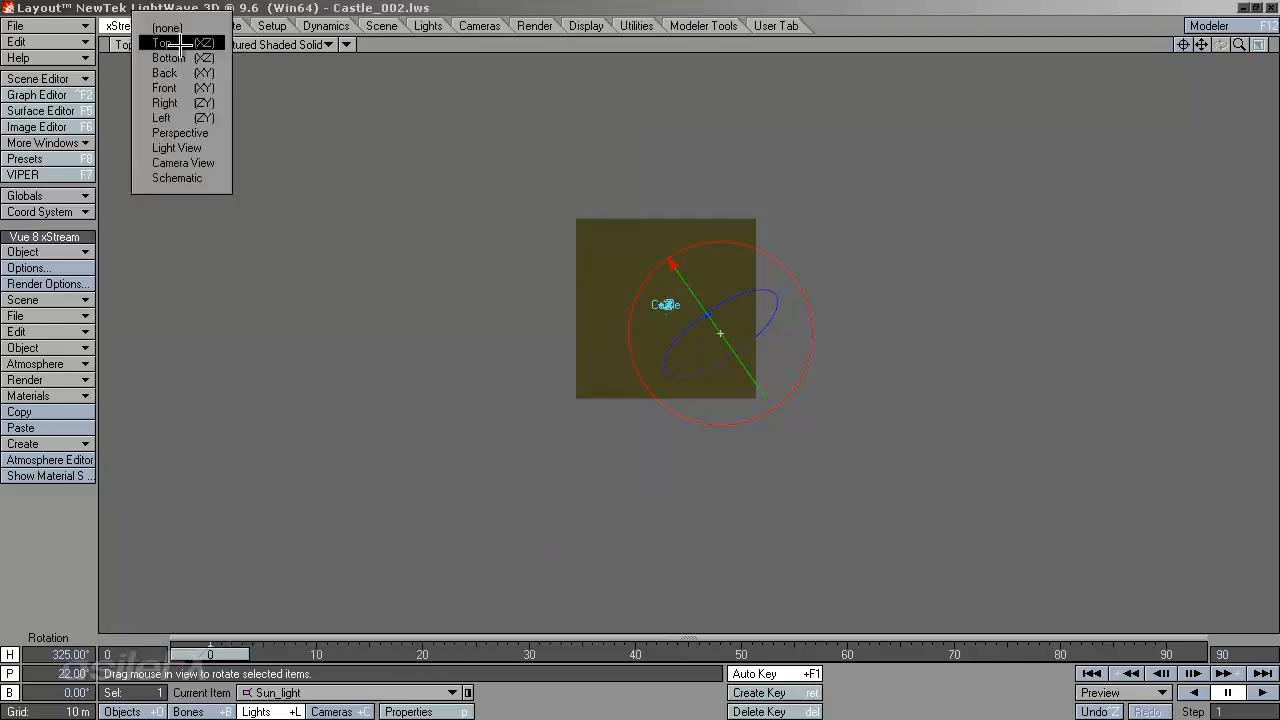
left_click(217, 177)
left_click(160, 44)
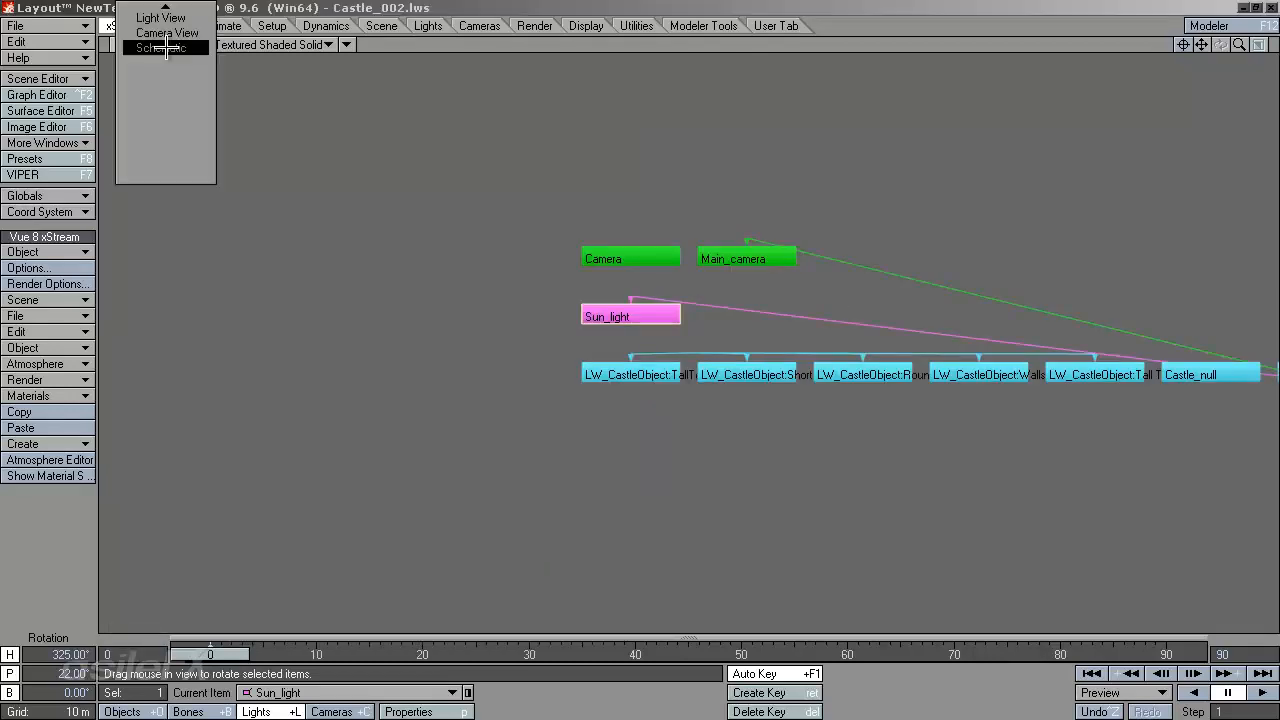
left_click(170, 31)
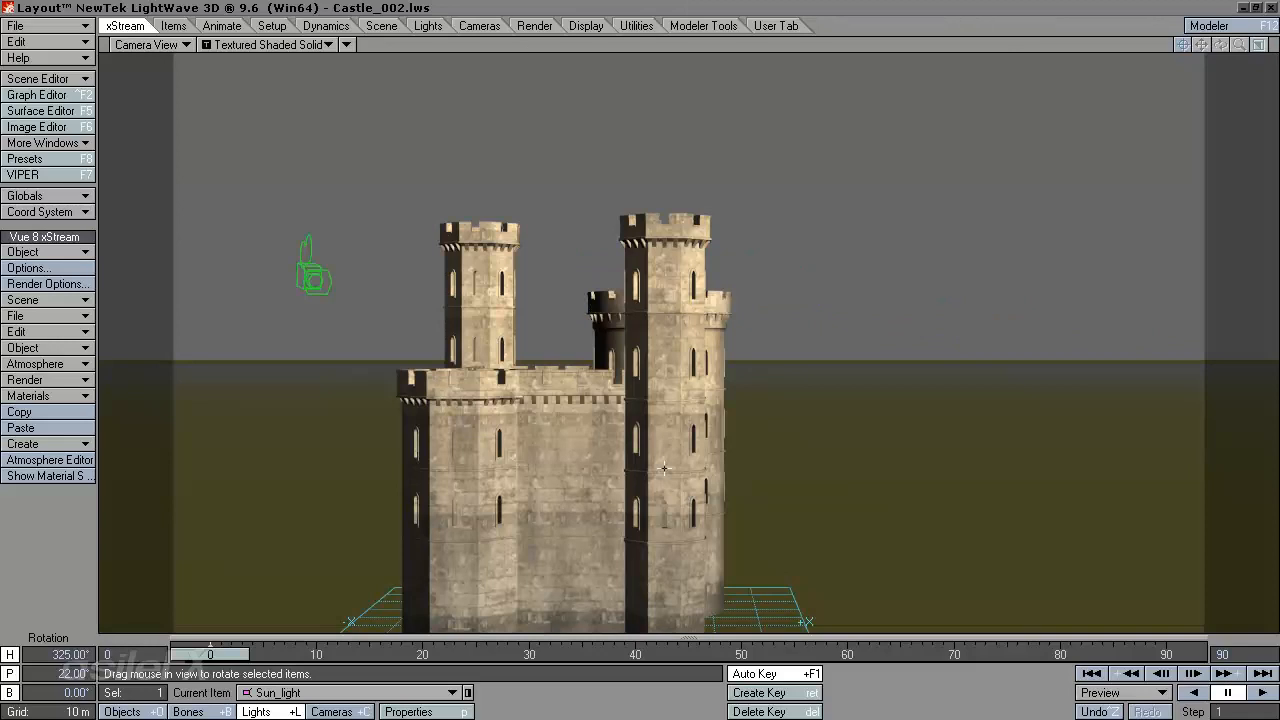
key("shift+c")
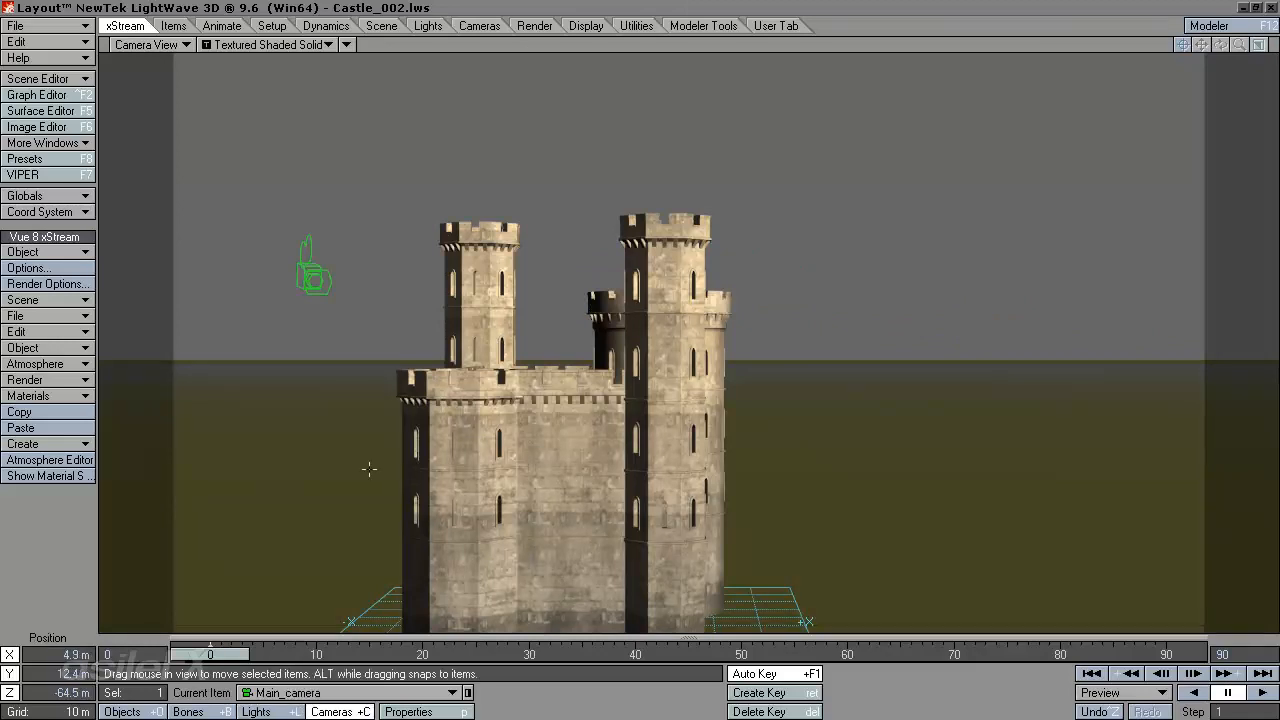
left_click_drag(613, 240, 617, 270)
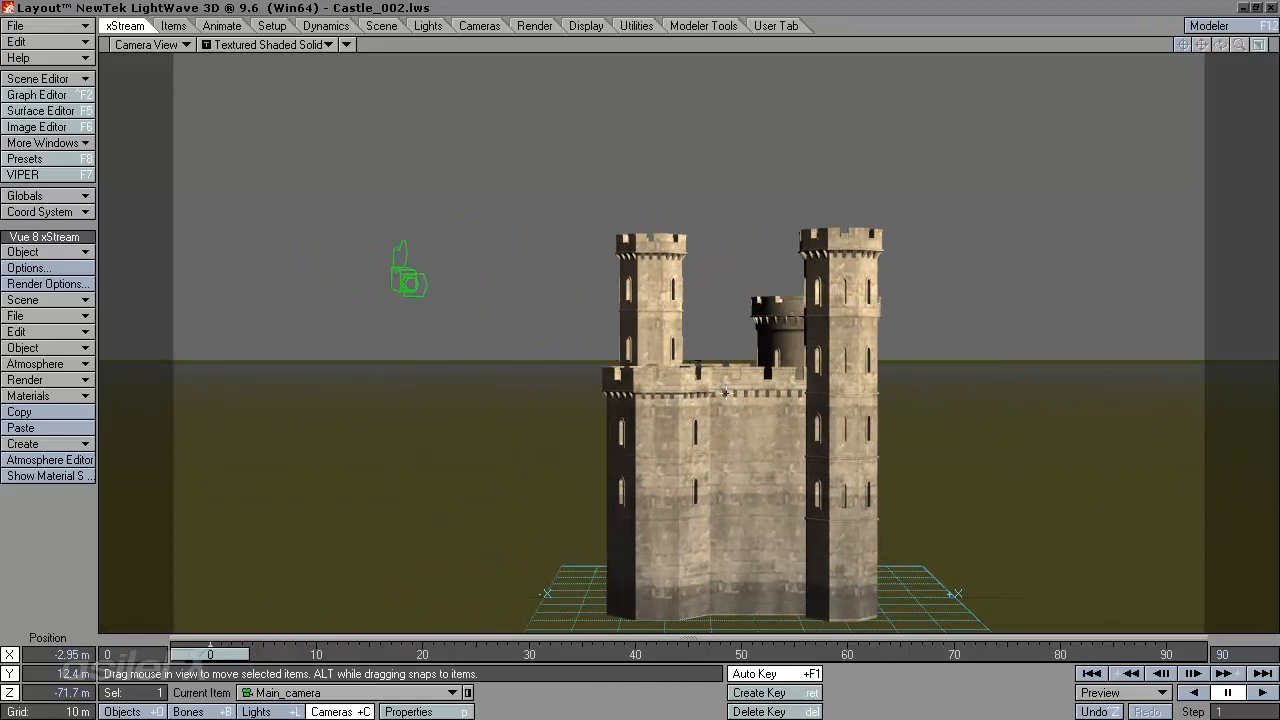
Render the current frame, examine the castle's shading and ground shadow, and close the rendered image.
key("F9")
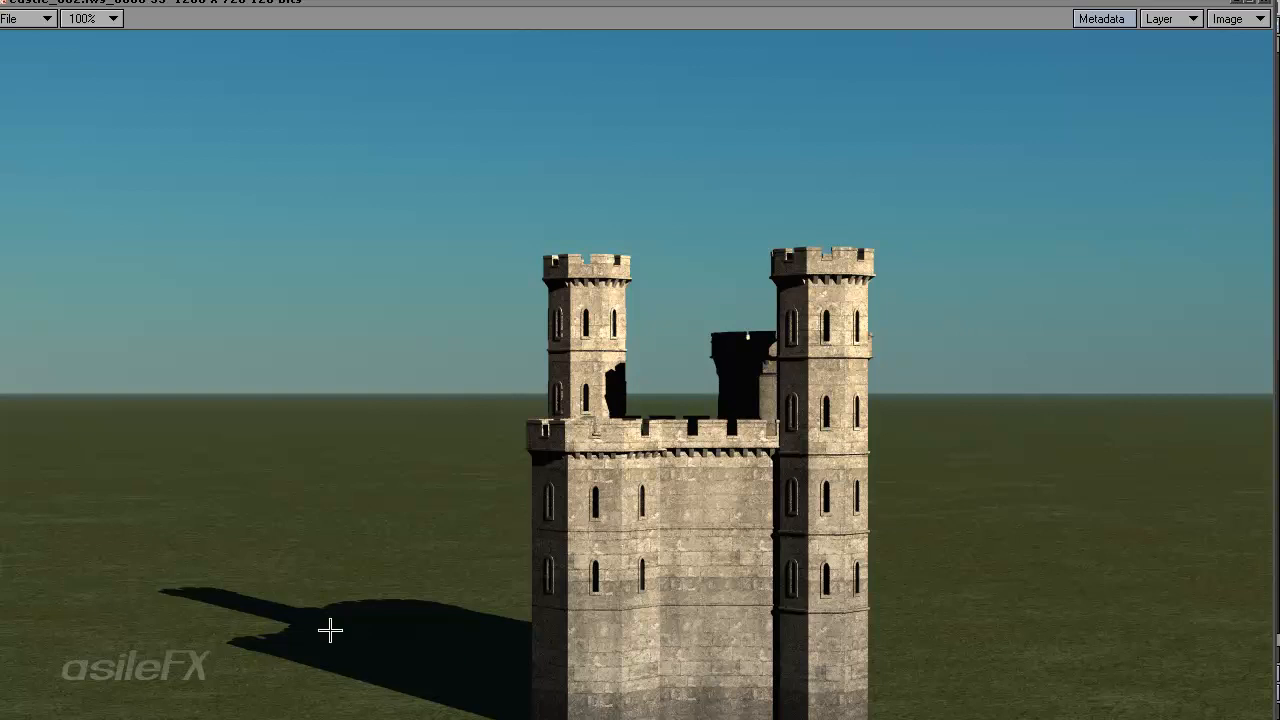
left_click(323, 586)
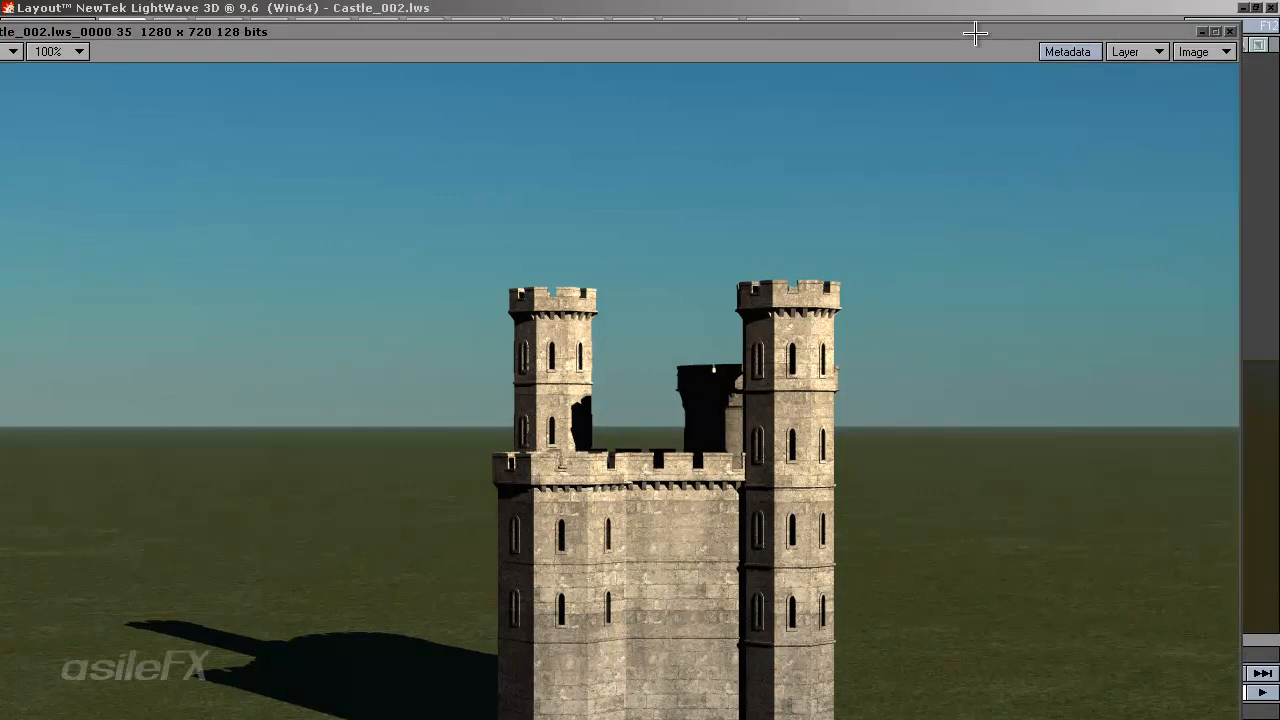
left_click(1231, 31)
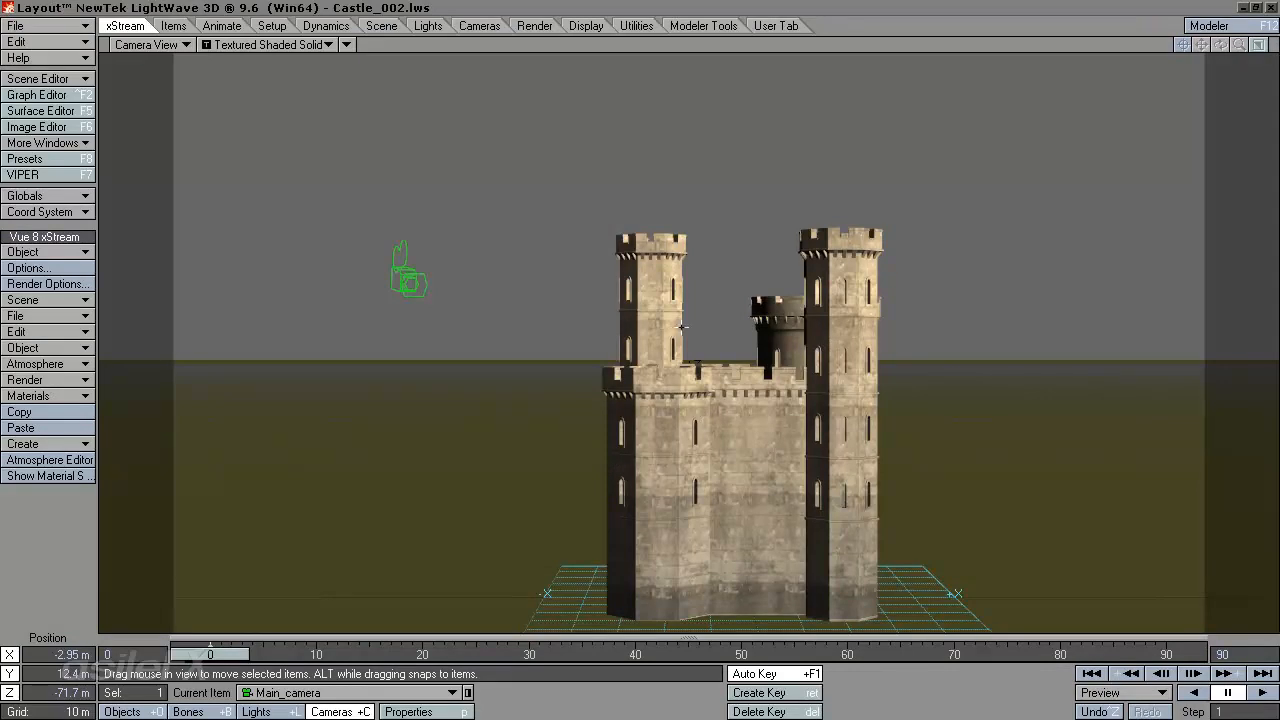
Browse the asileFX Vue Content atmosphere presets without loading one, and review the Atmosphere Editor's options, cancelling both dialogs.
left_click(77, 363)
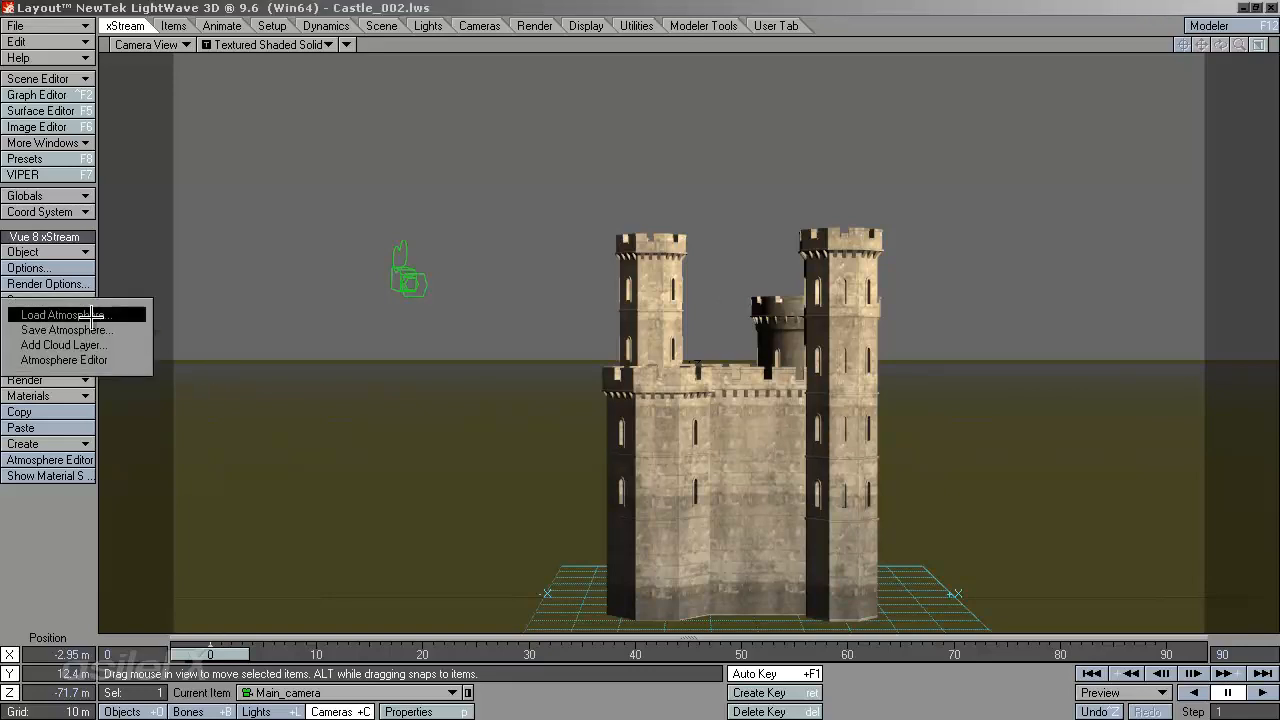
left_click(91, 315)
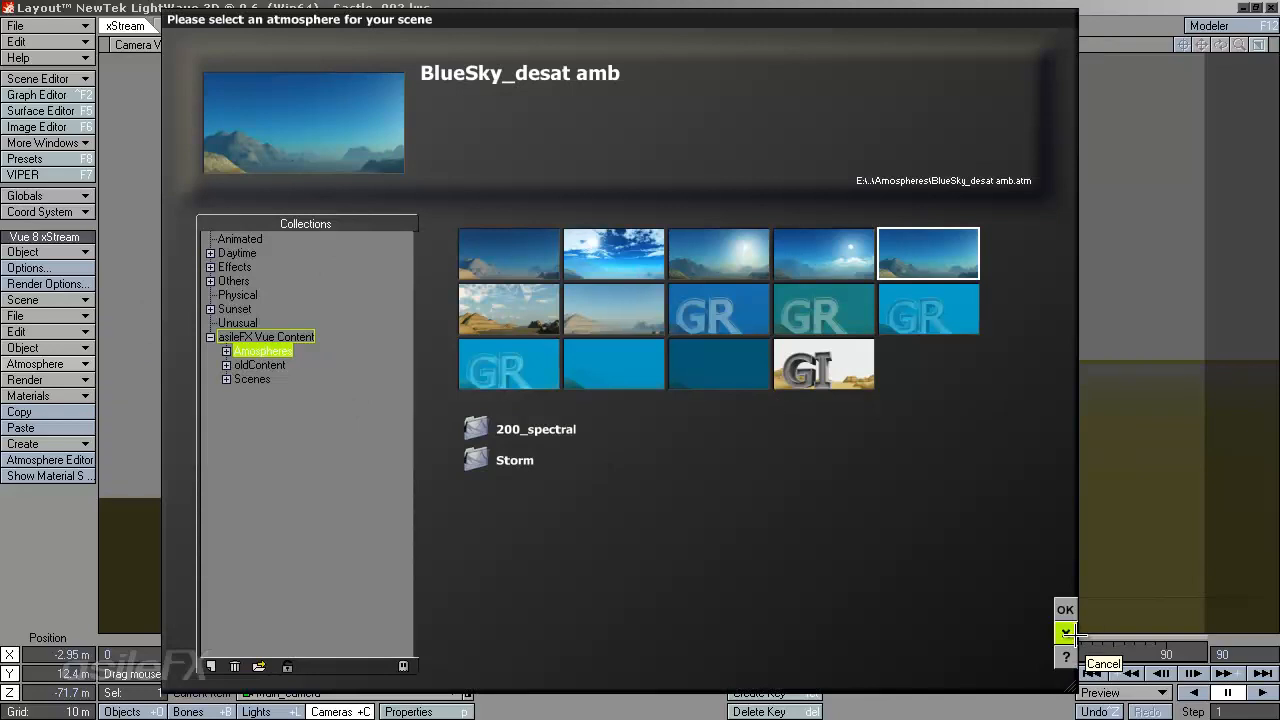
left_click(1066, 632)
left_click(45, 364)
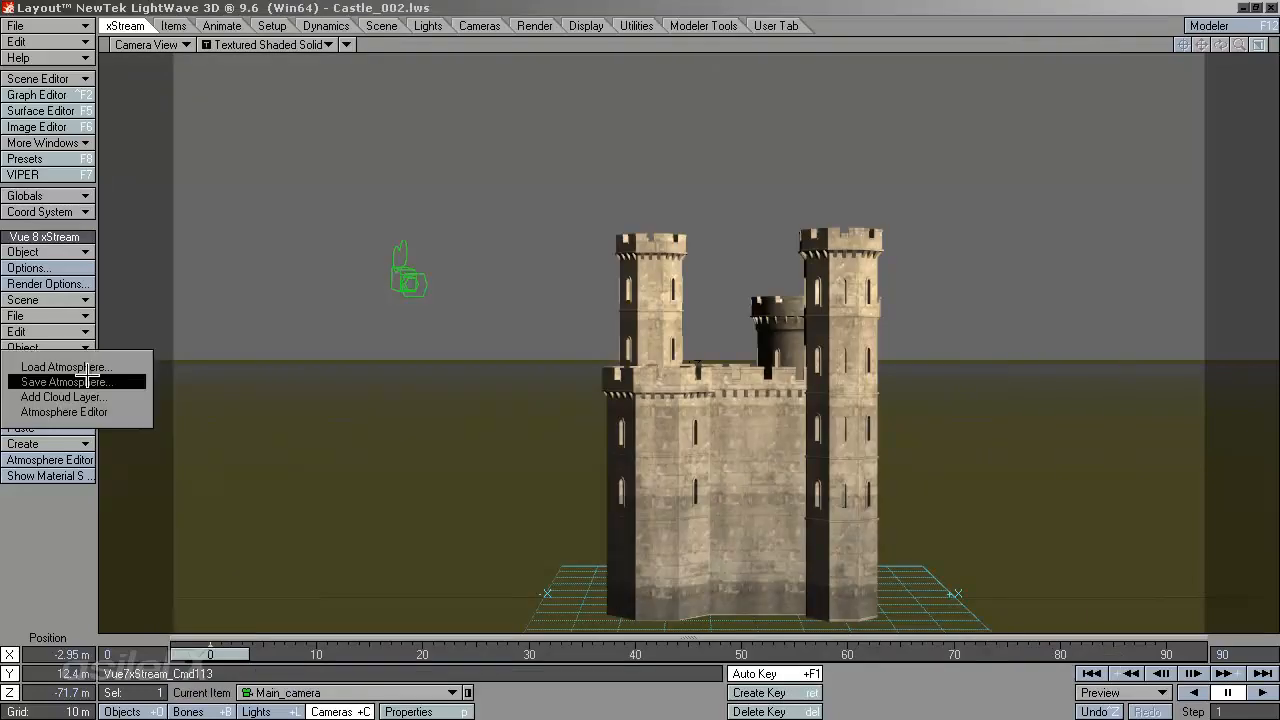
left_click(94, 416)
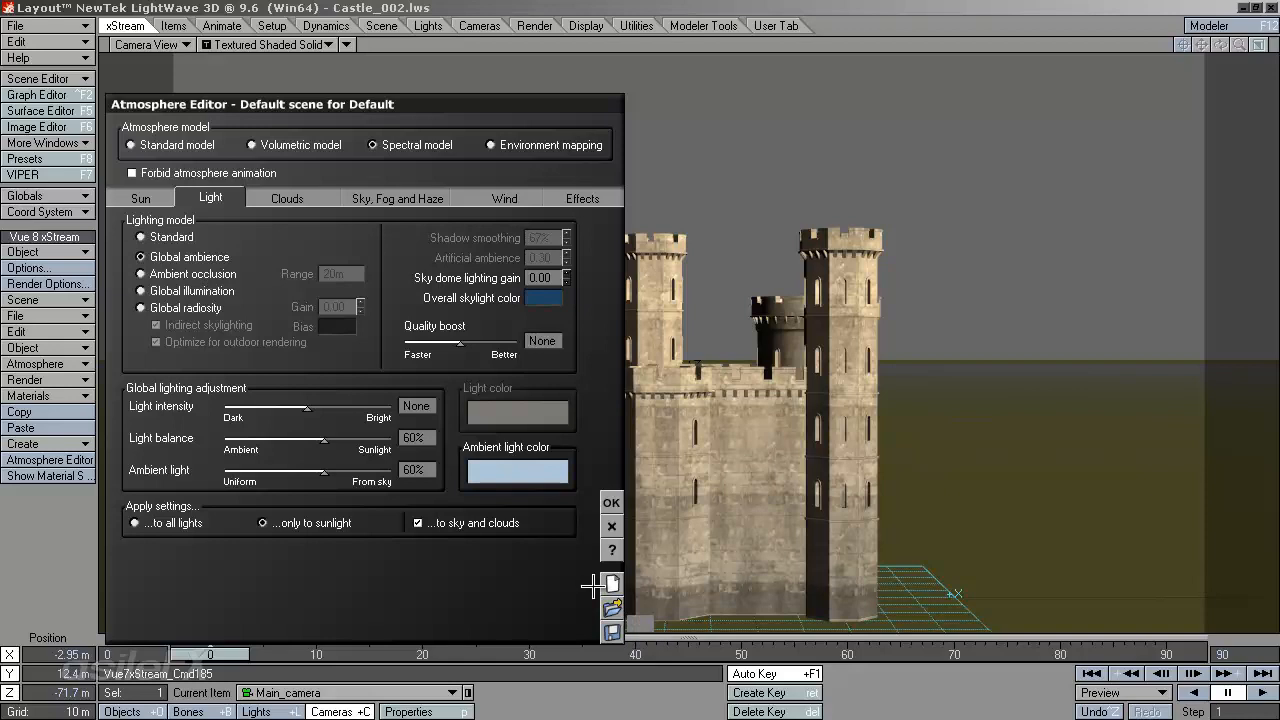
left_click(611, 524)
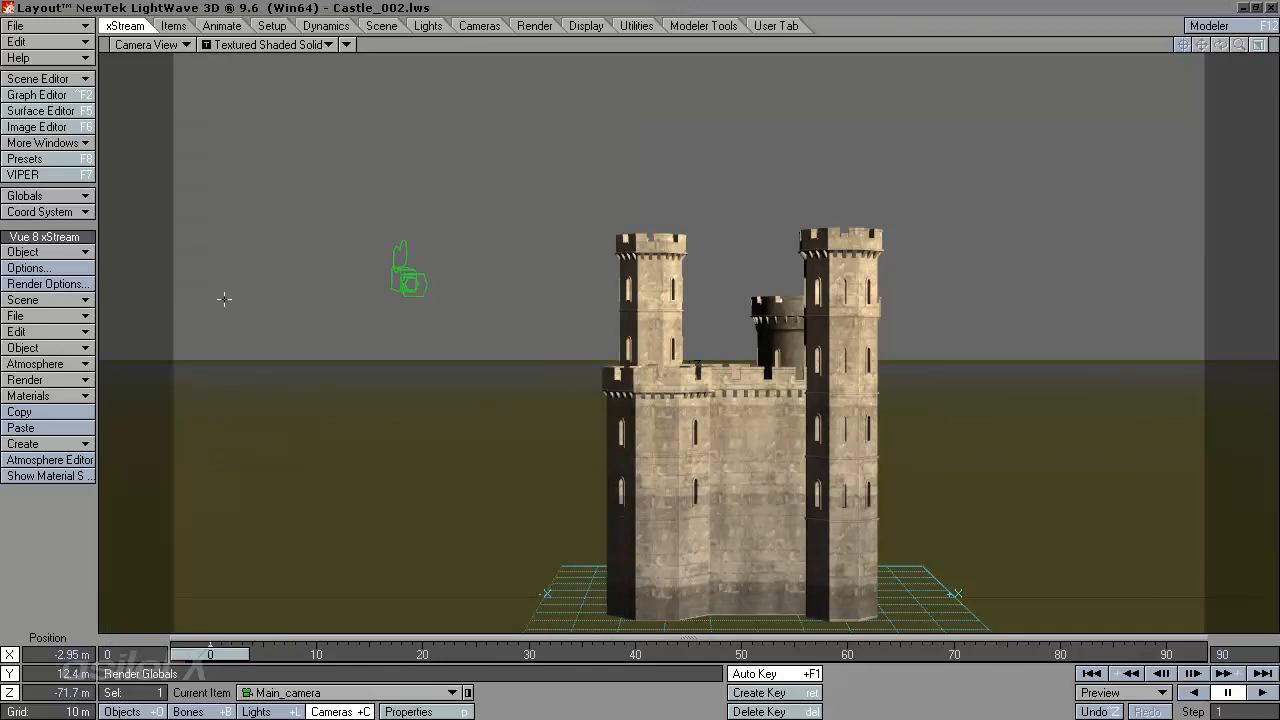
Create a Vue Standard Procedural Terrain in the castle scene.
left_click(72, 348)
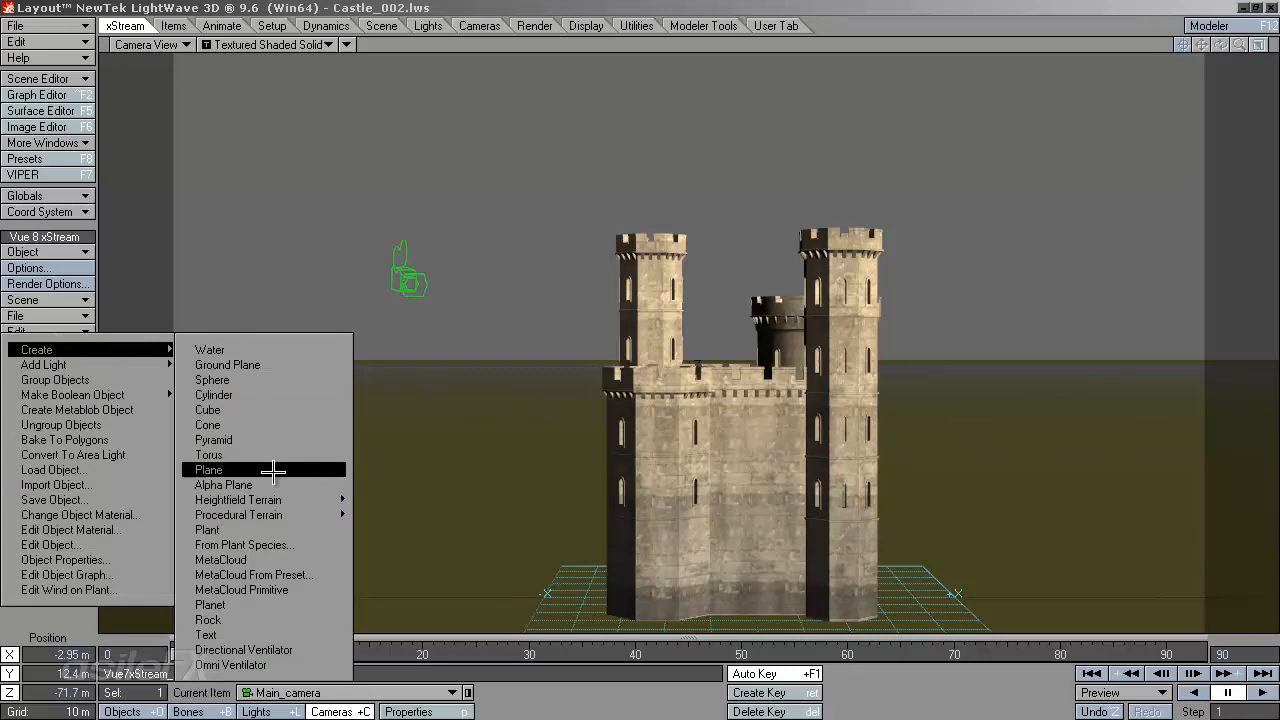
mouse_move(296, 499)
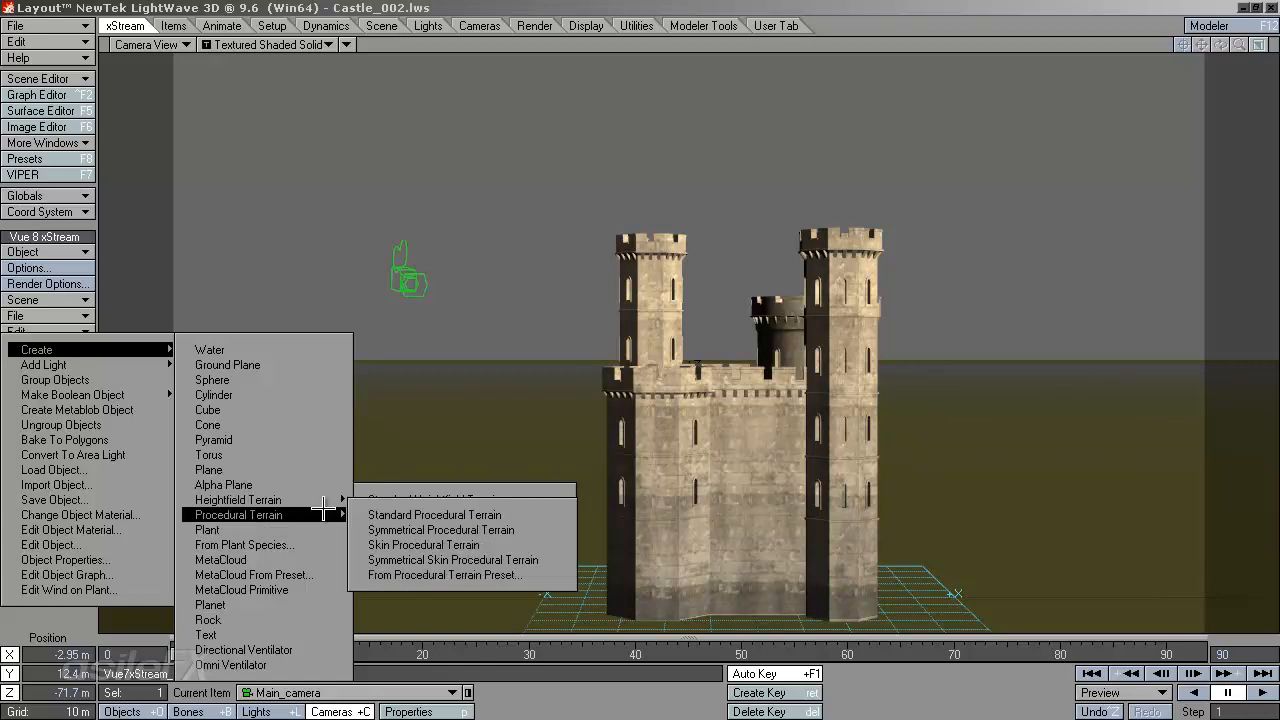
left_click(415, 515)
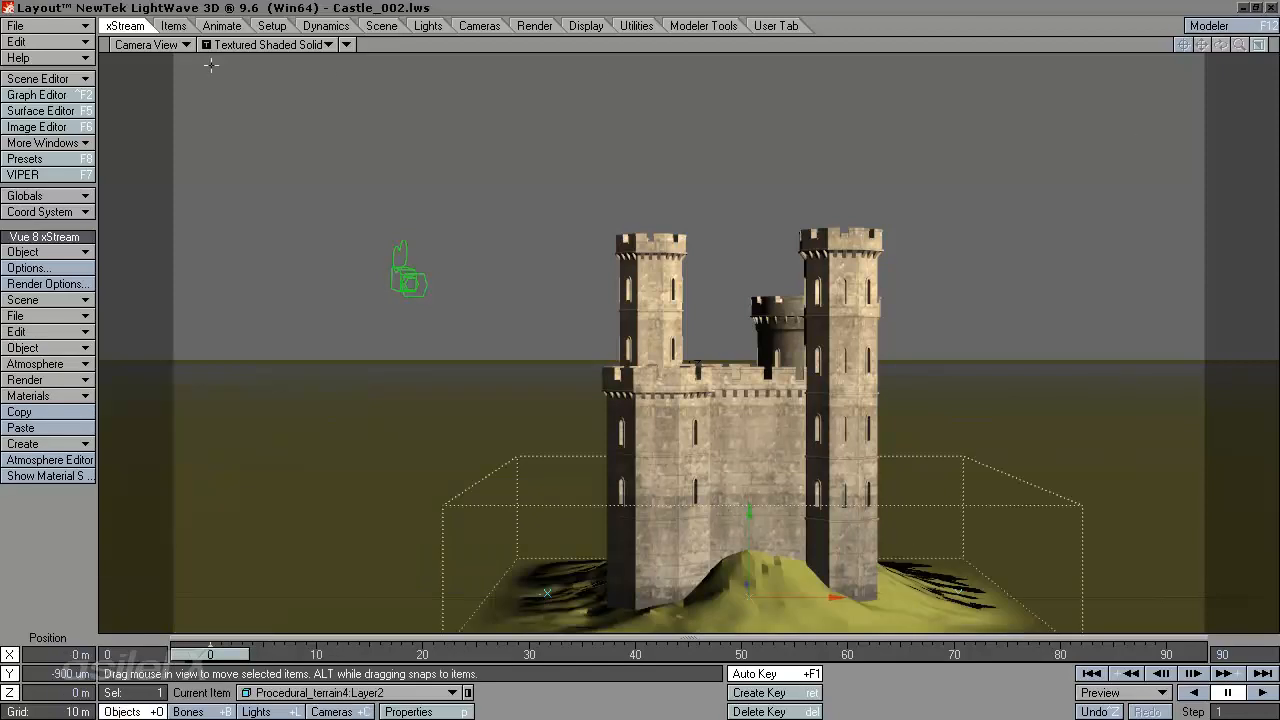
Switch the viewport to Perspective and frame the new procedural terrain together with the castle.
left_click(172, 45)
left_click(180, 20)
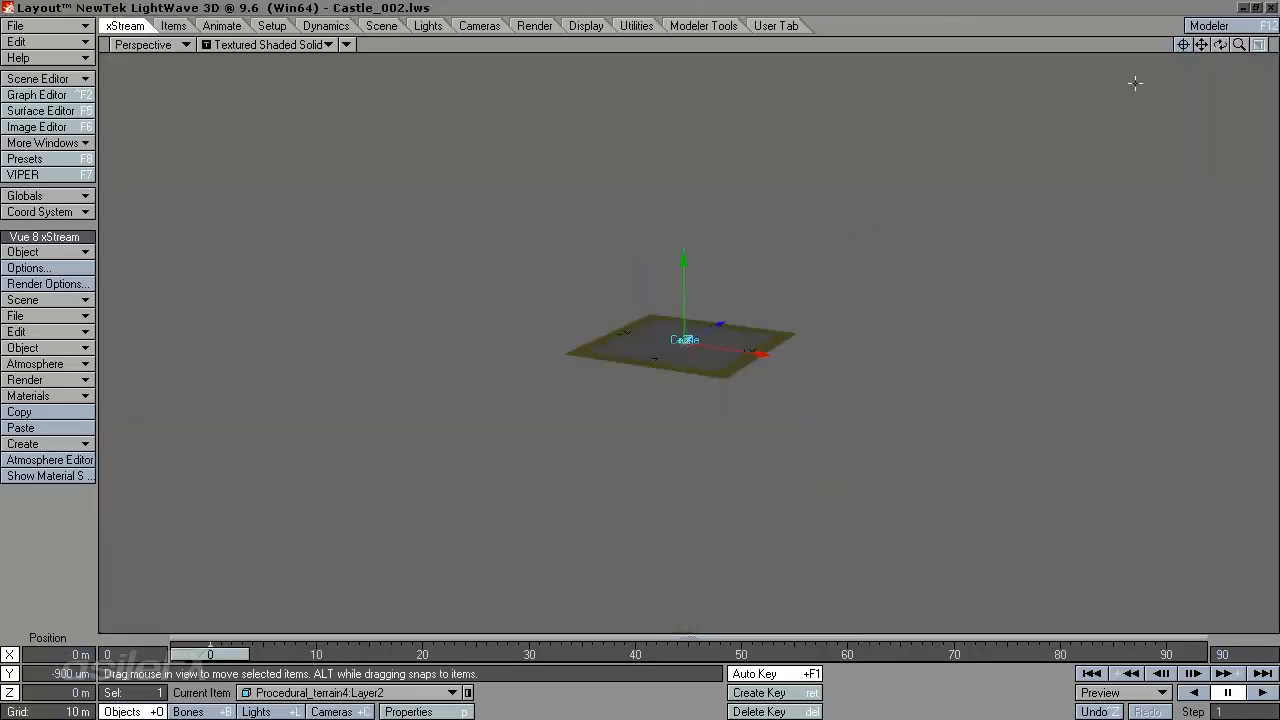
left_click_drag(1239, 45, 680, 365)
key("bracketleft")
key("bracketleft")
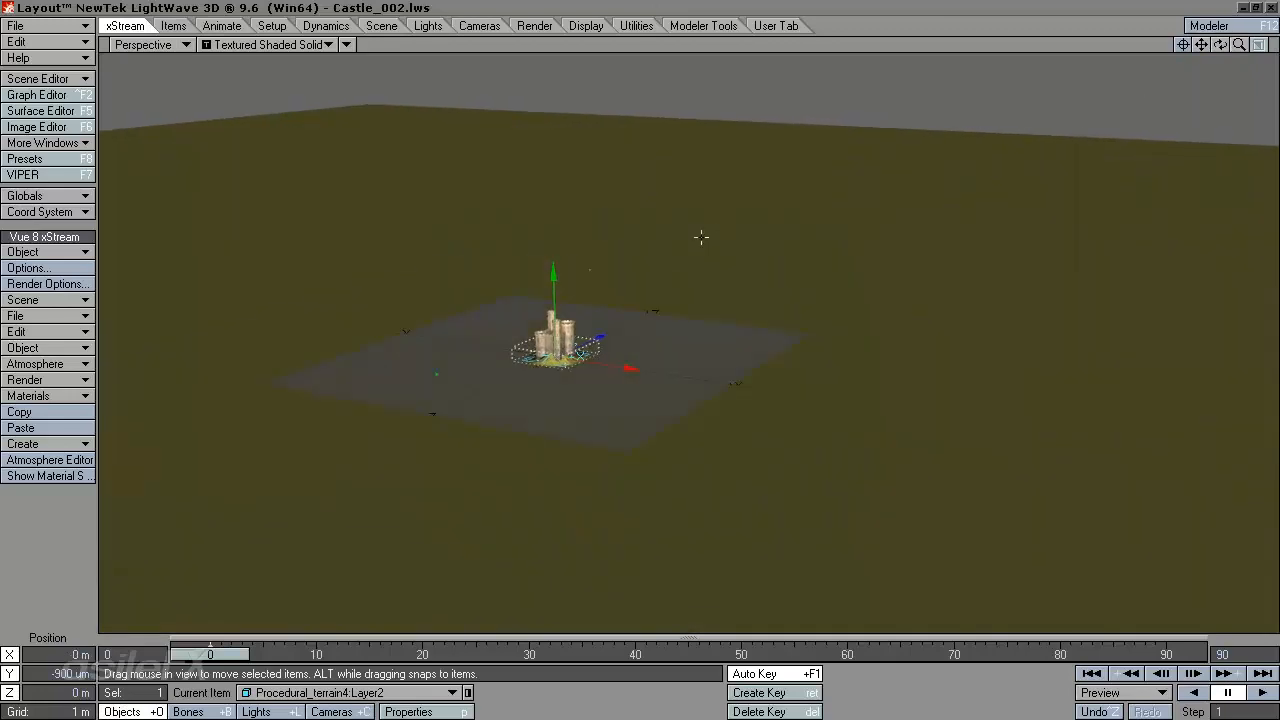
key("bracketleft")
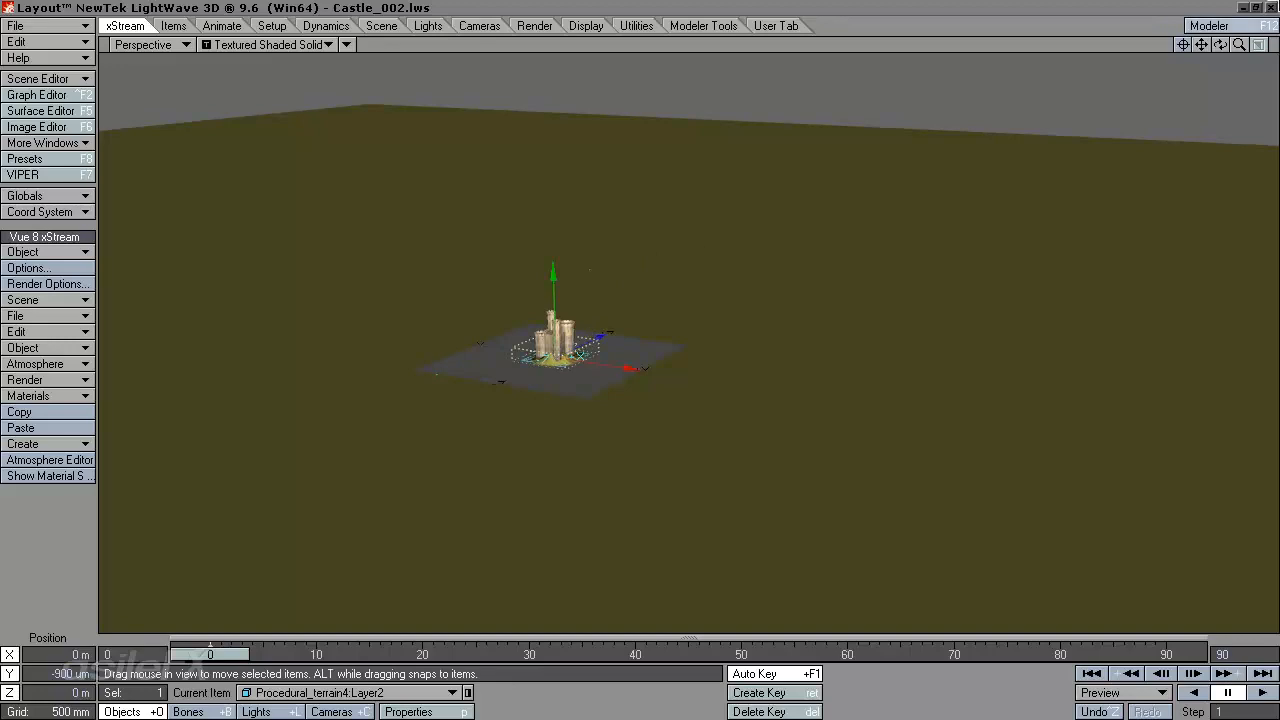
left_click_drag(437, 377, 356, 392)
left_click_drag(1201, 45, 624, 245)
left_click(1183, 45)
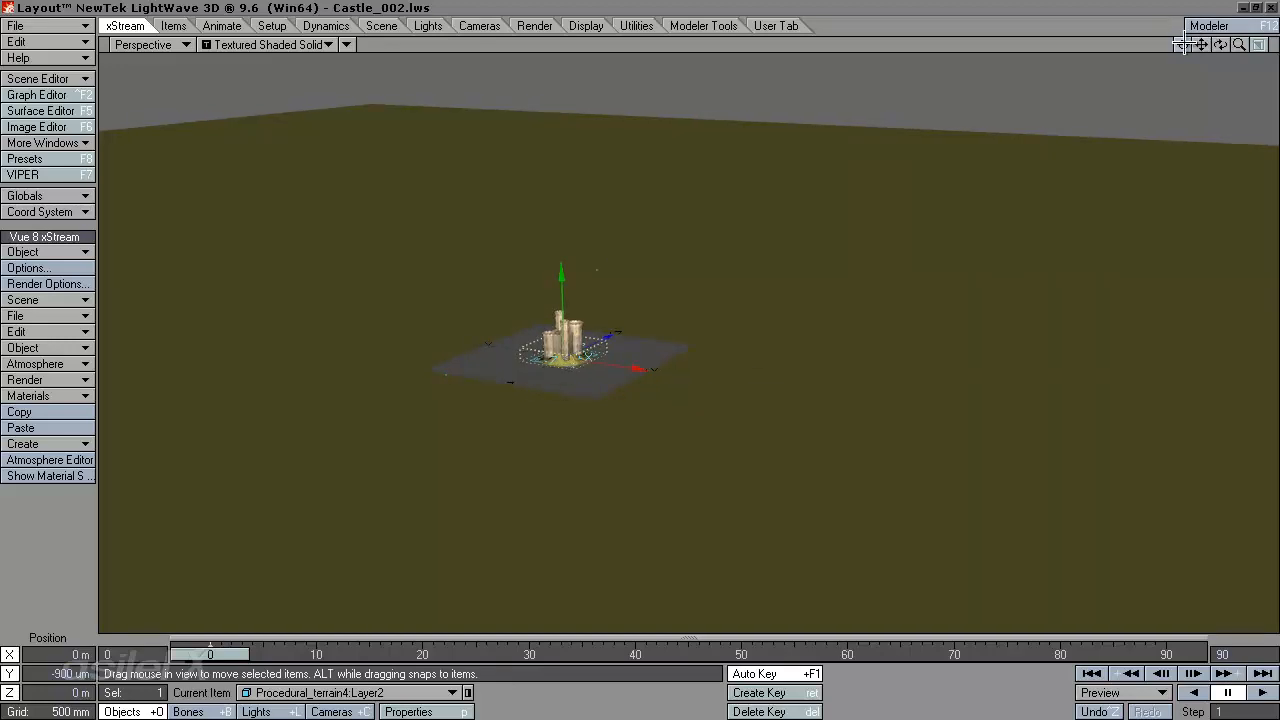
left_click_drag(1239, 45, 934, 357)
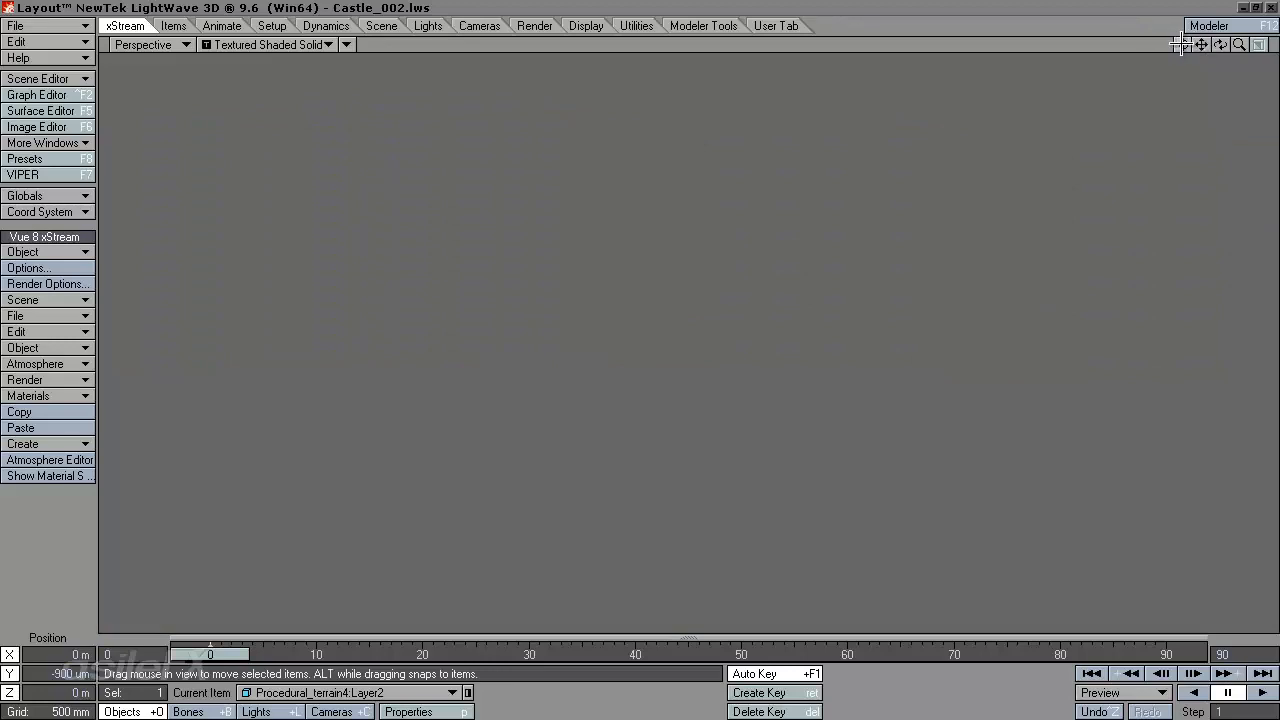
key("shift+a")
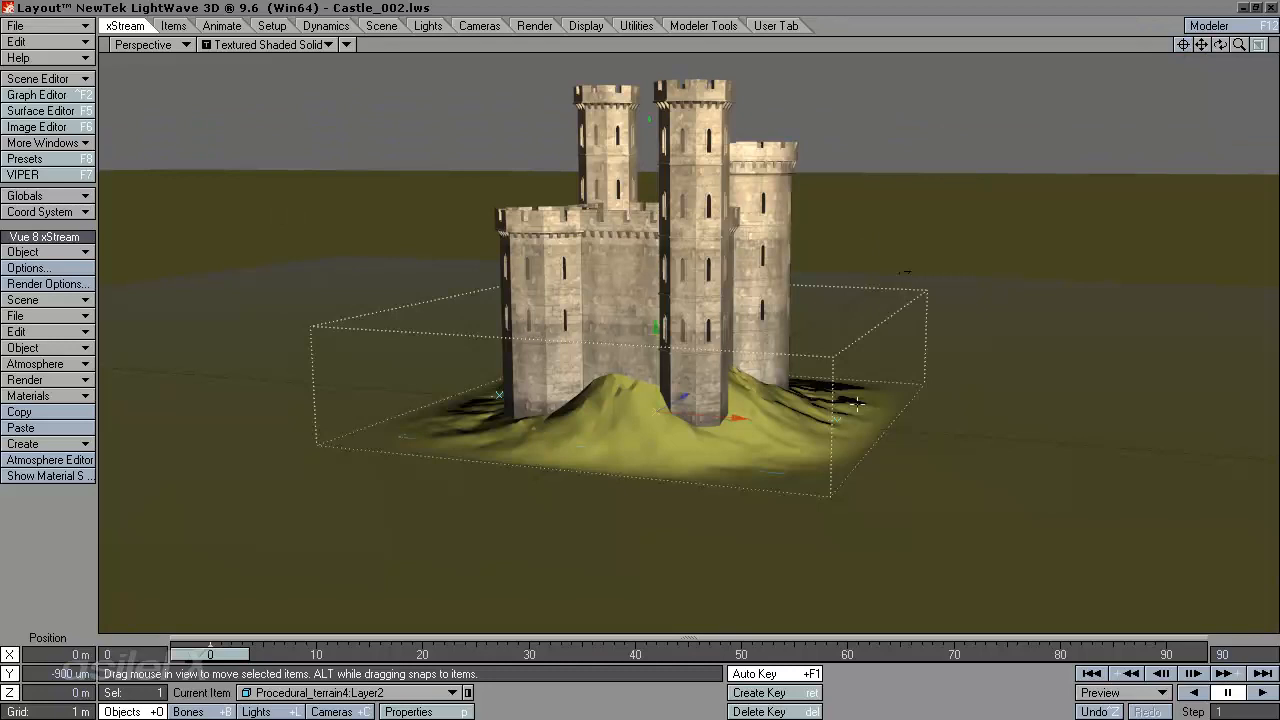
Examine from several angles how the procedural terrain meets the base of the castle walls and towers.
left_click_drag(1219, 45, 712, 425)
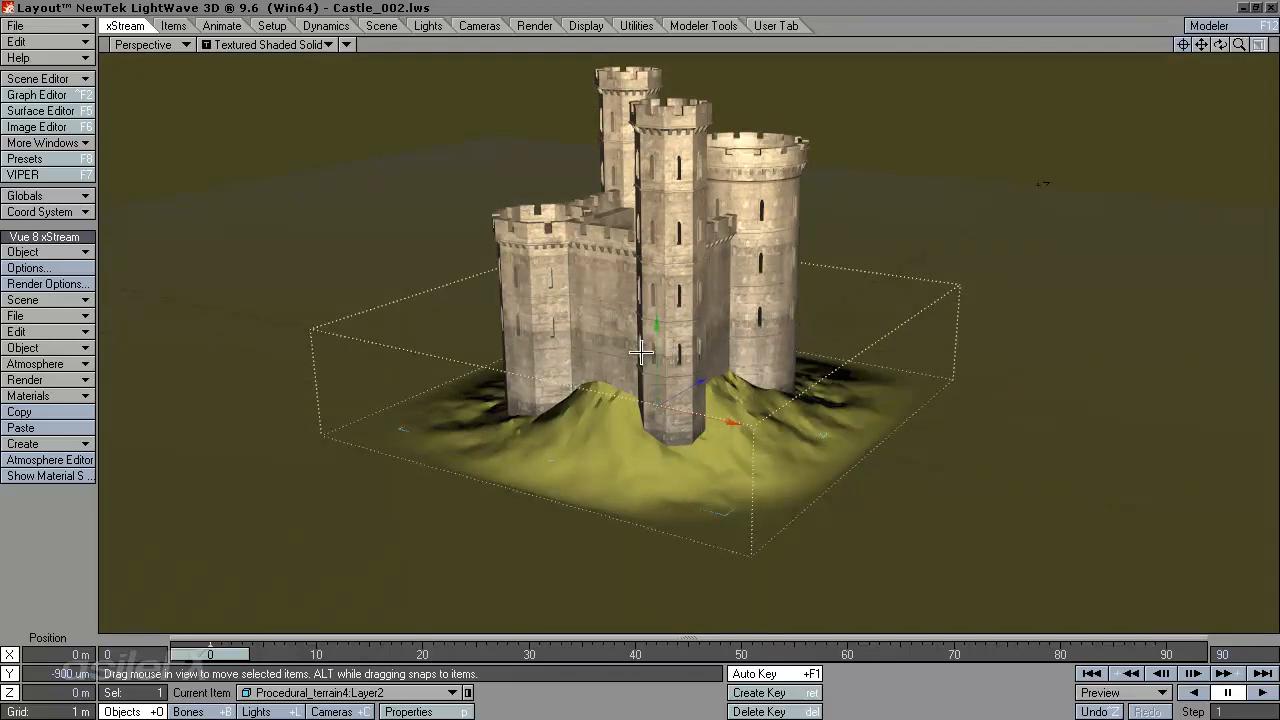
left_click_drag(1239, 45, 690, 464)
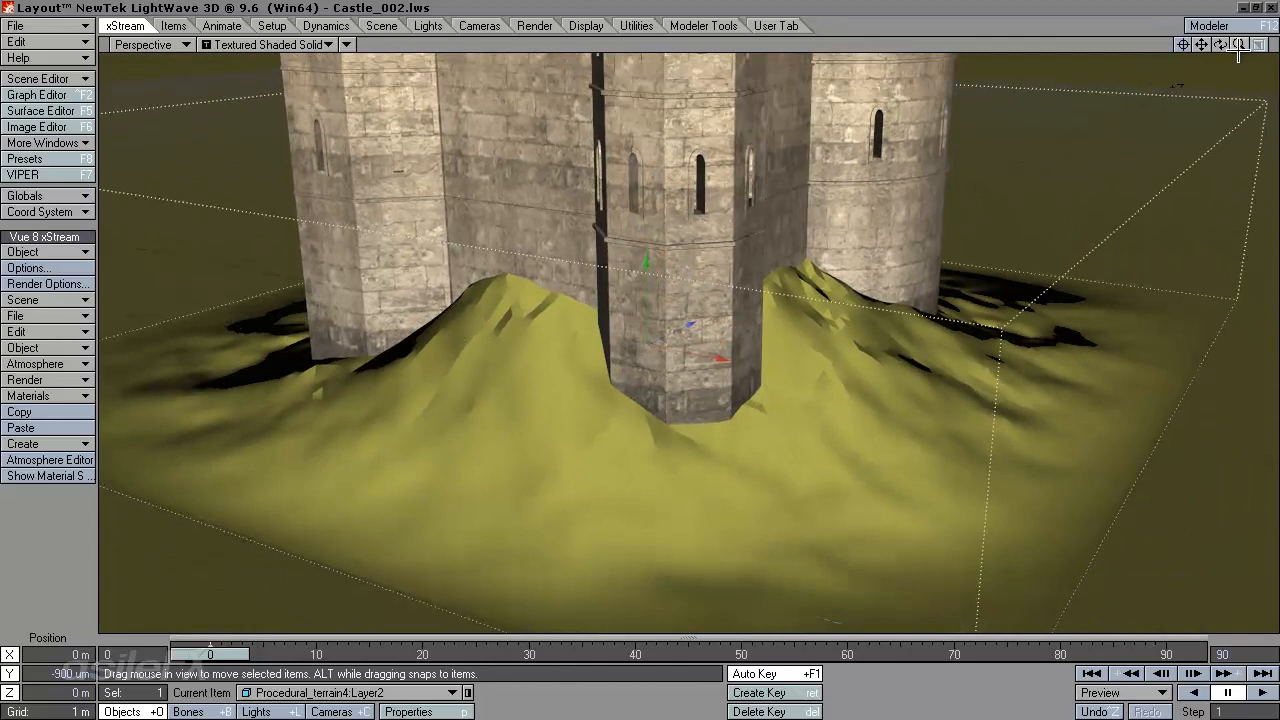
left_click_drag(1239, 45, 638, 355)
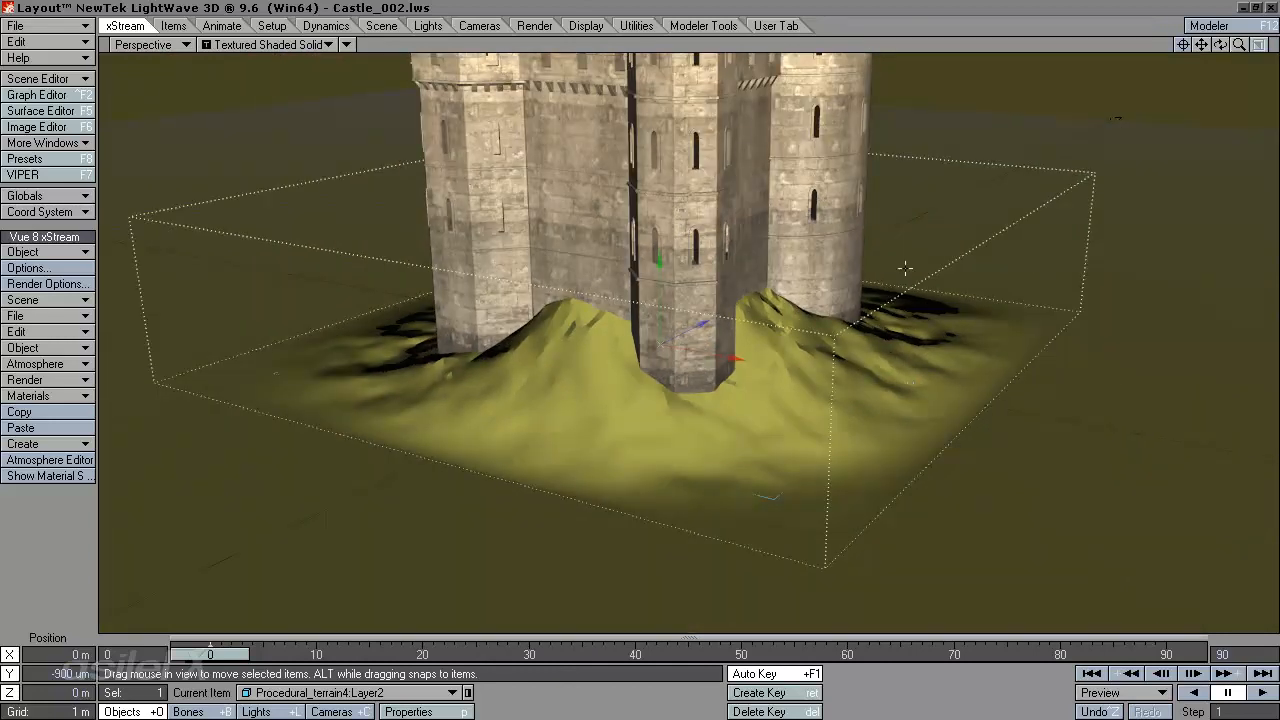
left_click_drag(1201, 45, 648, 367)
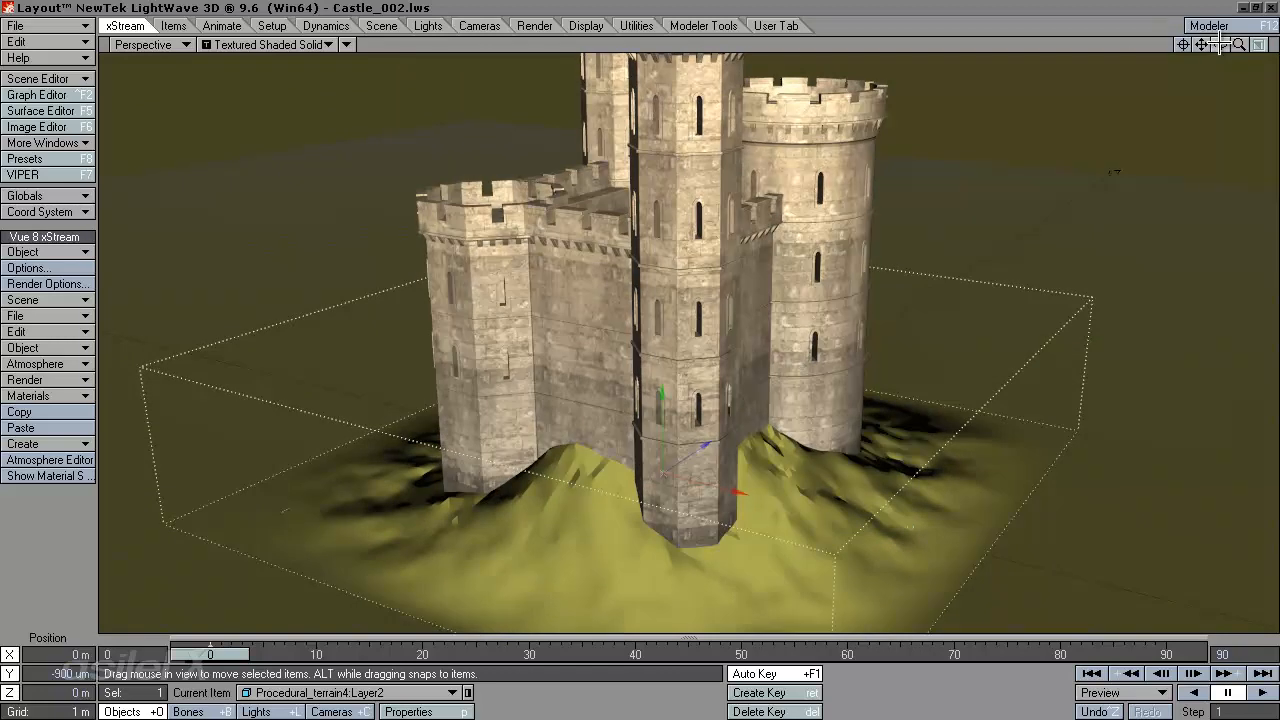
left_click_drag(1218, 44, 655, 372)
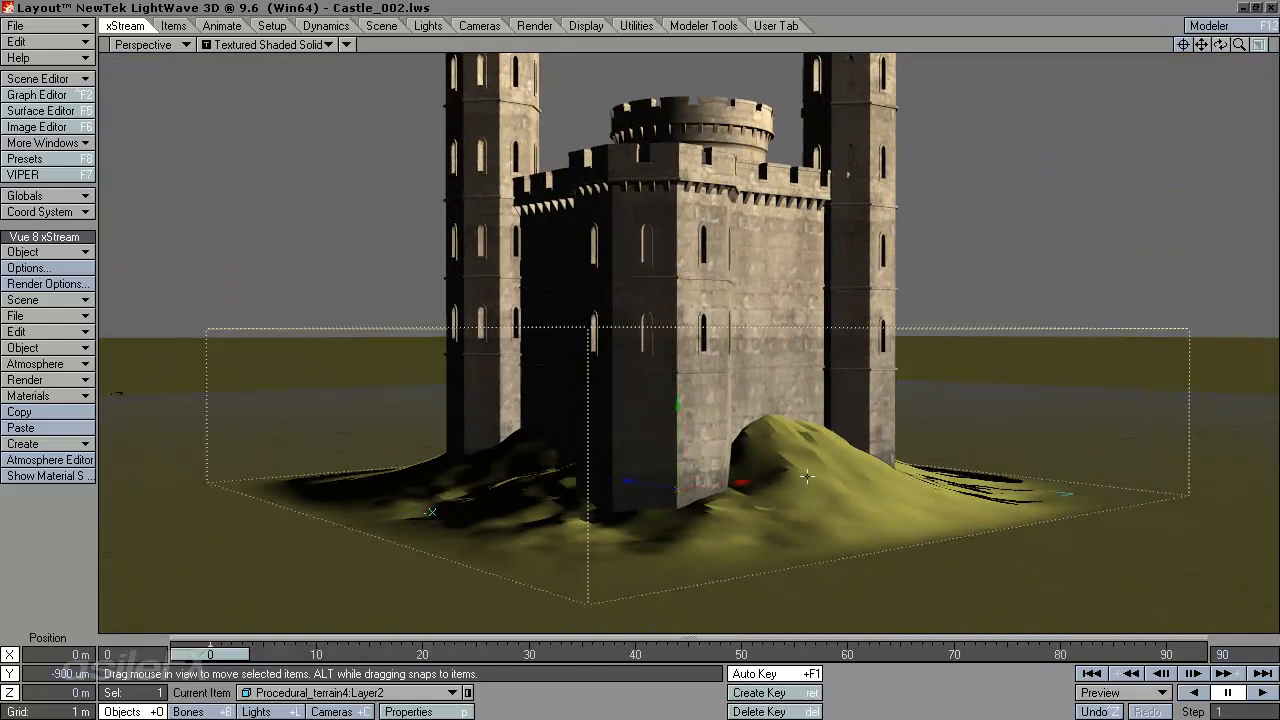
Select the procedural terrain layer as the current item and open its object properties.
left_click(604, 487)
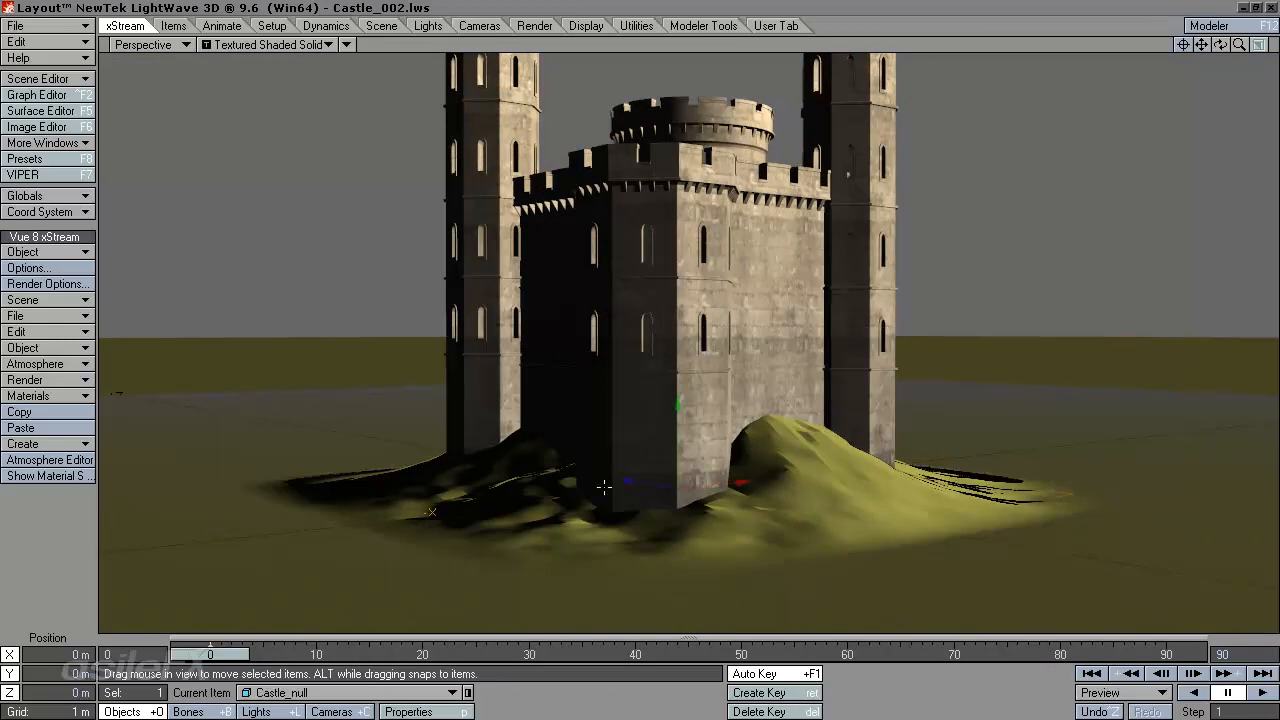
left_click(350, 692)
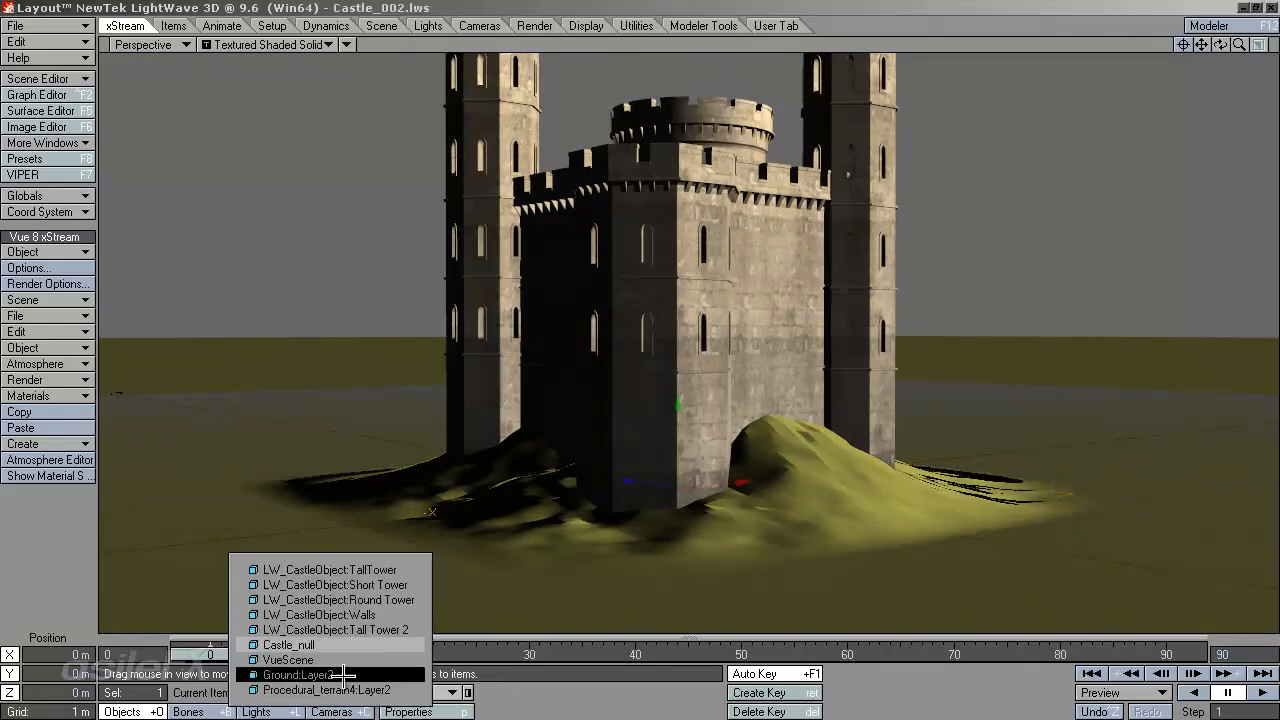
left_click(364, 690)
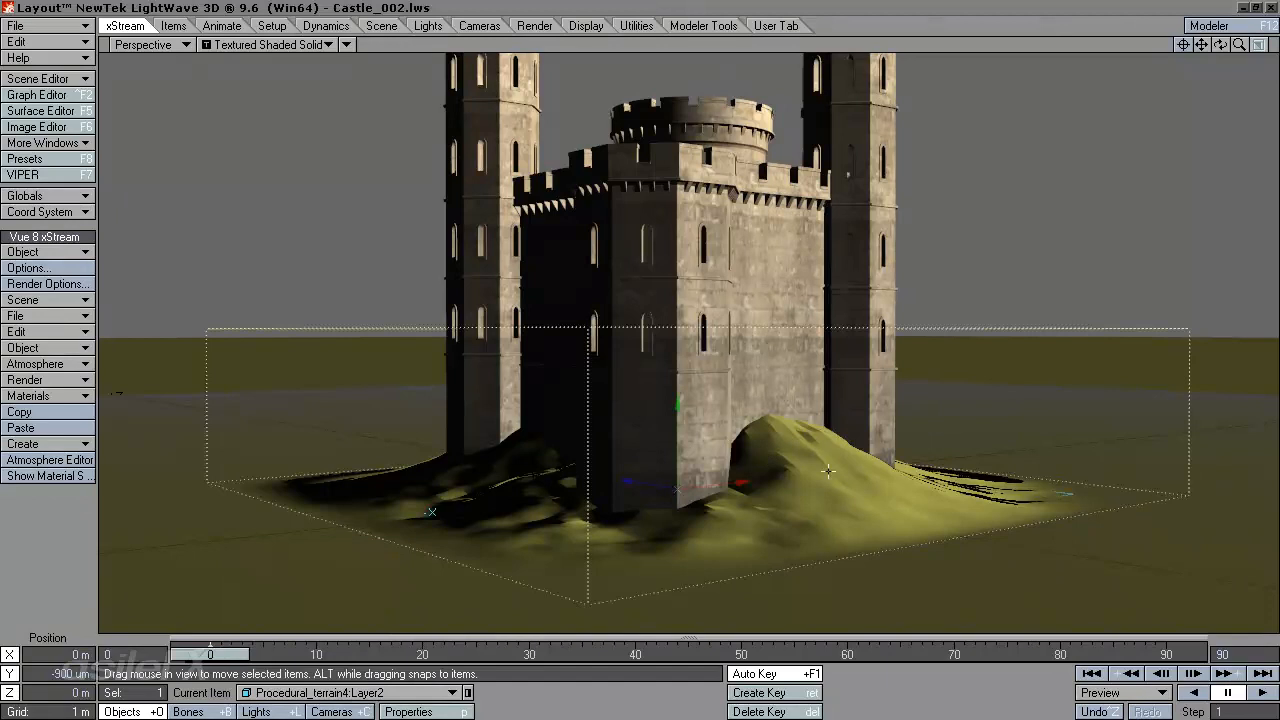
key("p")
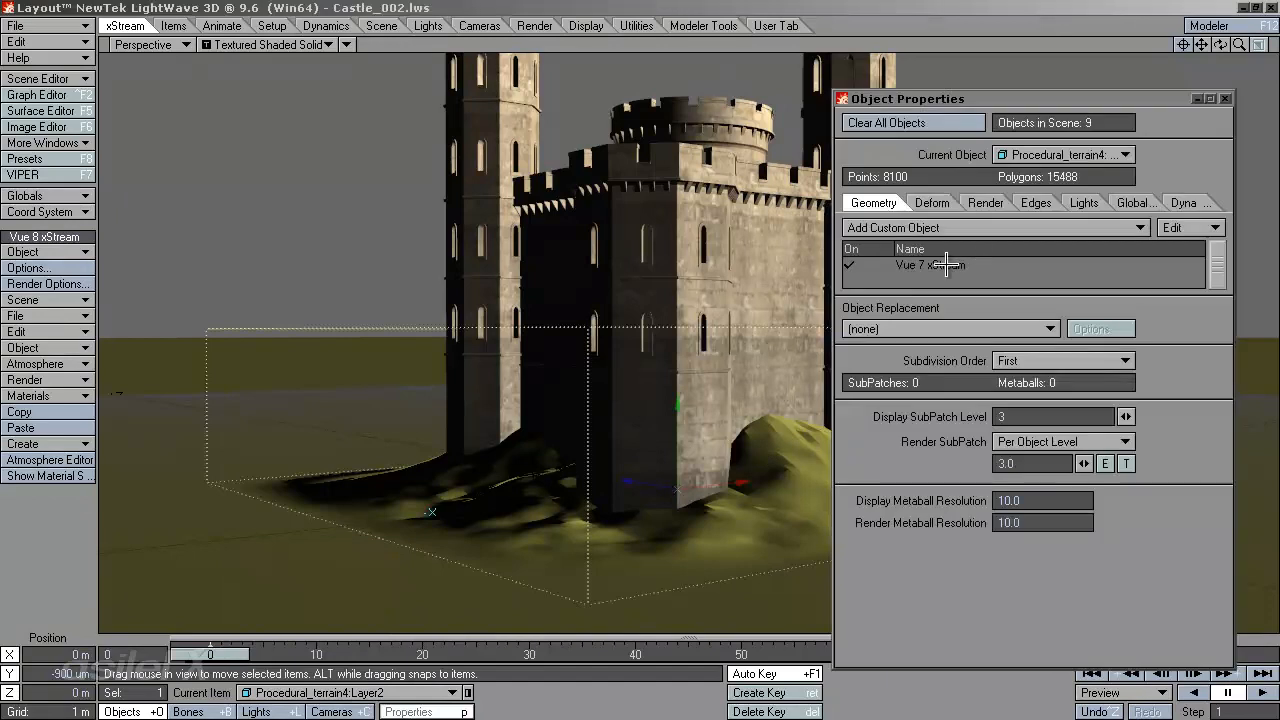
Check the xStream general options and core version settings, and close both without changes.
left_click(1000, 265)
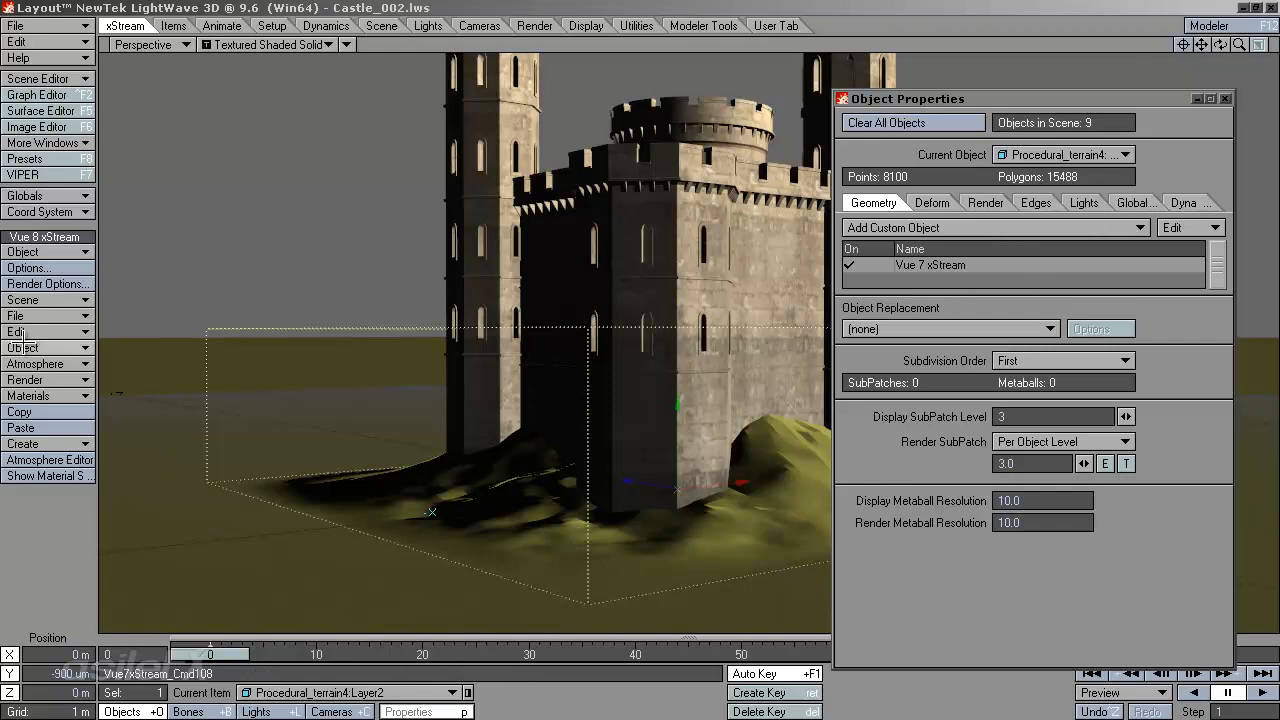
left_click(30, 268)
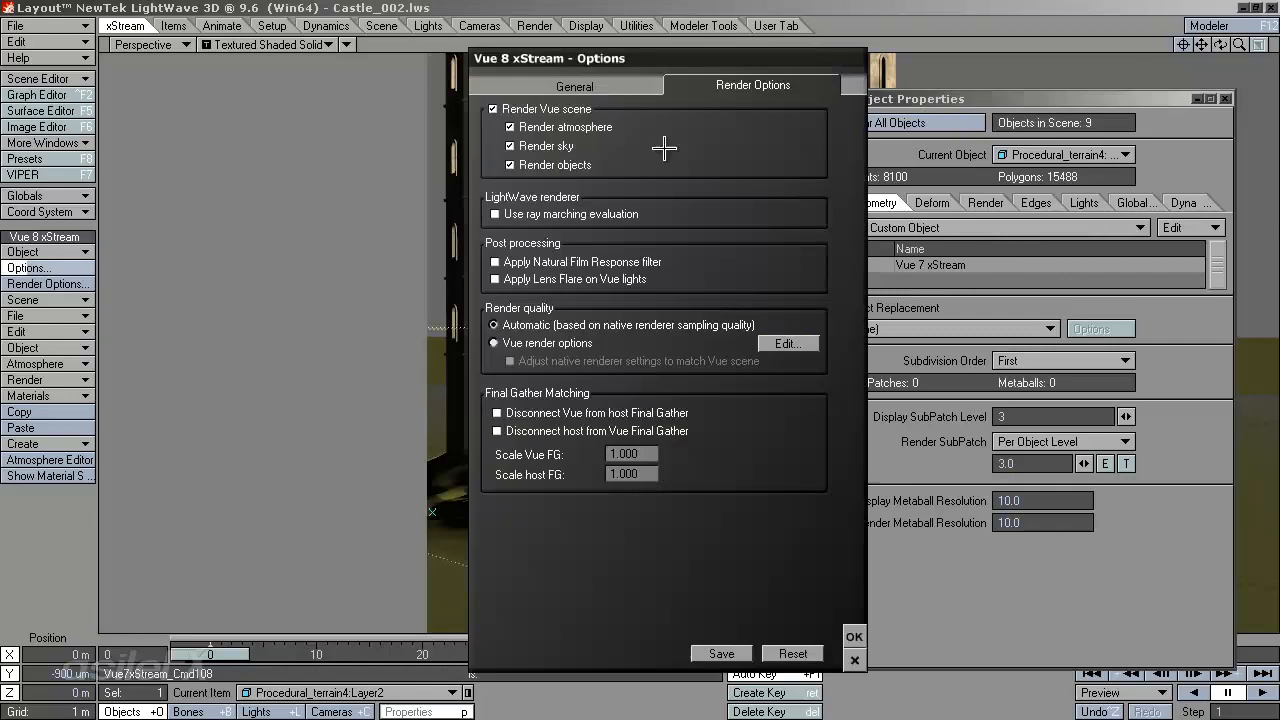
left_click(612, 84)
left_click(538, 621)
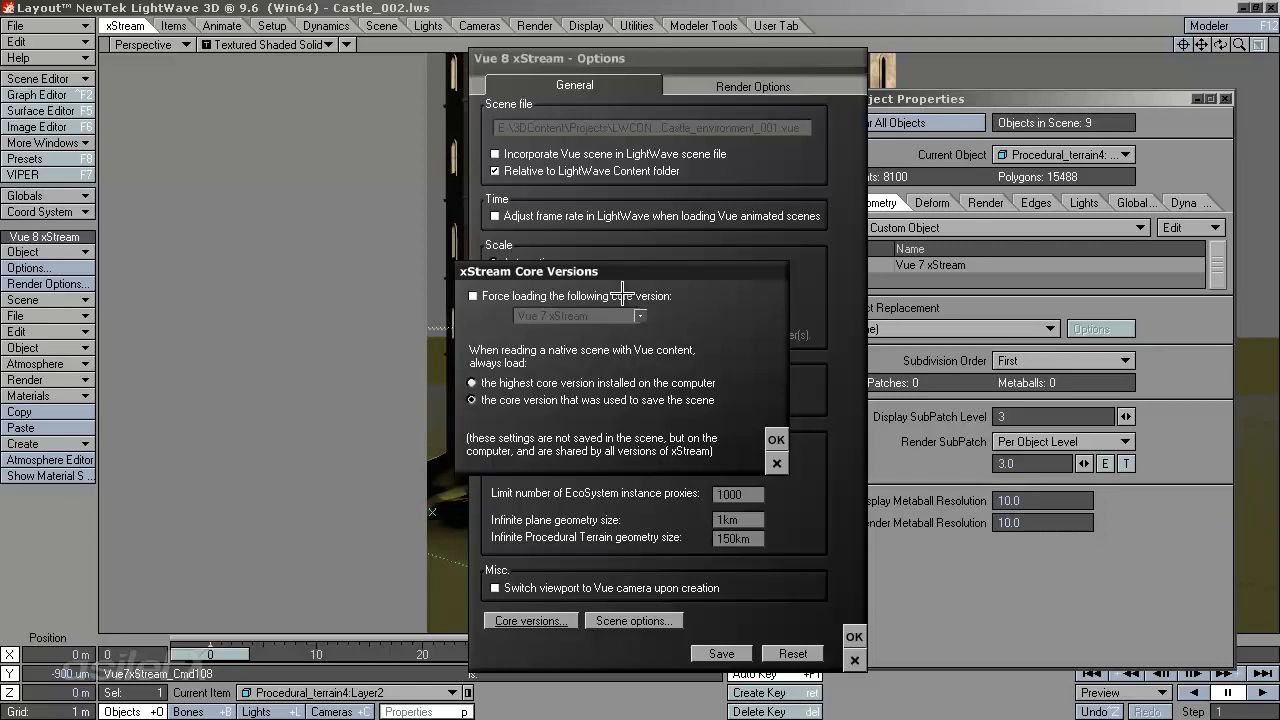
left_click(778, 462)
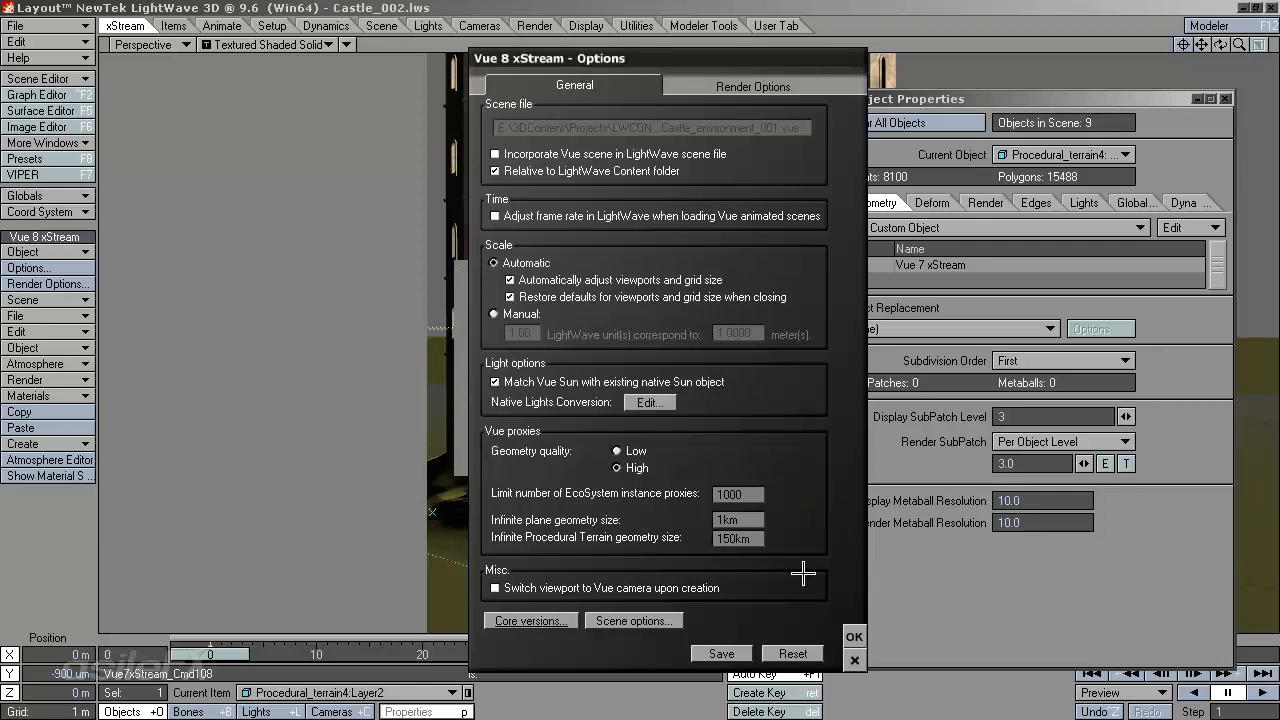
left_click(855, 658)
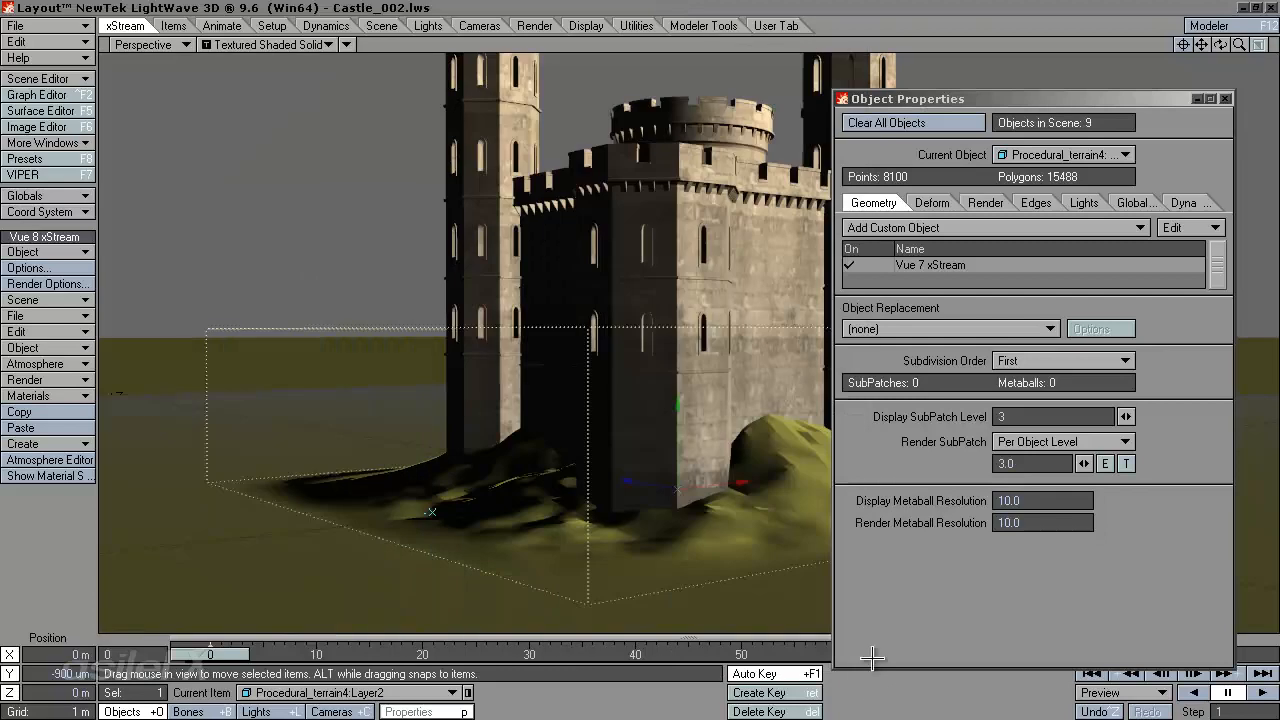
Review the procedural terrain's deformation and render properties, and close its object properties.
left_click(930, 203)
left_click(980, 203)
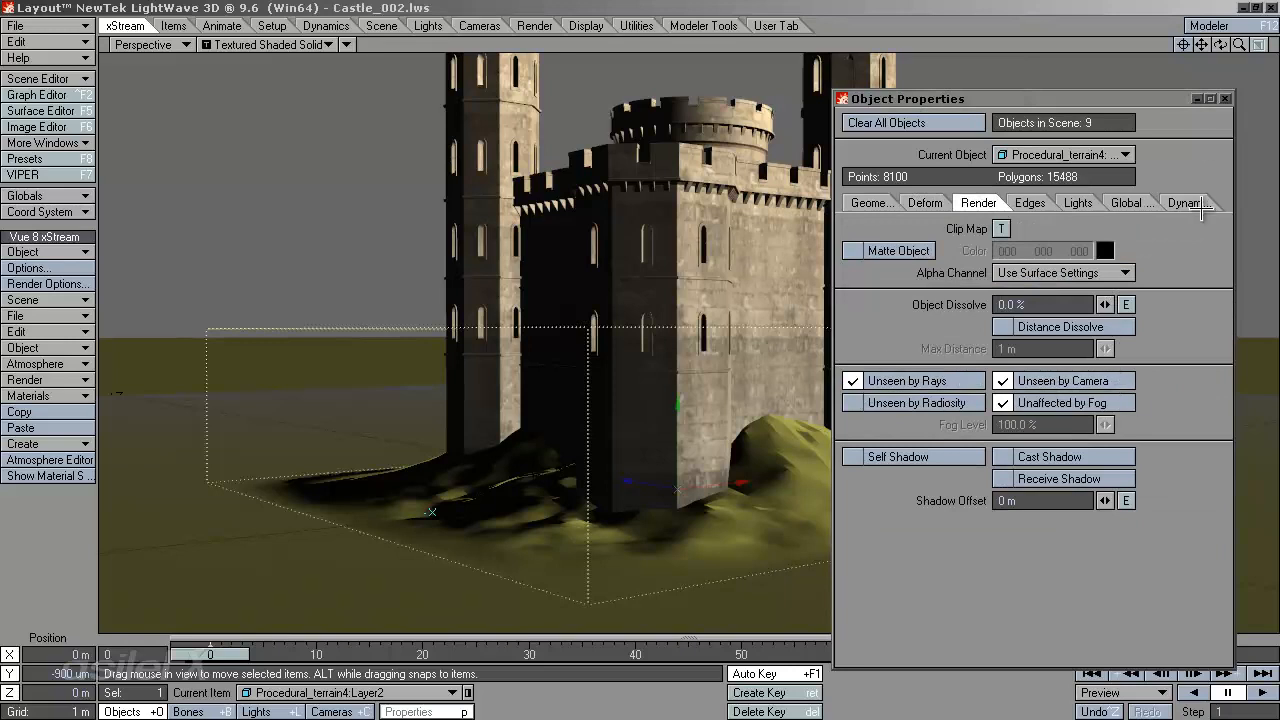
left_click(1229, 97)
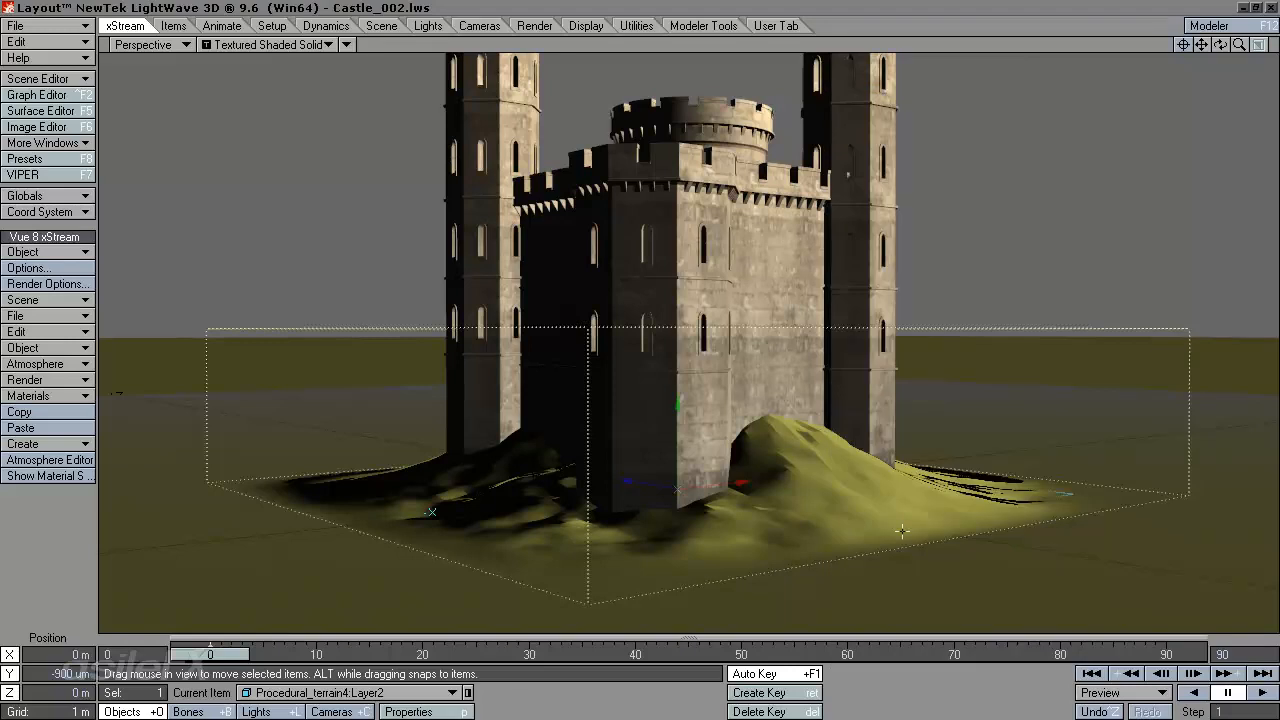
Scale up the procedural terrain to about 22.3 in X and Z and 14.4 in Y.
left_click_drag(1220, 44, 638, 356)
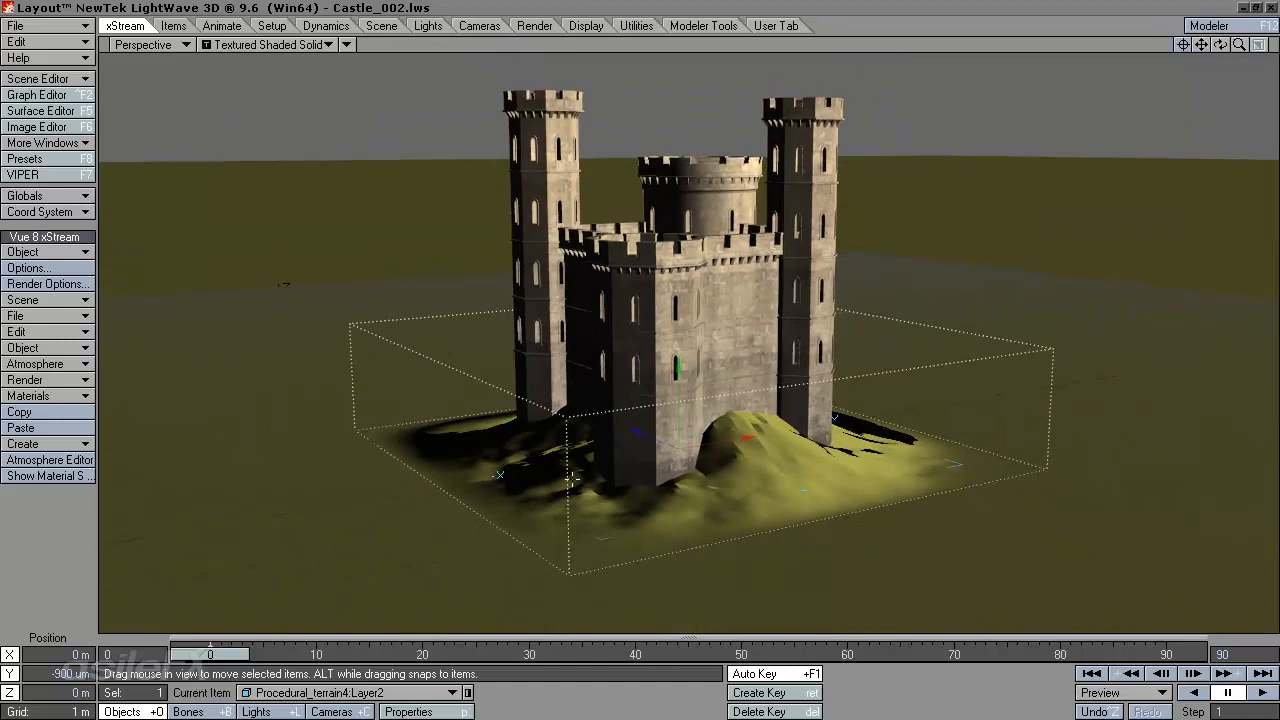
key("shift+h")
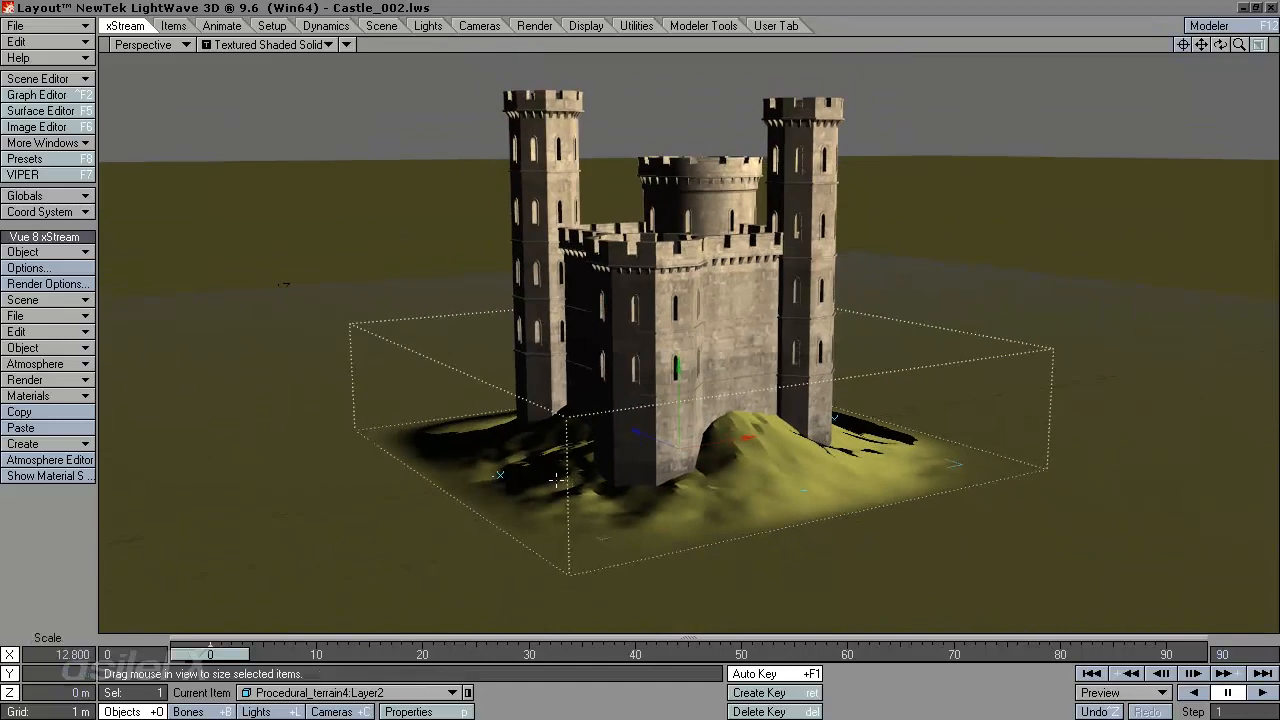
left_click_drag(552, 490, 659, 367)
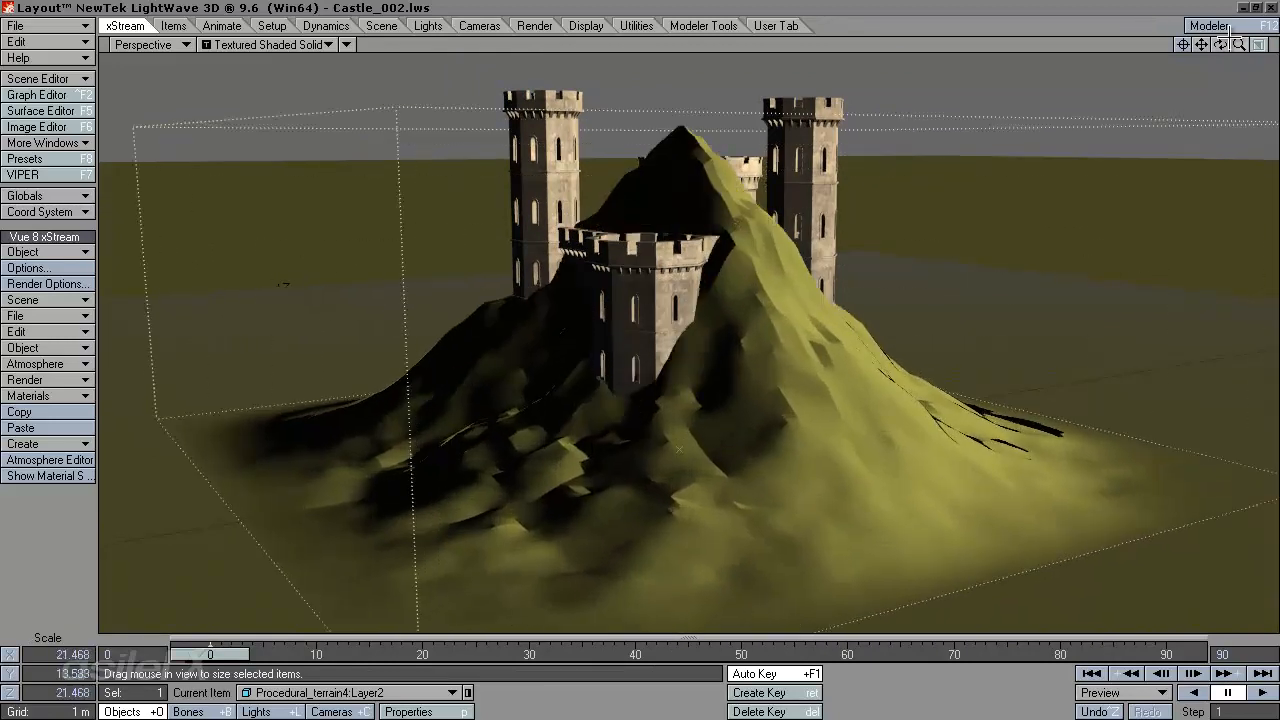
left_click_drag(1239, 44, 940, 189)
left_click_drag(686, 354, 575, 404)
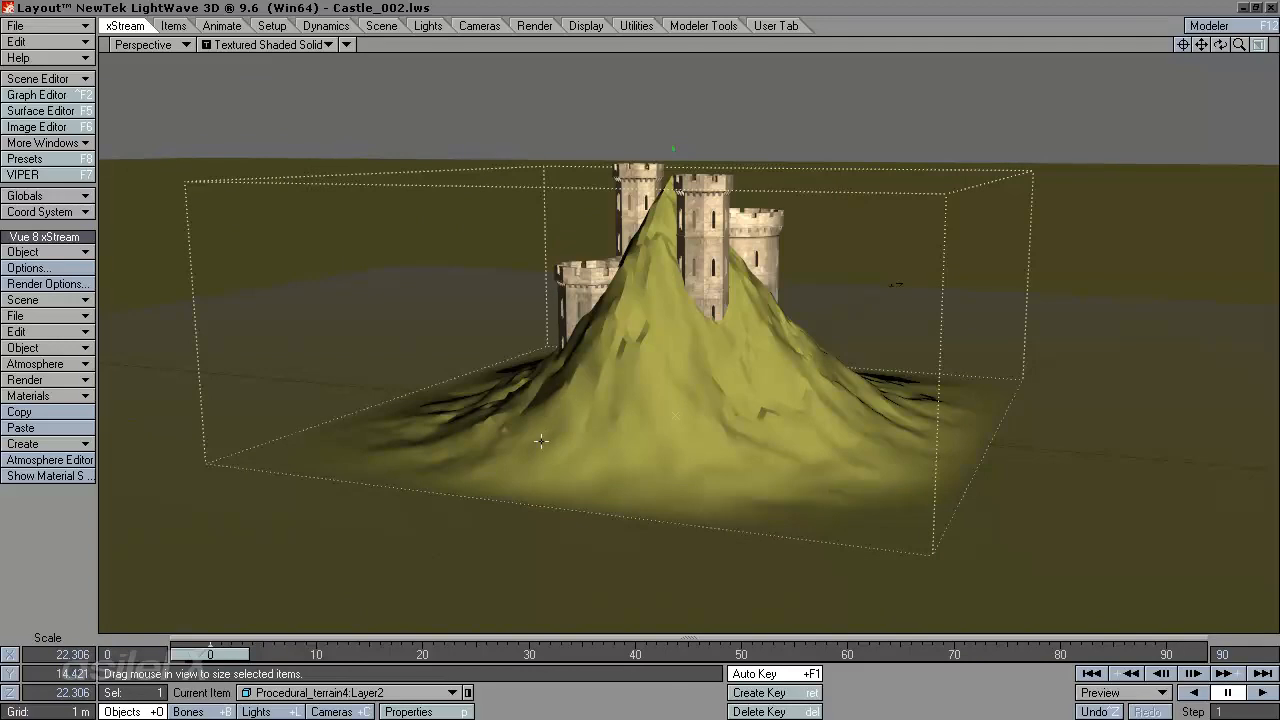
Move the terrain to about X 334 mm and Z 65 mm, and rotate its heading to about -3.6°.
key("t")
left_click_drag(520, 443, 616, 350)
key("h")
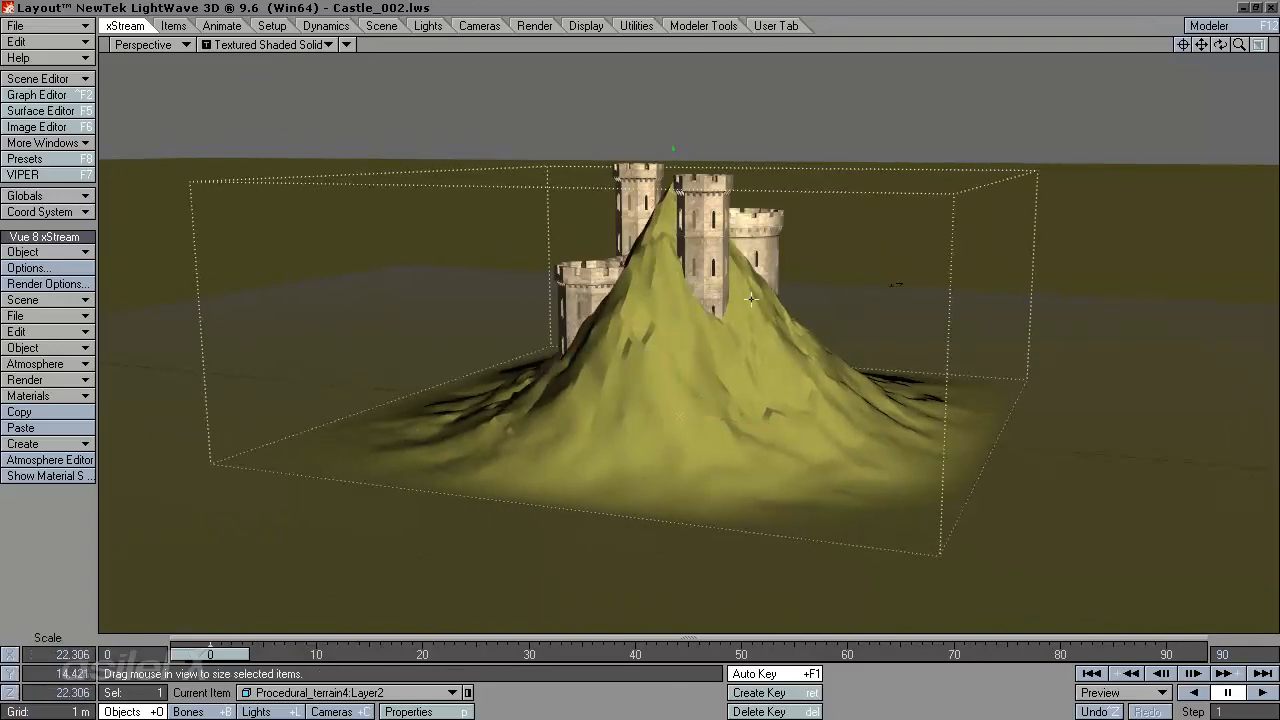
left_click_drag(1220, 44, 636, 354)
key("y")
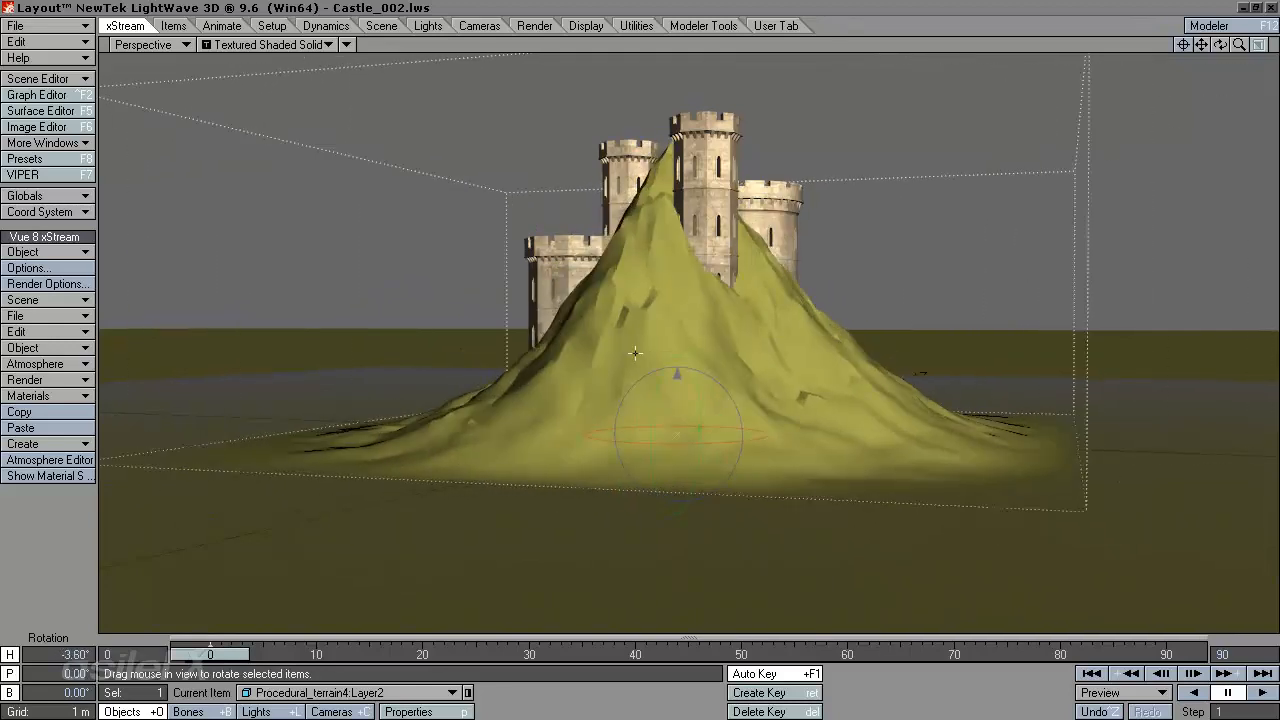
left_click_drag(1220, 44, 562, 573)
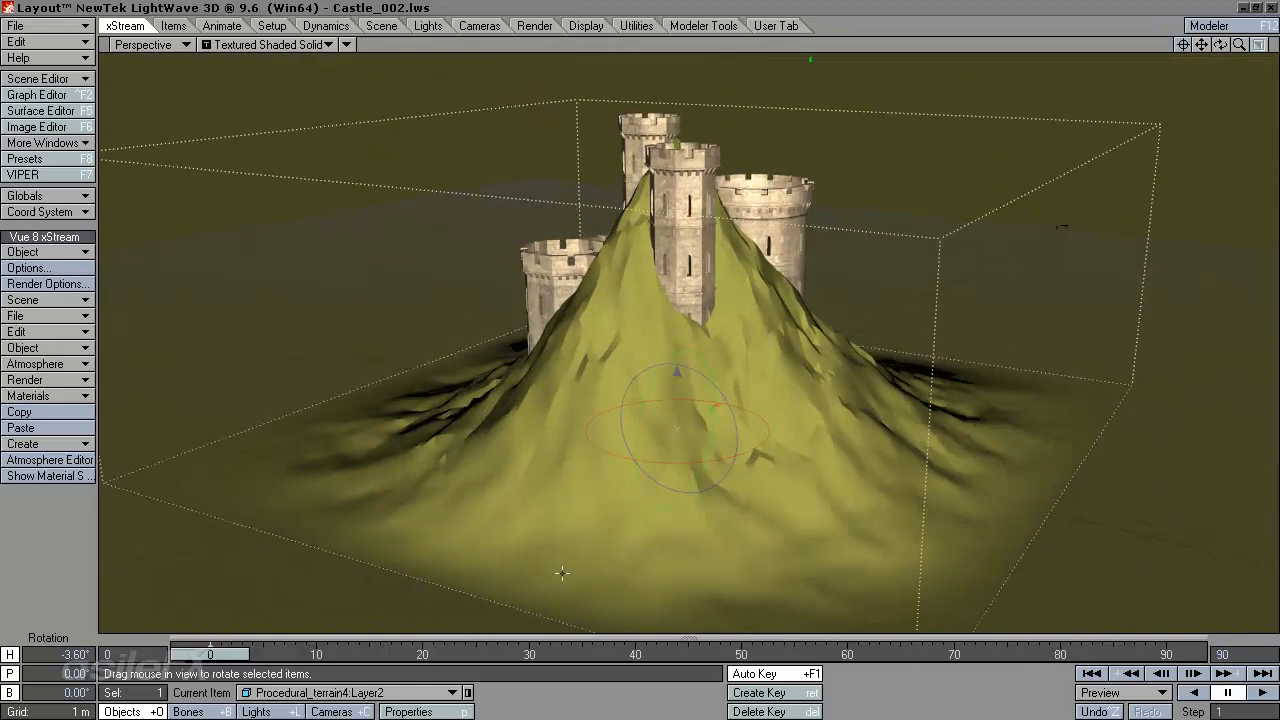
Flatten the terrain by trying Y scale values of 2 and 4, settling on 8.
key("shift+h")
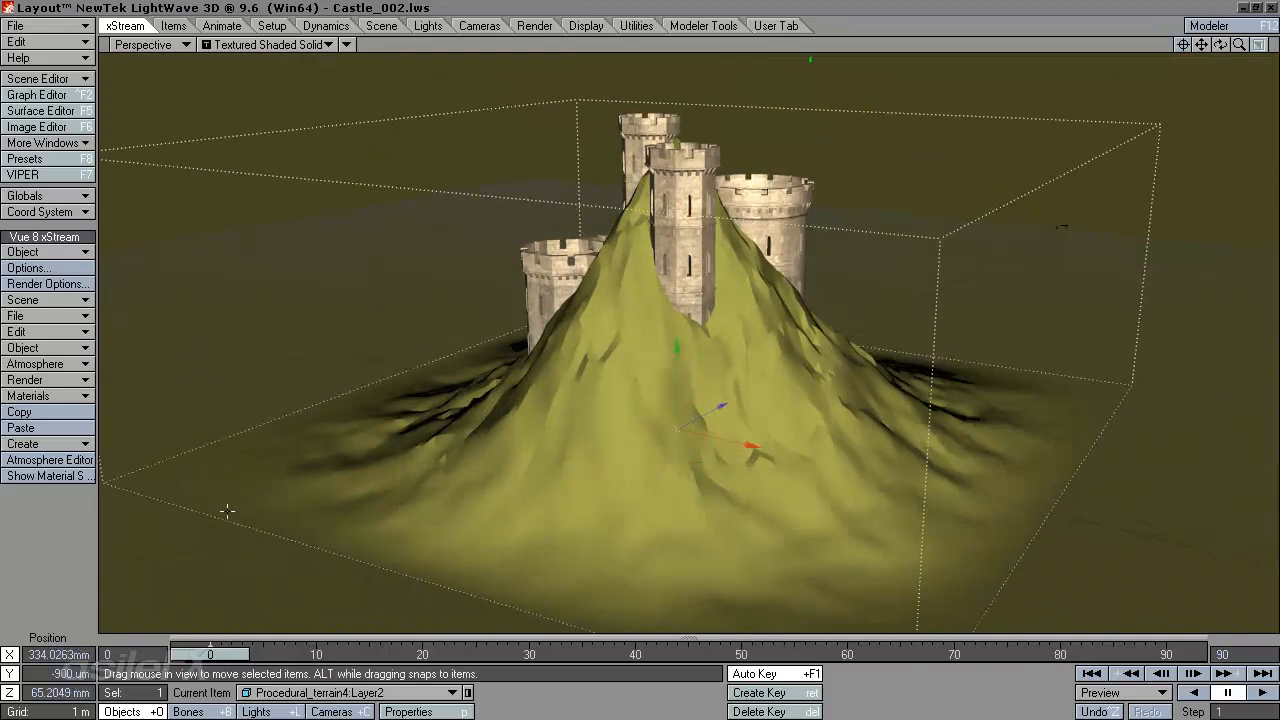
left_click(72, 672)
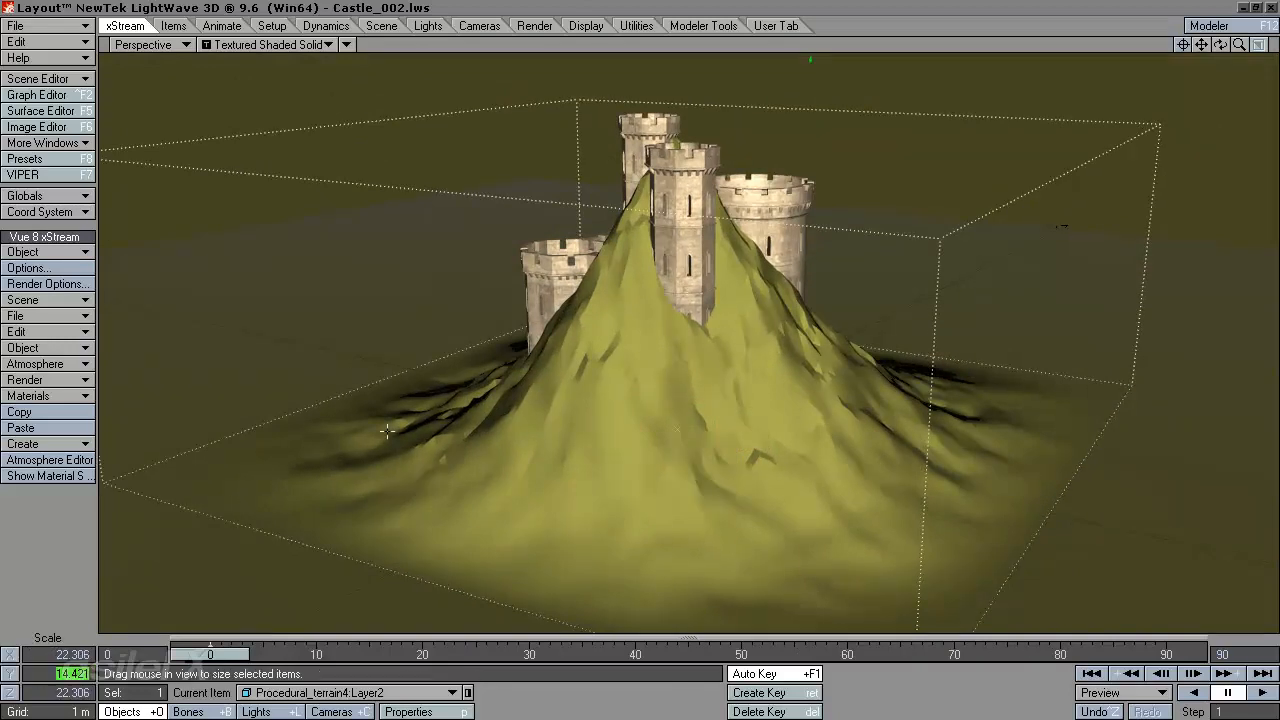
type("2")
key("Tab")
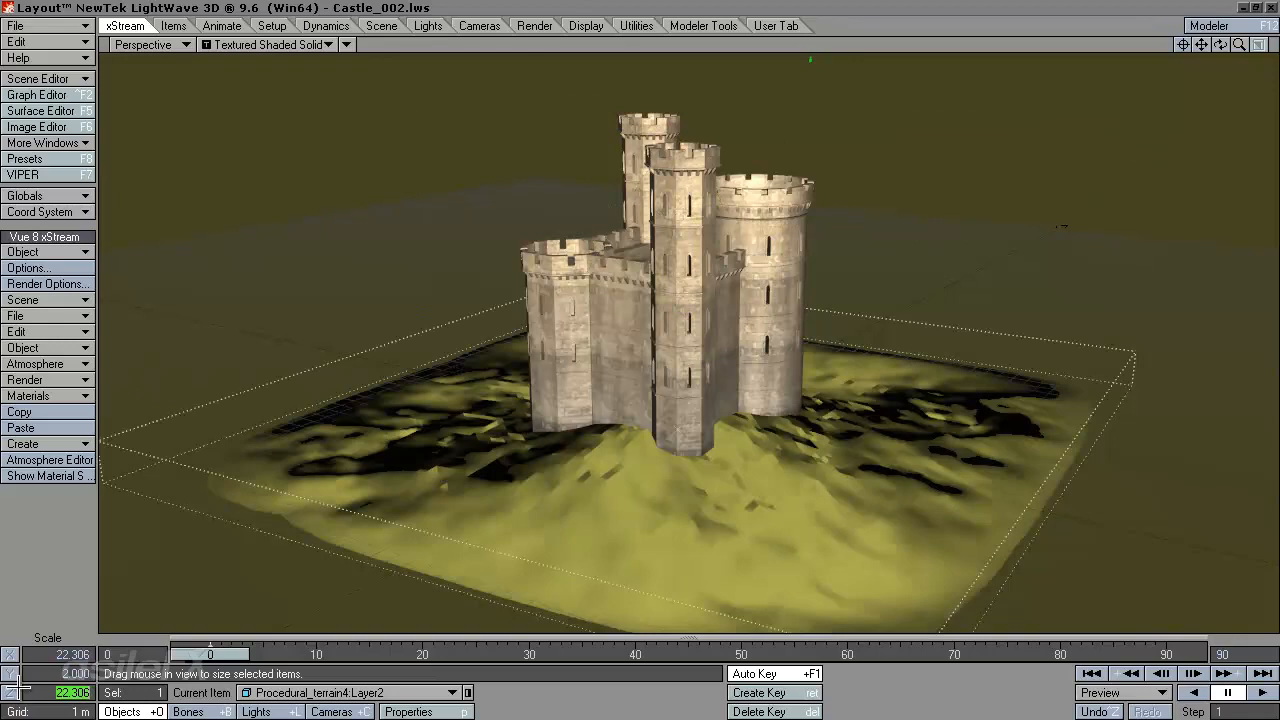
key("Return")
left_click(66, 672)
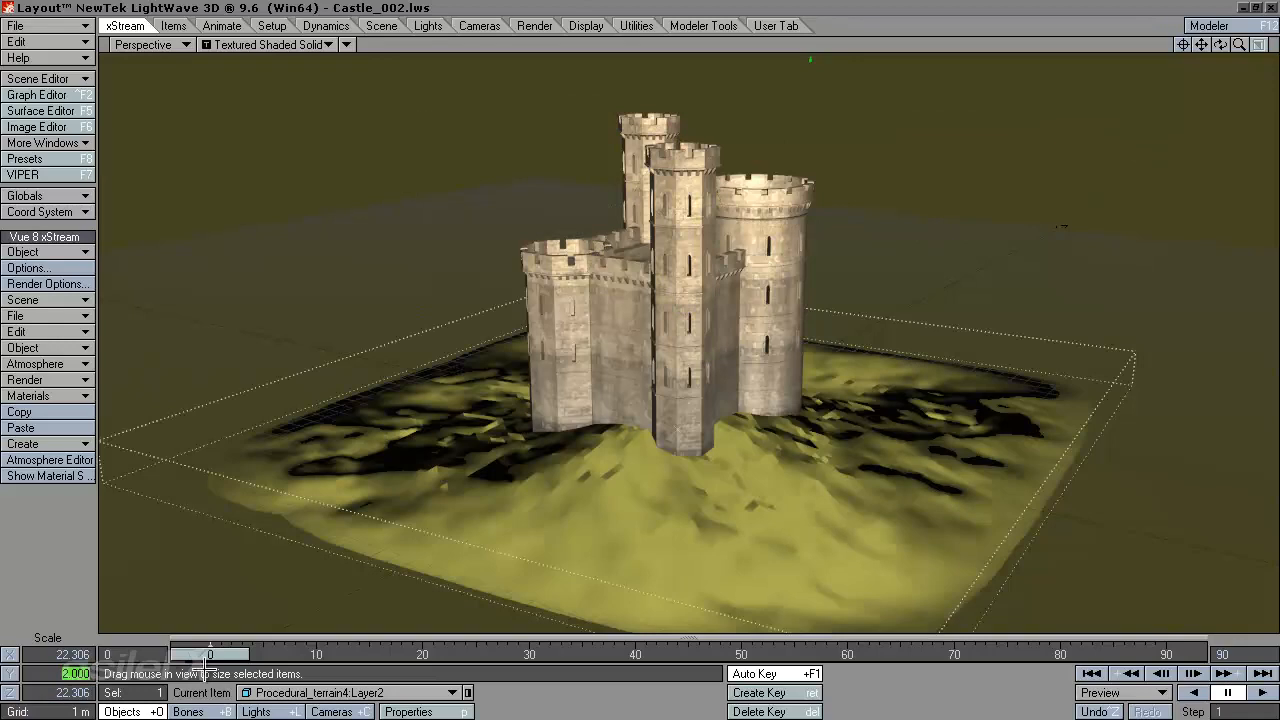
type("4")
key("Tab")
left_click(70, 673)
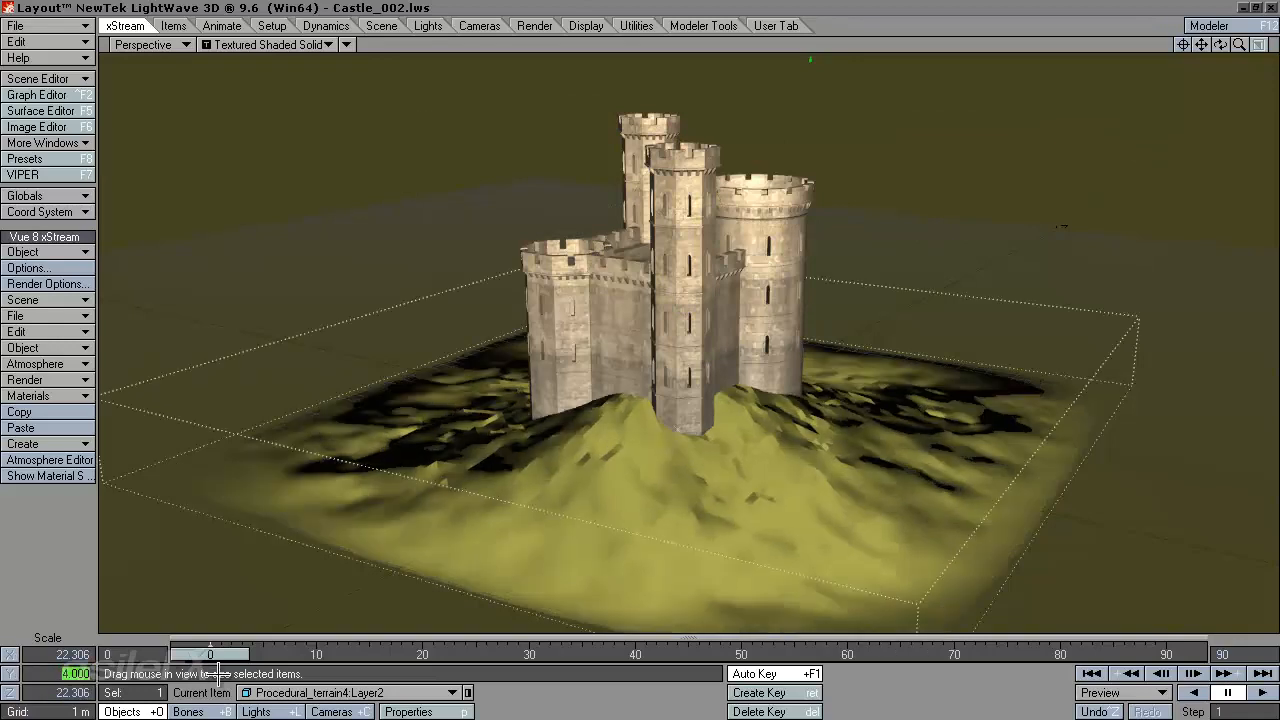
type("8")
key("Tab")
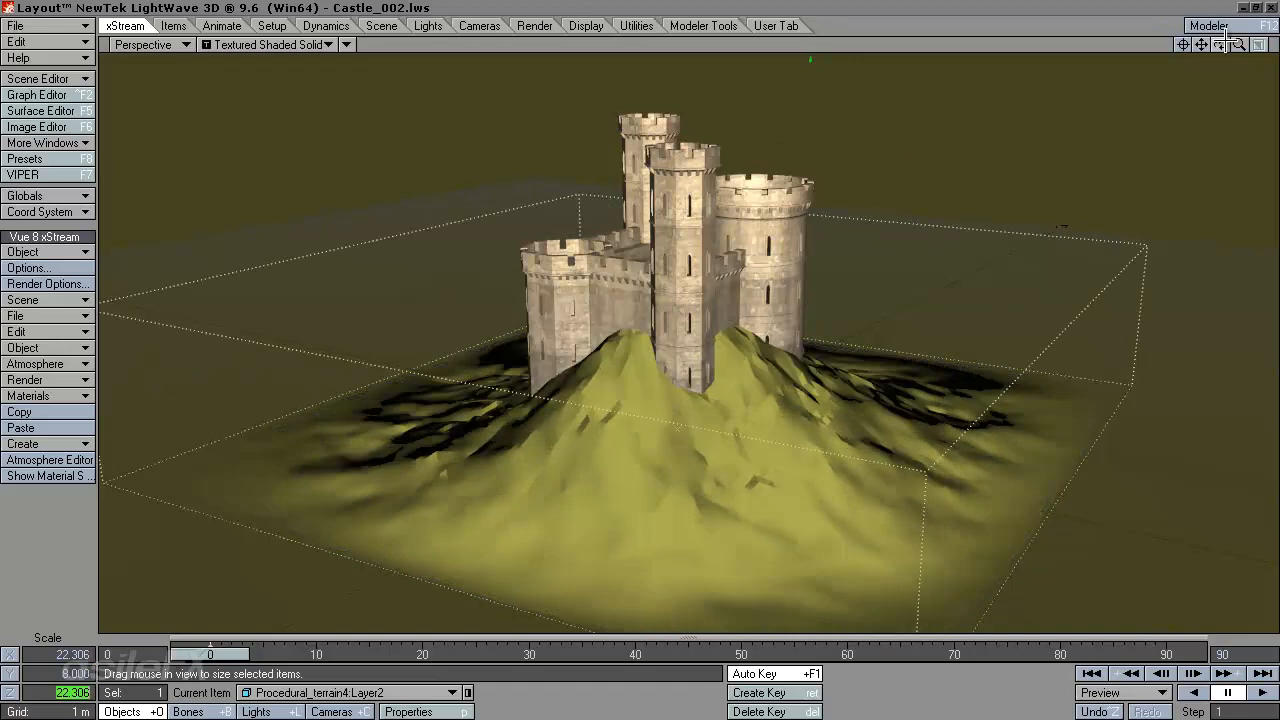
Shift the terrain along Z to about 7.75 m beneath the castle.
left_click_drag(1220, 44, 633, 346)
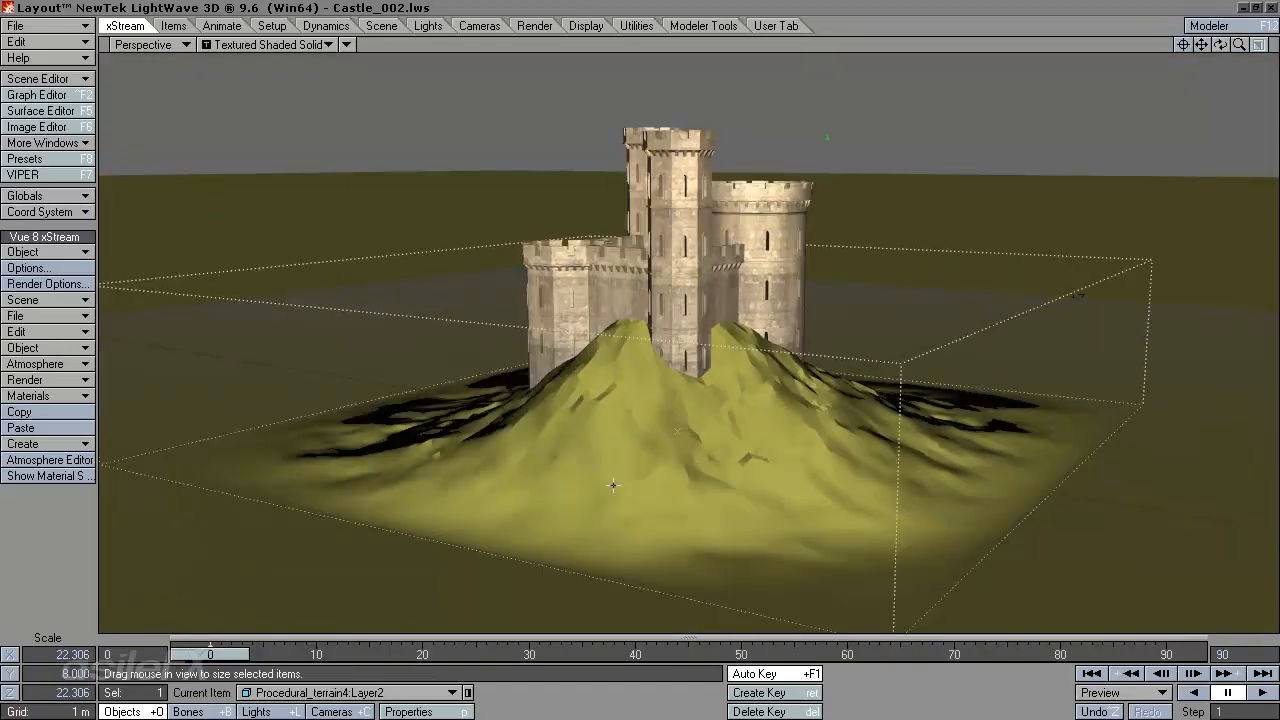
key("y")
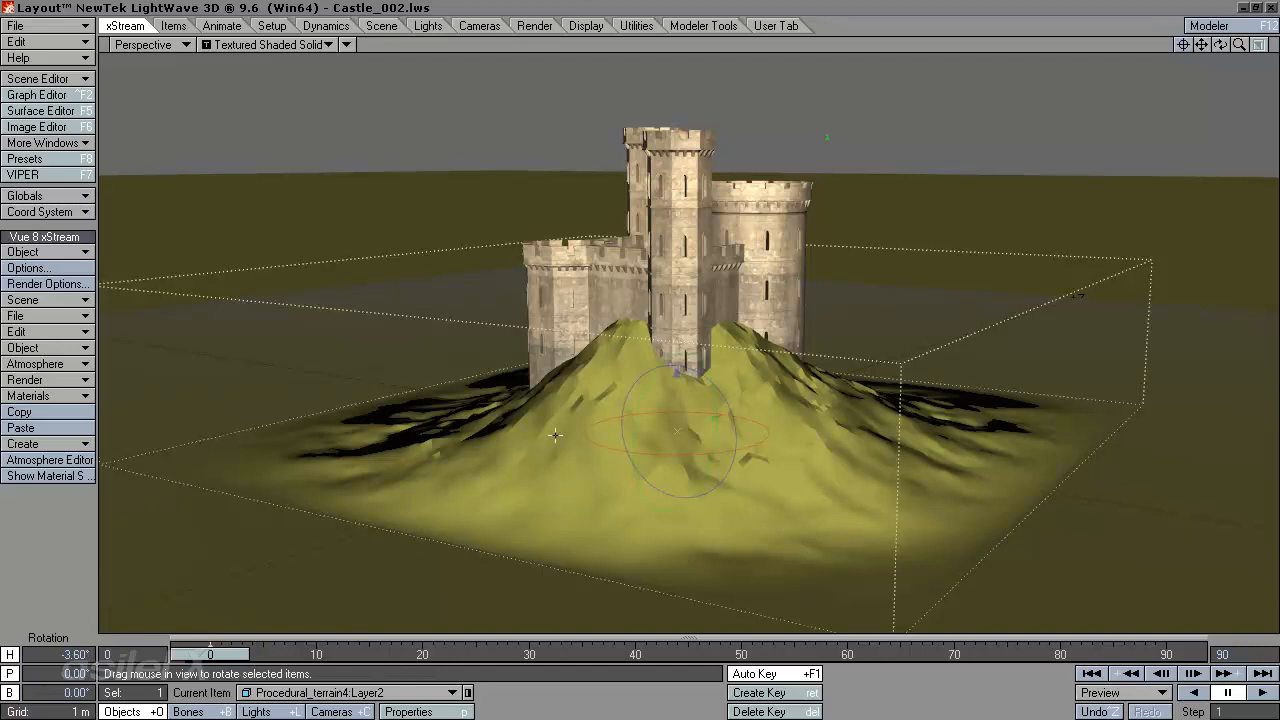
left_click_drag(555, 435, 532, 450)
key("t")
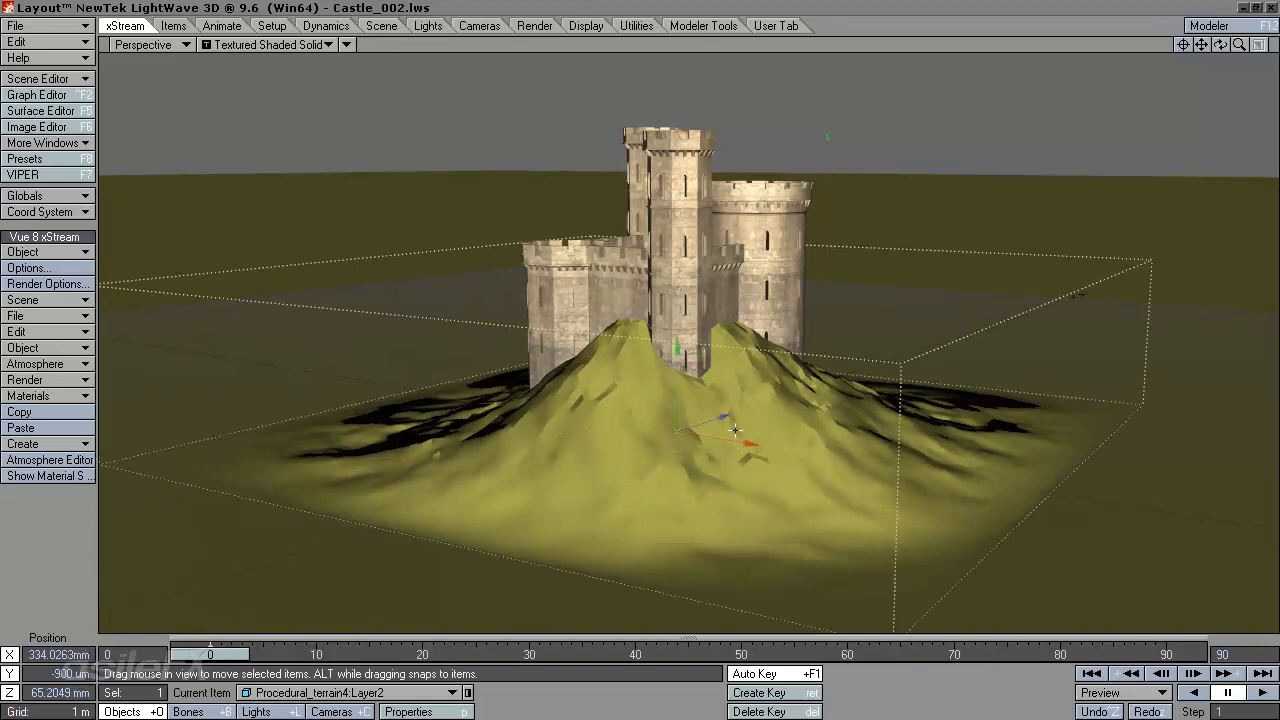
left_click_drag(734, 430, 738, 408)
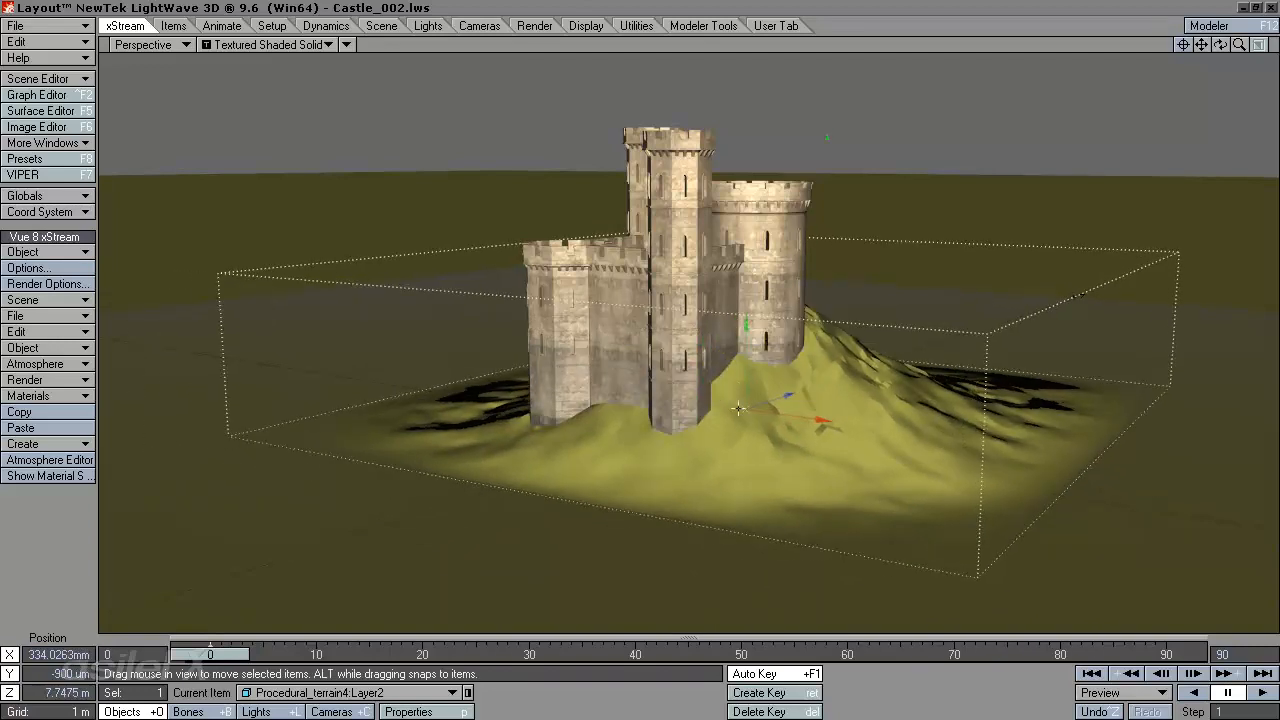
Inspect how the repositioned terrain slopes against the round tower and castle walls from closer angles.
left_click_drag(1239, 45, 620, 360)
key("shift+h")
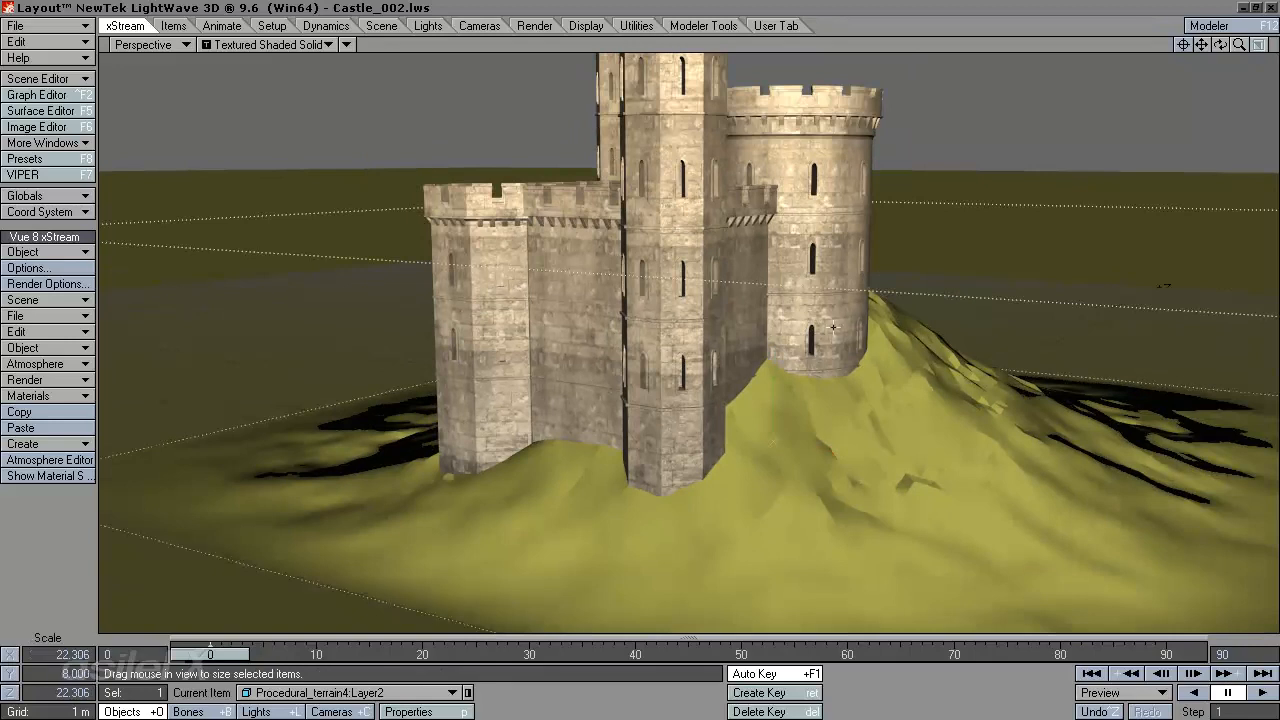
left_click_drag(1220, 45, 840, 340)
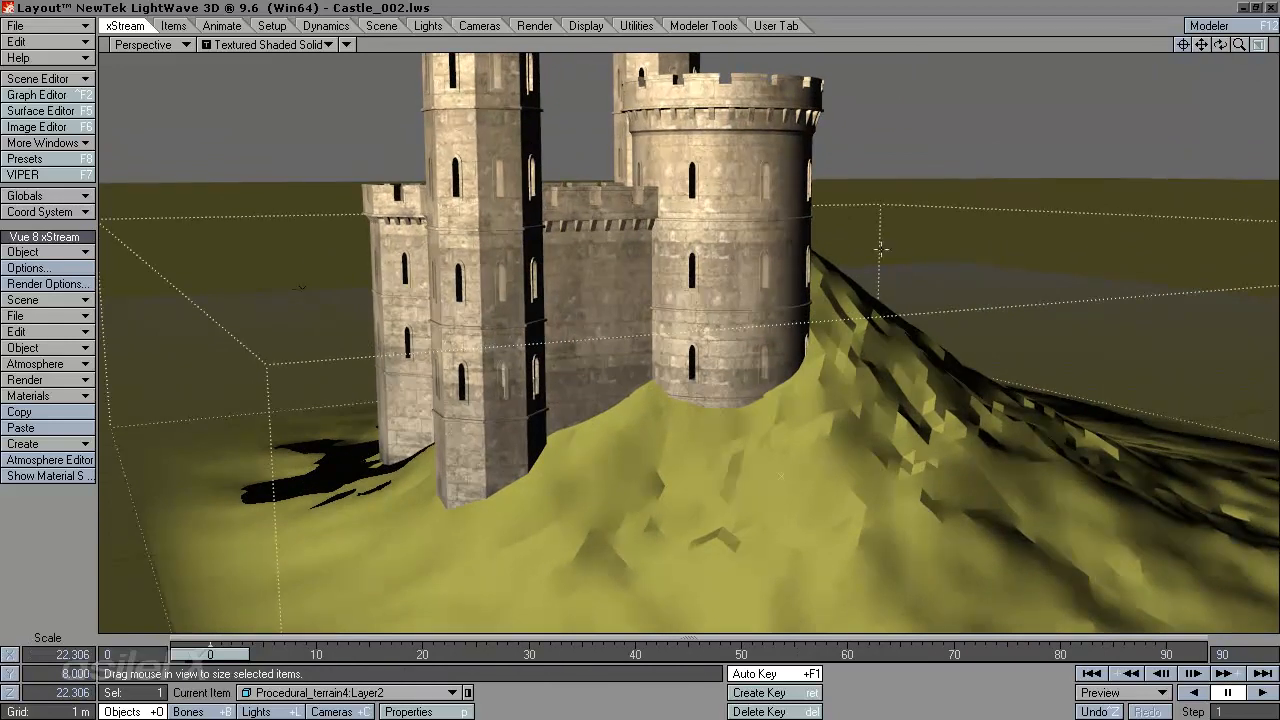
left_click_drag(1220, 45, 1130, 192)
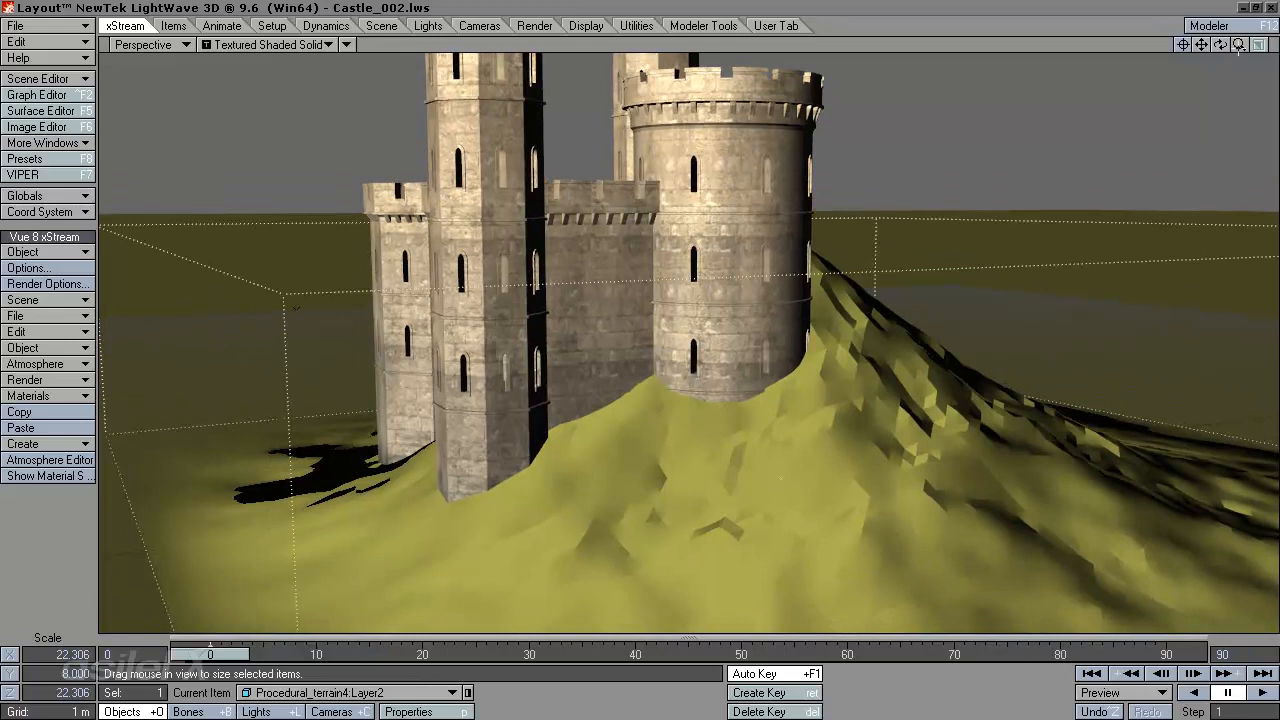
left_click_drag(1238, 46, 668, 362)
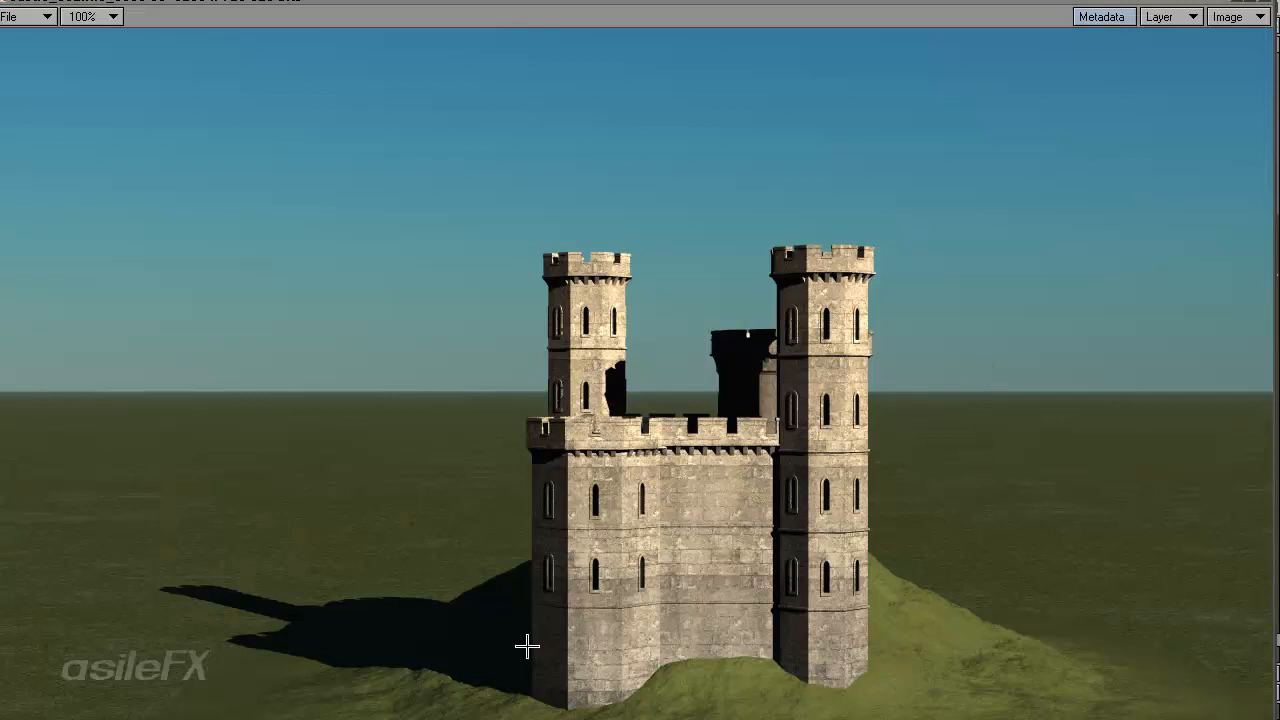
Compare the rendered castle image with its alpha channel, return to the image view and close the render.
left_click(1236, 8)
left_click(1232, 44)
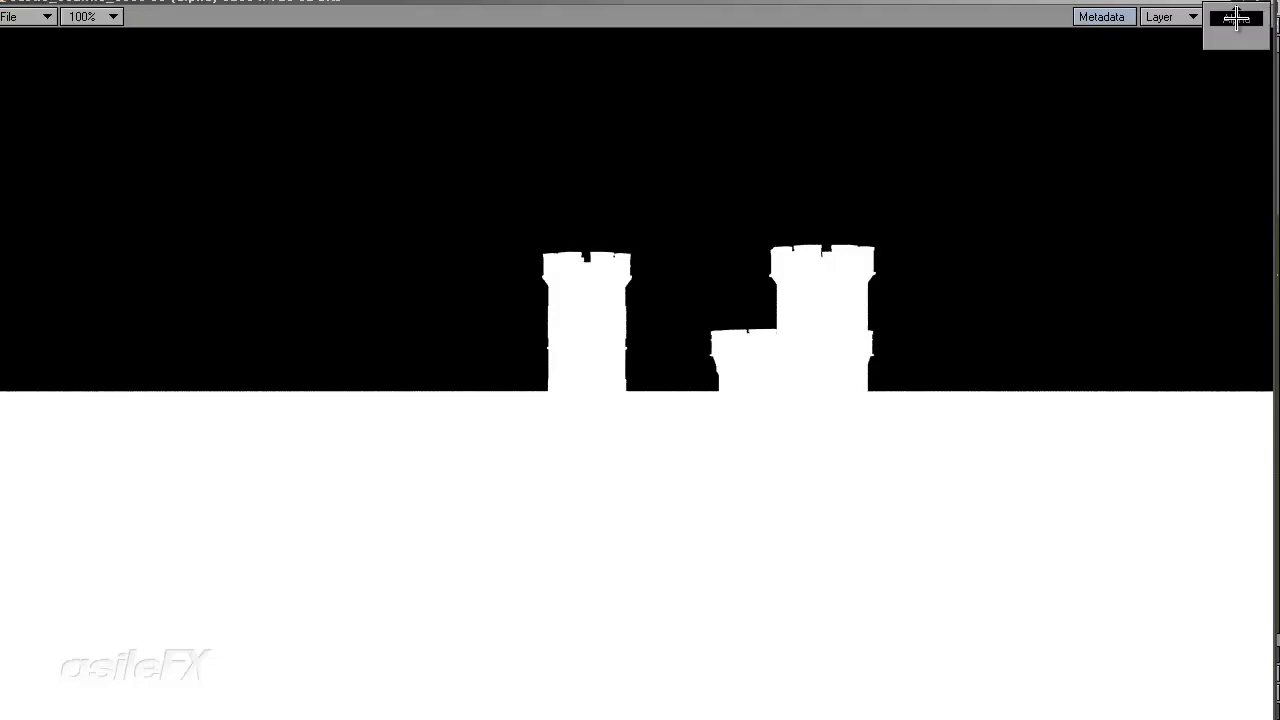
left_click(1238, 17)
left_click(1236, 34)
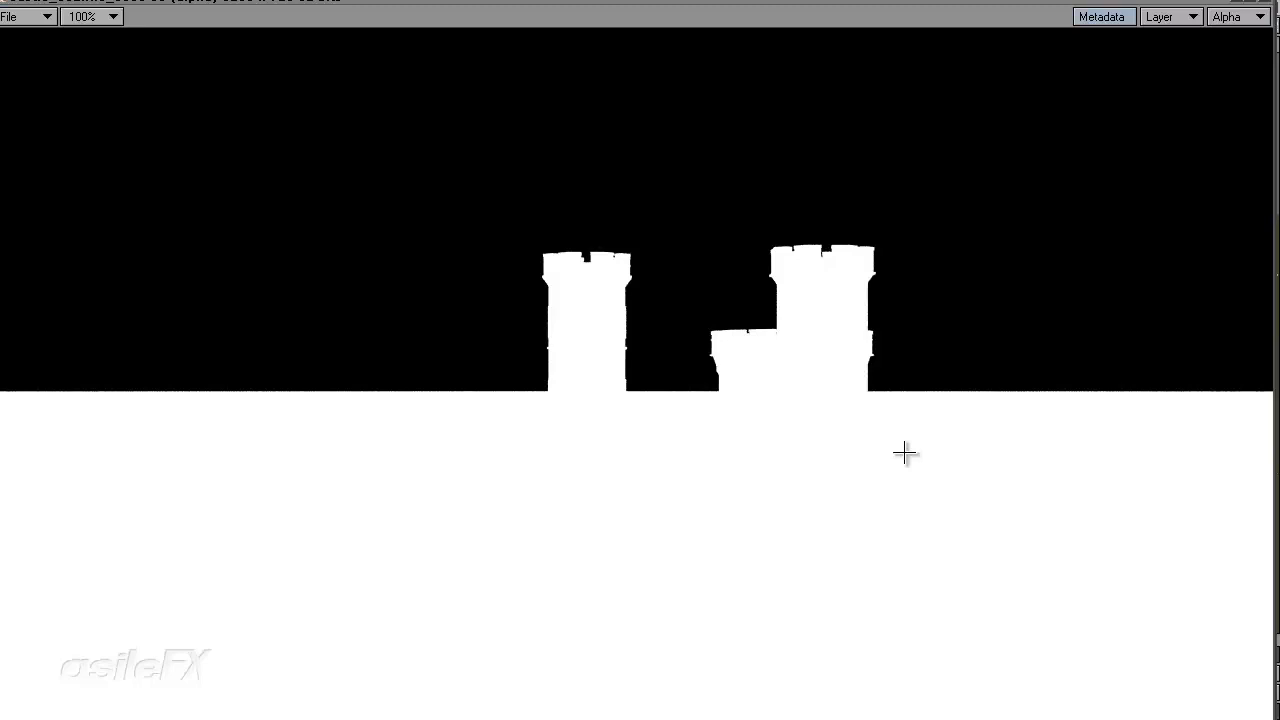
left_click(1238, 18)
left_click(1240, 35)
left_click(1238, 18)
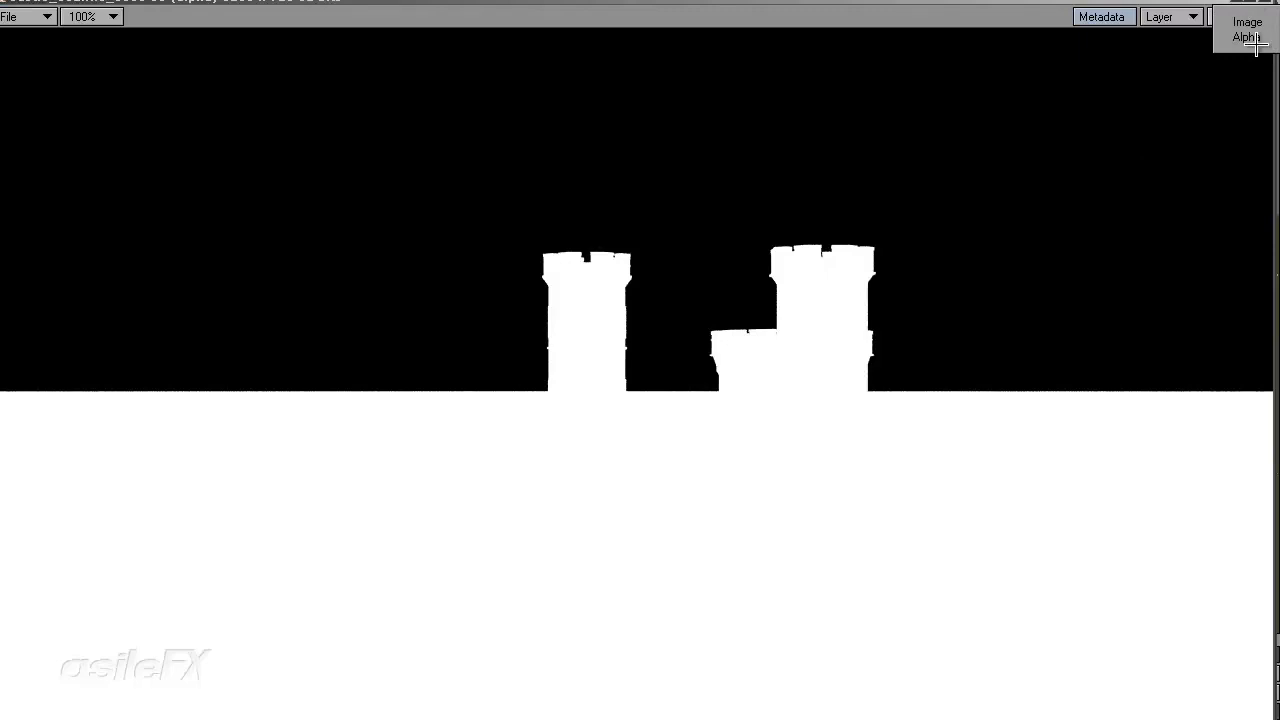
left_click(1250, 22)
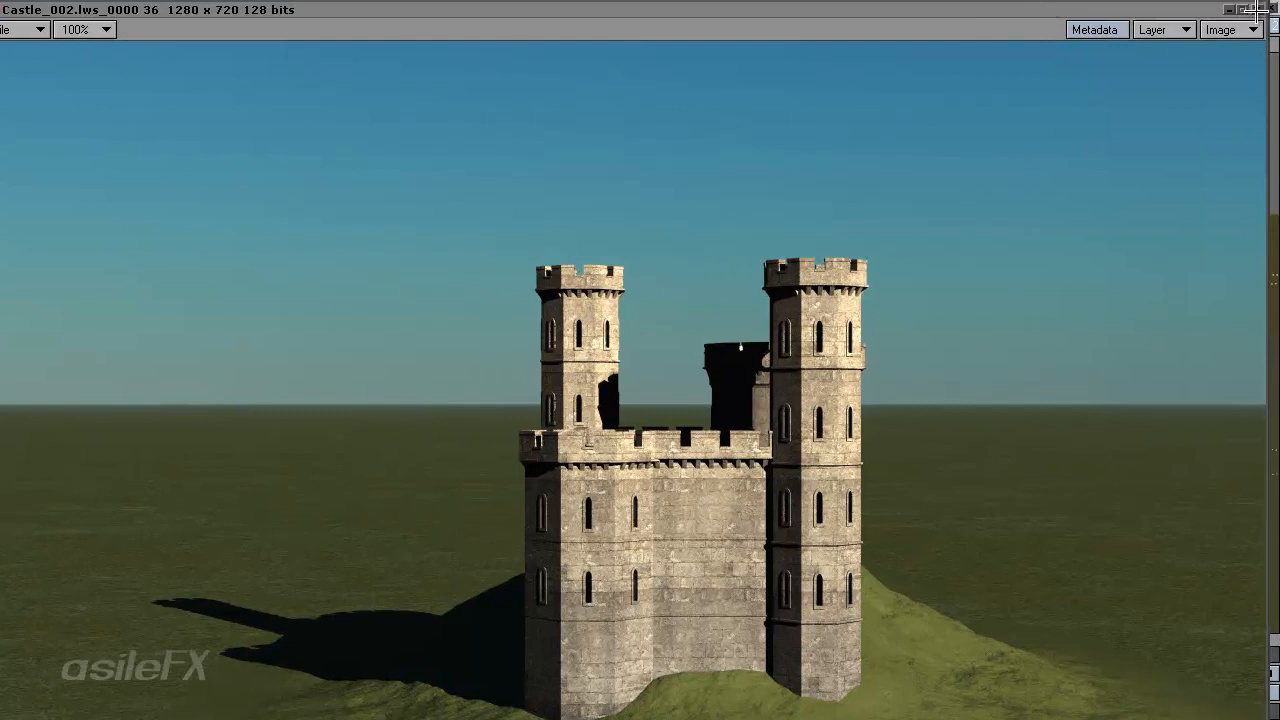
left_click(1257, 9)
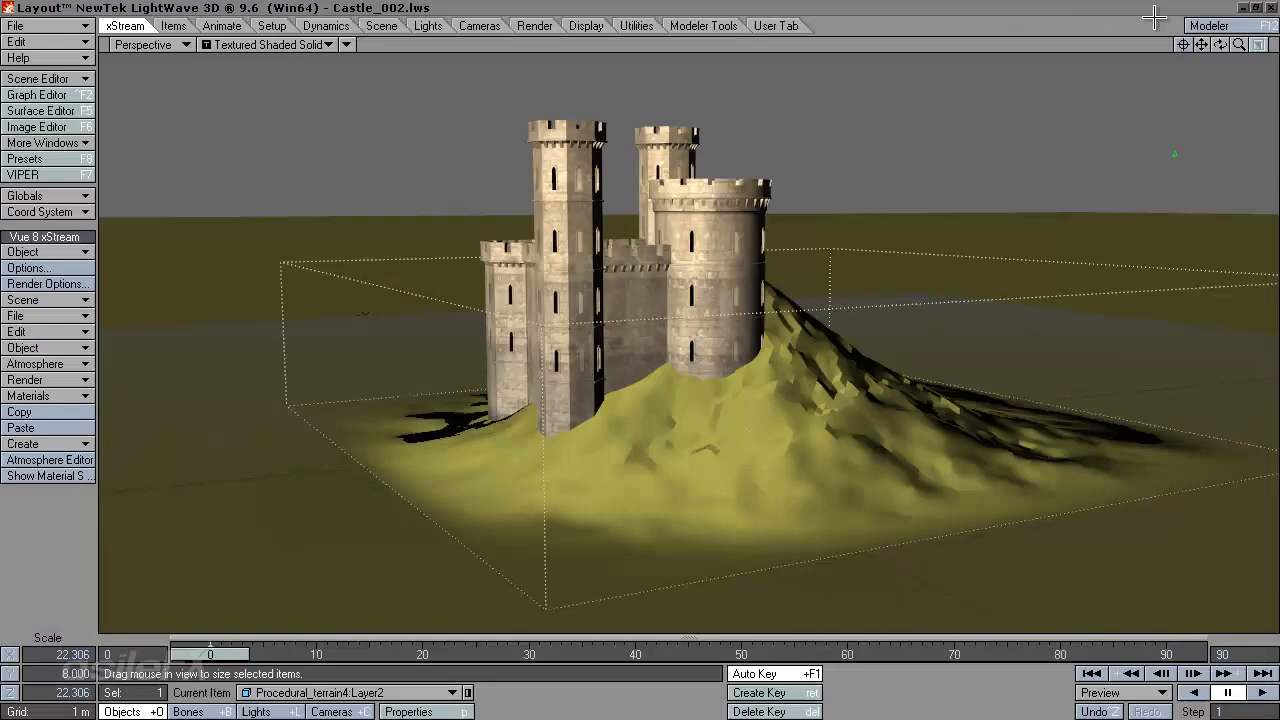
Reselect the procedural terrain layer as the current item in the viewport.
left_click(765, 473)
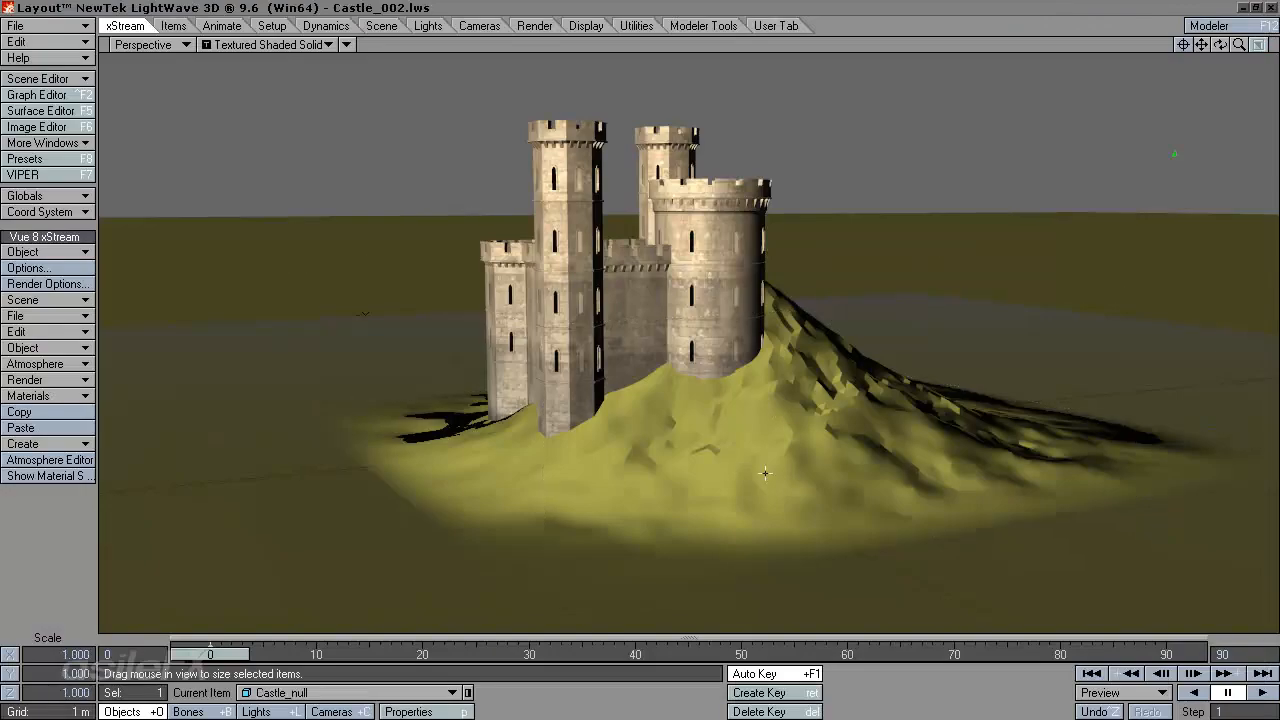
left_click(808, 502)
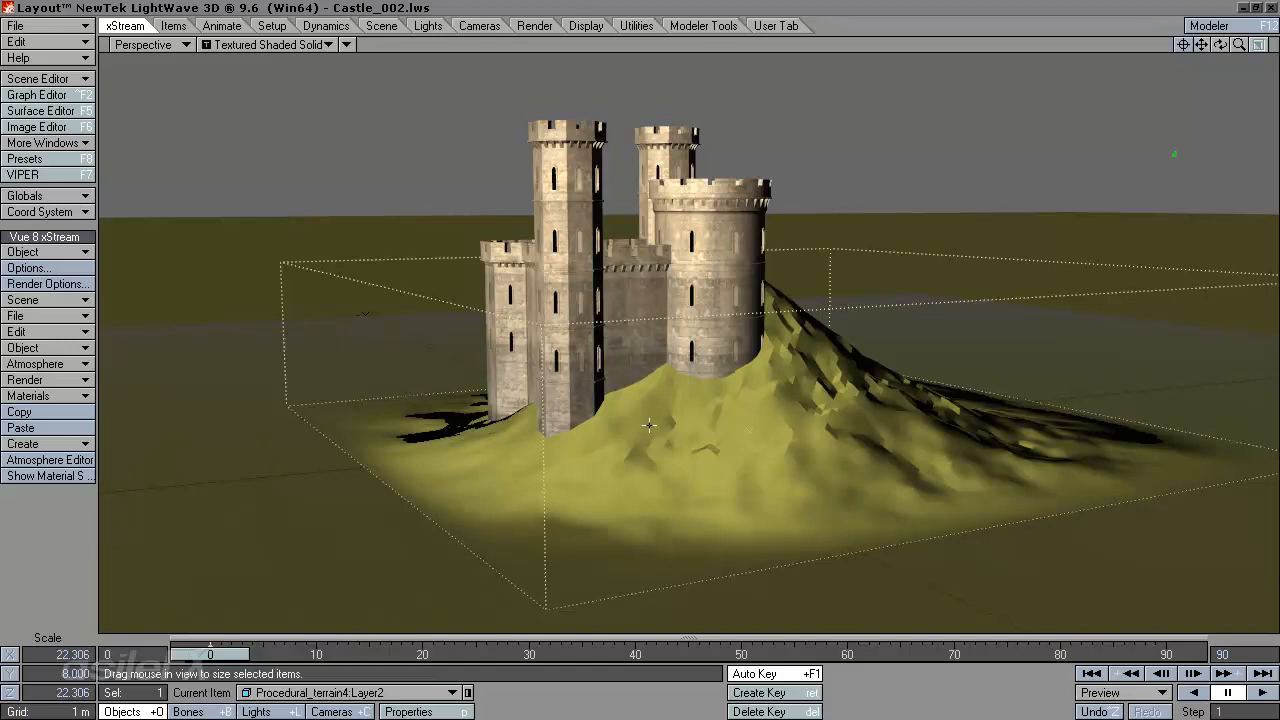
Open the selected procedural terrain in the Terrain Editor and widen the editor window.
left_click(78, 251)
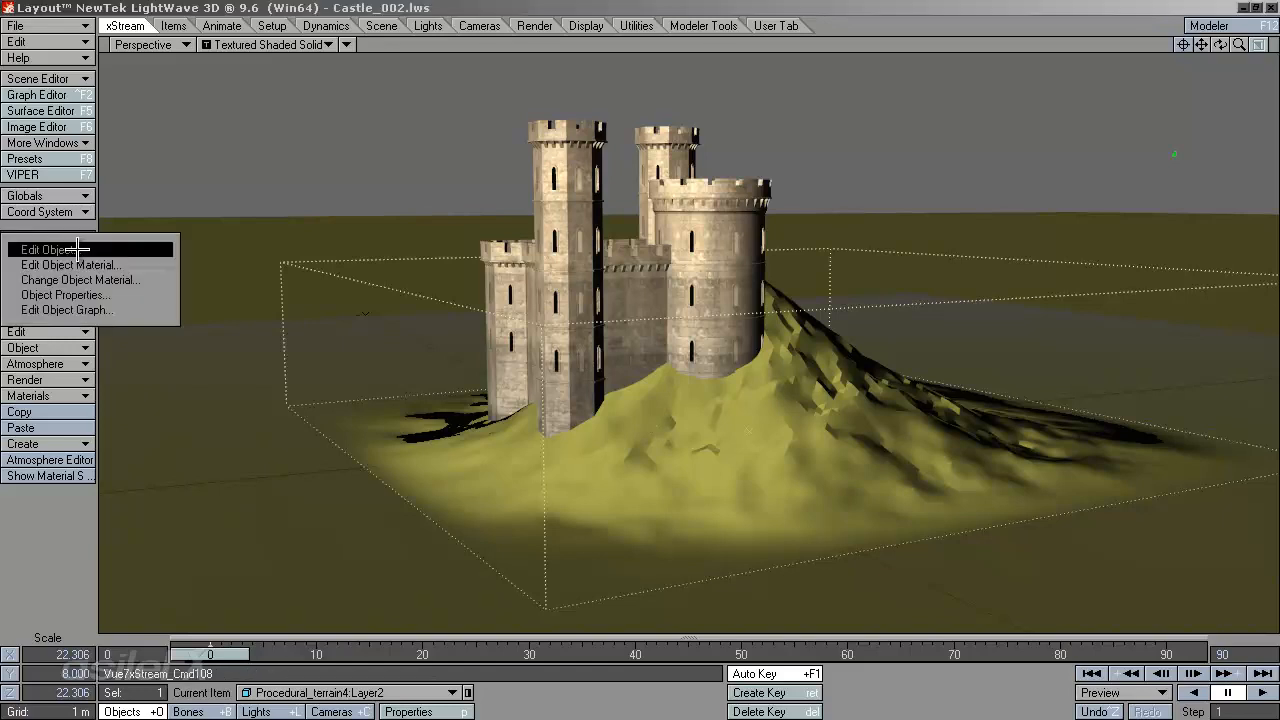
left_click(82, 249)
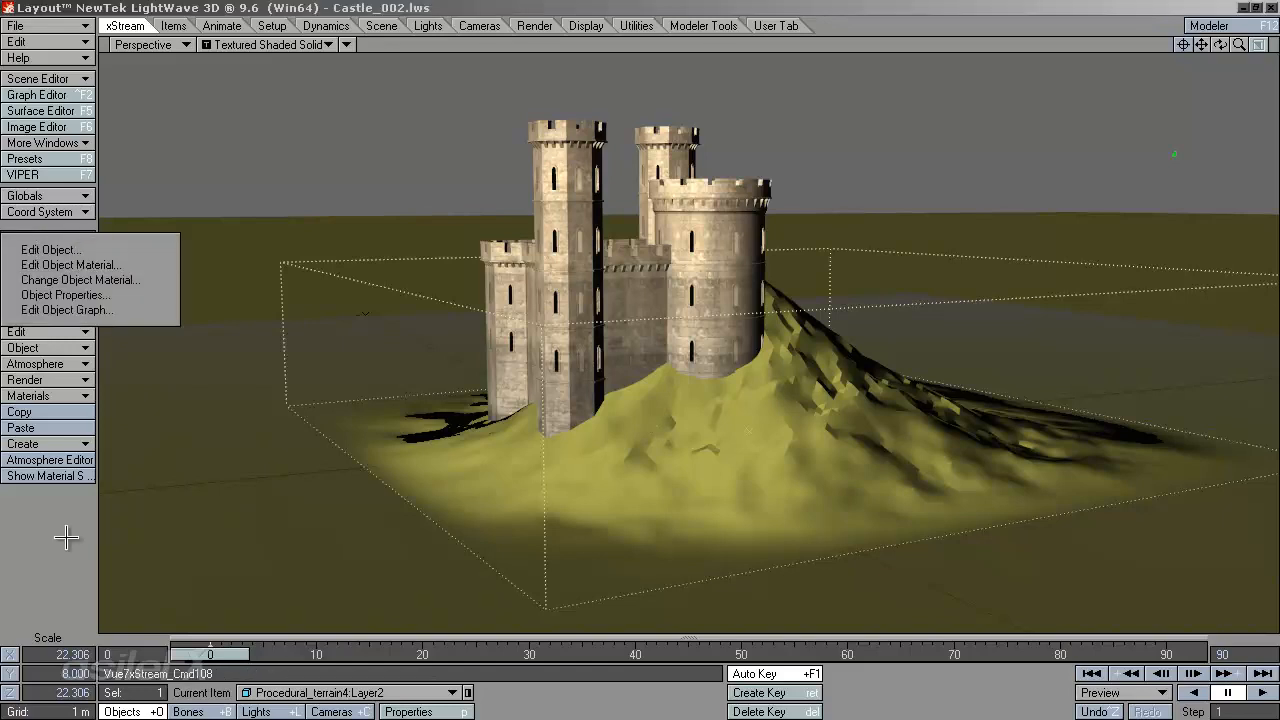
left_click(36, 347)
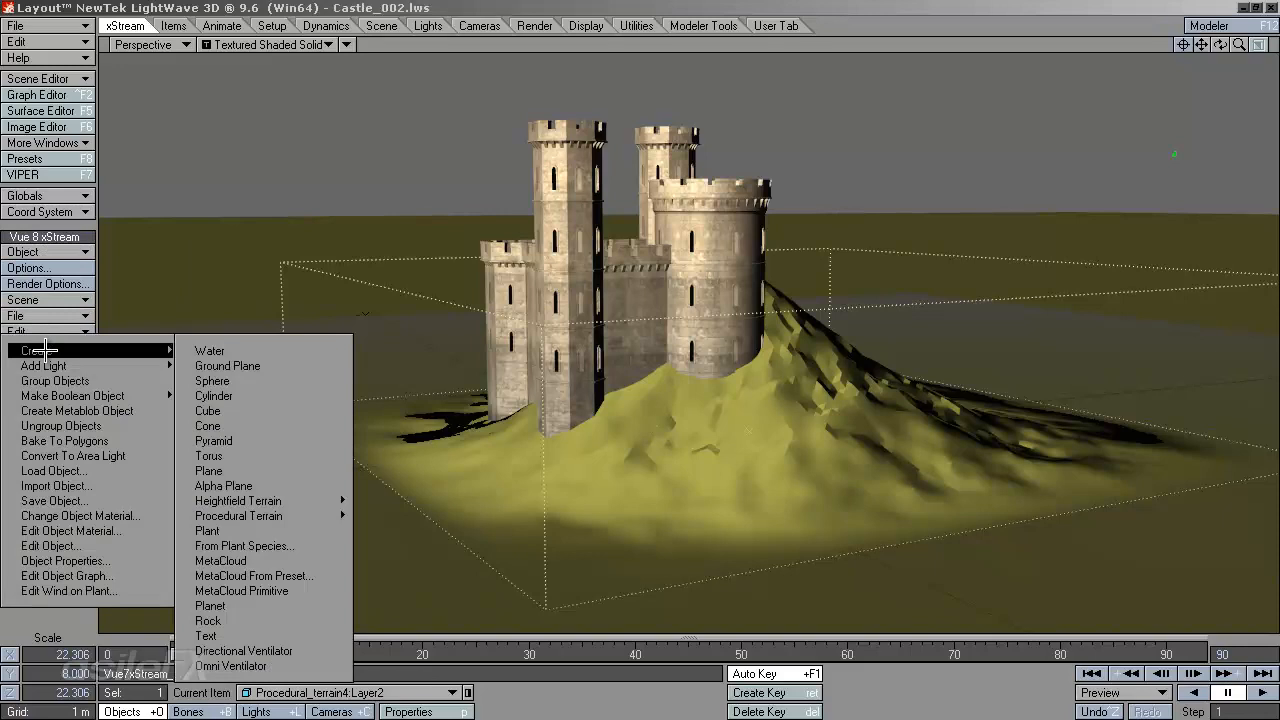
left_click(93, 548)
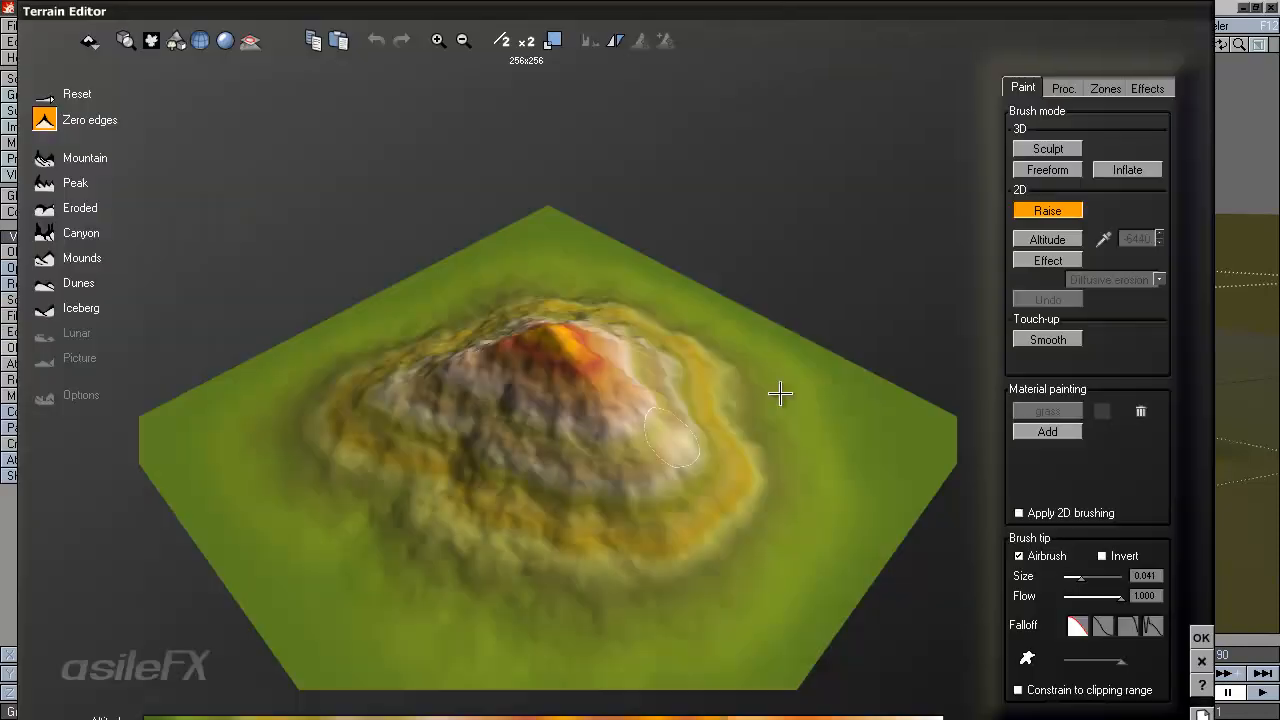
mouse_move(640, 4)
left_mouse_down()
mouse_move(640, 77)
mouse_move(640, 3)
mouse_move(609, 23)
mouse_move(621, 87)
mouse_move(627, 5)
left_mouse_up()
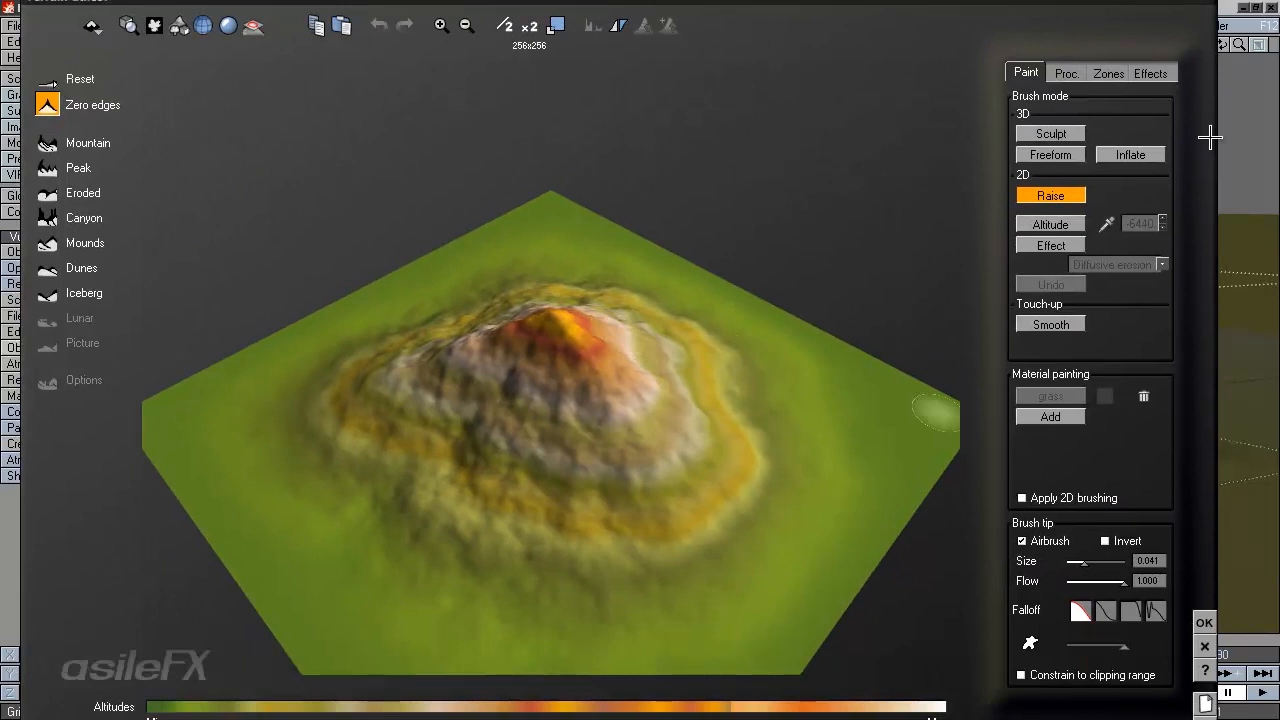
mouse_move(1208, 6)
left_mouse_down()
mouse_move(1258, 40)
mouse_move(1248, 48)
mouse_move(1193, 6)
left_mouse_up()
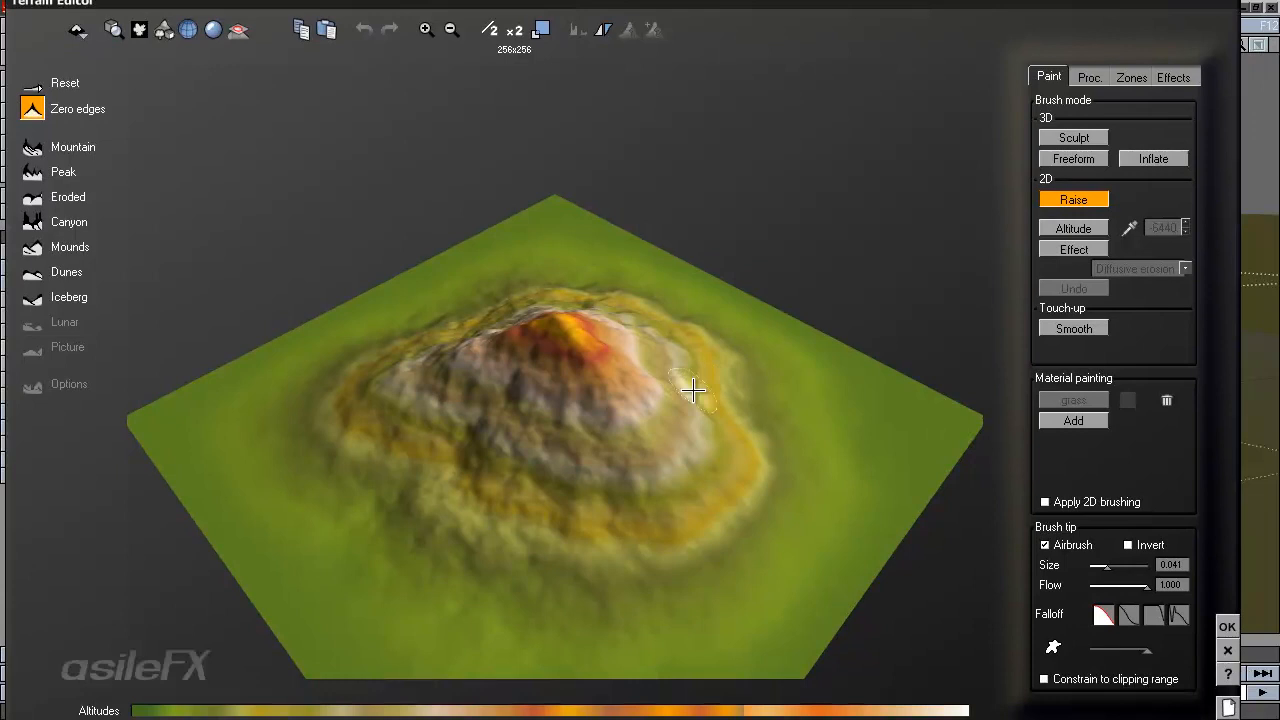
Raise the terrain's minimum clipping altitude slightly to cut off its flat outer edges, and accept the terrain.
right_click_drag(766, 494, 746, 463)
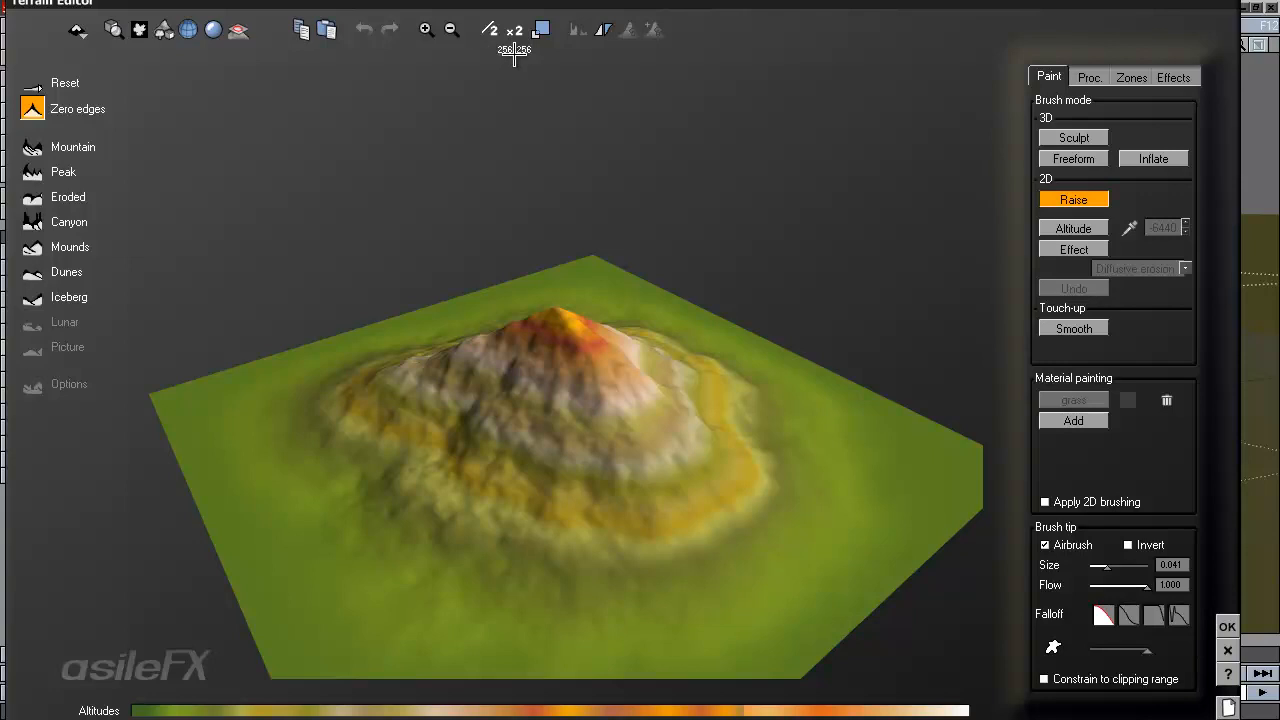
right_click_drag(824, 461, 698, 440)
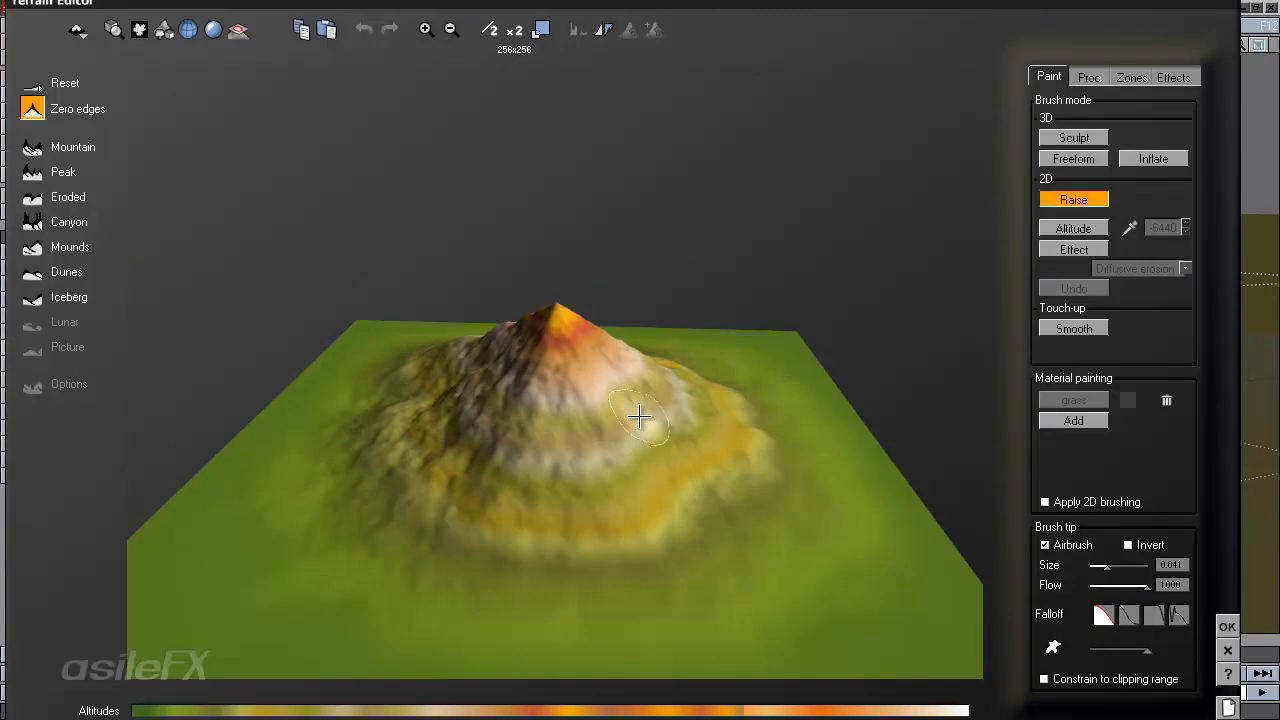
left_click_drag(639, 416, 558, 433)
left_click_drag(579, 275, 571, 400)
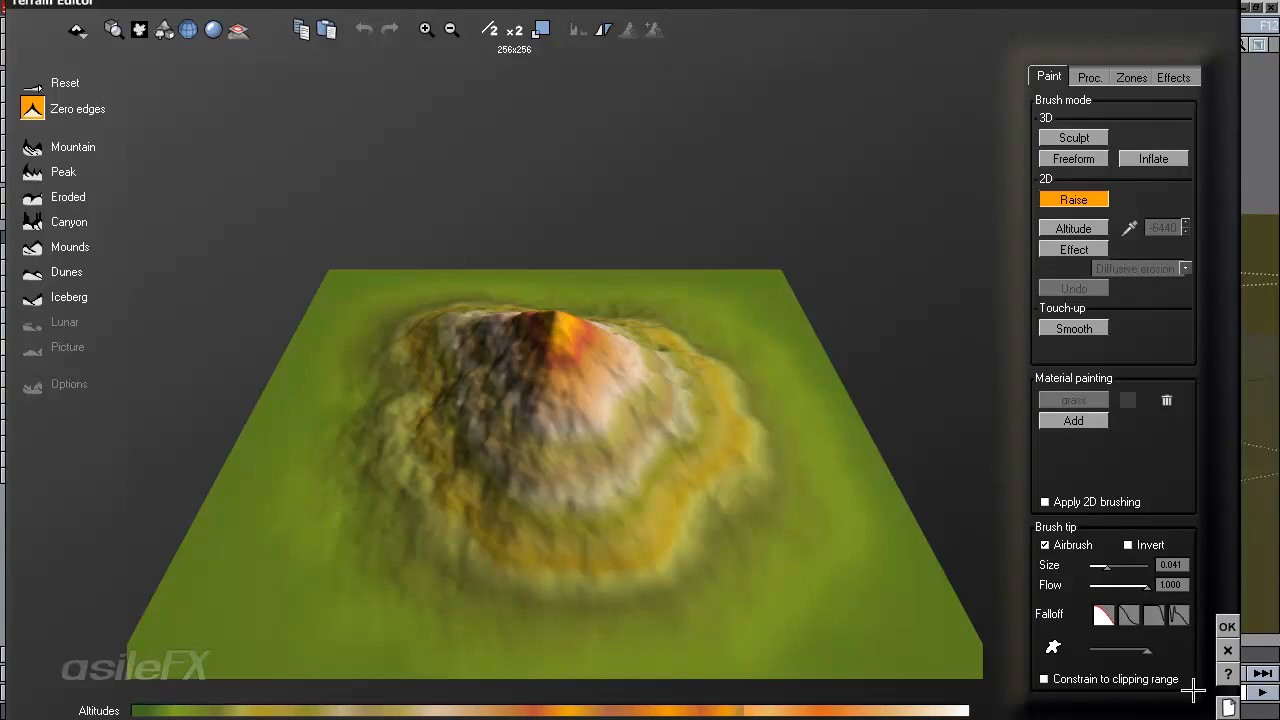
right_click_drag(723, 560, 794, 486)
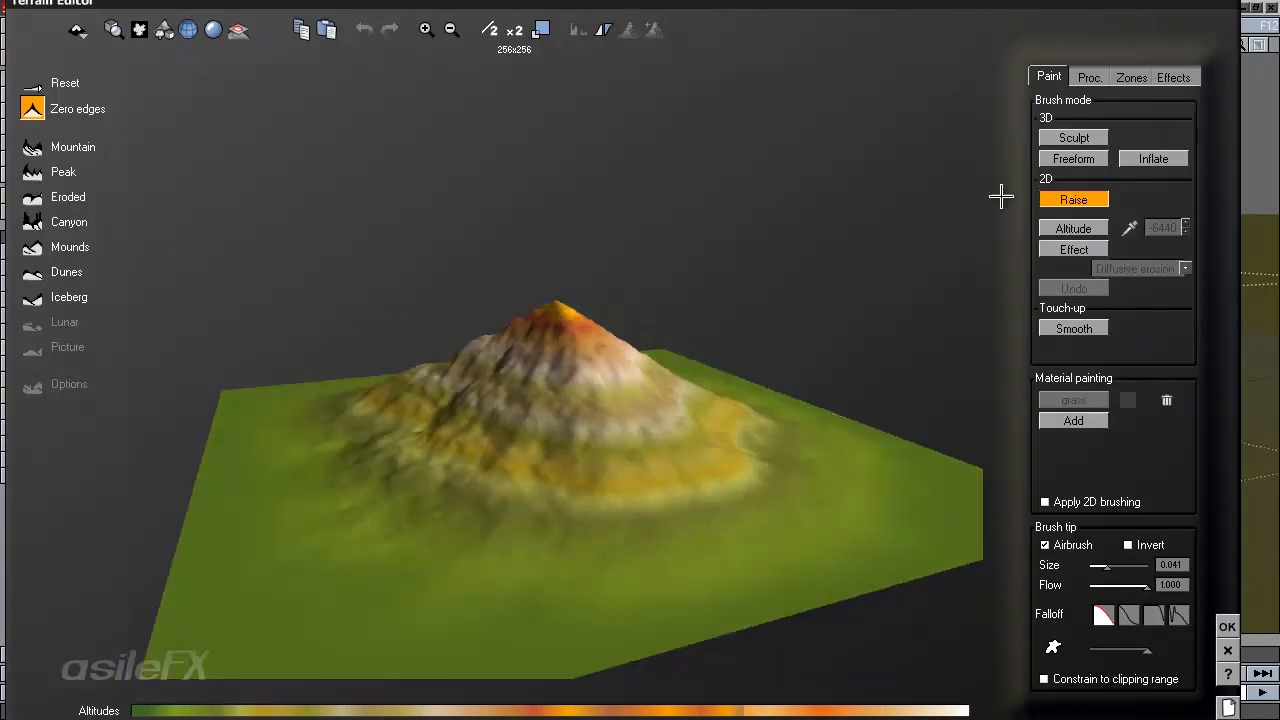
left_click(1089, 77)
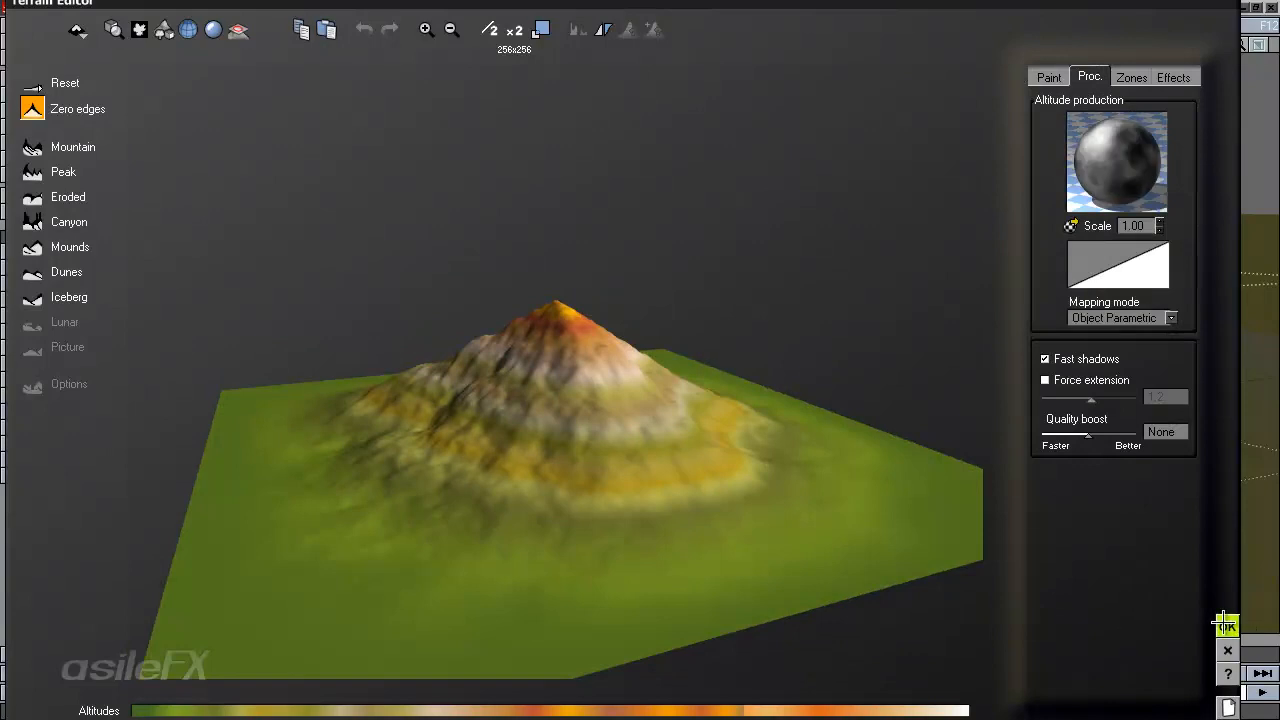
left_click_drag(1166, 703, 1167, 665)
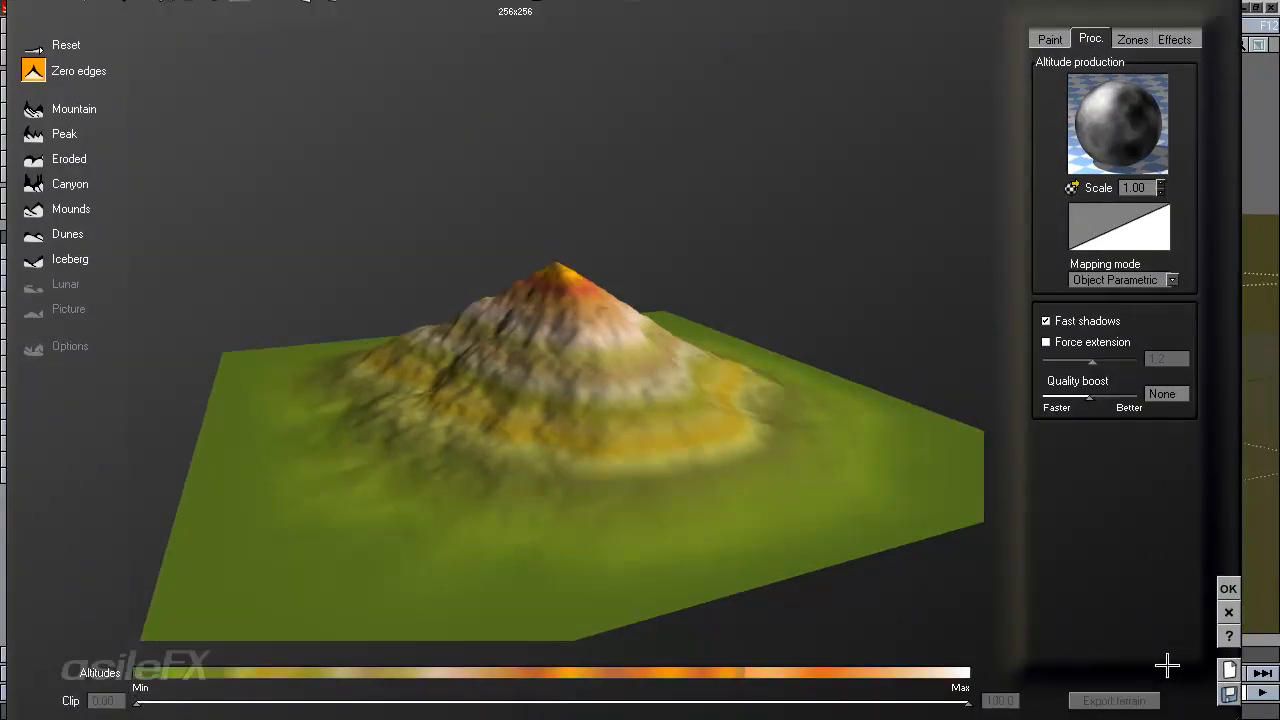
left_click_drag(135, 700, 172, 697)
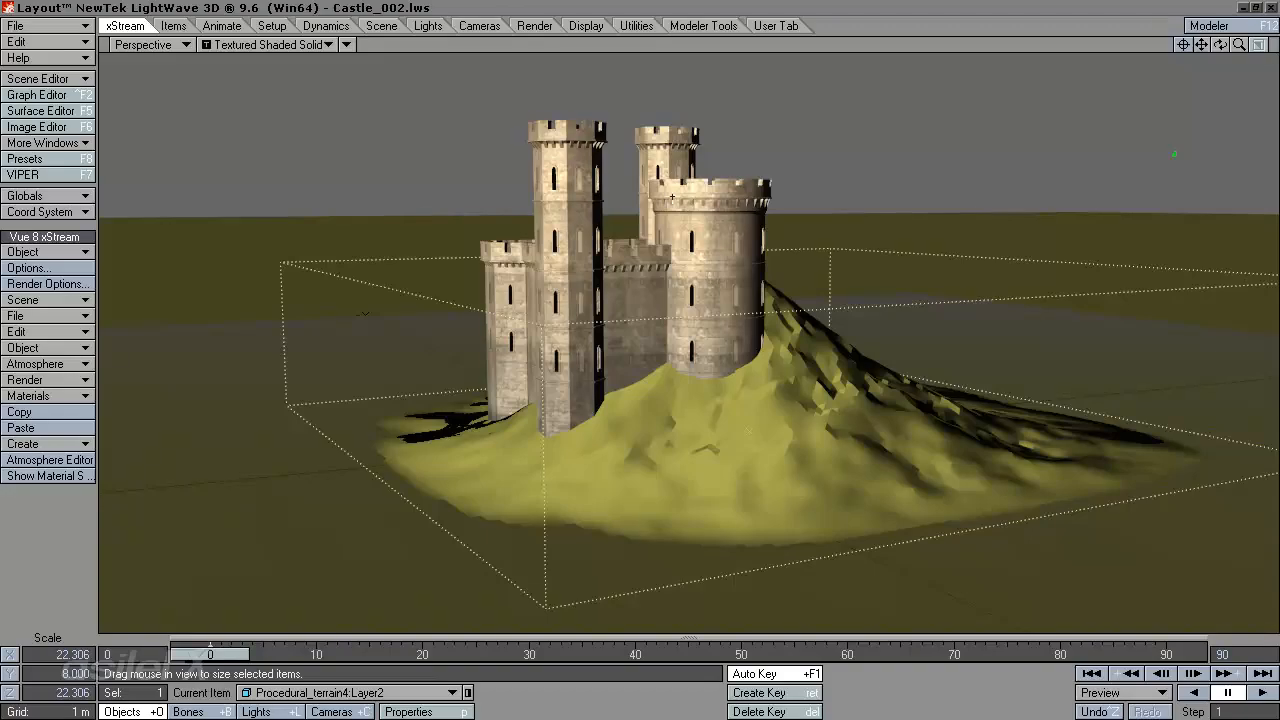
Reselect the procedural terrain and show the scene as Textured Shaded Solid Wireframe to examine its mesh around the castle.
key("Up")
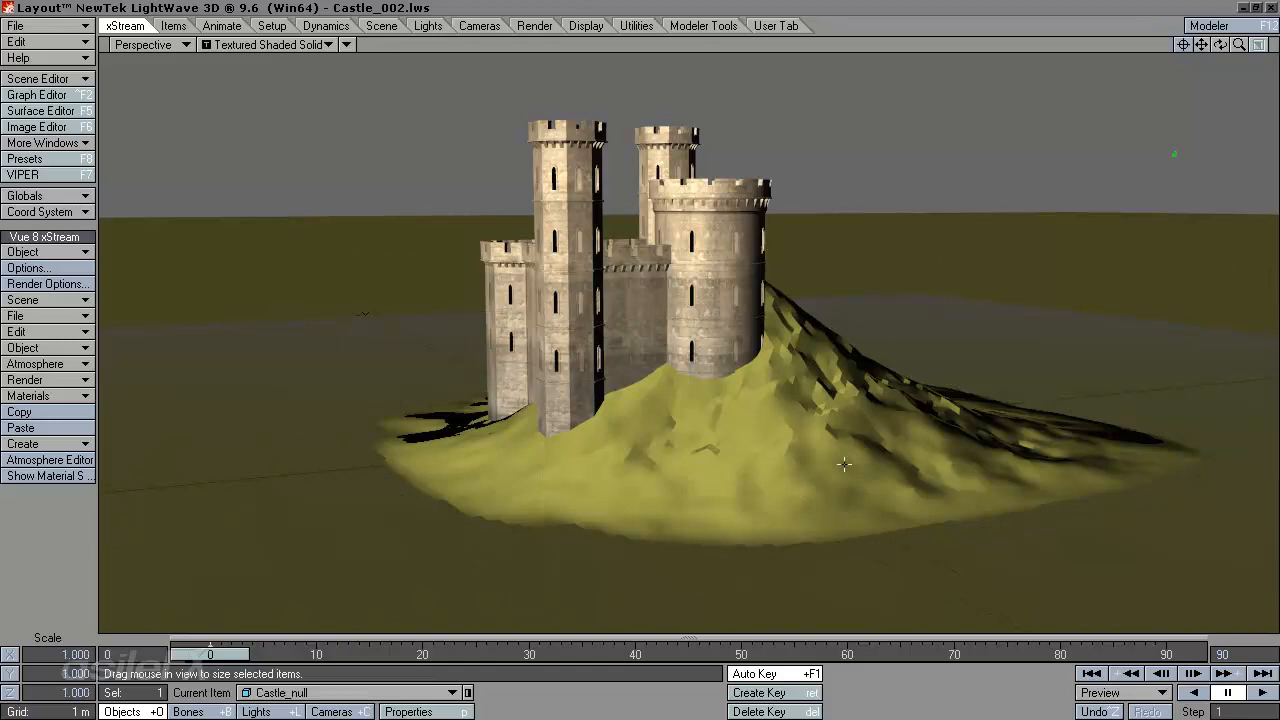
left_click(945, 449)
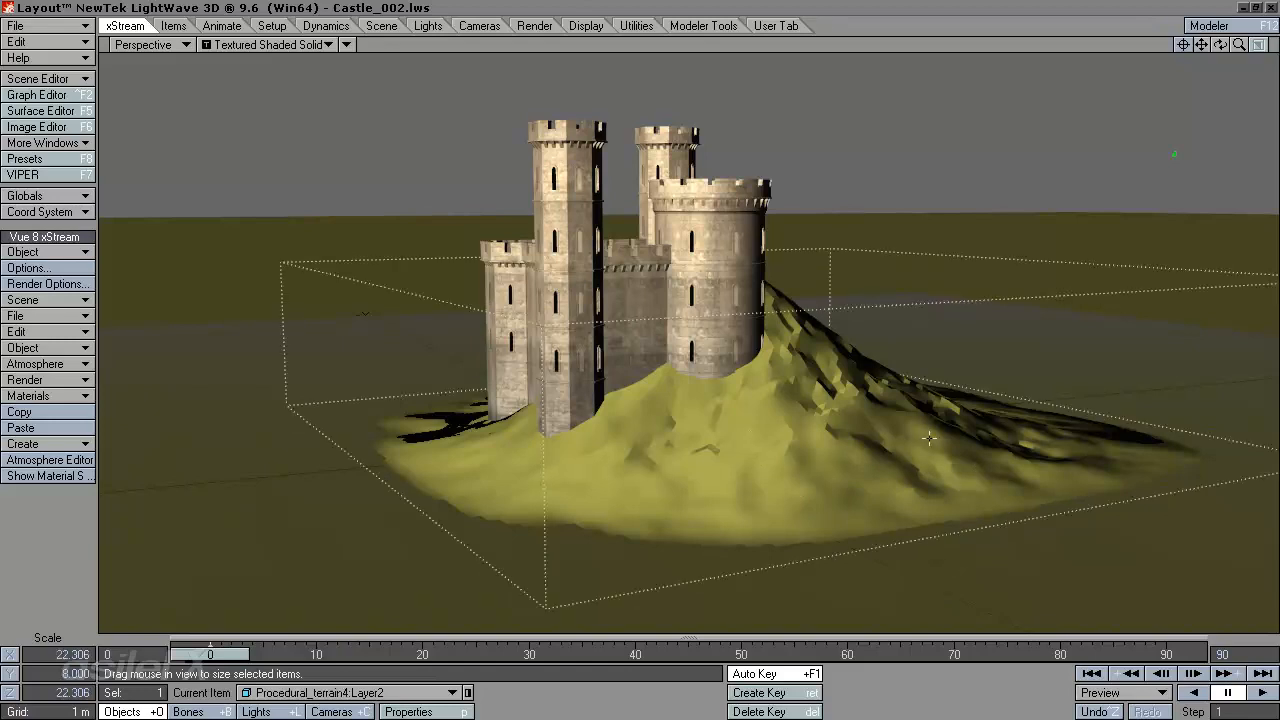
left_click(273, 44)
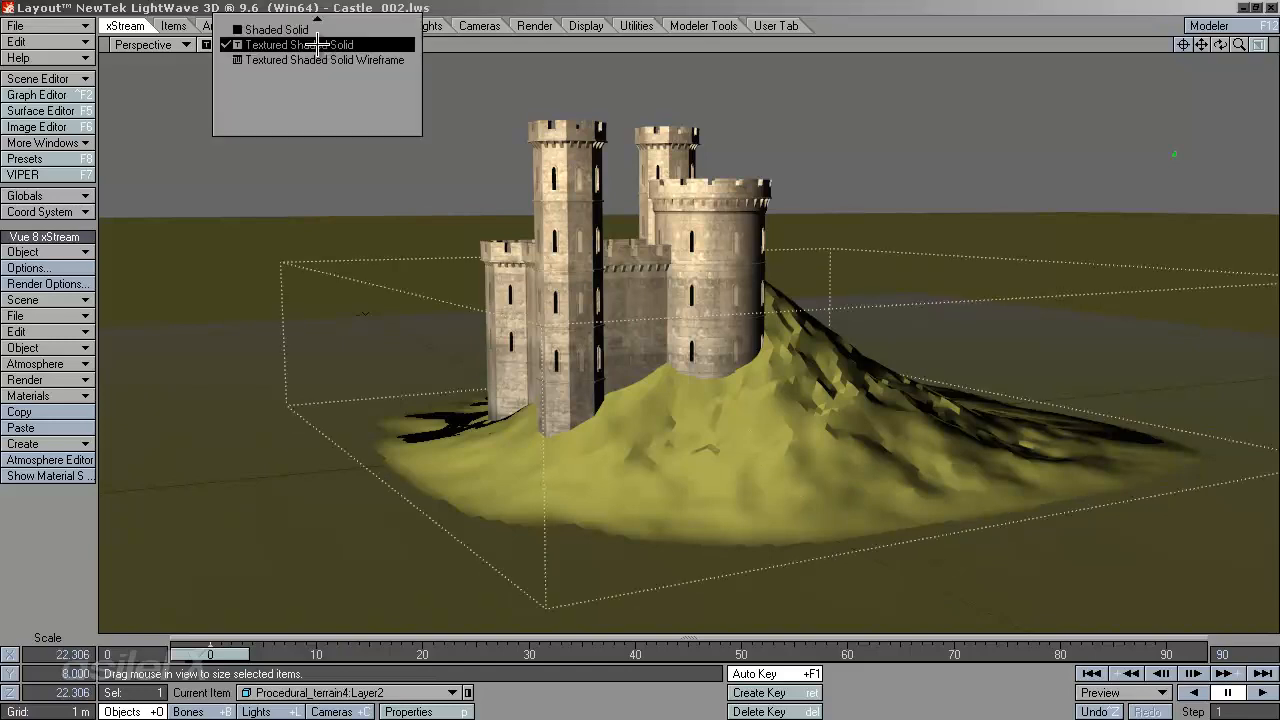
left_click(345, 117)
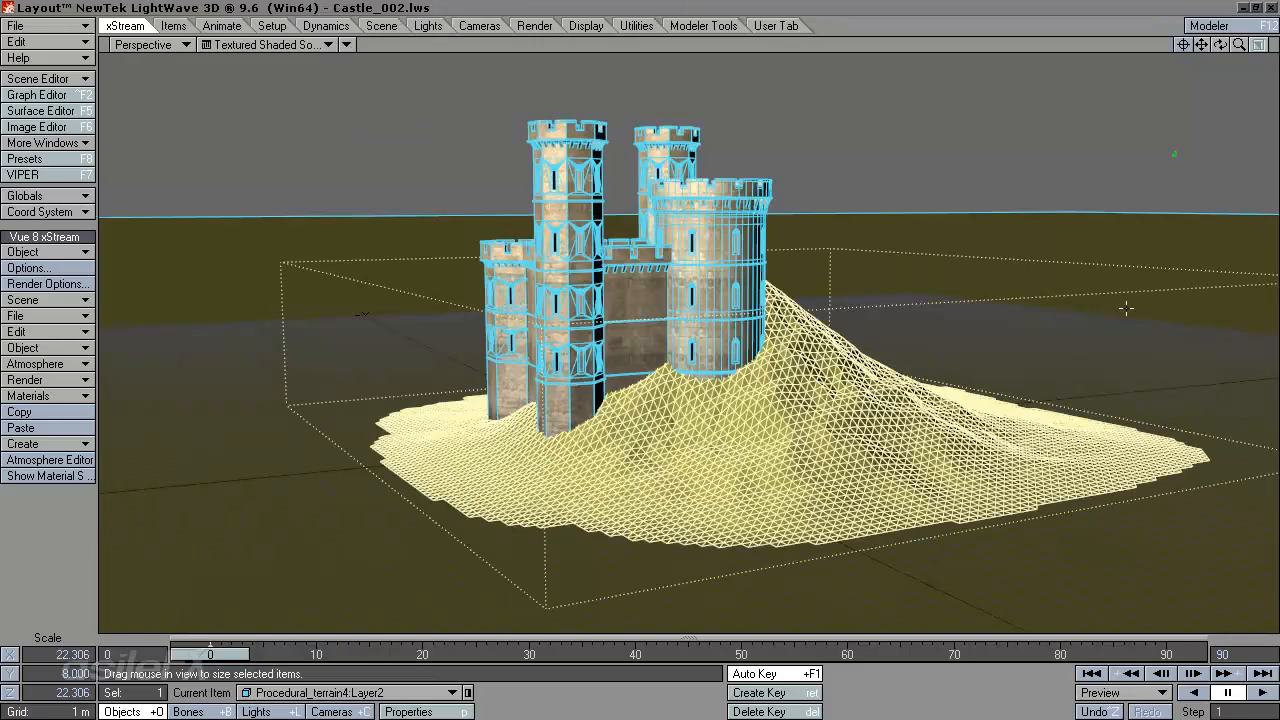
left_click_drag(1239, 44, 651, 349)
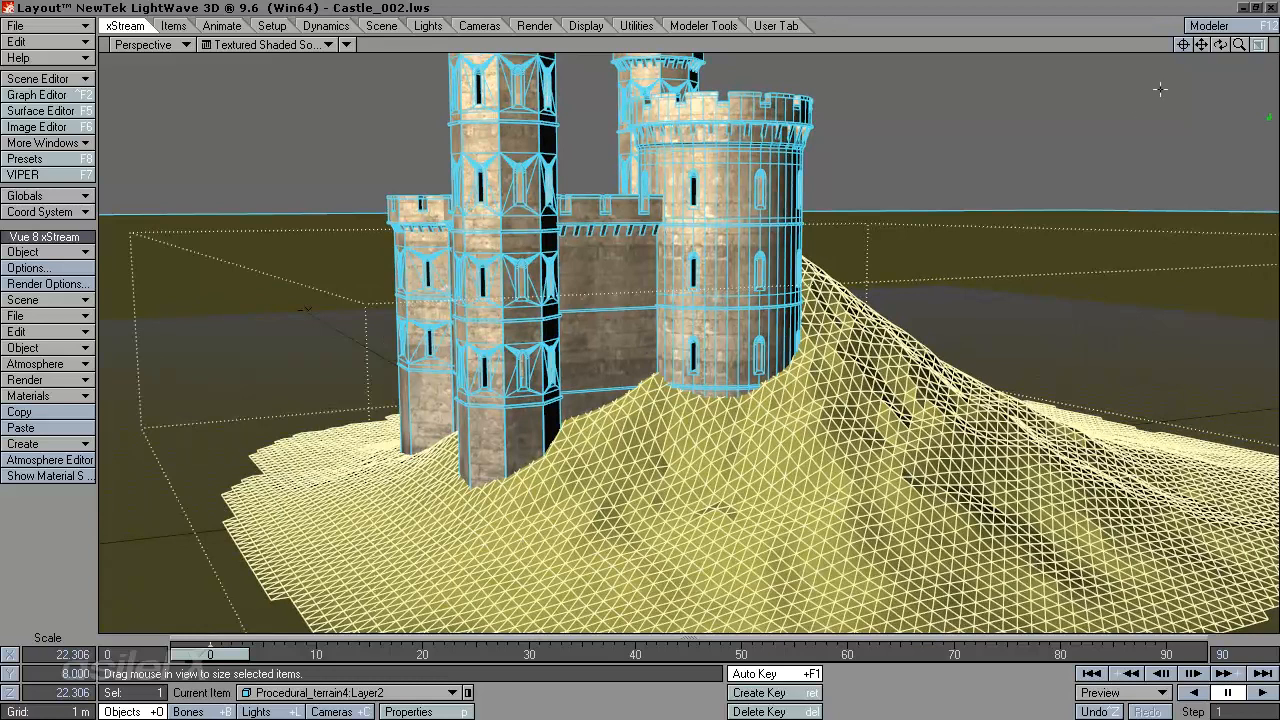
left_click_drag(1220, 44, 640, 354)
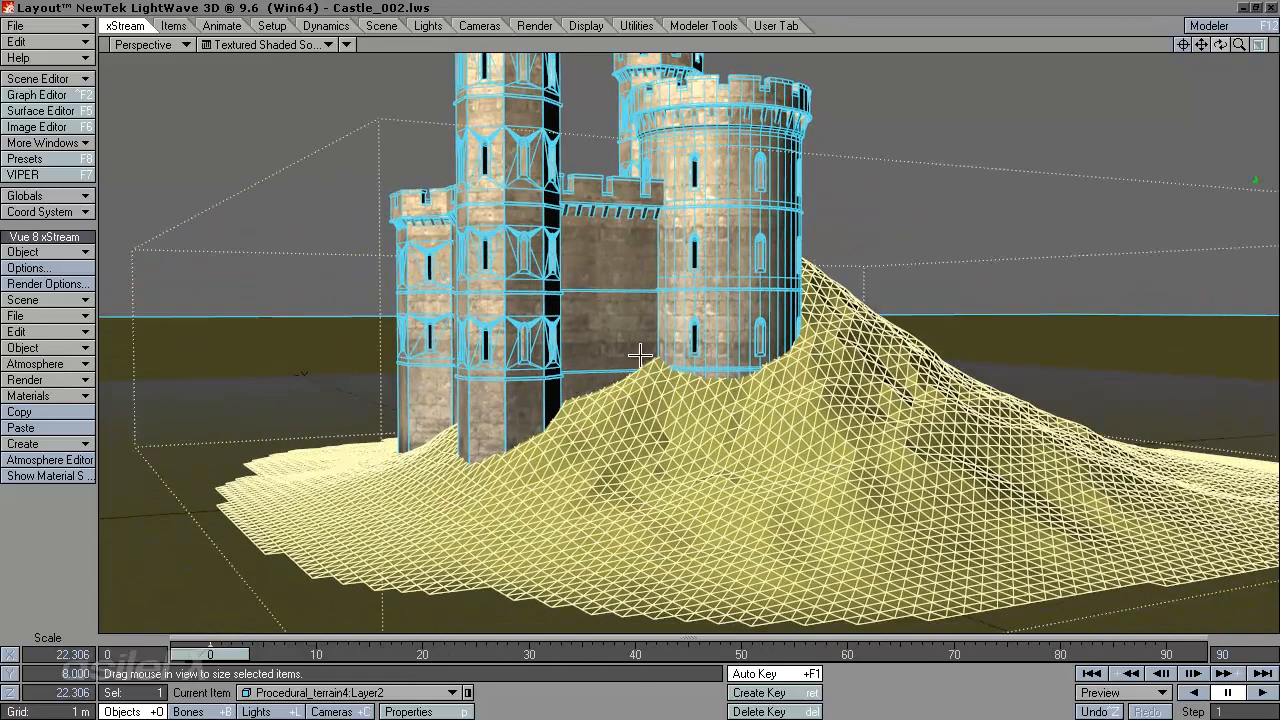
Switch to the camera view and move the camera in close to the base of the castle walls.
left_click(143, 44)
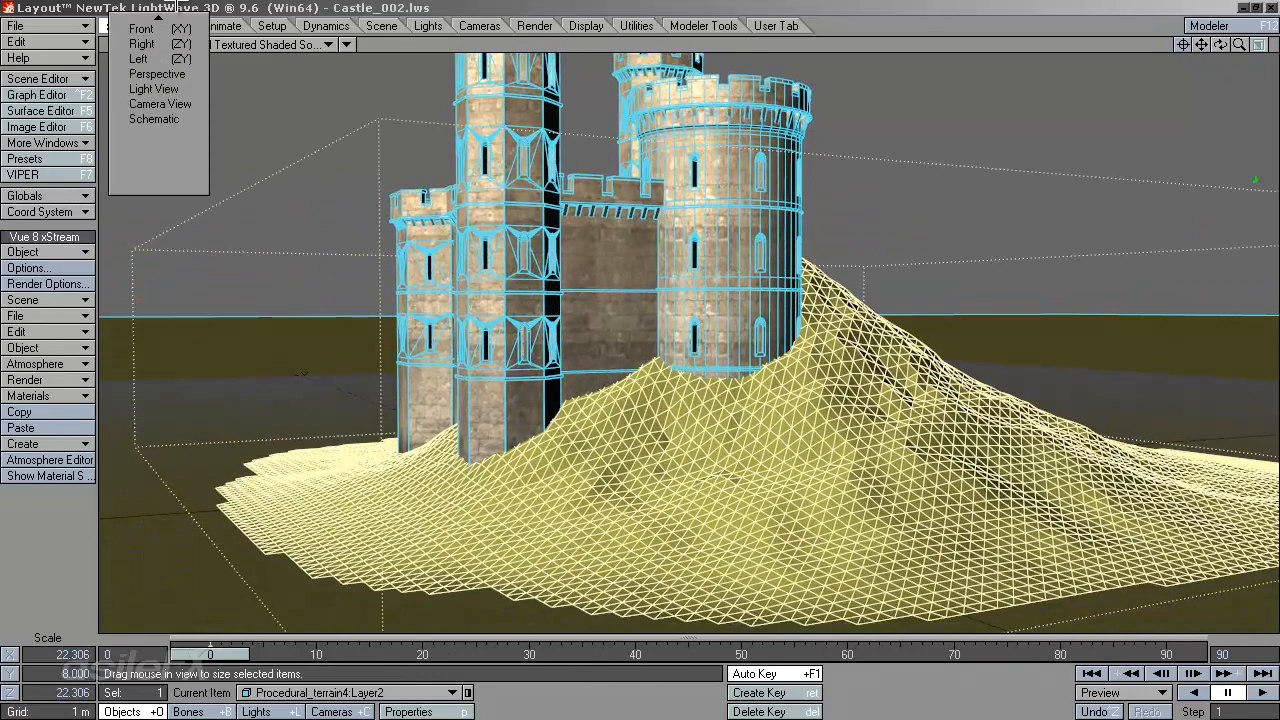
left_click(155, 119)
left_click(160, 44)
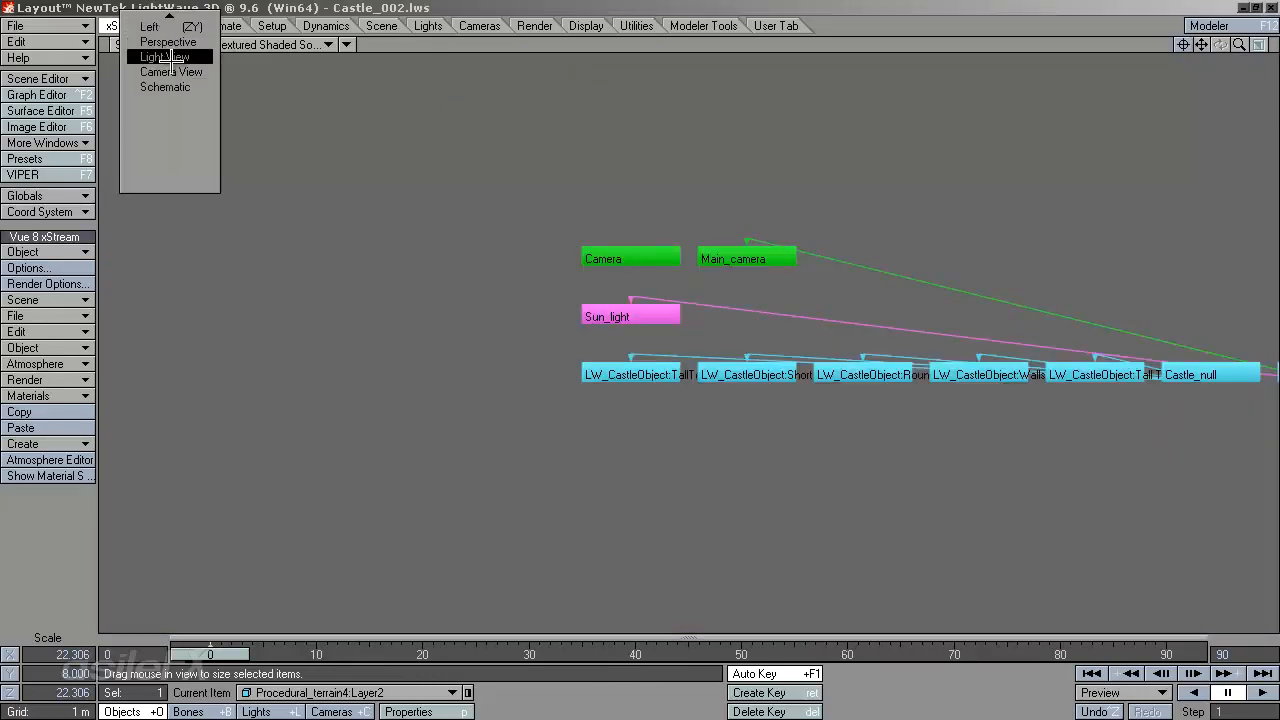
left_click(171, 72)
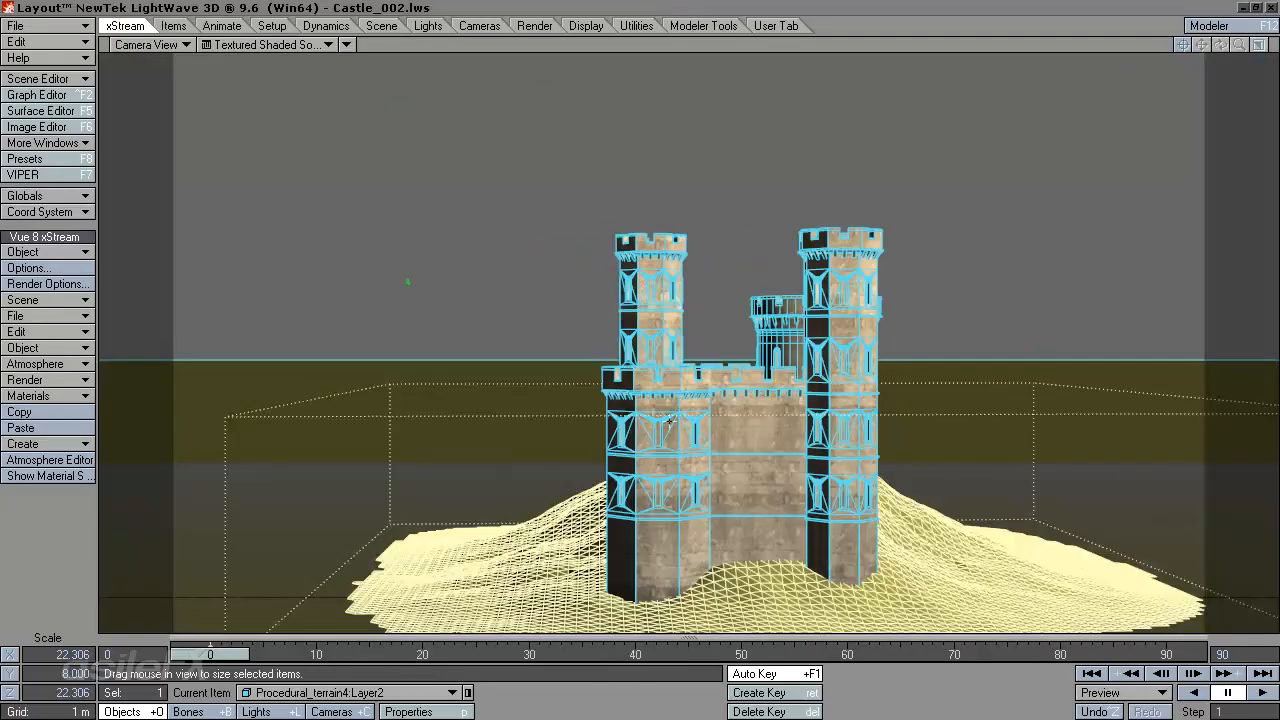
key("shift+c")
left_click_drag(654, 468, 672, 145)
right_click_drag(656, 350, 663, 480)
Select the procedural terrain, increase its mesh resolution above 256x256 in the Terrain Editor and accept the change.
key("shift+o")
key("Down")
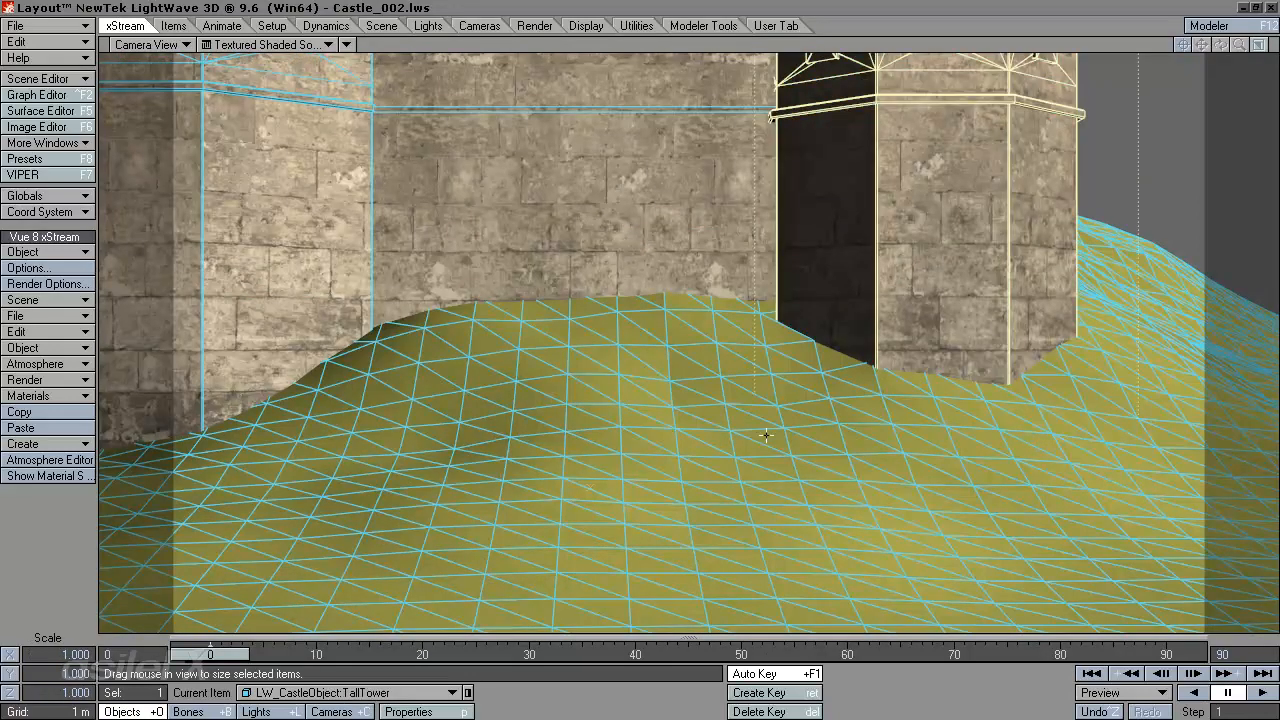
left_click(1196, 260)
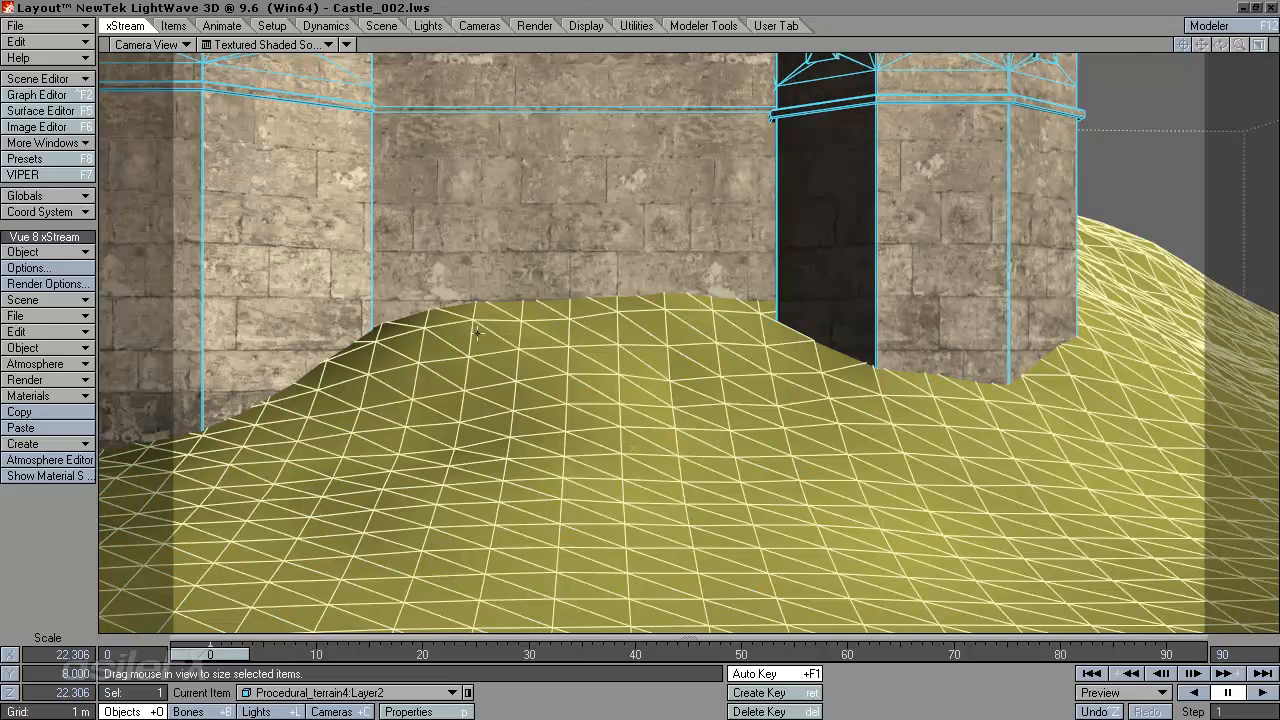
left_click(469, 286, "ctrl+shift")
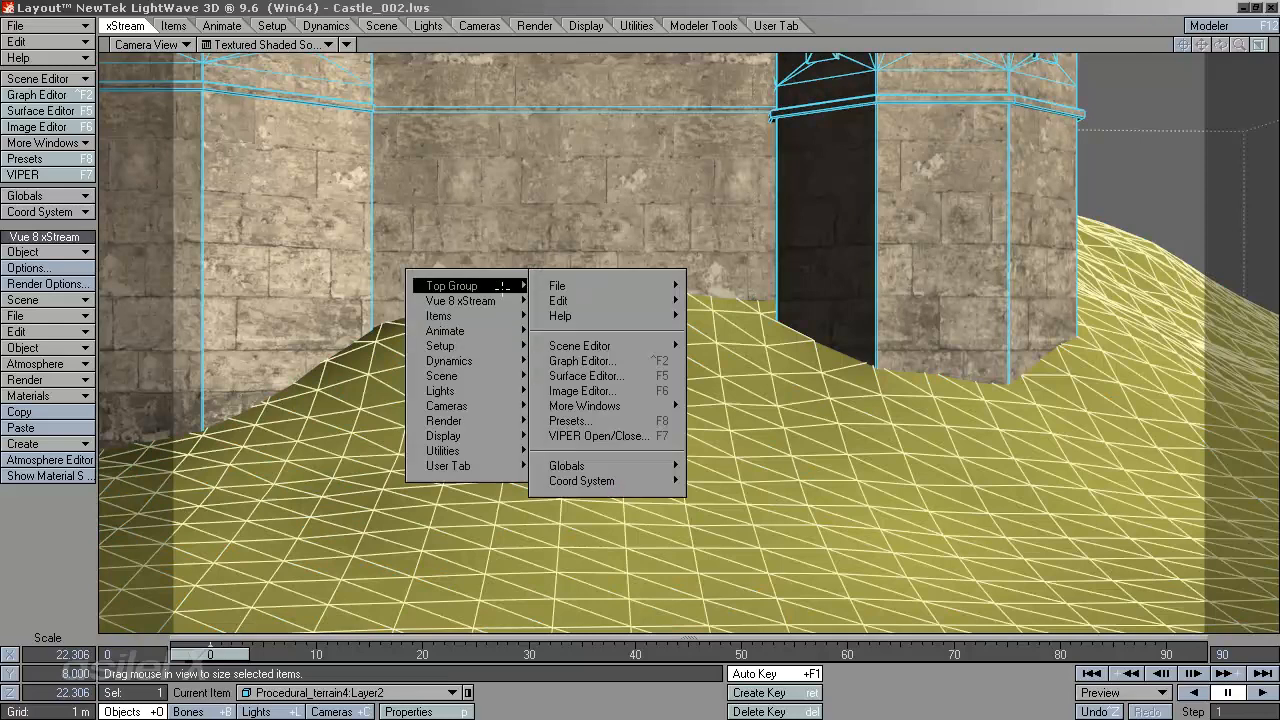
mouse_move(500, 300)
left_click(607, 331)
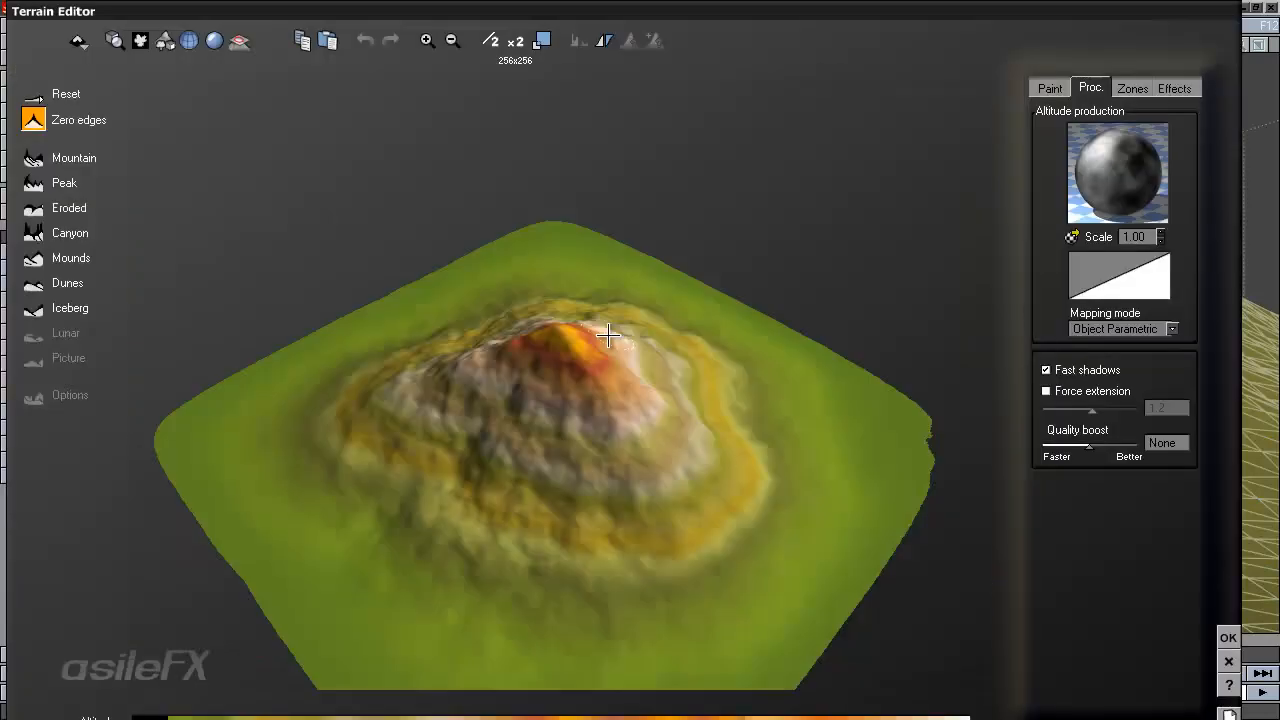
left_click(1228, 638)
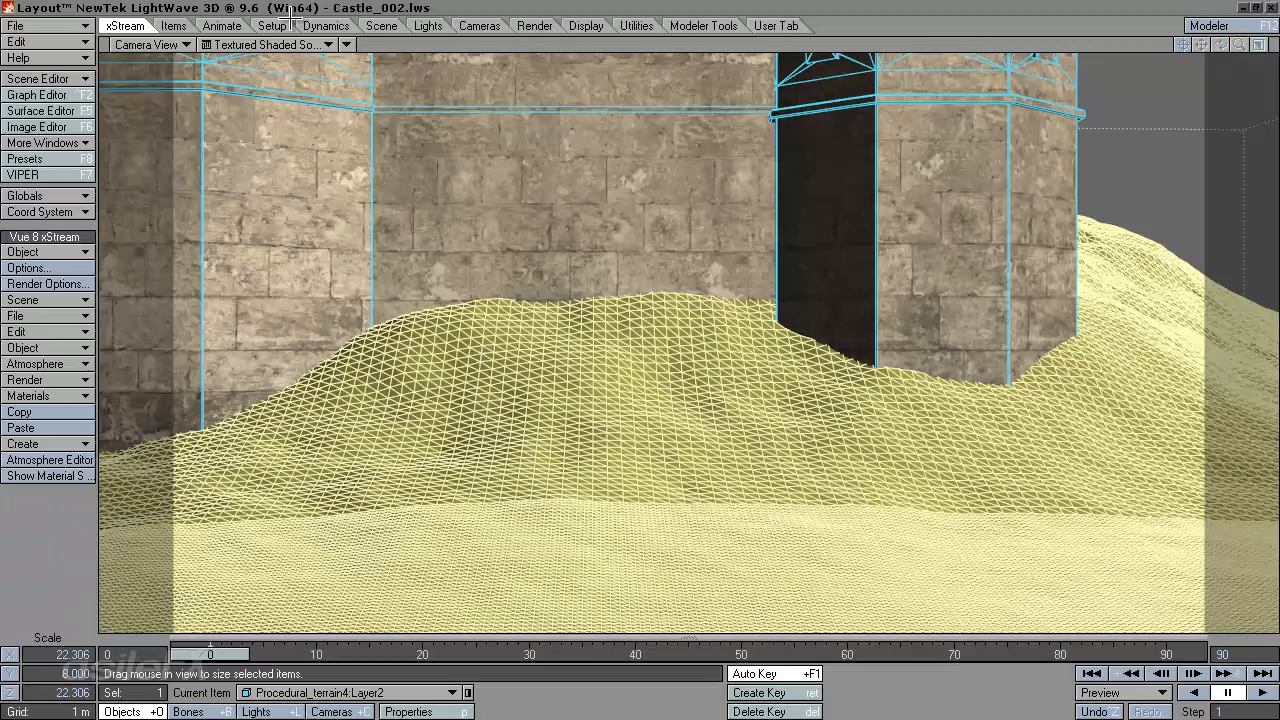
Return to the perspective view with Textured Shaded Solid shading and examine the refined terrain around the tower bases.
left_click(180, 45)
left_click(180, 17)
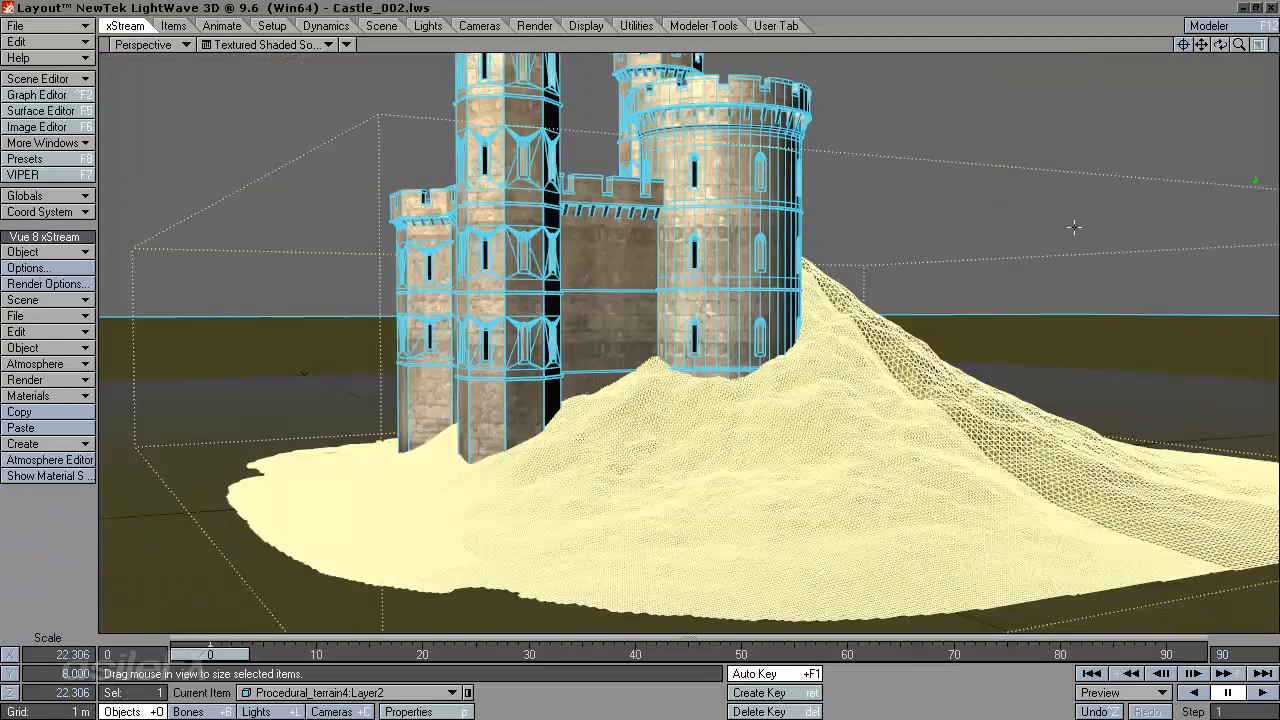
left_click_drag(1220, 45, 656, 378)
left_click_drag(1239, 45, 656, 338)
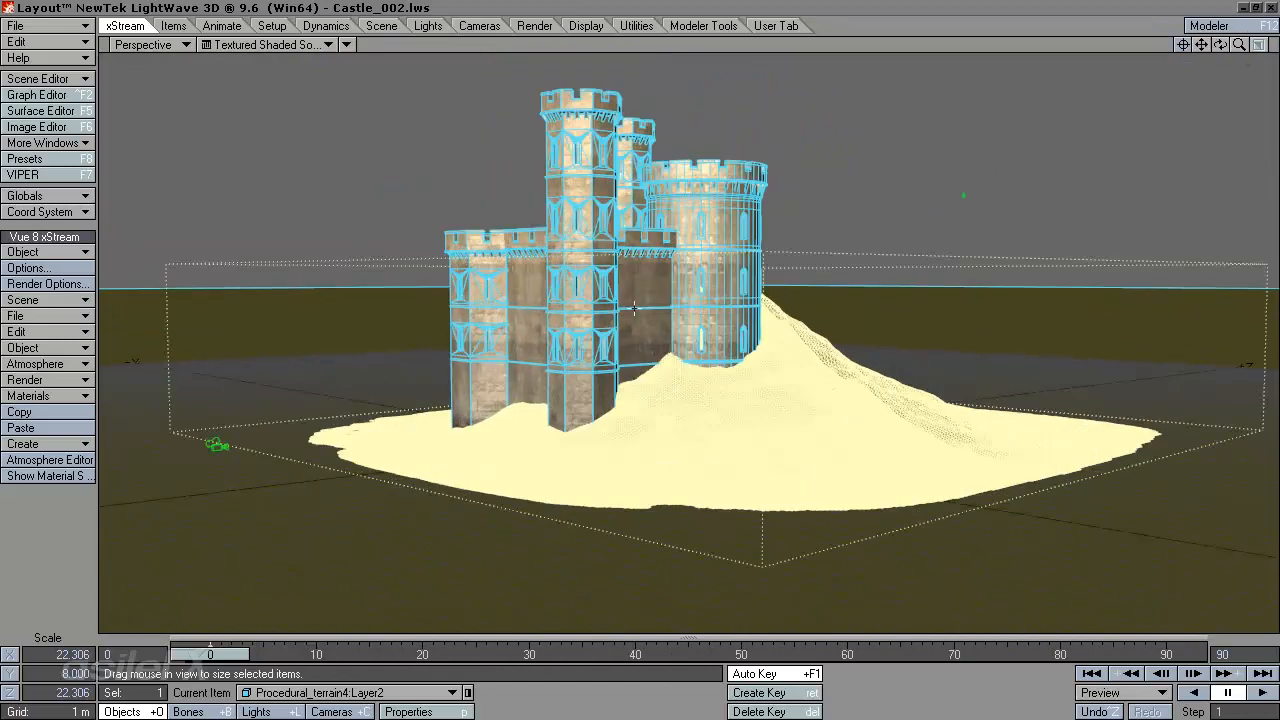
key("t")
key("shift+c")
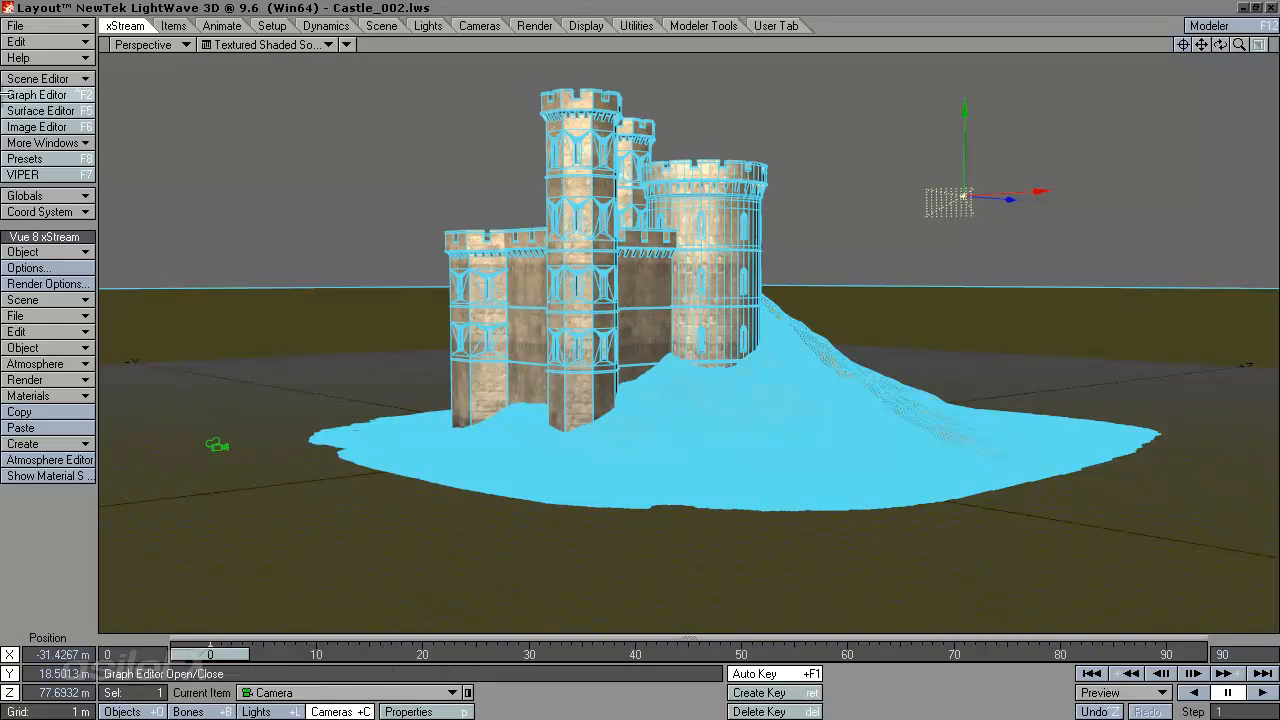
left_click(298, 50)
left_click(331, 104)
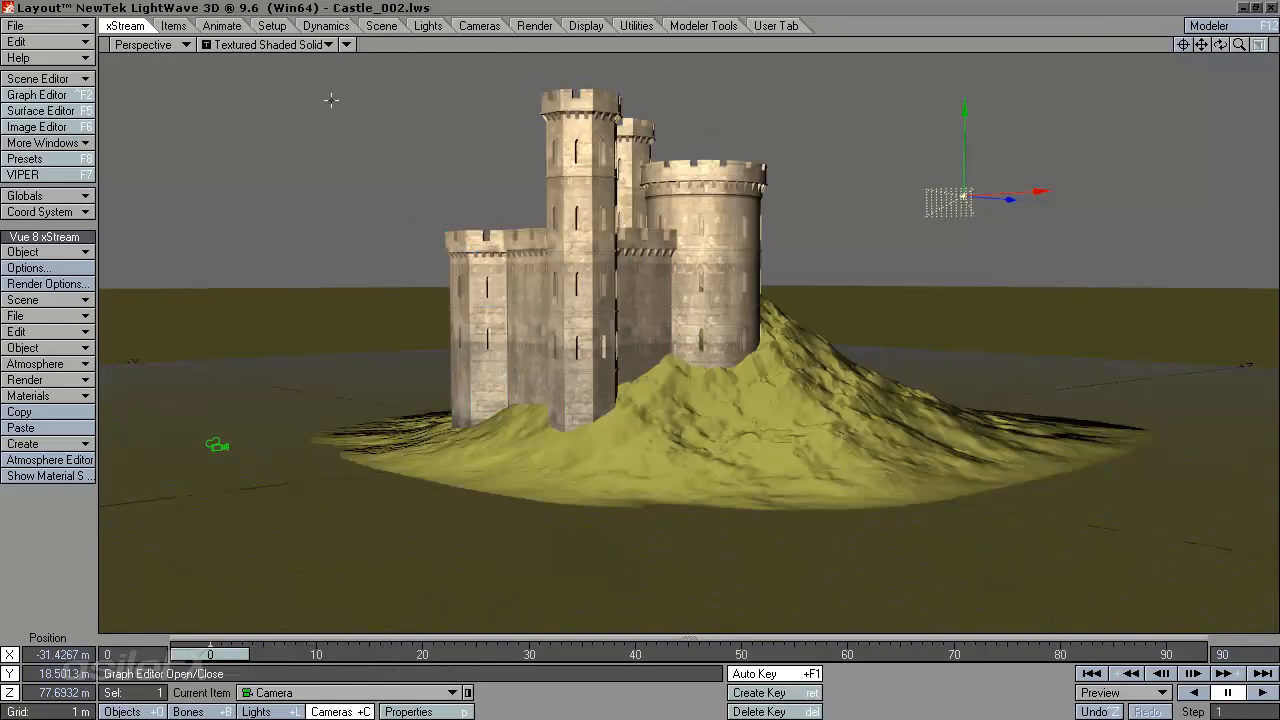
left_click_drag(1238, 45, 313, 490)
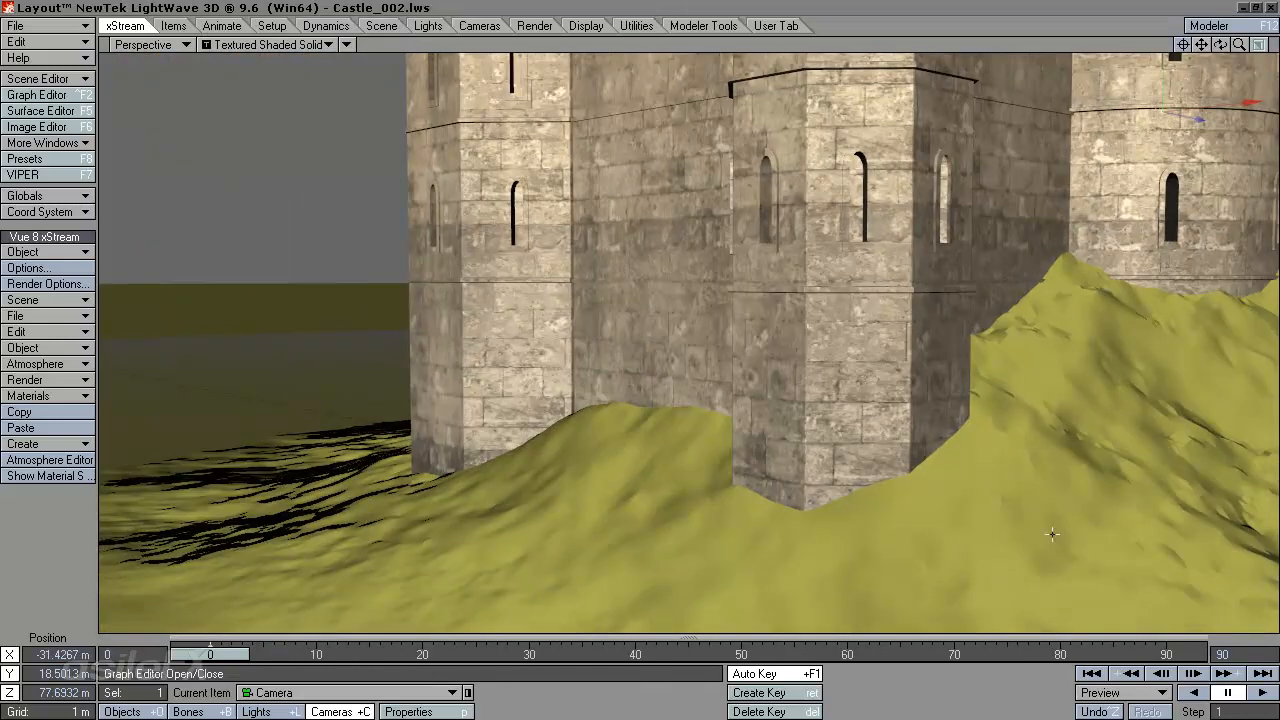
In the Surface Editor, set the terrain surface's Smooth Threshold to 89° and turn off Double Sided.
left_click(1149, 509)
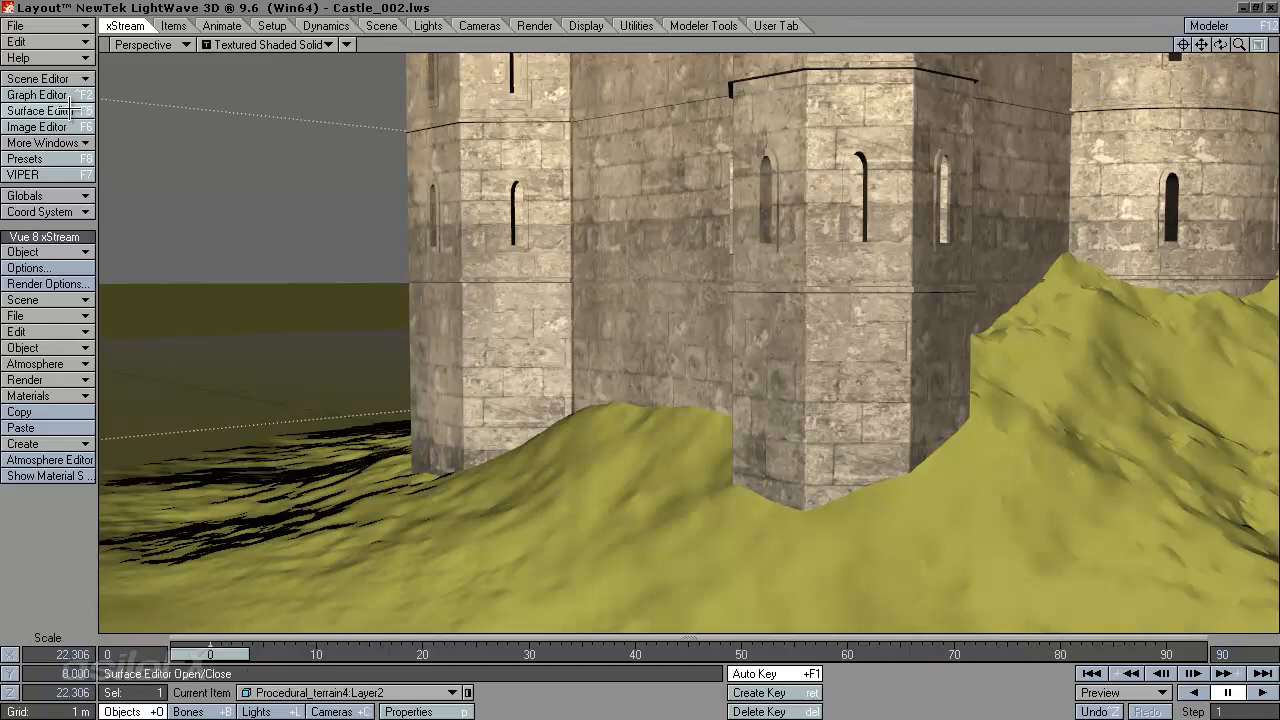
left_click(40, 110)
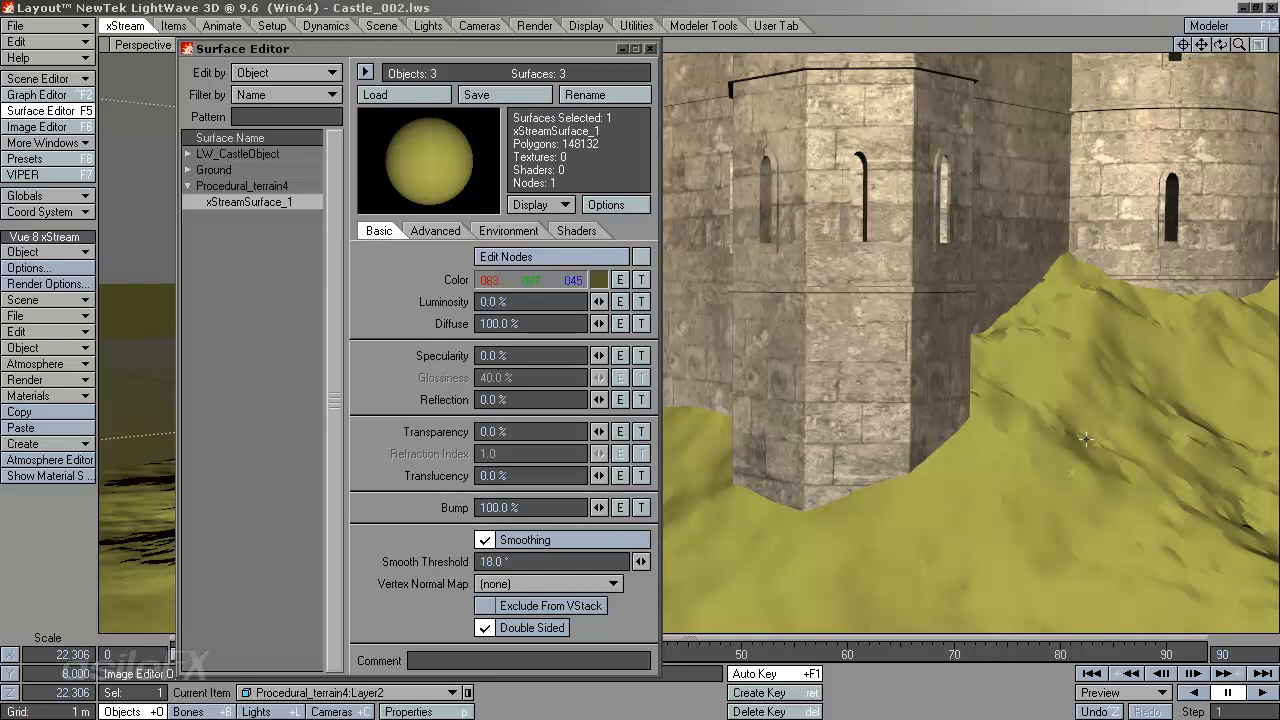
left_click_drag(331, 44, 667, 29)
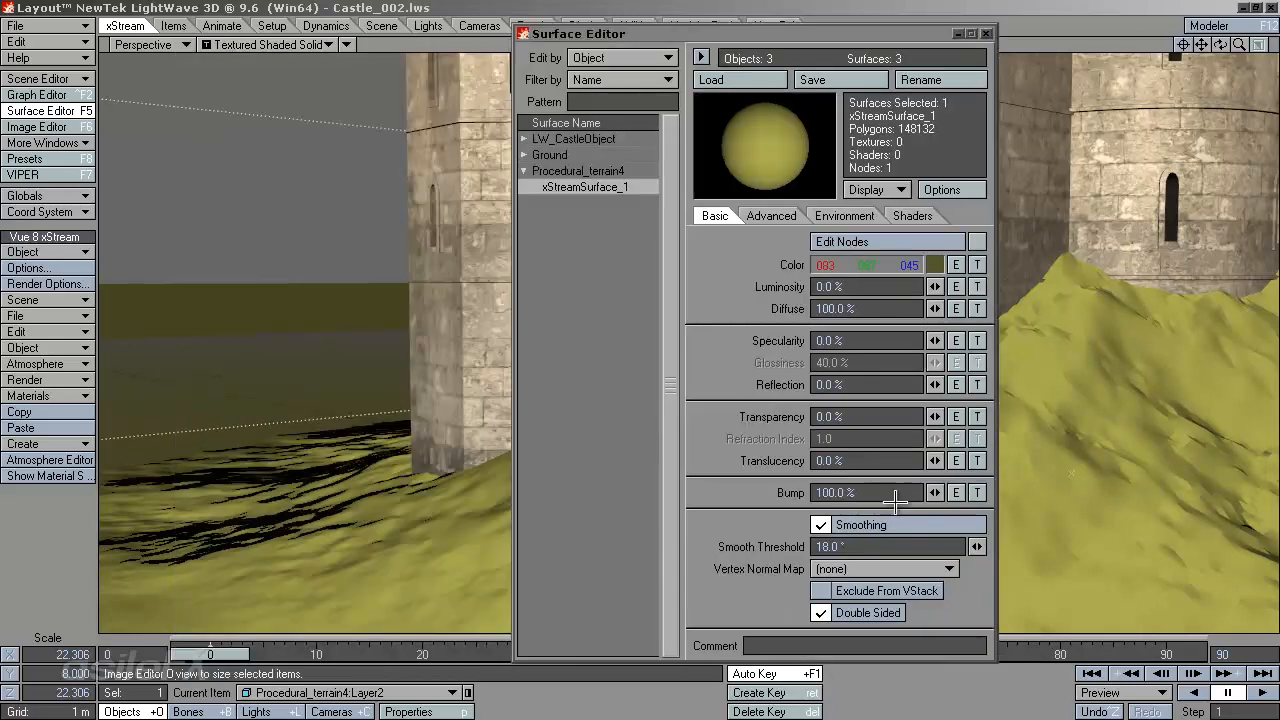
left_click(940, 546)
type("89")
key("Return")
left_click(864, 612)
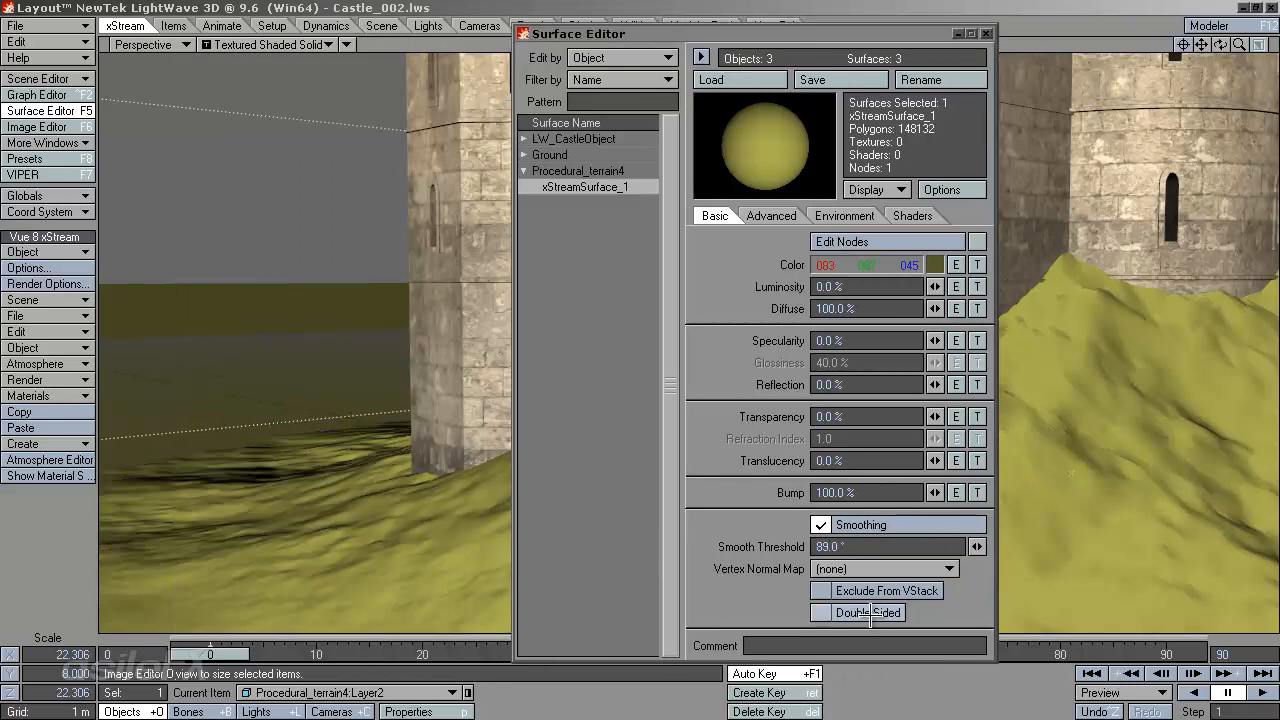
Close the Surface Editor and add a Rural Maple Tree to the scene from the Trees plant species collection.
left_click(987, 33)
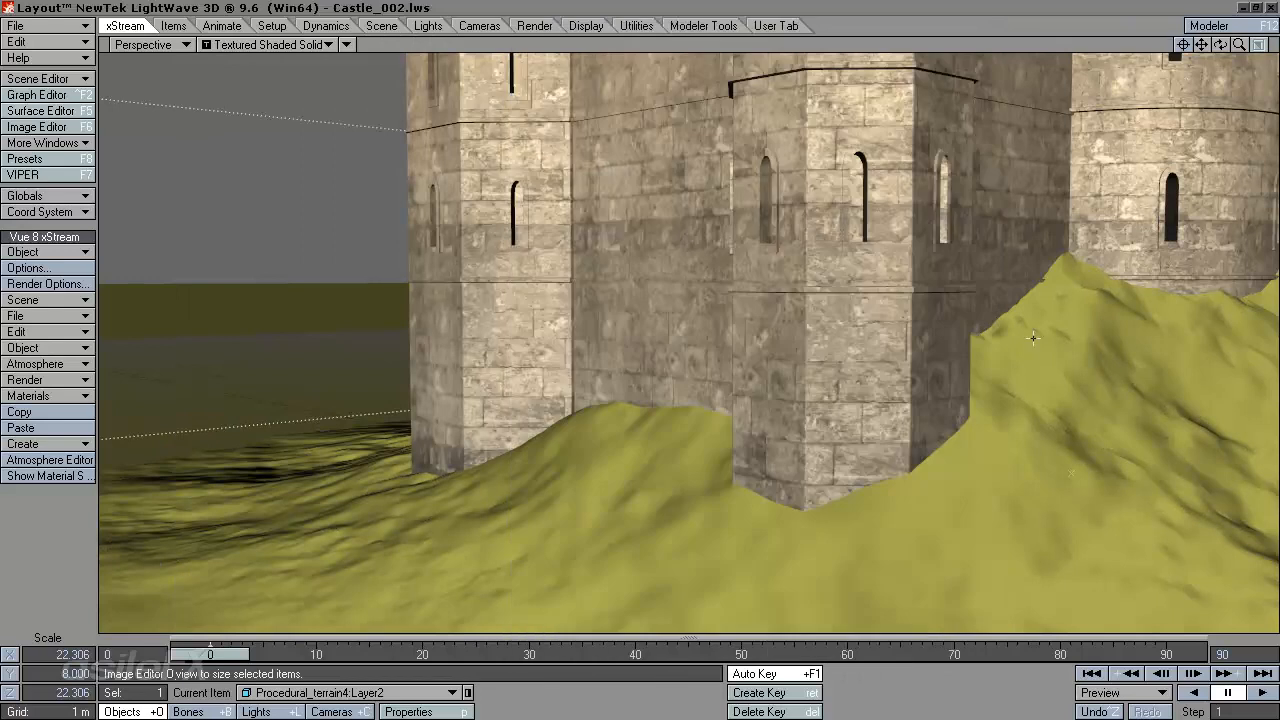
left_click_drag(1237, 46, 945, 462)
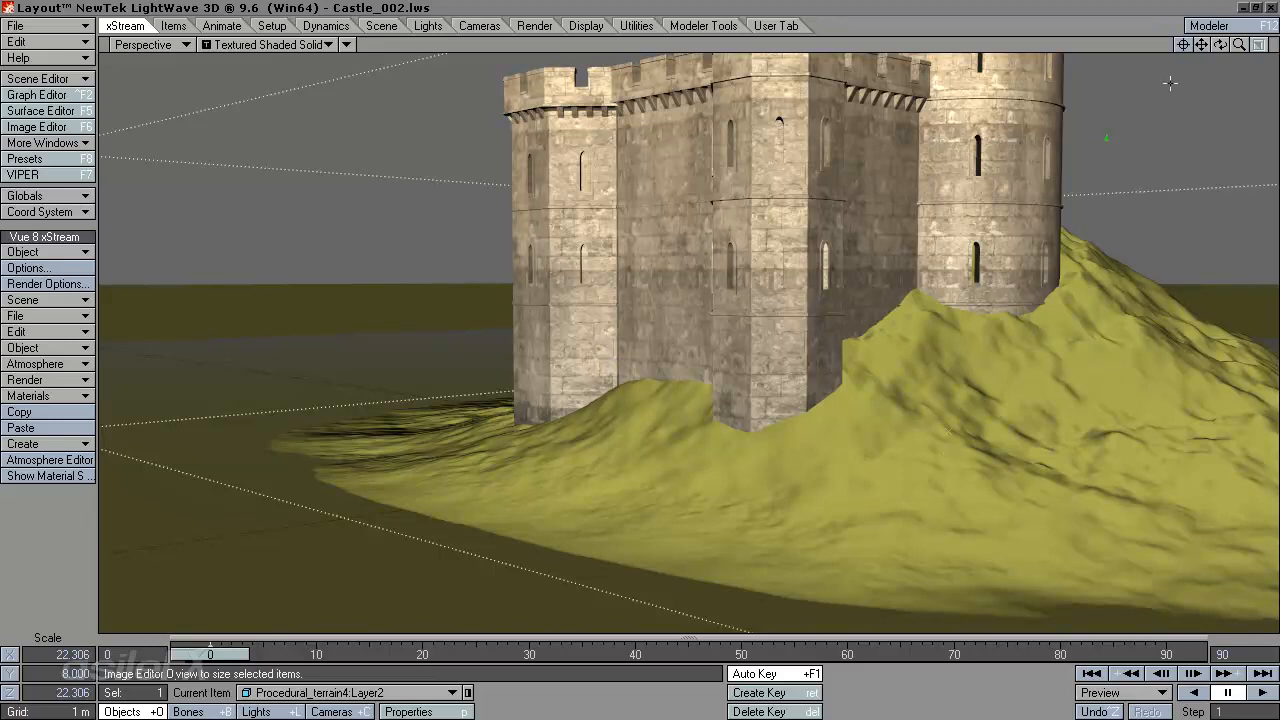
left_click_drag(1220, 45, 699, 374)
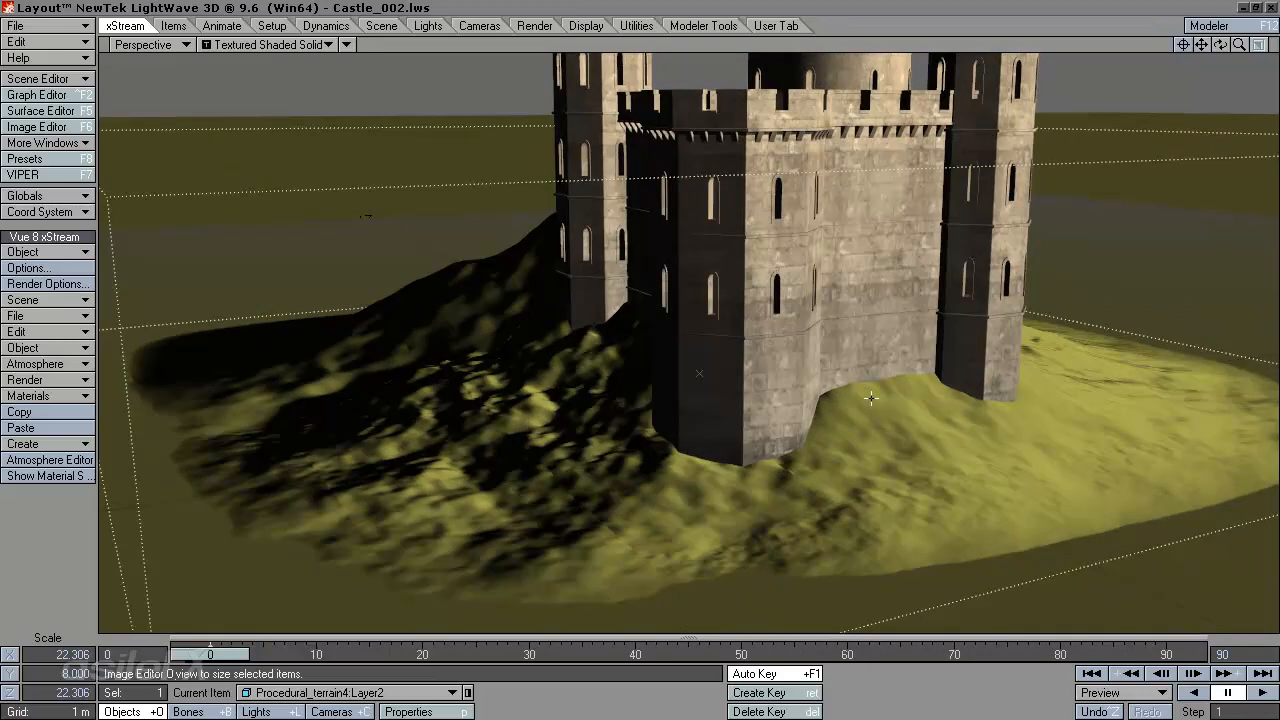
left_click_drag(1239, 45, 629, 355)
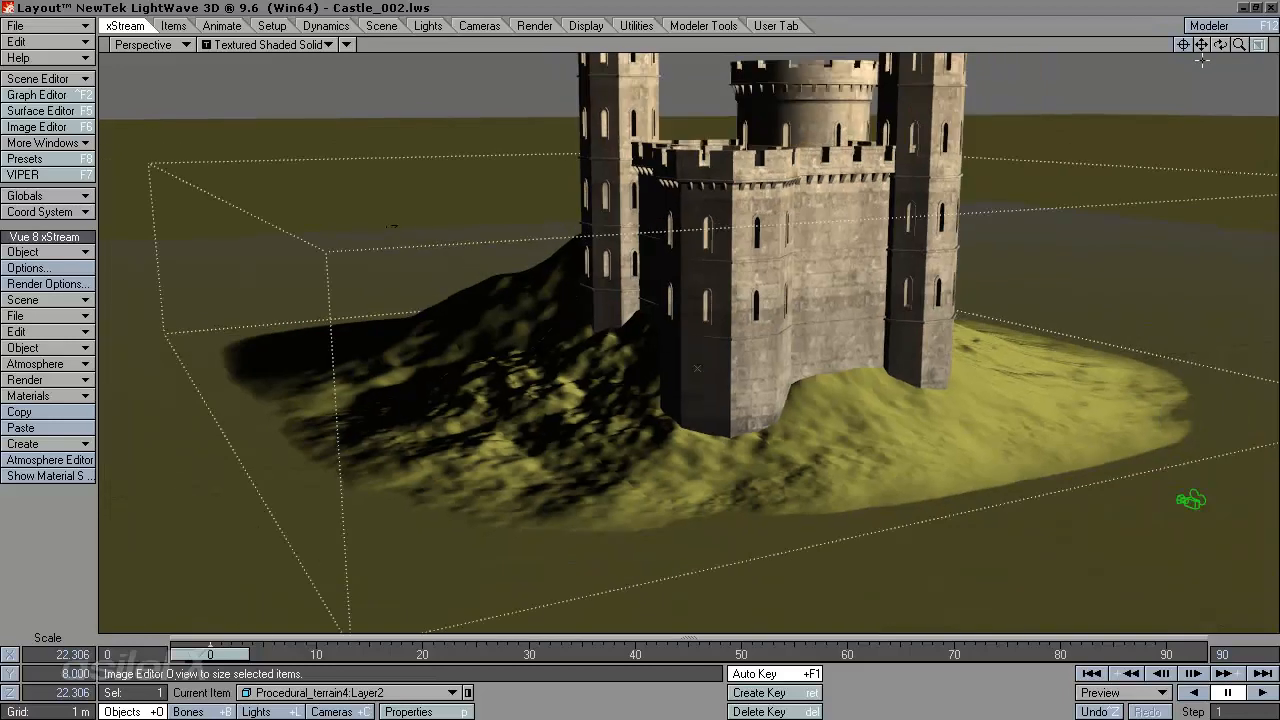
left_click_drag(1220, 45, 634, 349)
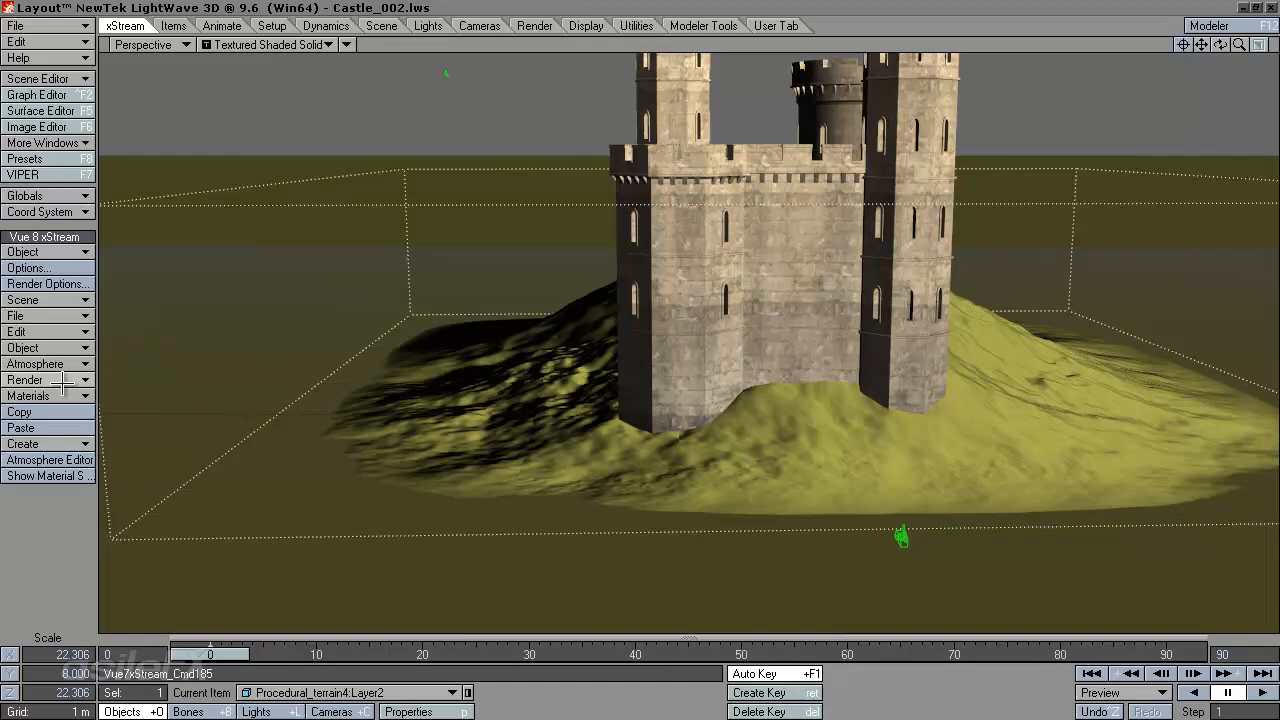
left_click(48, 347)
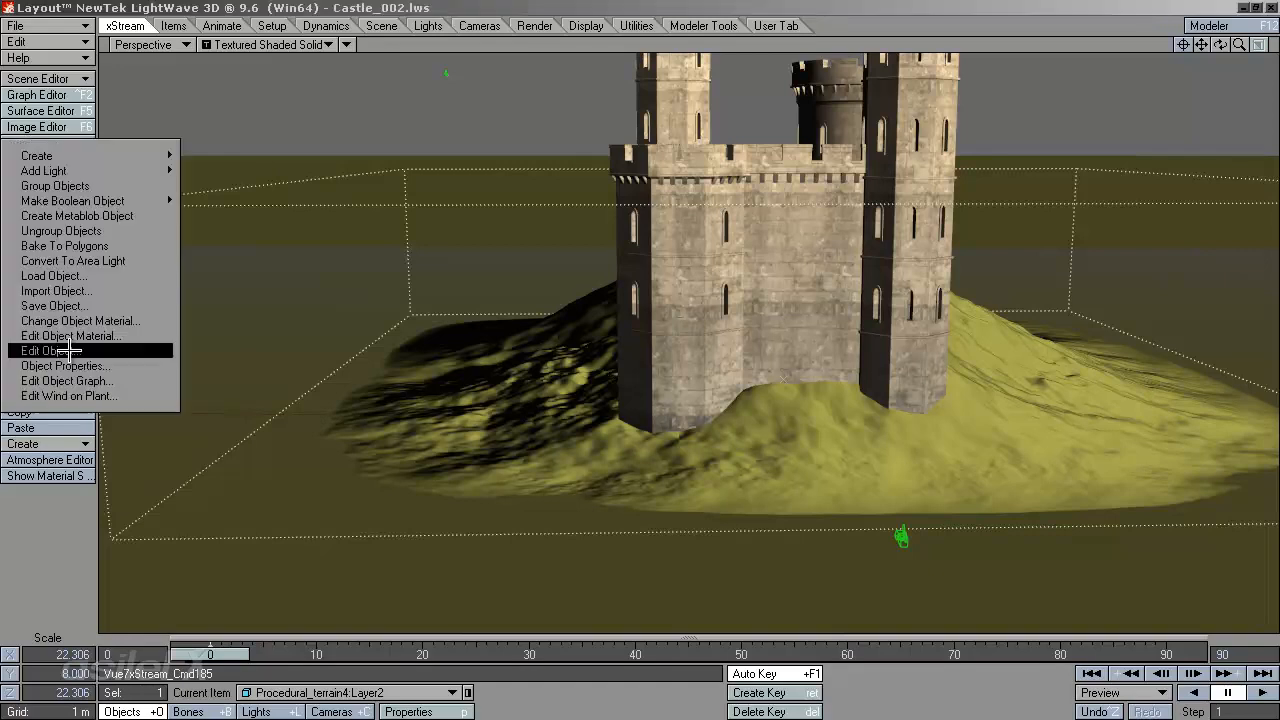
mouse_move(114, 156)
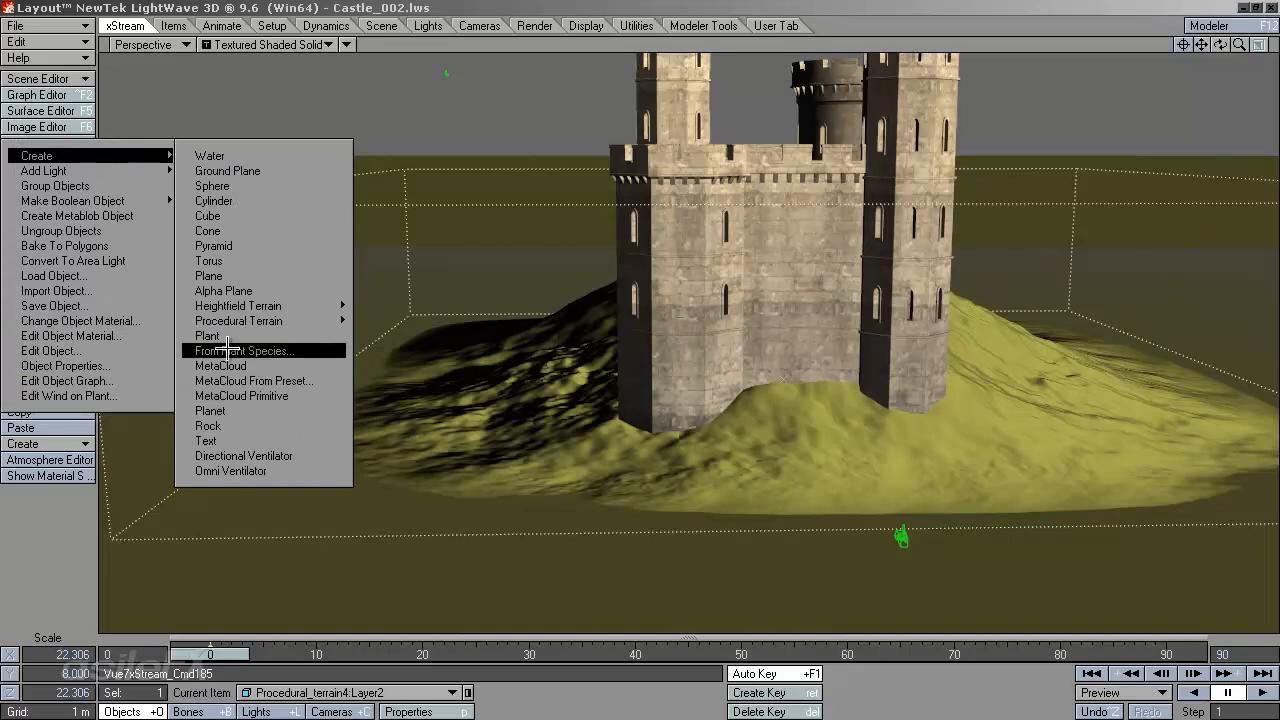
left_click(303, 350)
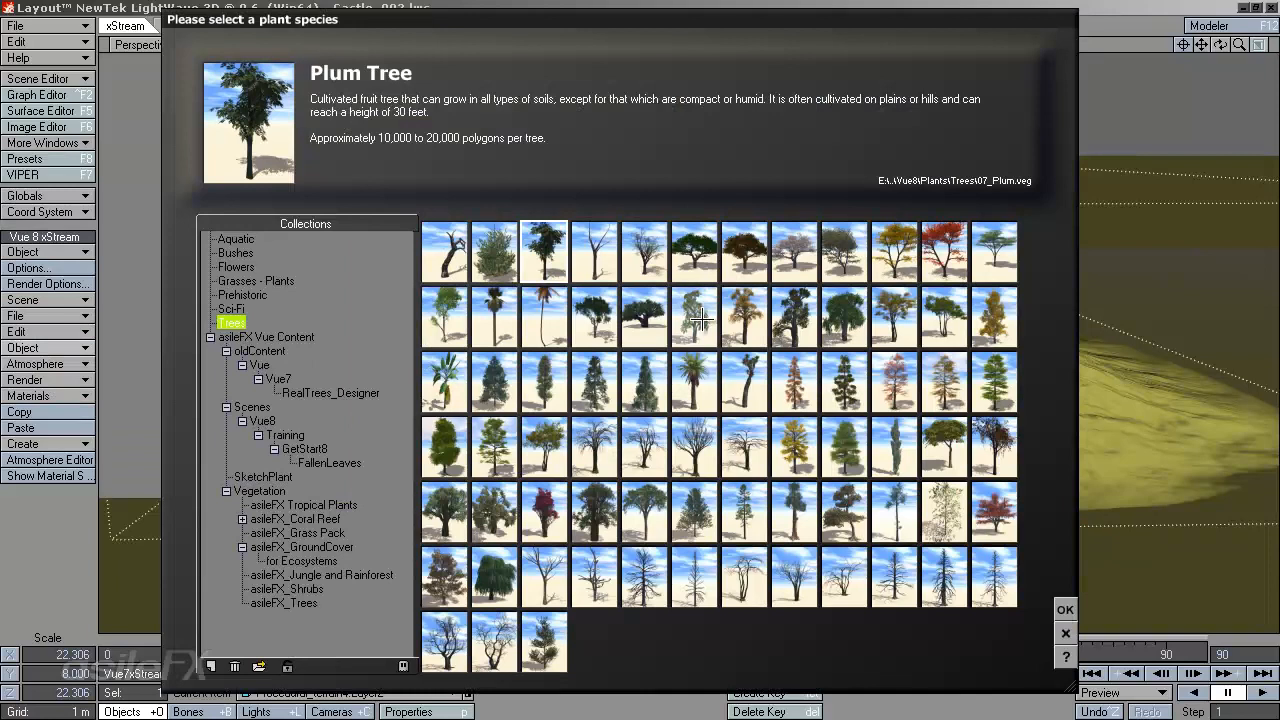
left_click(845, 256)
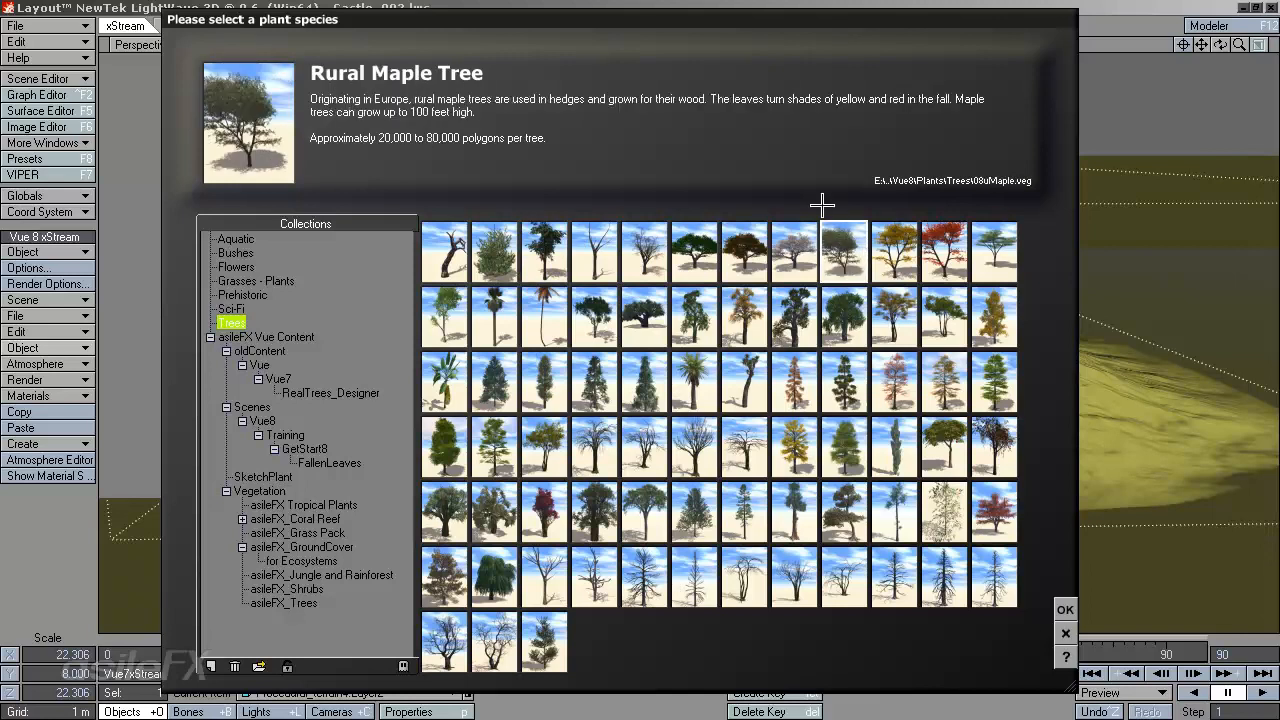
left_click(1065, 609)
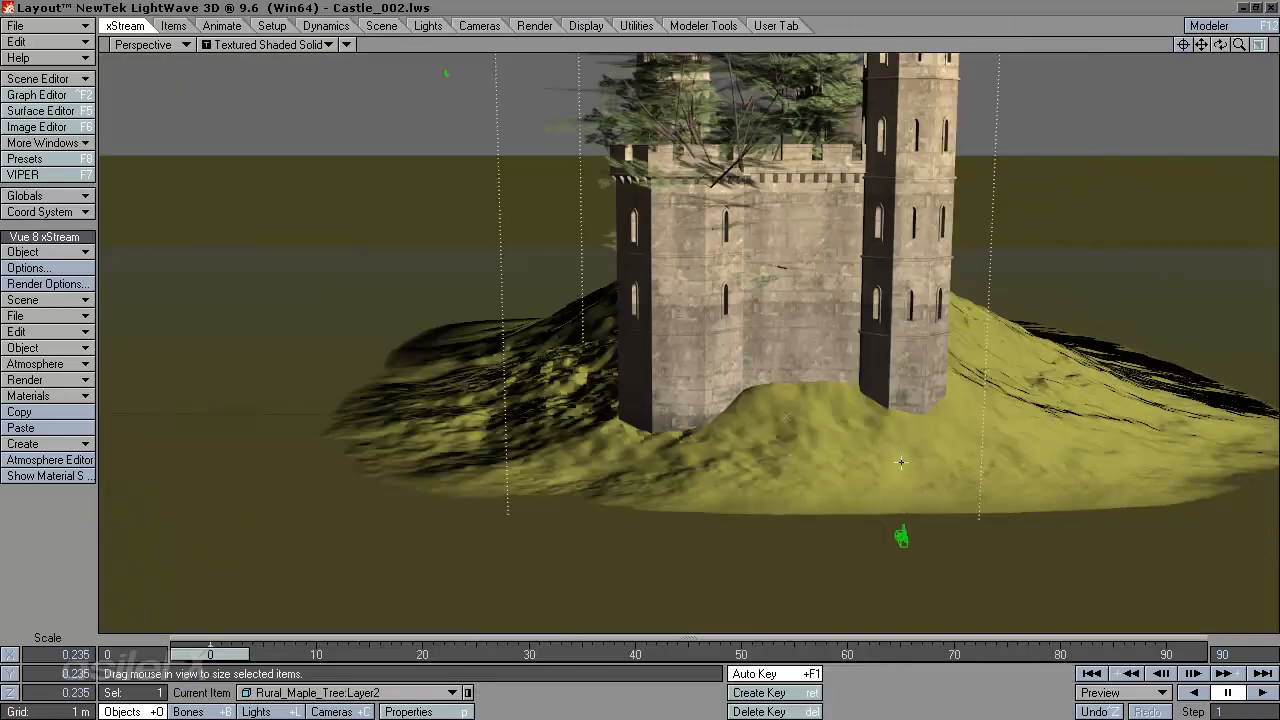
Undo the maple tree's scaling and move the tree beside the castle to about X -12.739 m, Z -181.823 mm.
left_click_drag(829, 357, 634, 350)
key("ctrl+z")
key("t")
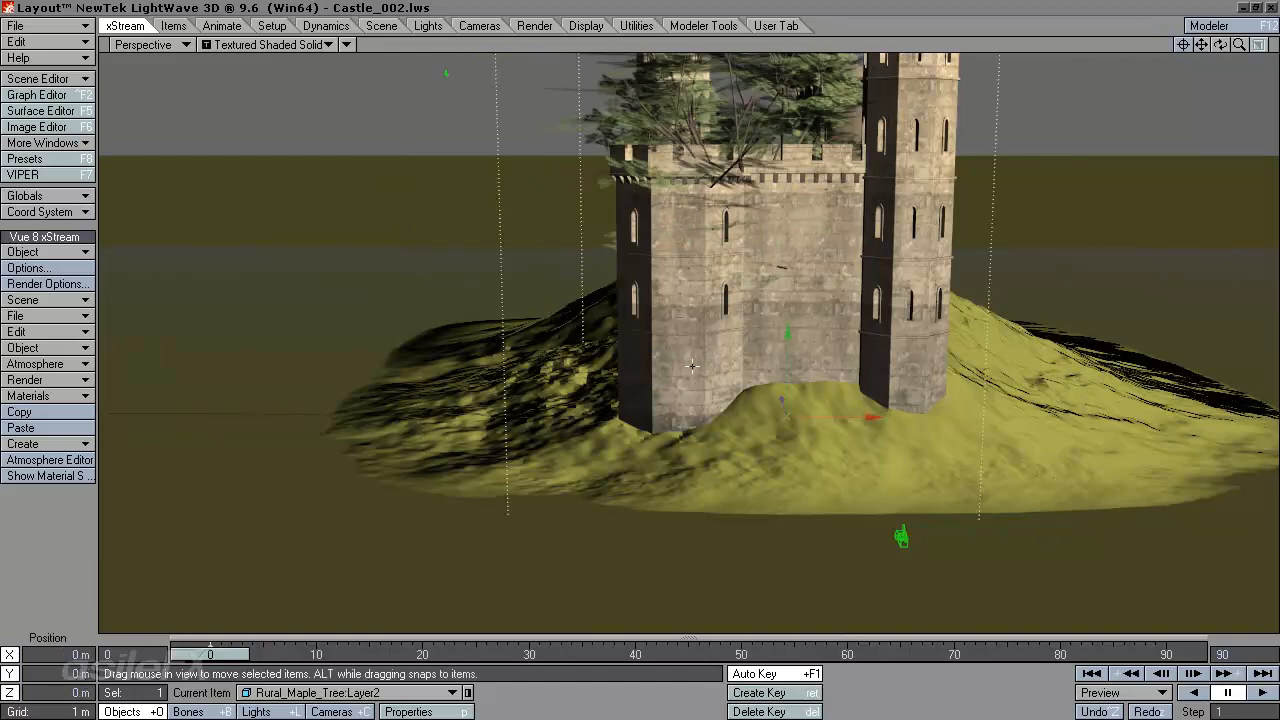
left_click_drag(660, 368, 772, 356)
Open the maple tree beside the castle in the Plant Editor and rotate its preview.
left_click_drag(1222, 46, 1190, 58)
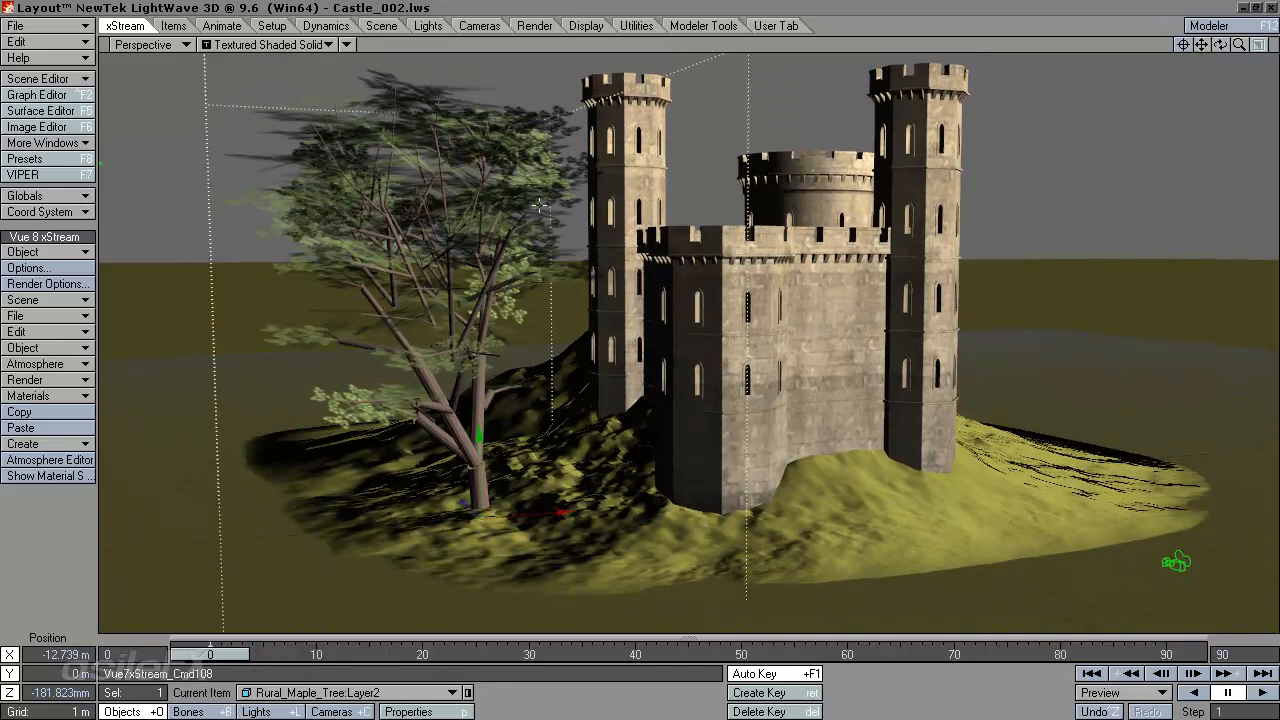
mouse_move(1205, 43)
left_mouse_down()
mouse_move(1276, 45)
mouse_move(1194, 44)
mouse_move(1206, 44)
left_mouse_up()
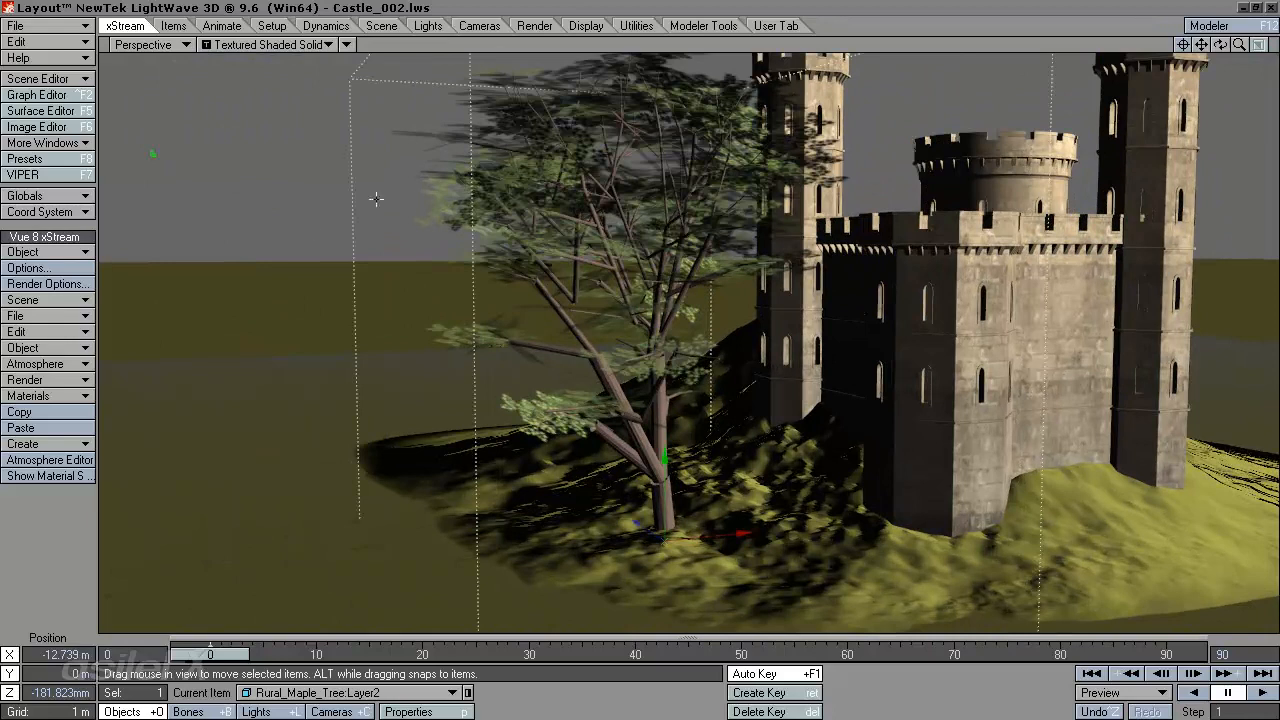
left_click_drag(604, 198, 813, 243, "ctrl+shift")
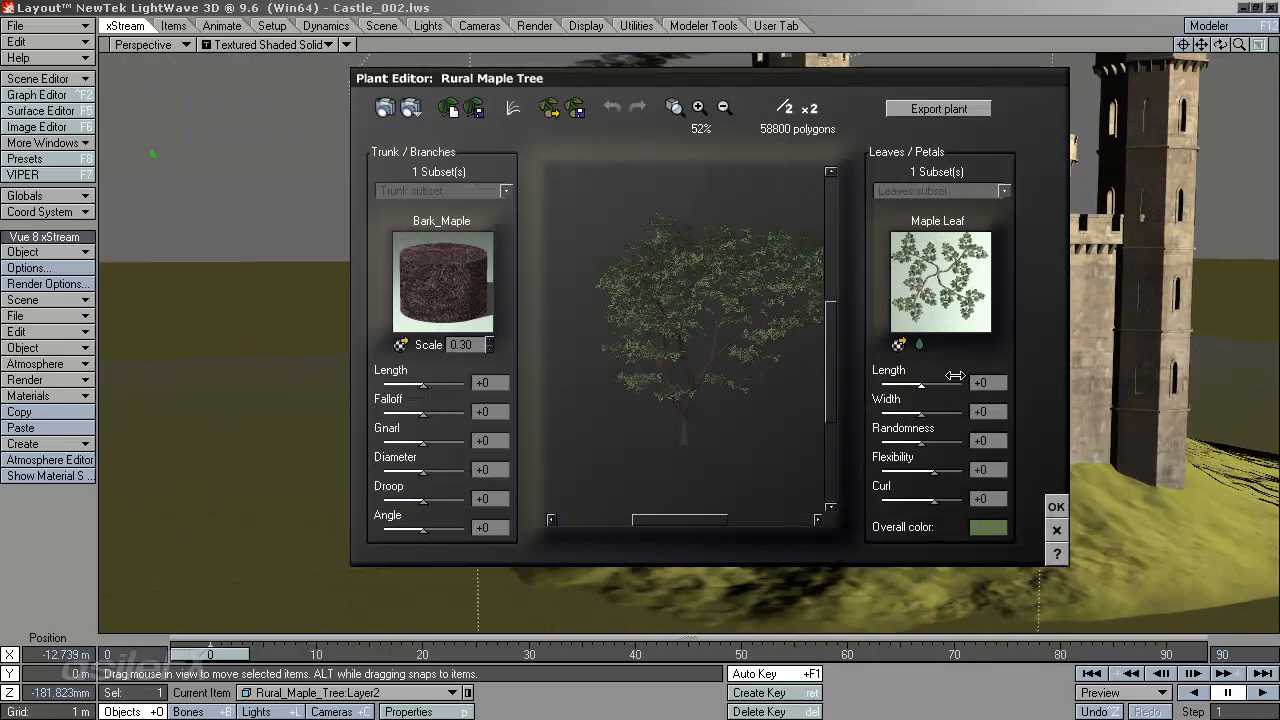
left_click_drag(749, 366, 776, 348)
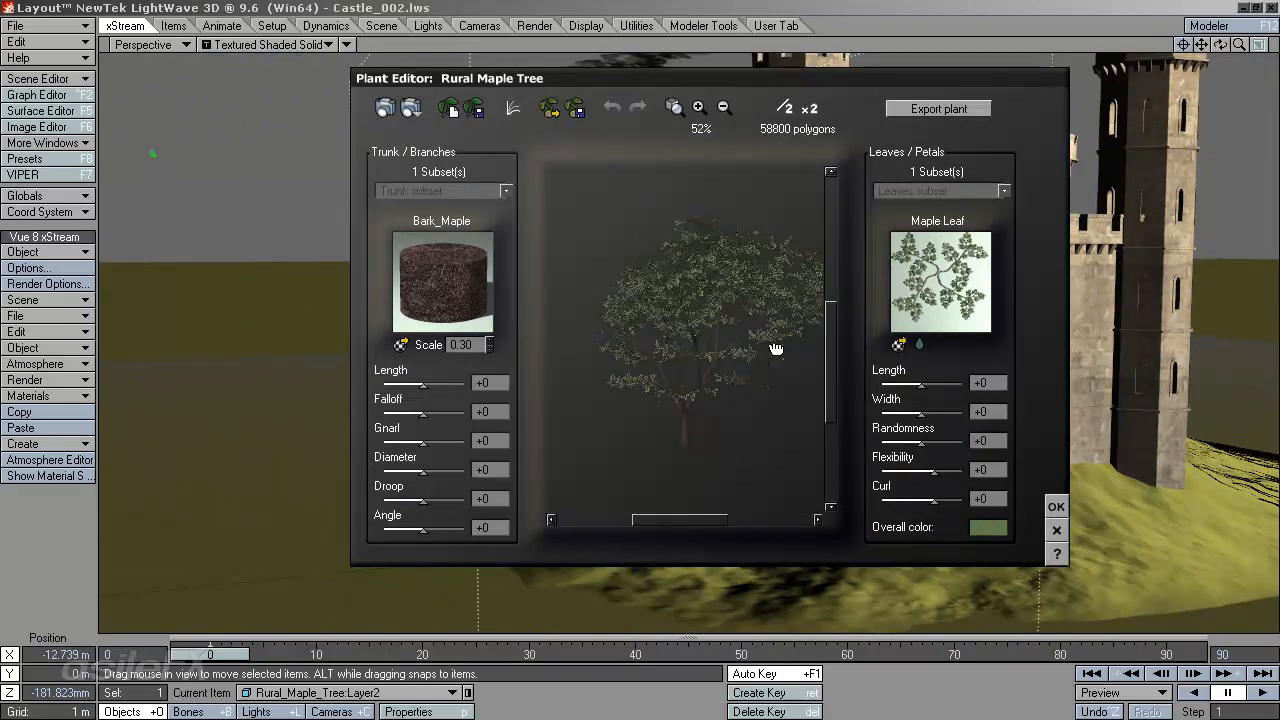
Generate a long series of new random variations of the Rural Maple Tree to compare its possible shapes.
left_click(449, 108)
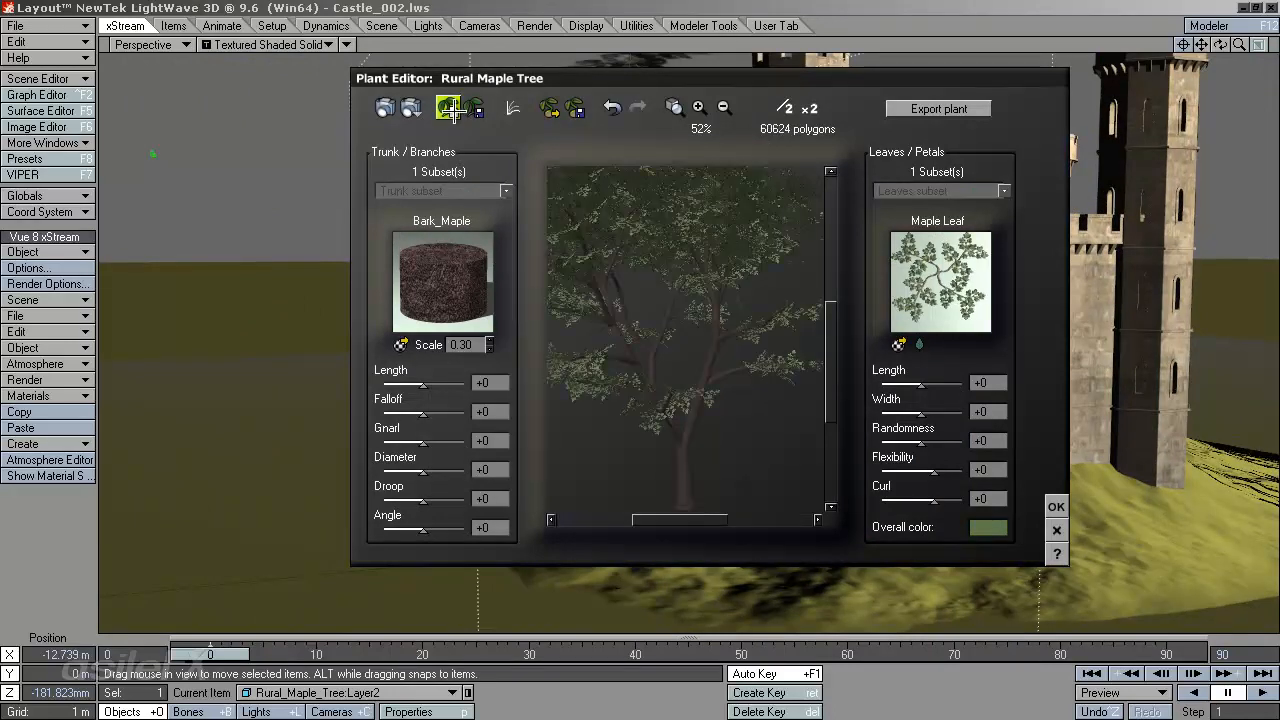
left_click(449, 108)
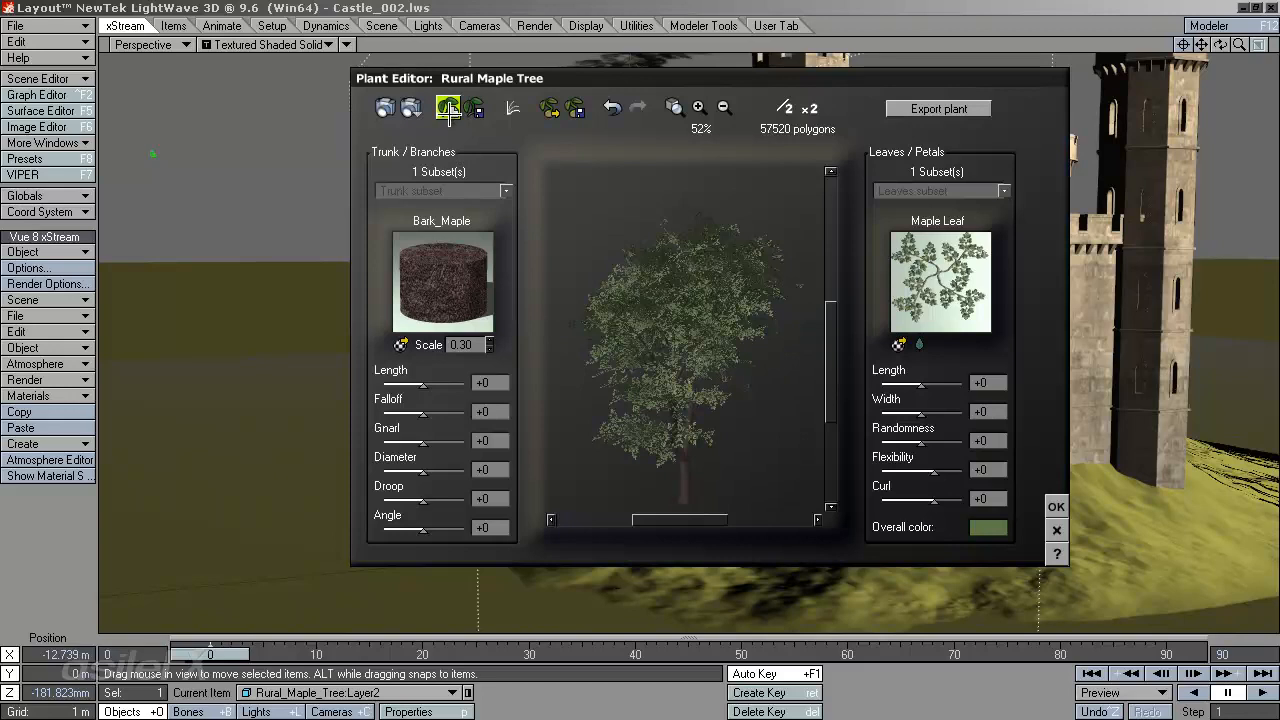
left_click(449, 108)
left_click(449, 108)
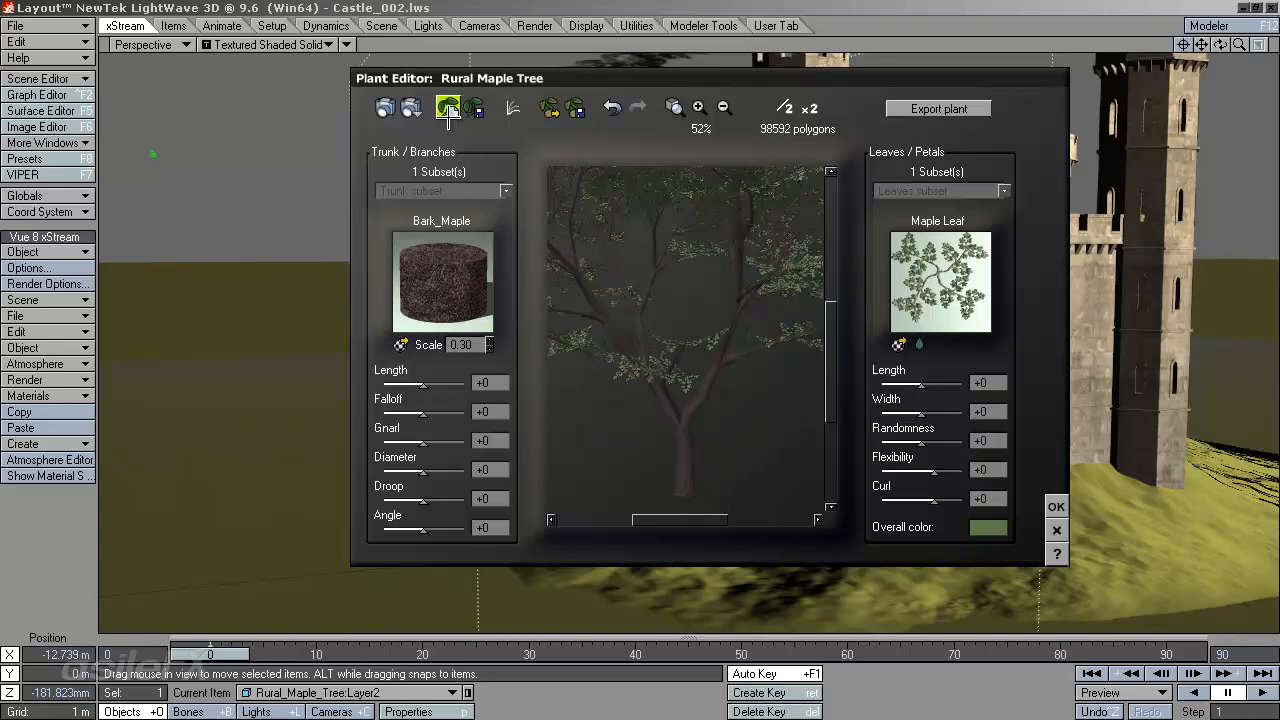
left_click(449, 108)
left_click(449, 108)
left_click(449, 108)
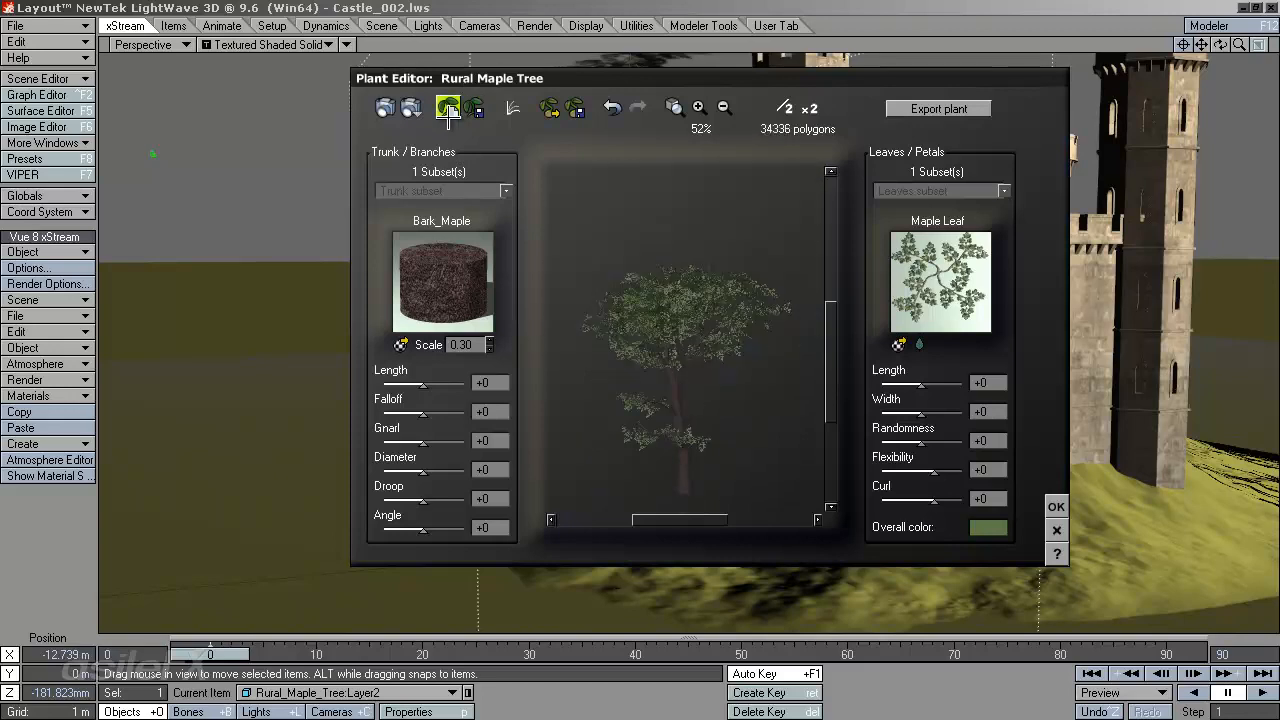
left_click(449, 108)
left_click(449, 109)
left_click(449, 109)
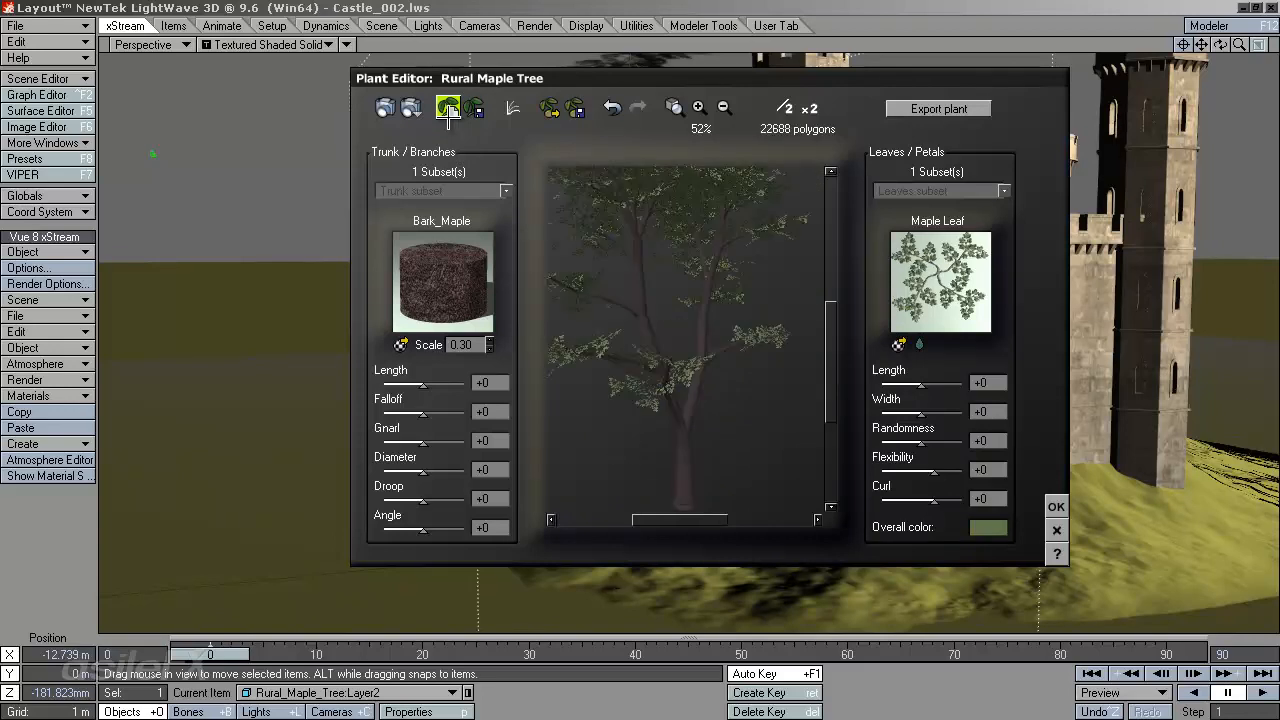
left_click(449, 109)
left_click(449, 109)
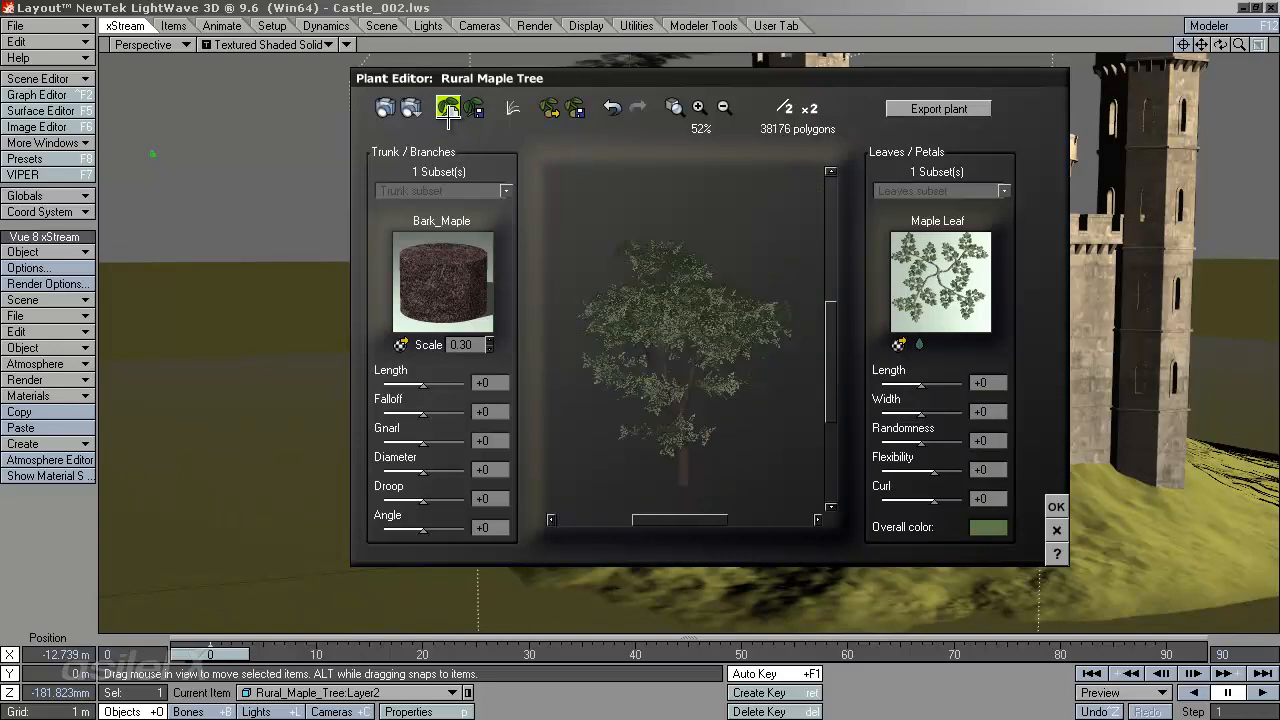
left_click(449, 109)
left_click(449, 109)
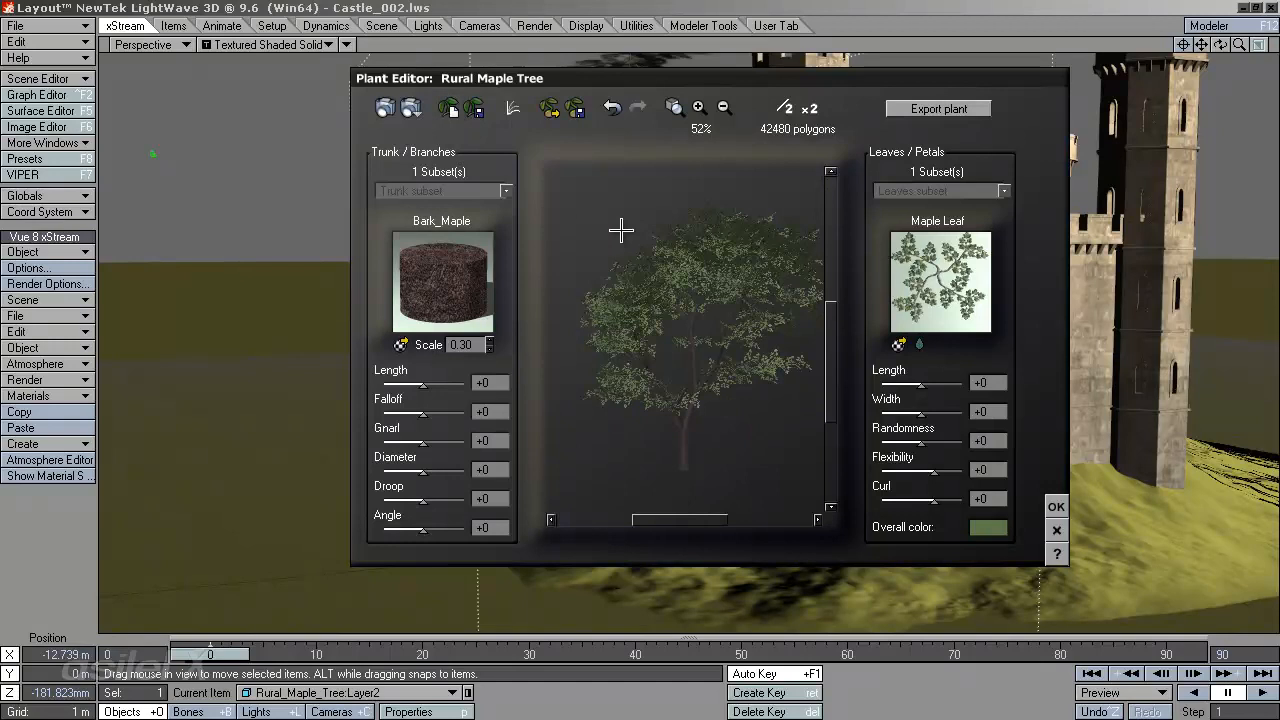
left_click_drag(634, 353, 608, 237)
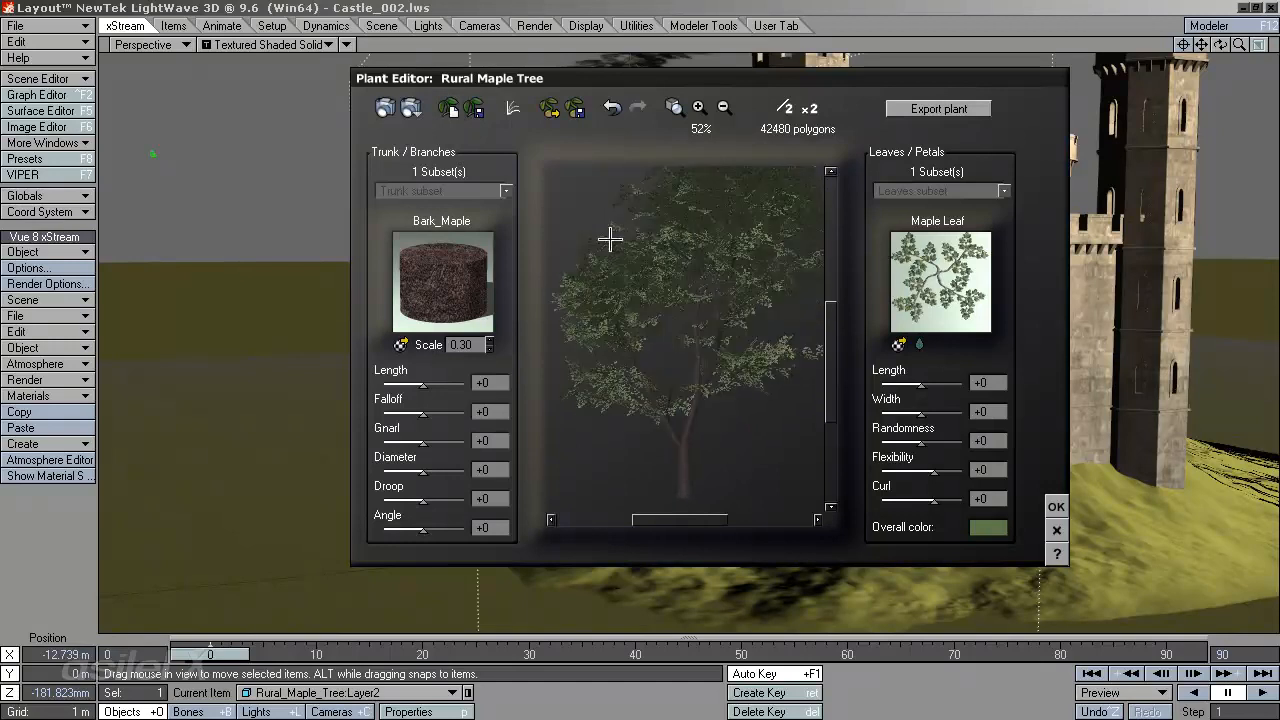
left_click(445, 110)
left_click(445, 110)
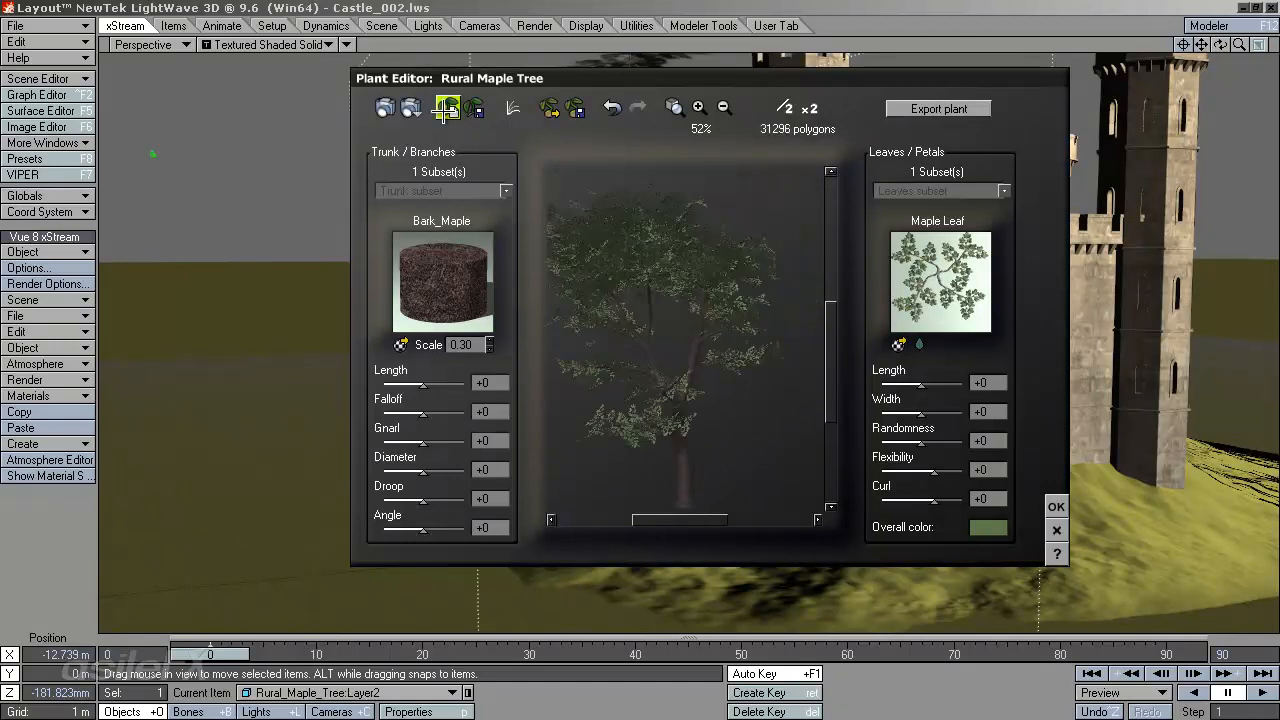
left_click(445, 110)
left_click(445, 110)
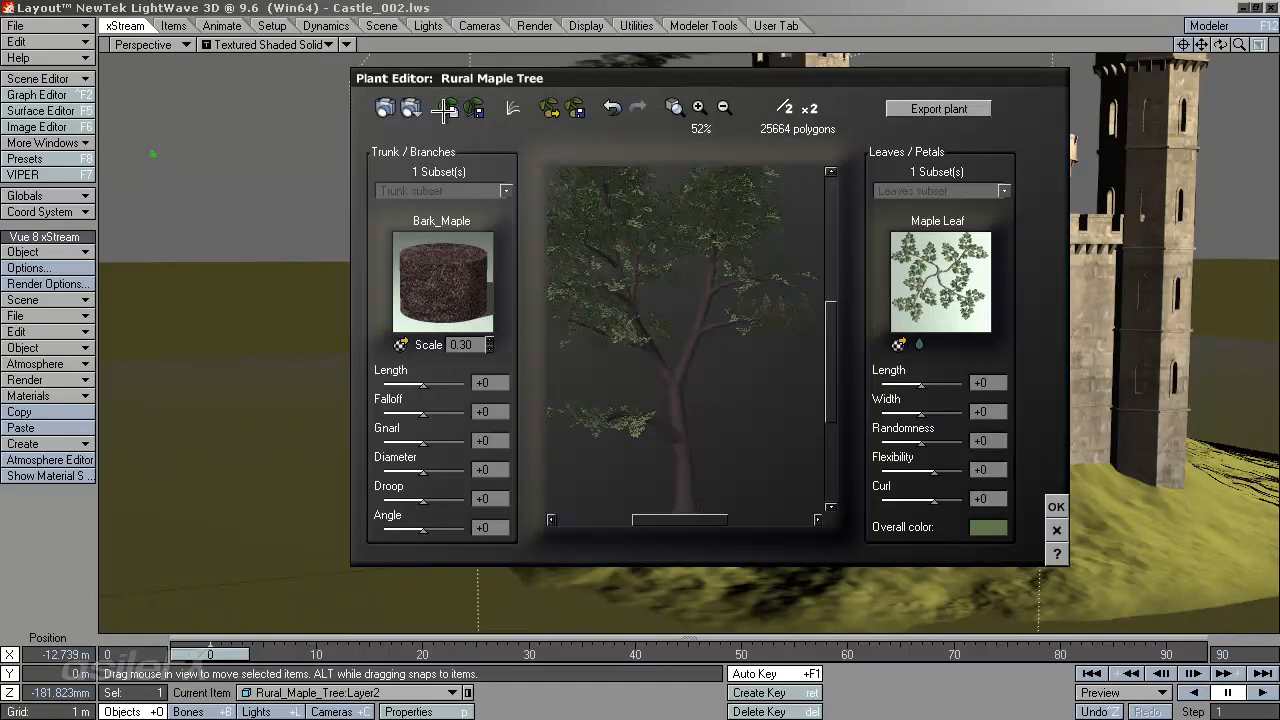
Generate further variations of the maple tree and keep a full-crowned one with several main branches.
left_click_drag(736, 323, 684, 337)
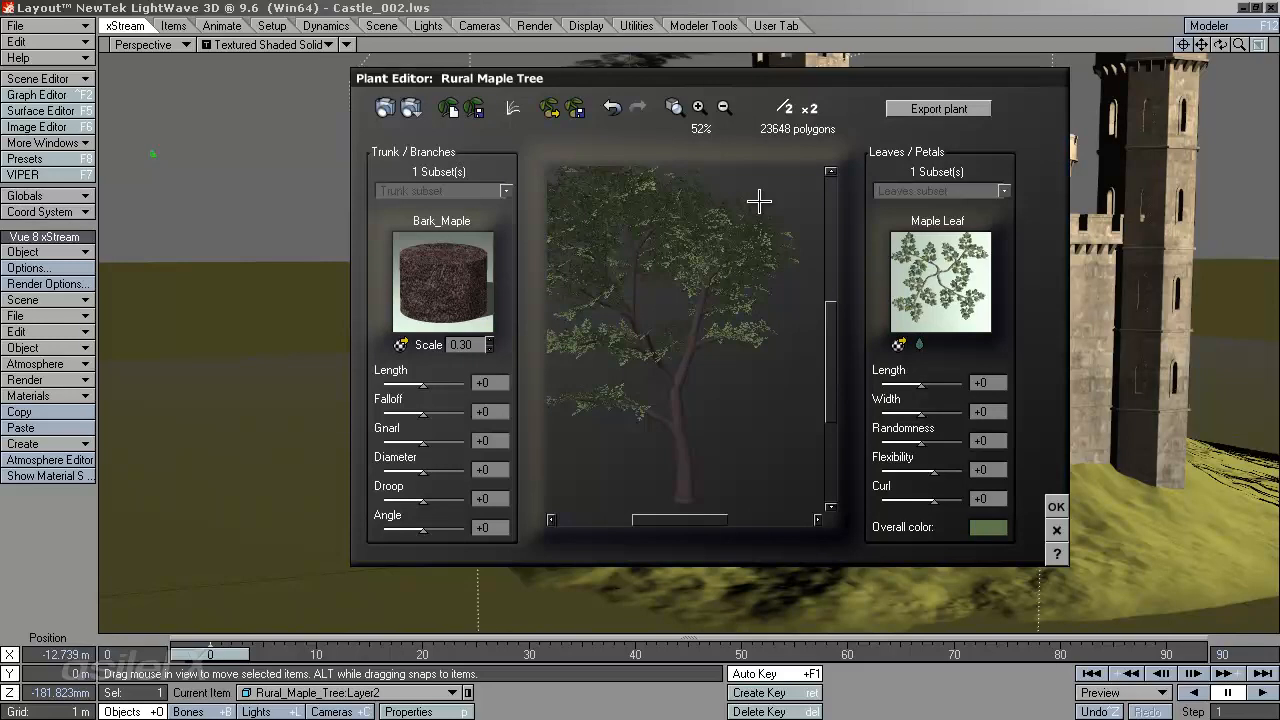
mouse_move(831, 346)
left_mouse_down()
mouse_move(827, 328)
mouse_move(827, 339)
left_mouse_up()
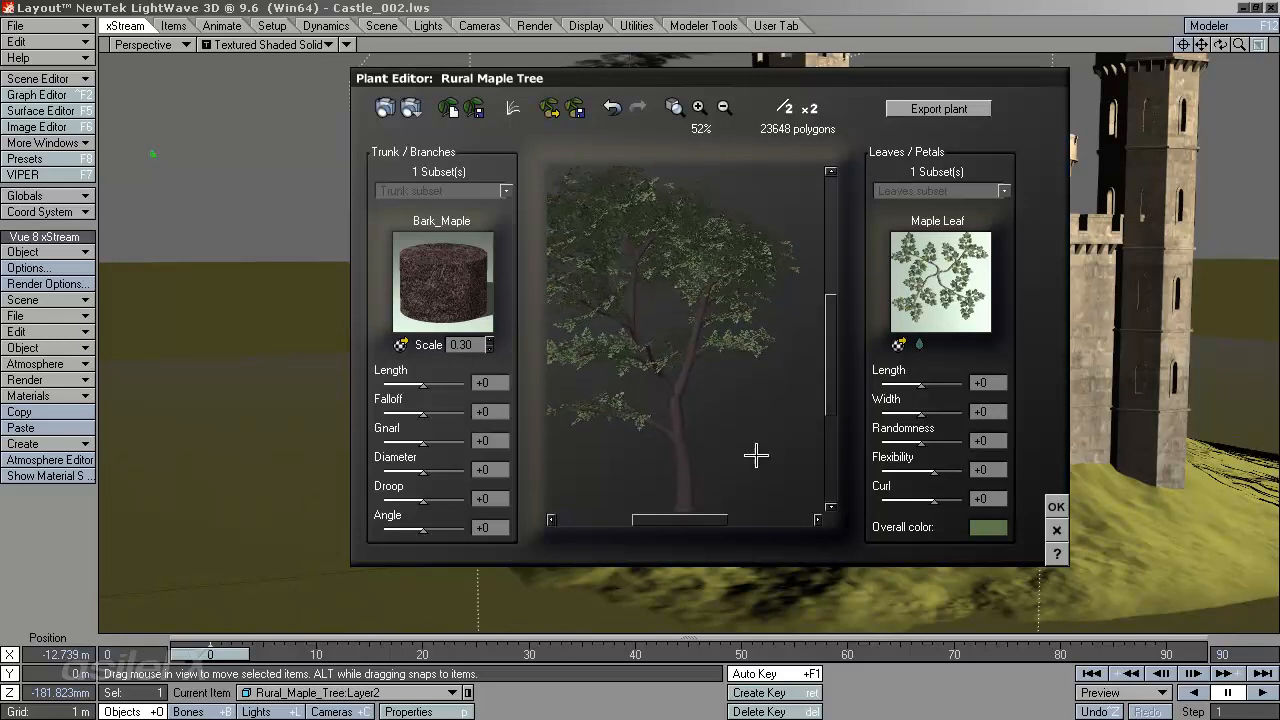
left_click_drag(718, 520, 714, 520)
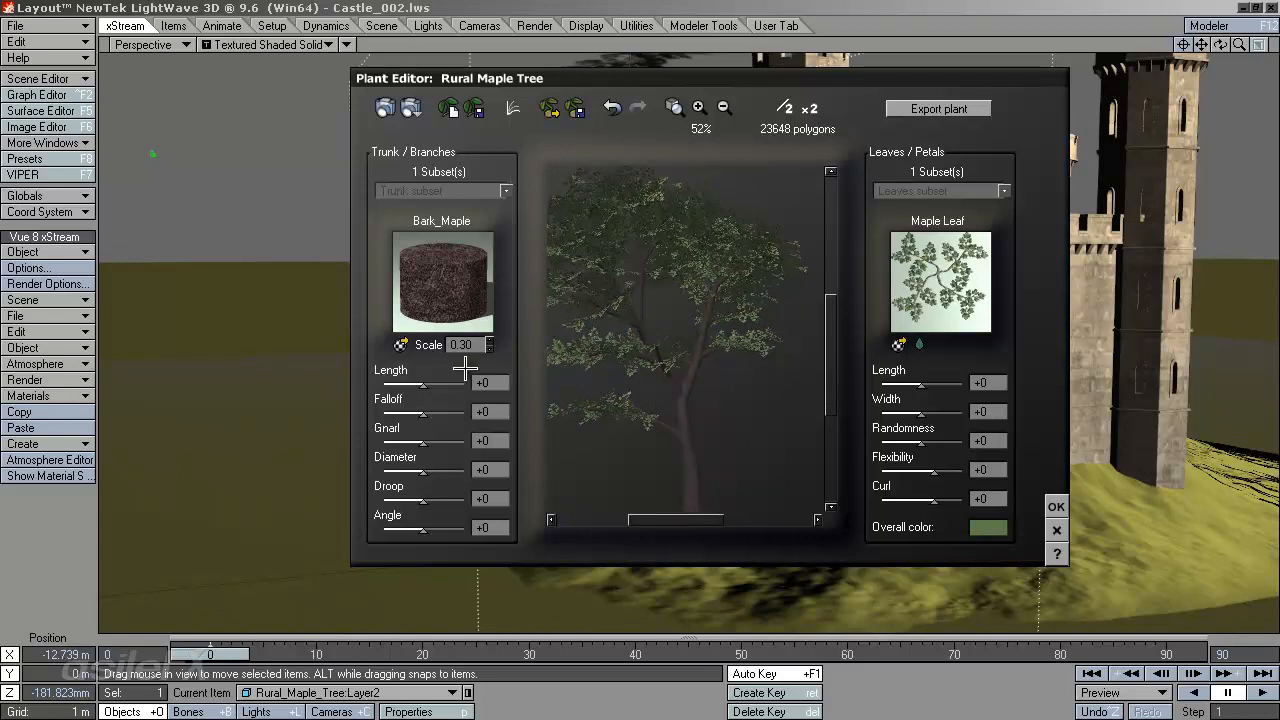
left_click(442, 108)
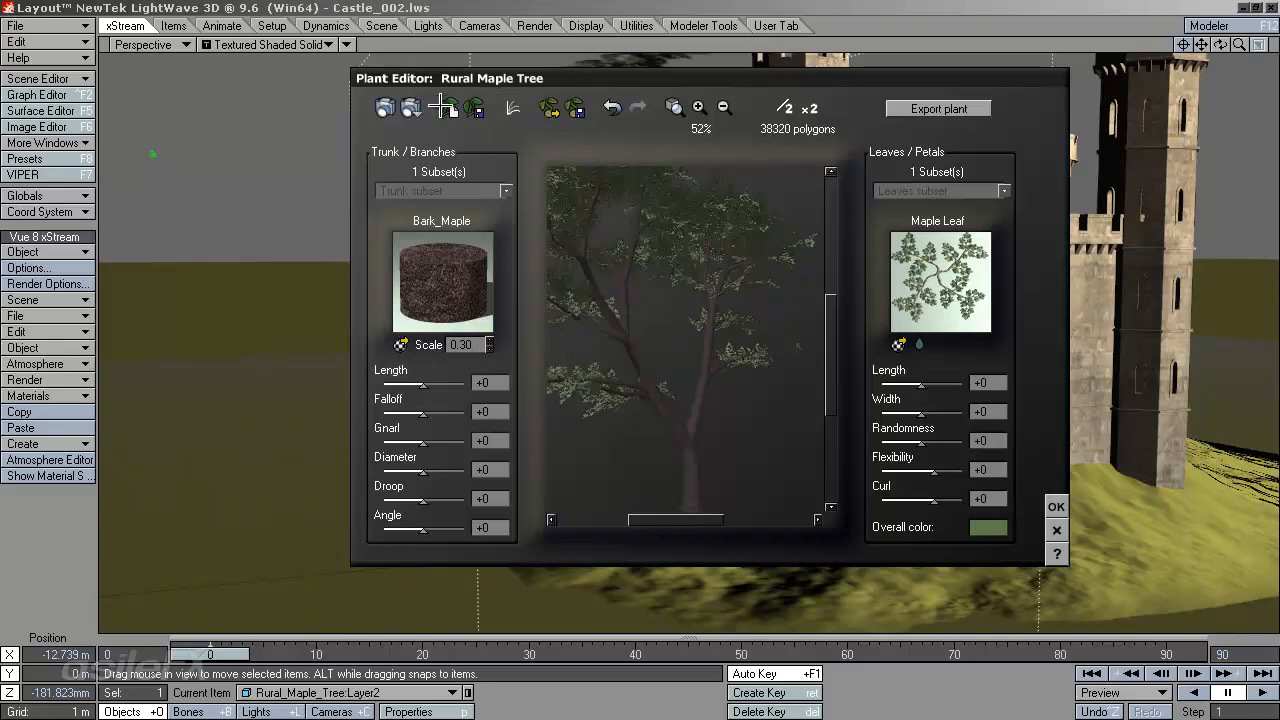
left_click(446, 108)
left_click(444, 106)
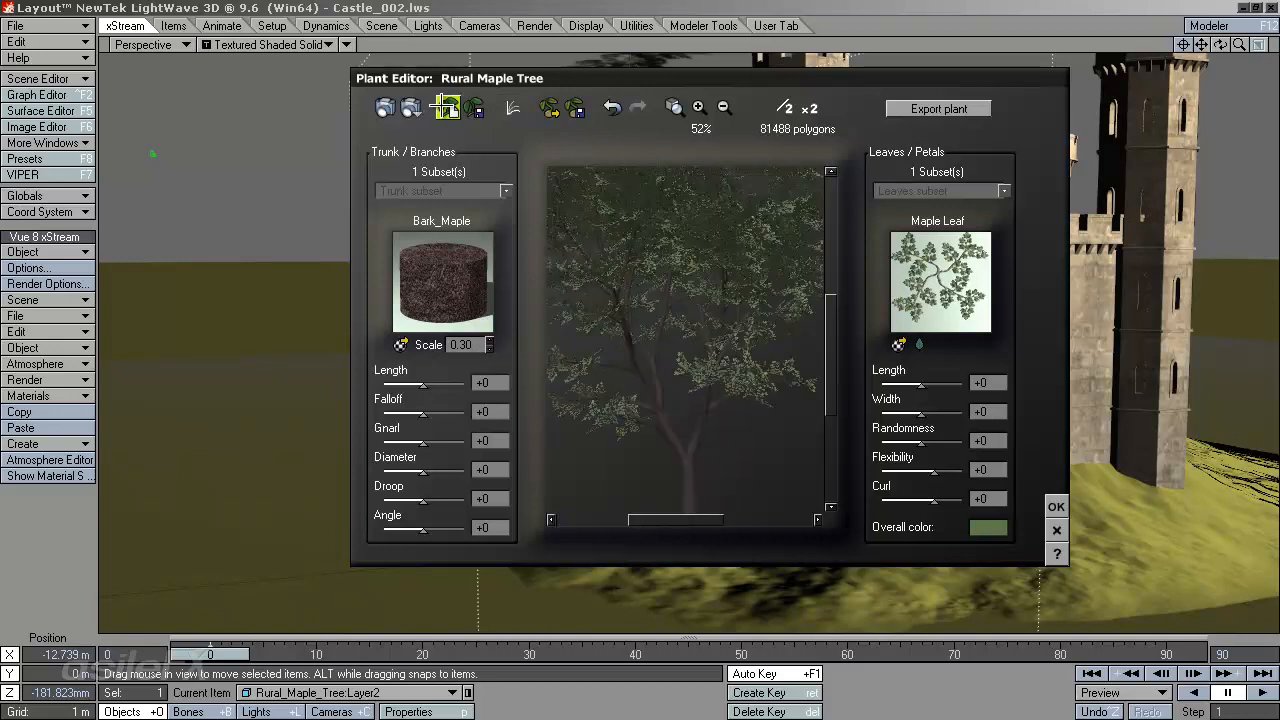
left_click(444, 106)
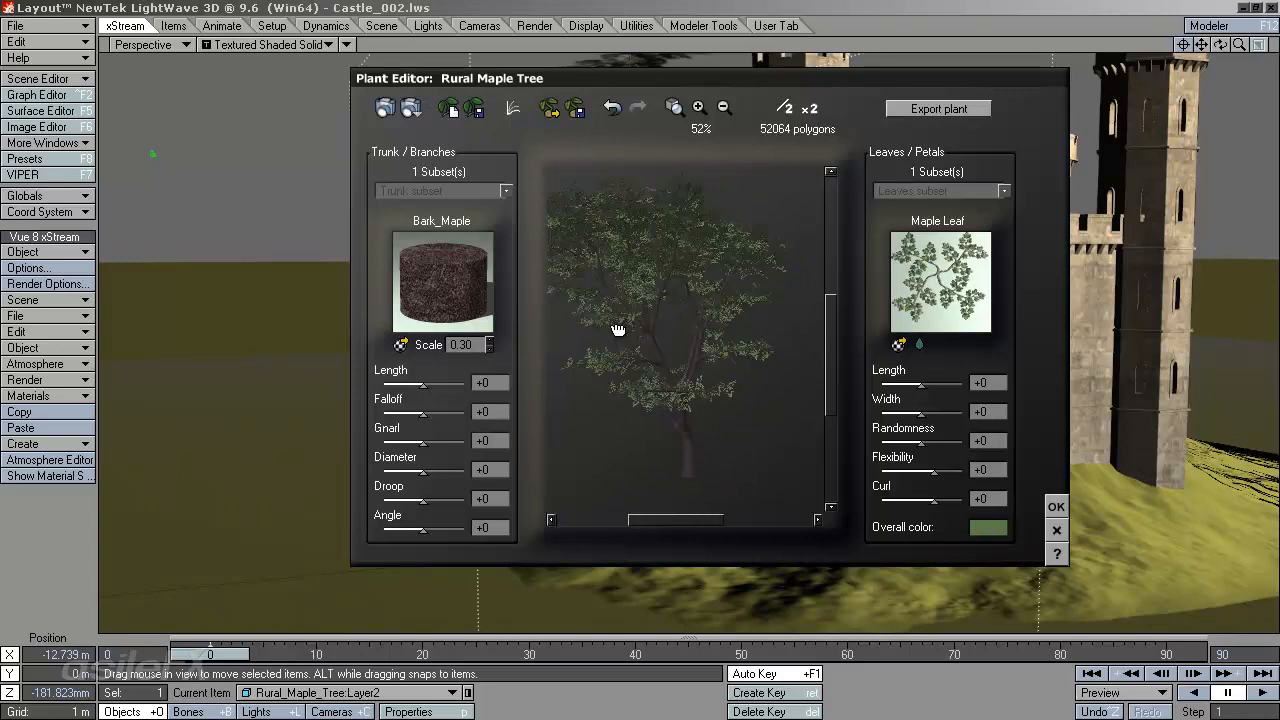
left_click(446, 108)
left_click(446, 108)
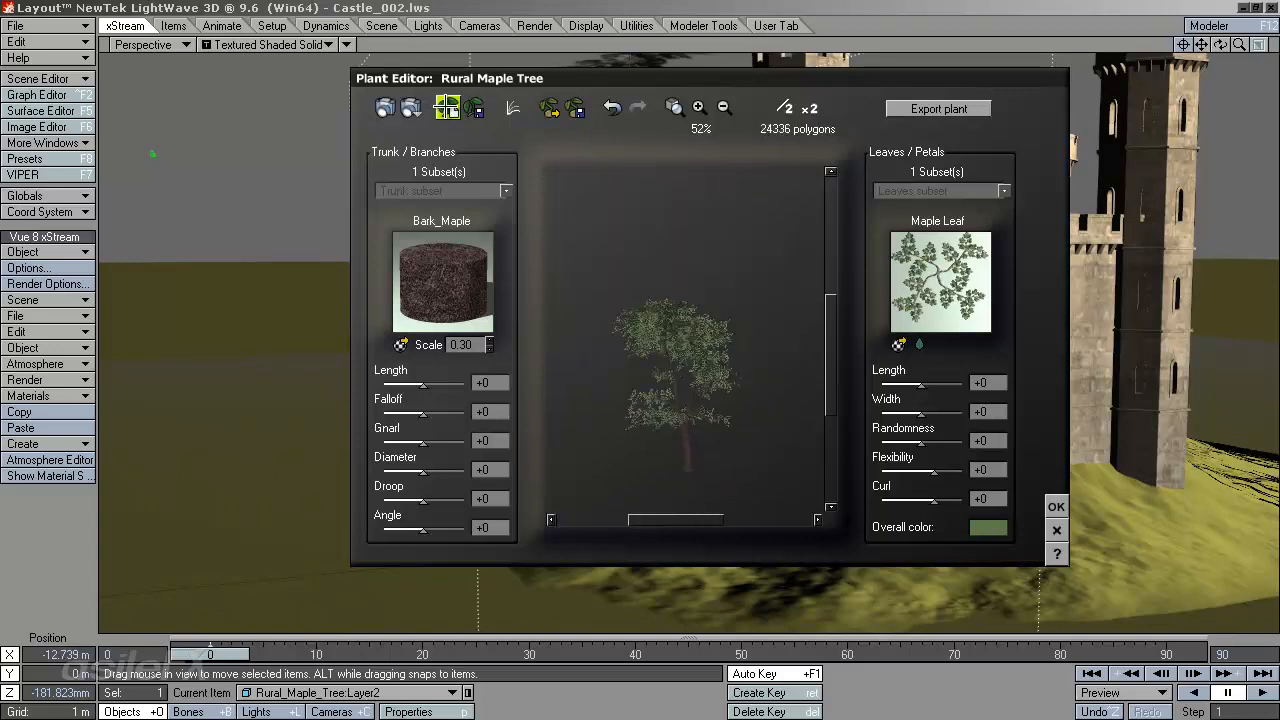
left_click(446, 108)
left_click(446, 108)
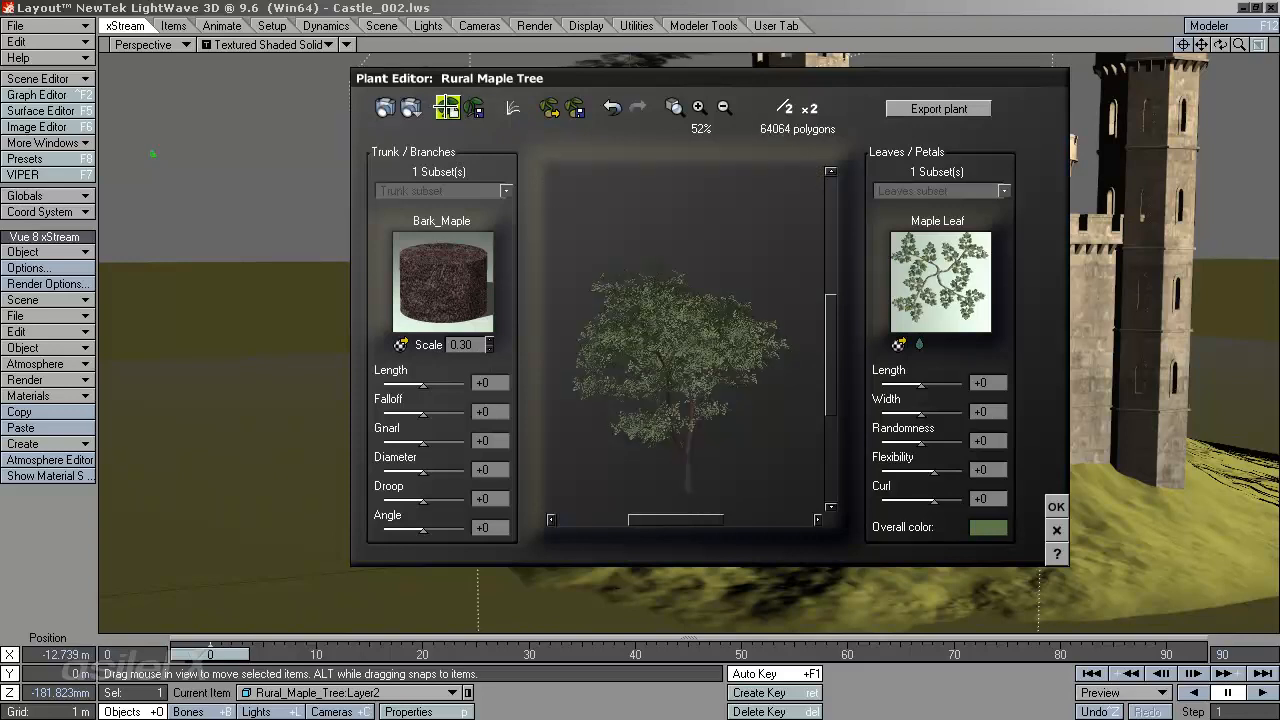
left_click(446, 108)
Increase the maple tree's polygon count with the x2 option and inspect the denser tree in the preview.
mouse_move(695, 301)
left_mouse_down()
mouse_move(677, 320)
mouse_move(654, 297)
mouse_move(677, 320)
mouse_move(677, 300)
left_mouse_up()
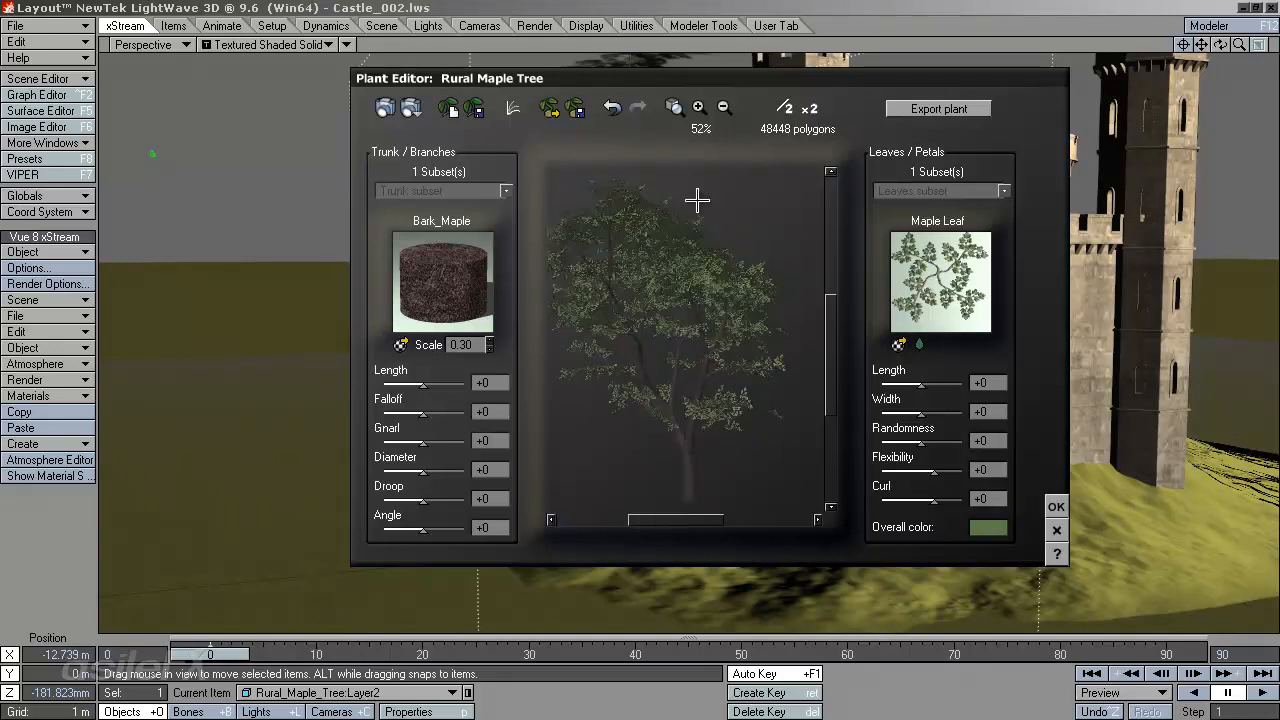
left_click(808, 108)
left_click_drag(705, 380, 726, 360)
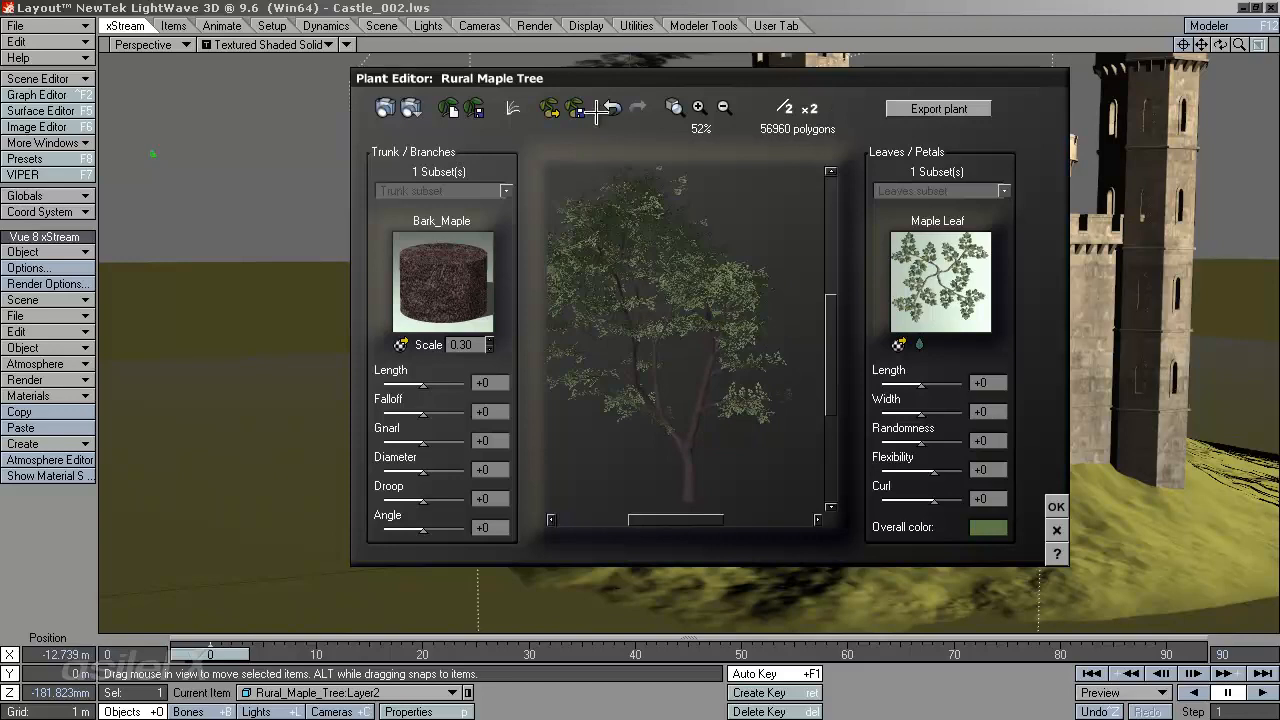
Double the maple tree's polygon count once more with the x2 option and apply the Plant Editor changes.
left_click_drag(708, 406, 703, 375)
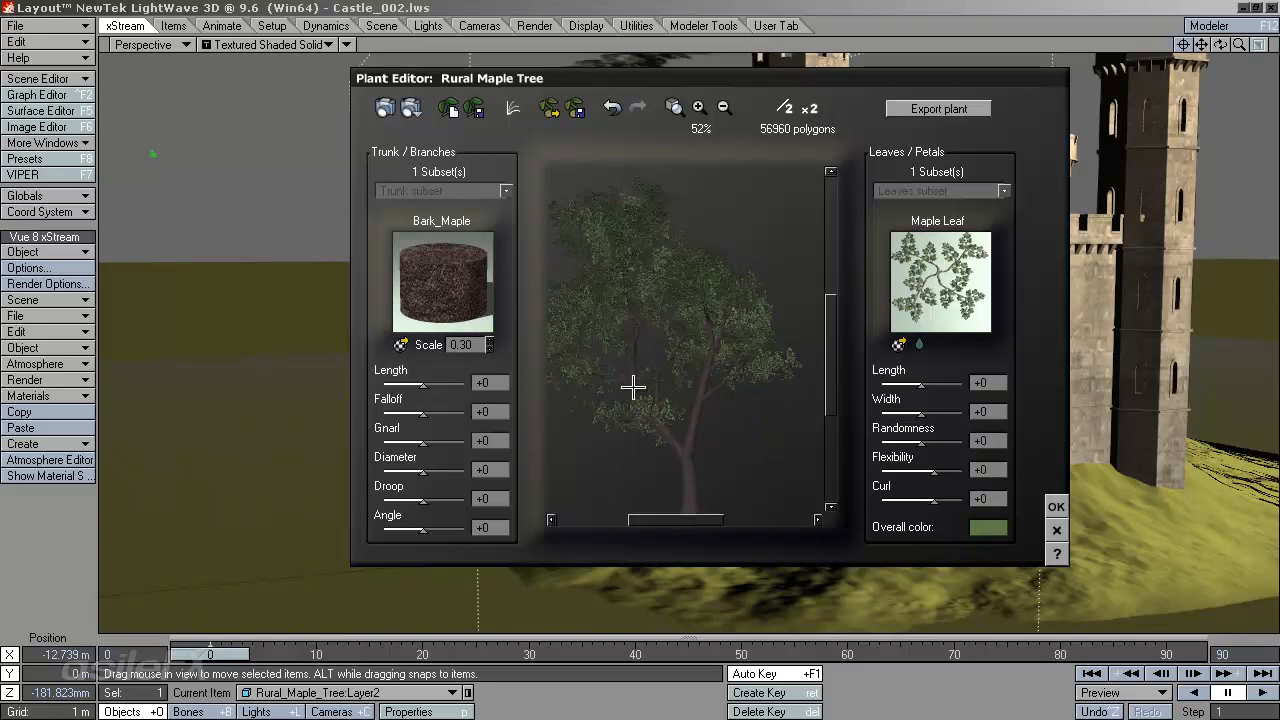
left_click_drag(697, 240, 643, 277)
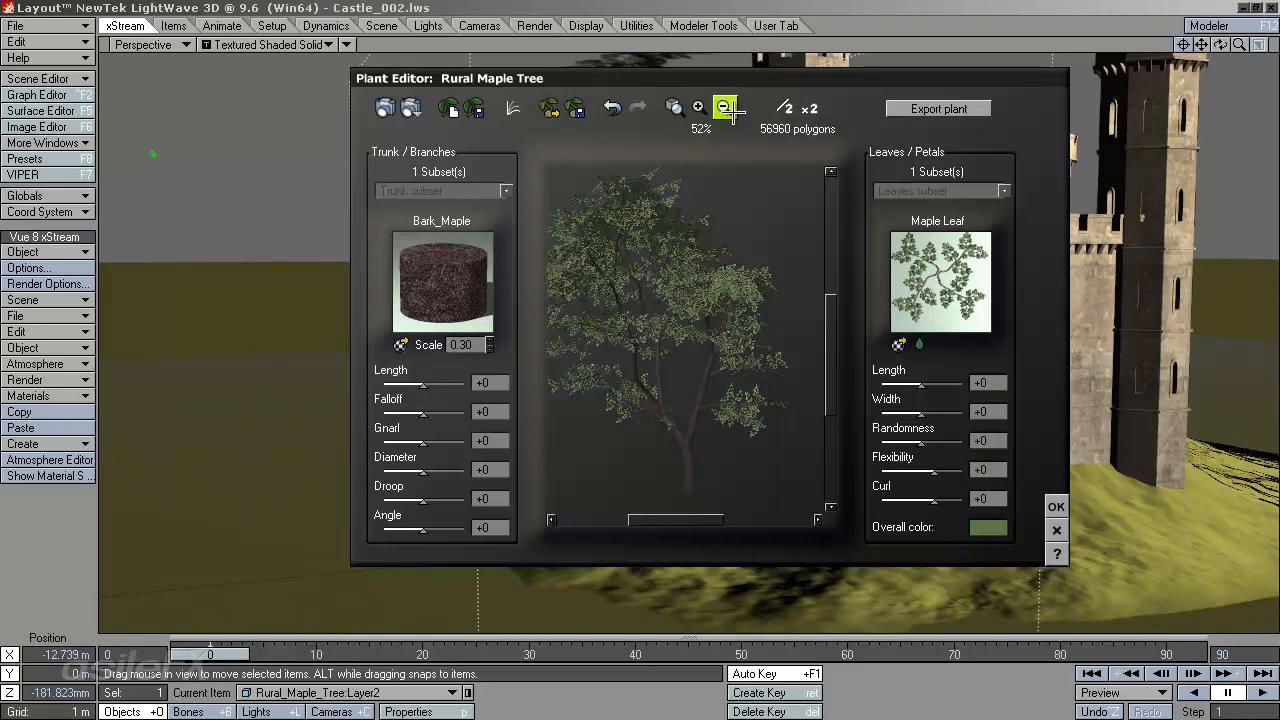
left_click(812, 108)
left_click(1055, 506)
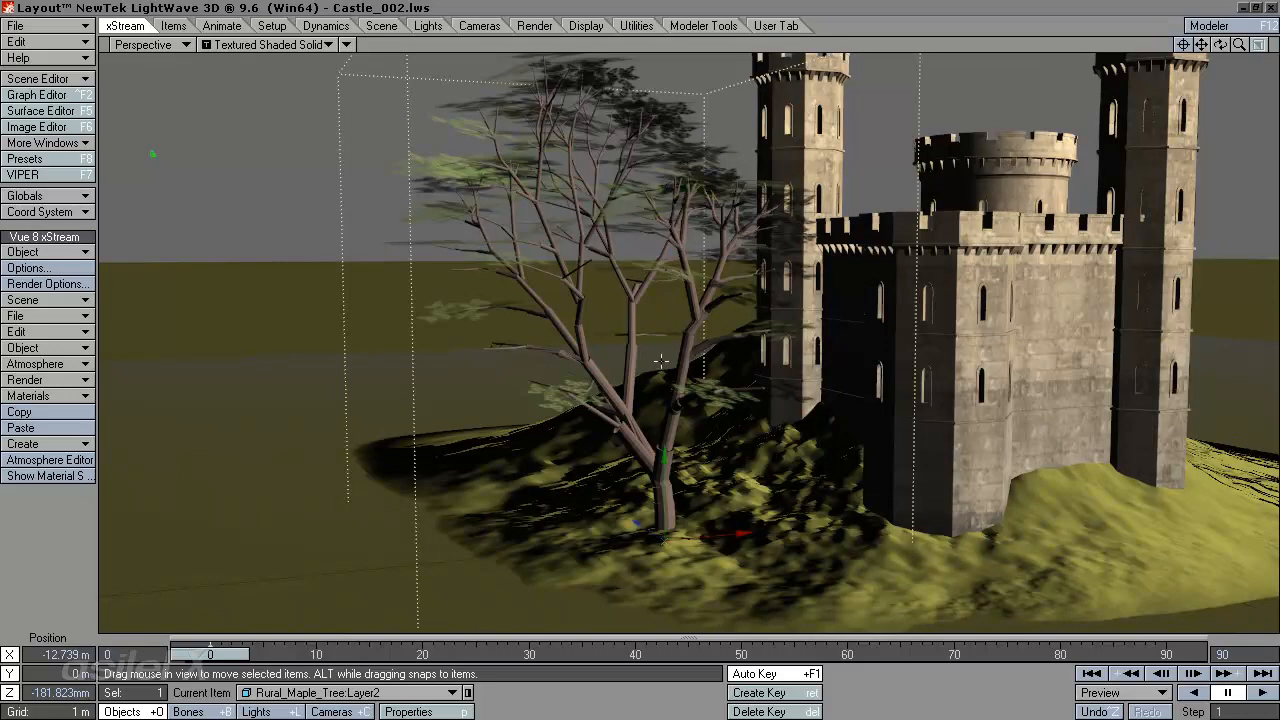
Scale the maple tree down to roughly half its size and move it to about X -12.4757 m, Z -5.1502 m on the terrain.
left_click_drag(1220, 44, 1238, 105)
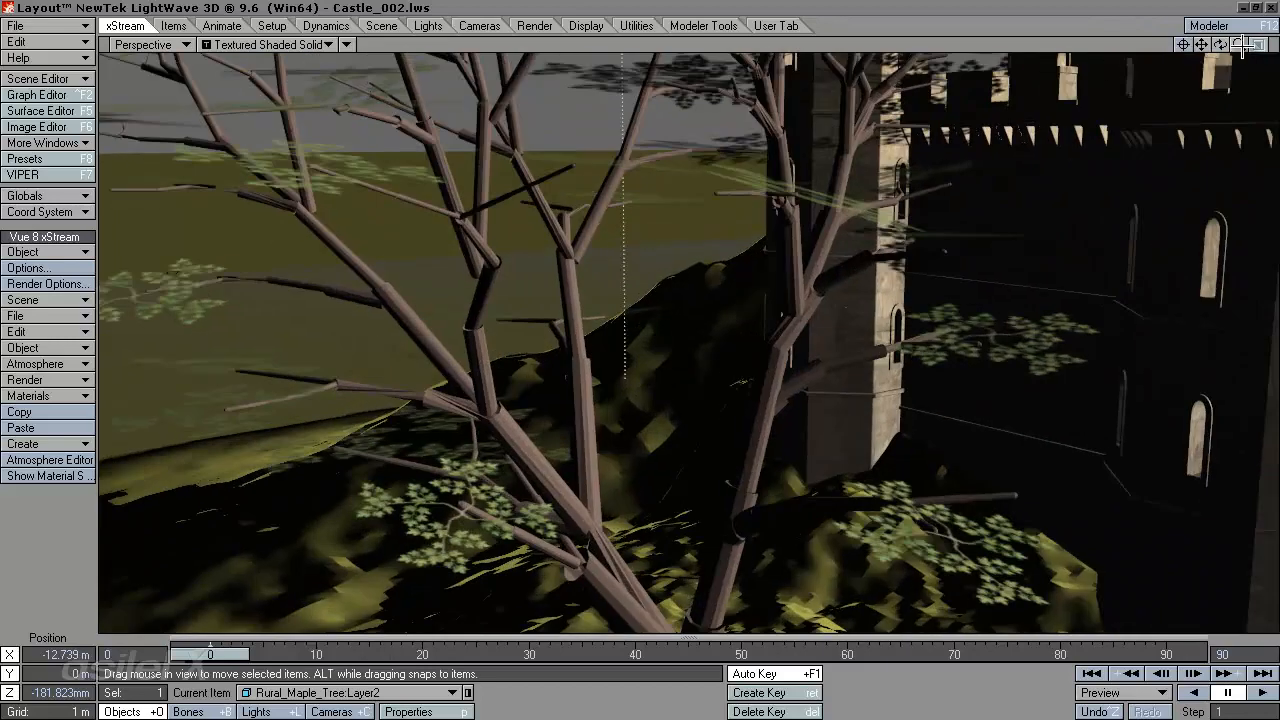
left_click_drag(1239, 45, 1186, 83)
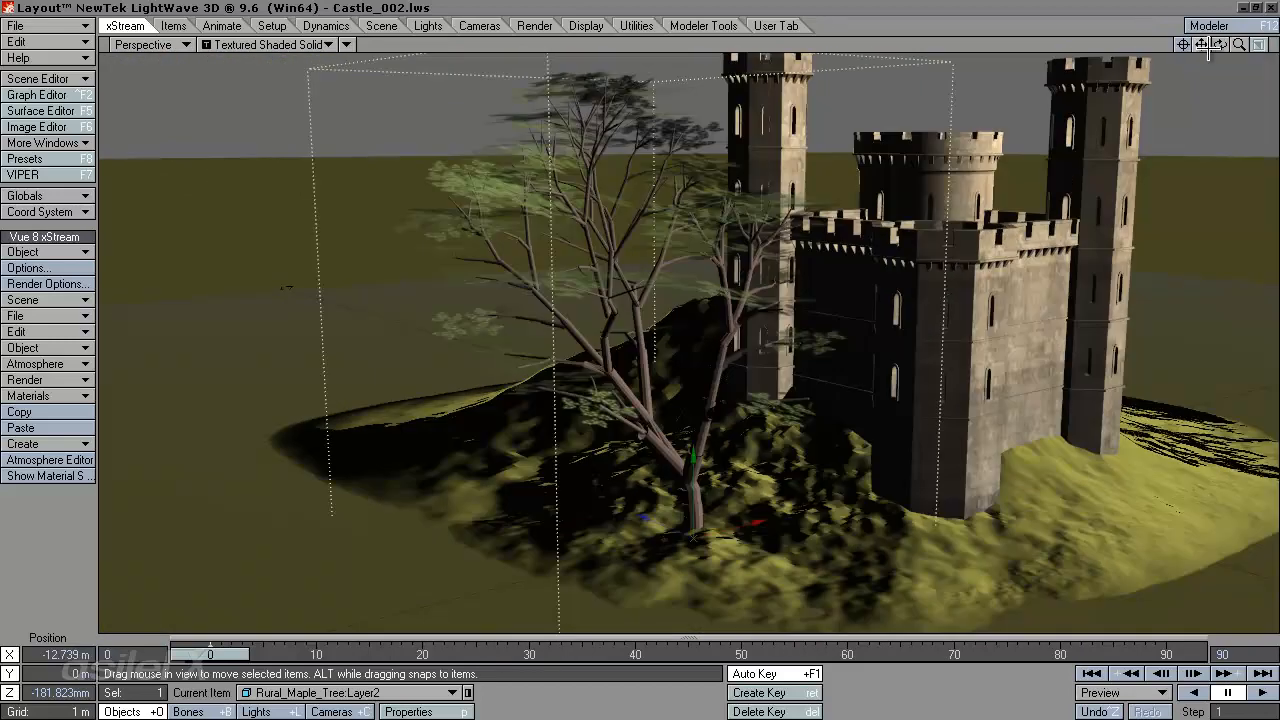
left_click_drag(1220, 45, 1162, 68)
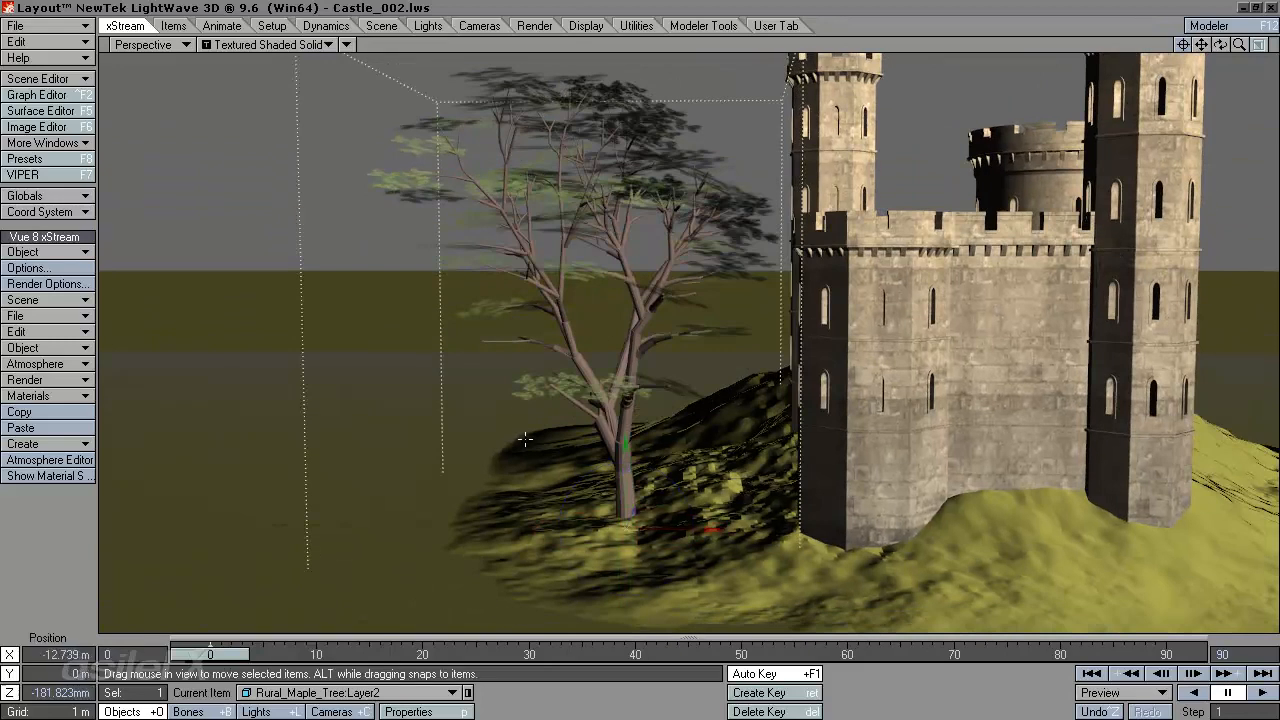
key("shift+h")
left_click_drag(520, 420, 516, 175)
mouse_move(657, 367)
left_mouse_down()
mouse_move(580, 391)
mouse_move(560, 380)
mouse_move(699, 367)
mouse_move(623, 363)
mouse_move(656, 366)
left_mouse_up()
key("t")
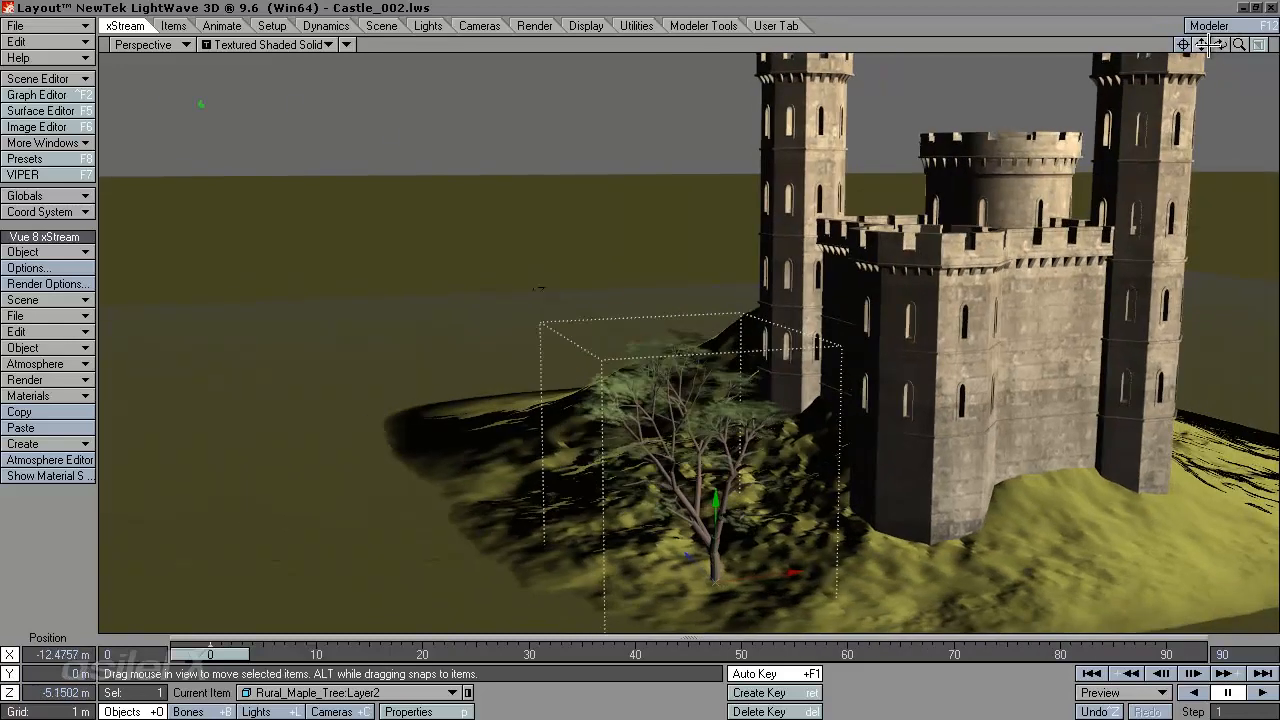
left_click_drag(1201, 44, 902, 536)
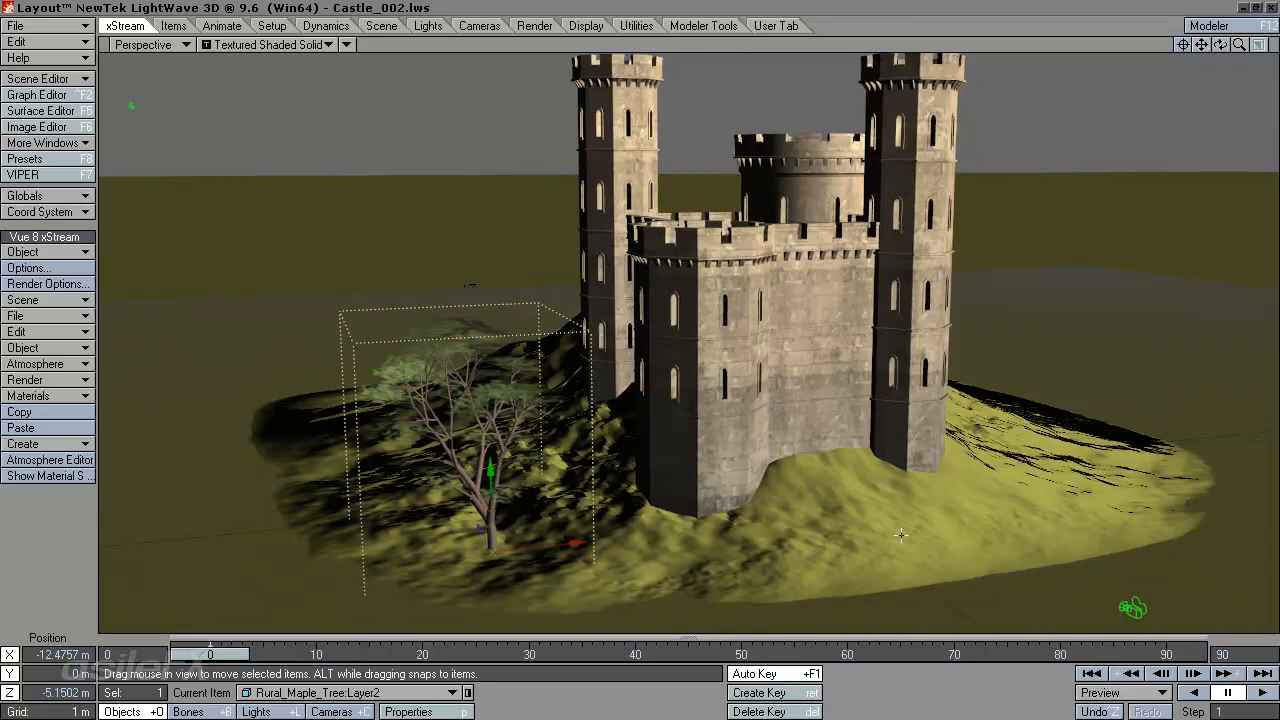
left_click(906, 556)
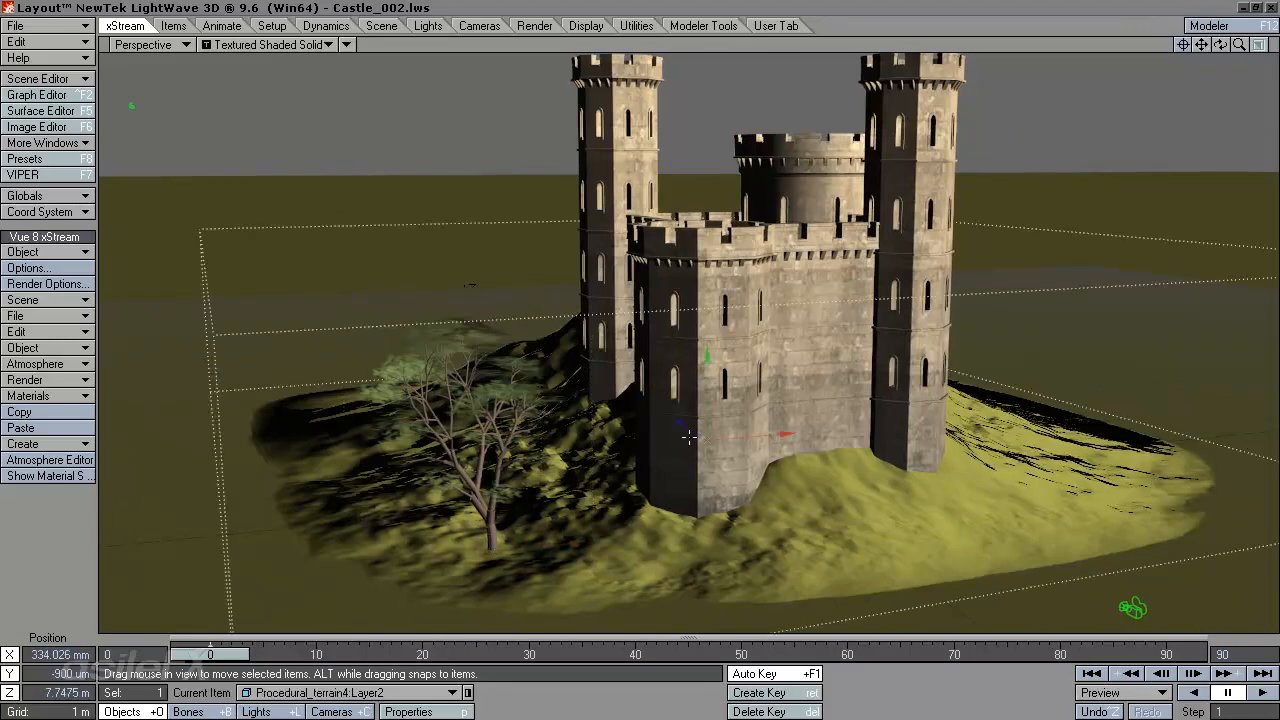
left_click(940, 510)
left_click(1133, 473)
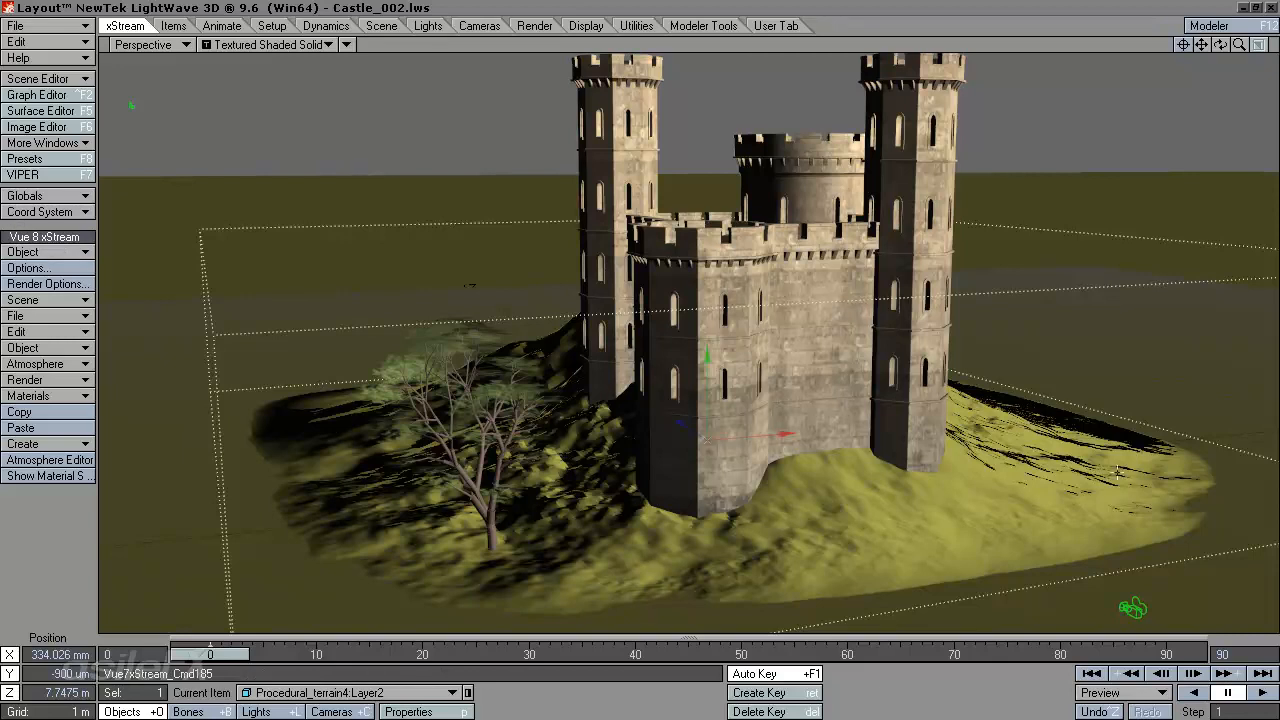
left_click(48, 331)
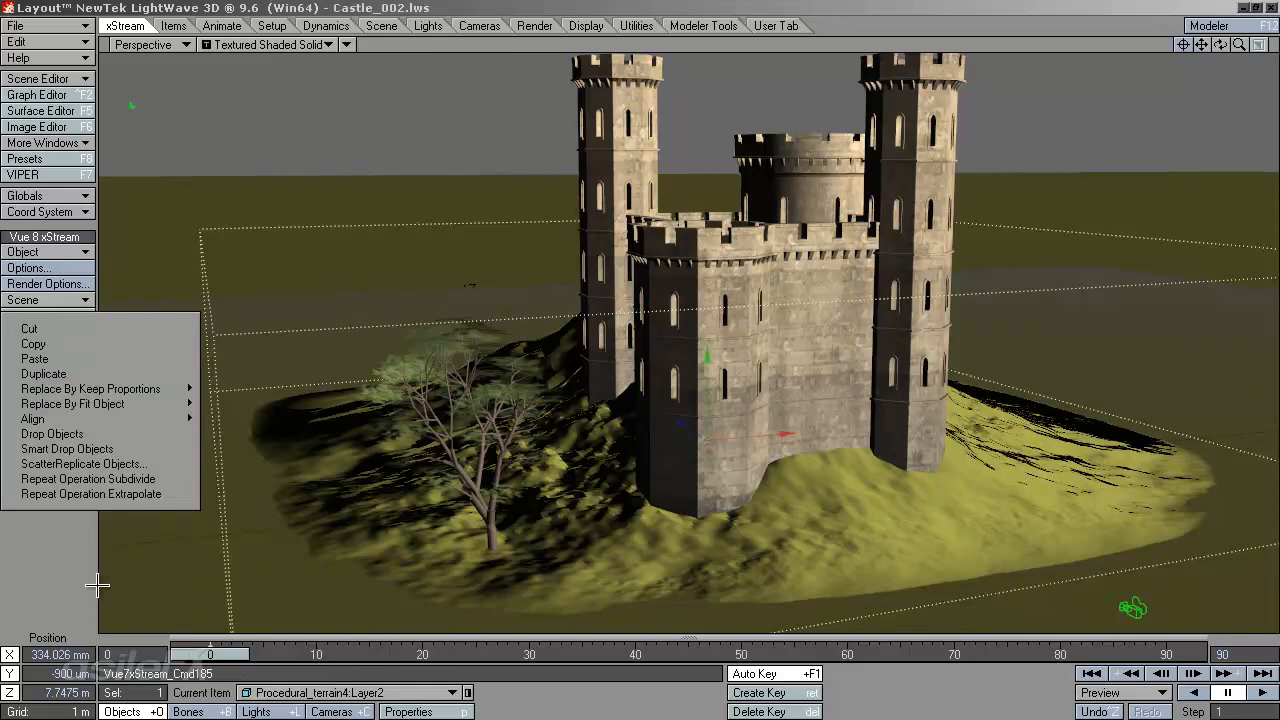
left_click(73, 522)
left_click(68, 252)
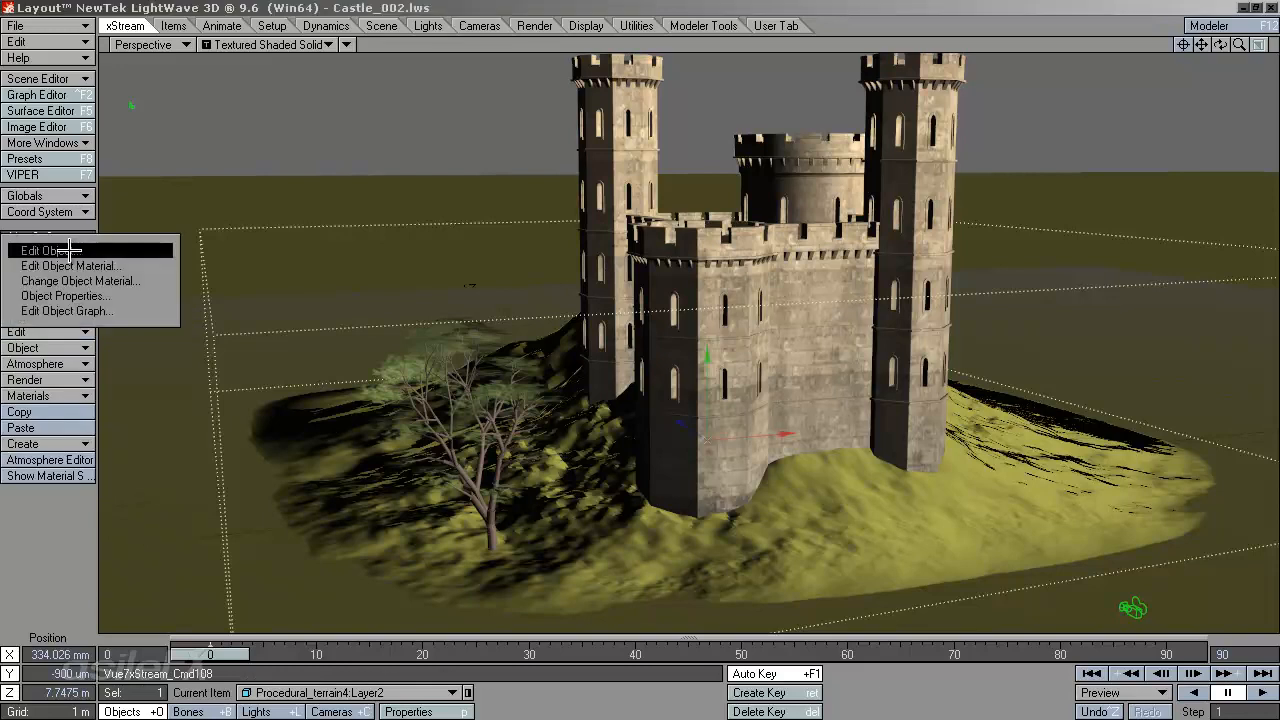
left_click(52, 514)
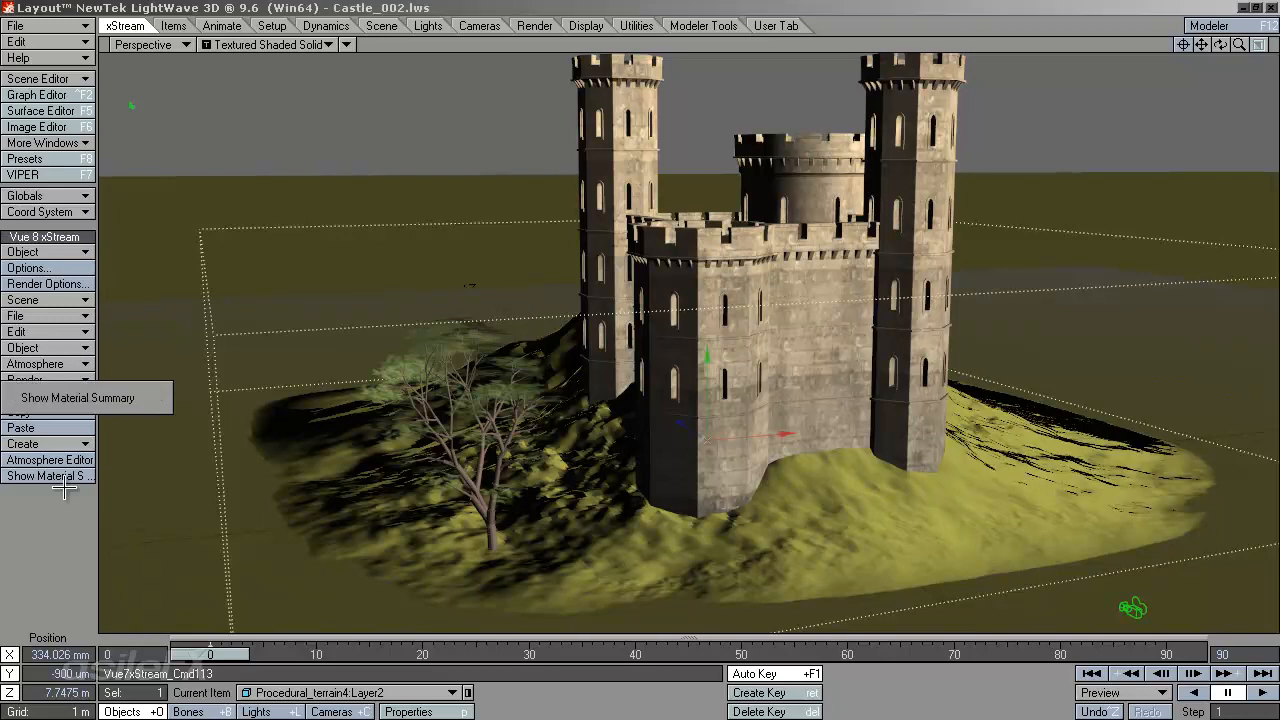
left_click(51, 409)
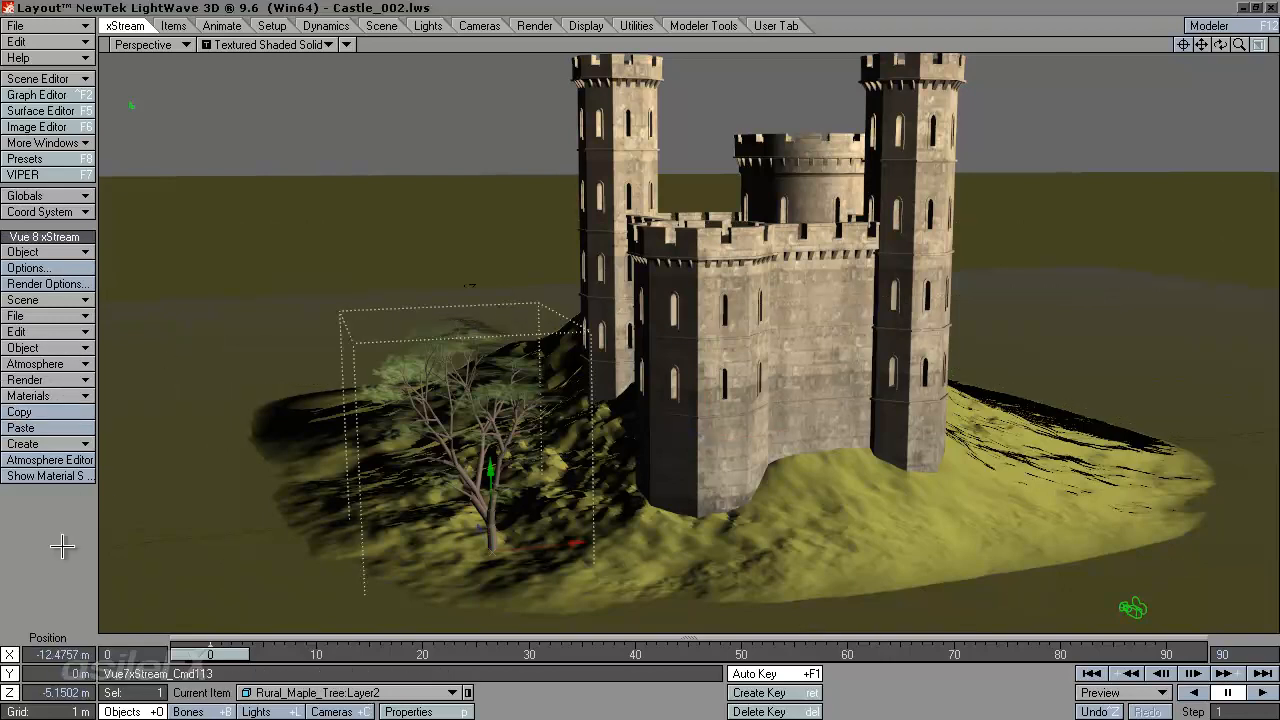
Show the summary of the scene's materials, inspect the first grass material in the Advanced Material Editor, and close both.
left_click(85, 396)
left_click(92, 395)
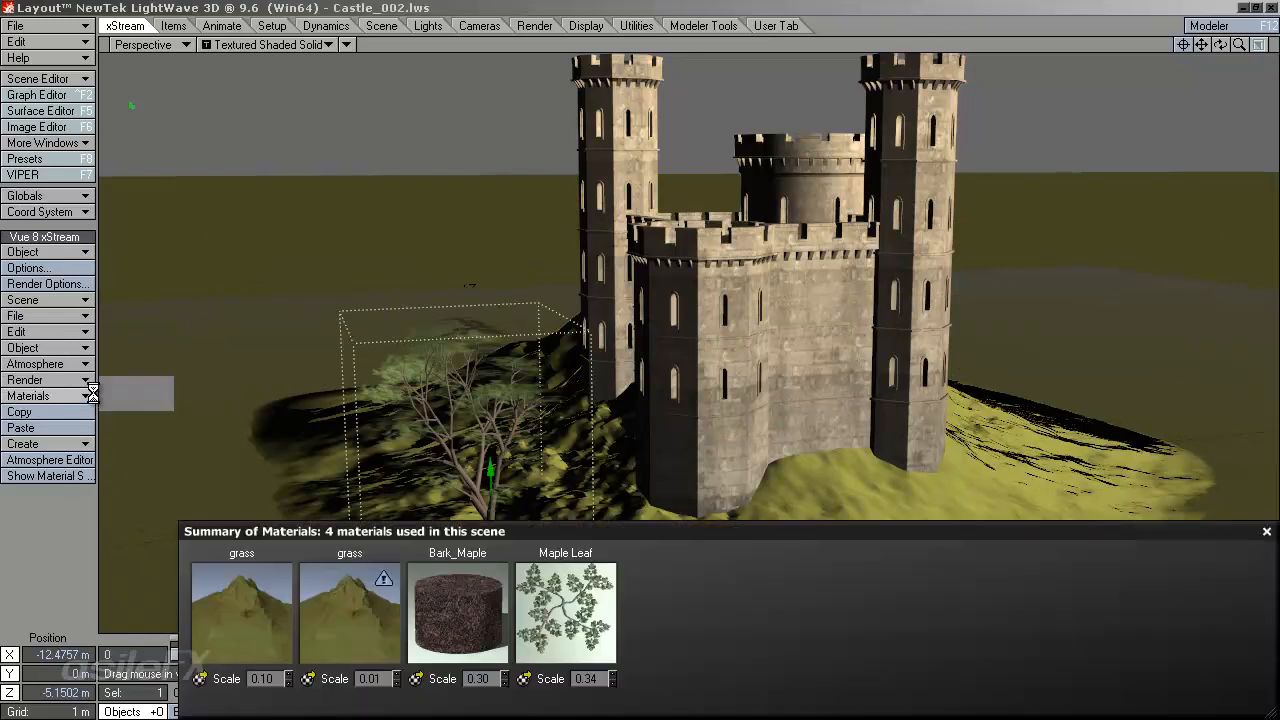
left_click_drag(705, 572, 614, 463)
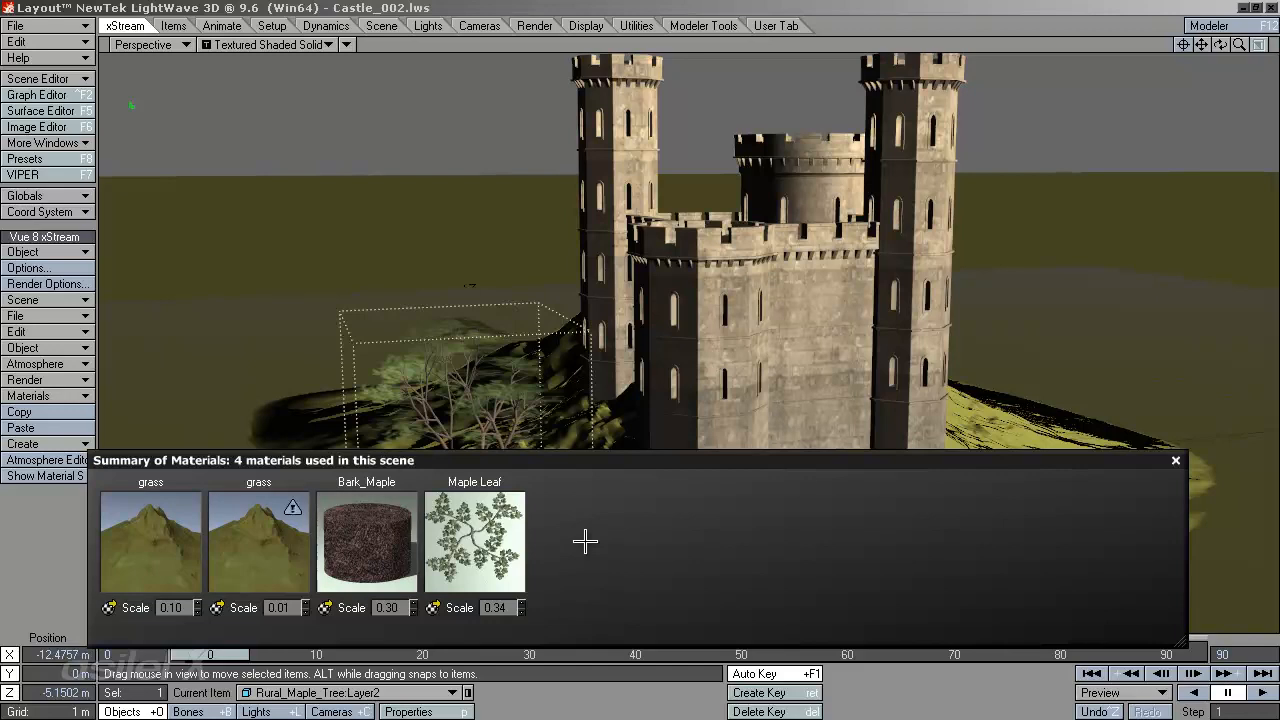
left_click_drag(689, 463, 715, 479)
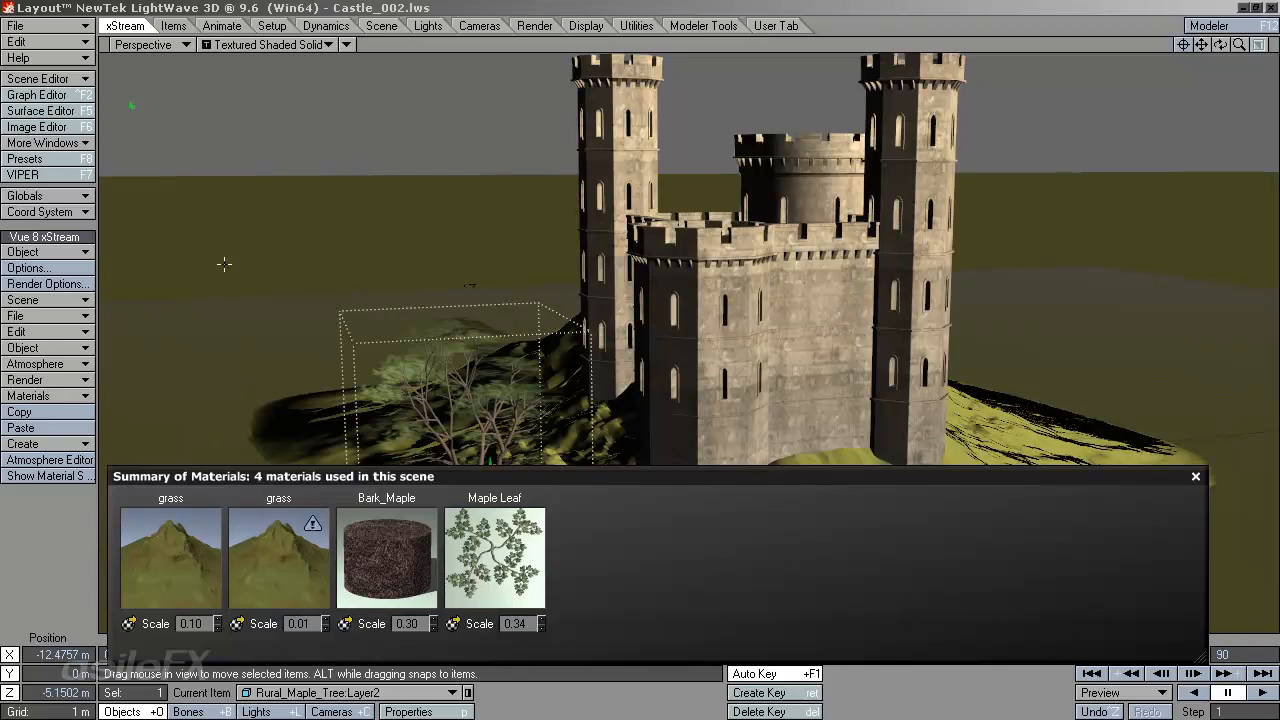
double_click(192, 541)
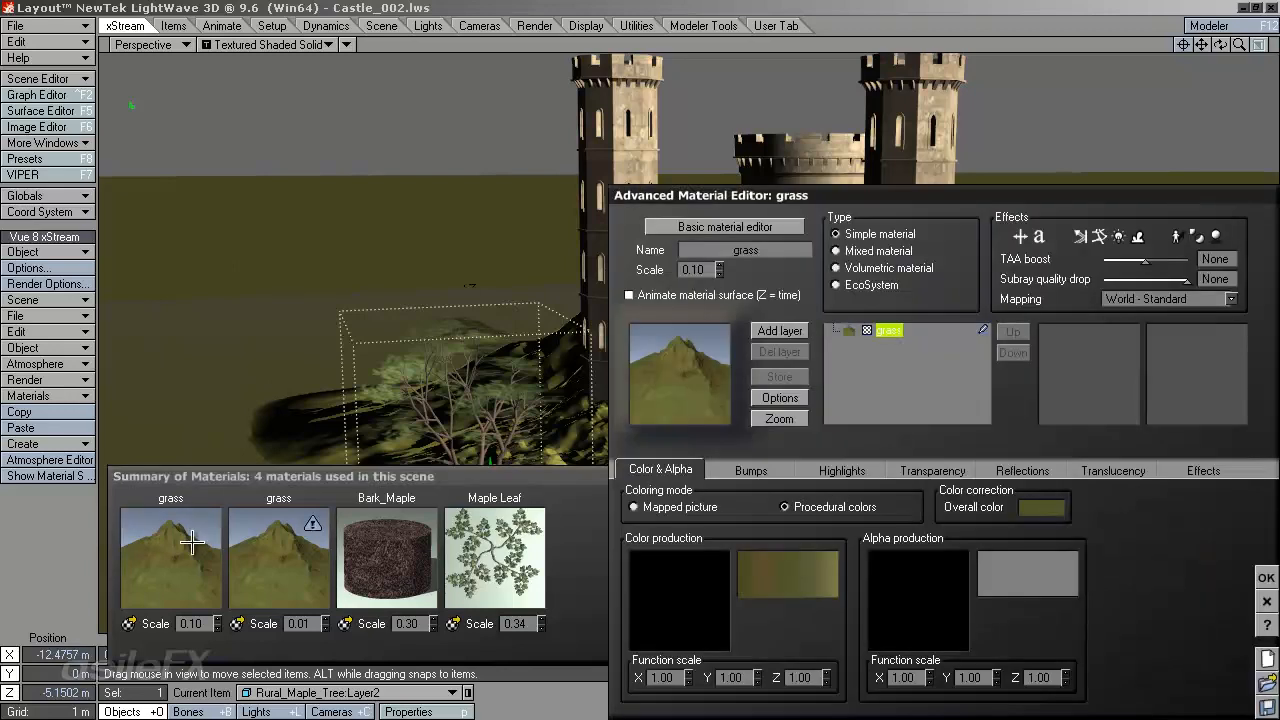
left_click_drag(770, 195, 712, 165)
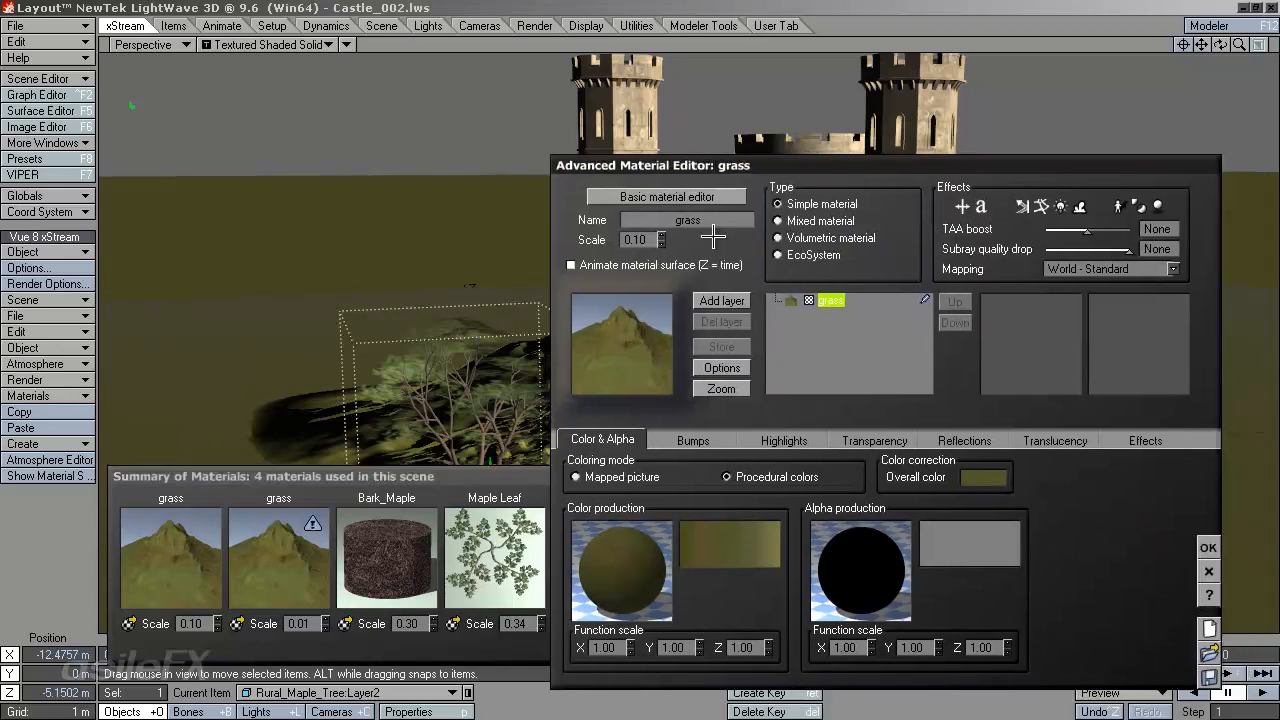
left_click(1210, 546)
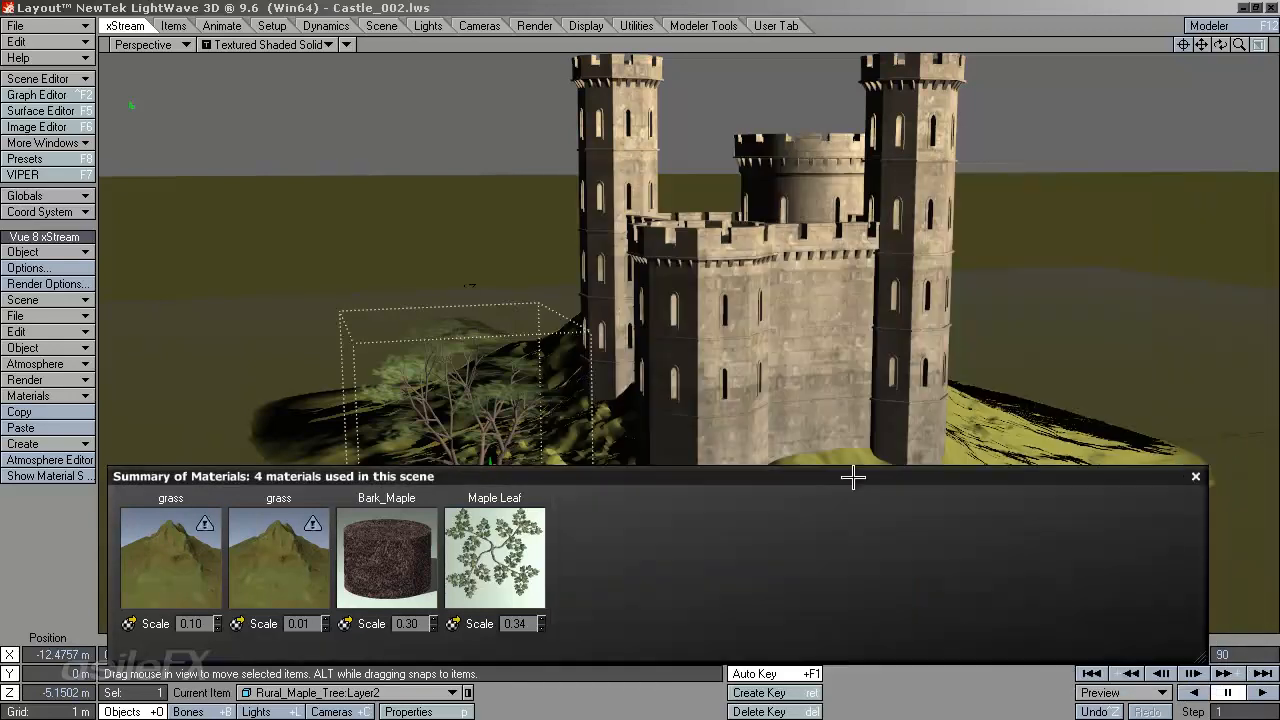
left_click(1195, 476)
Open the procedural terrain's material for editing and rename it grass_terrain.
left_click(1040, 445)
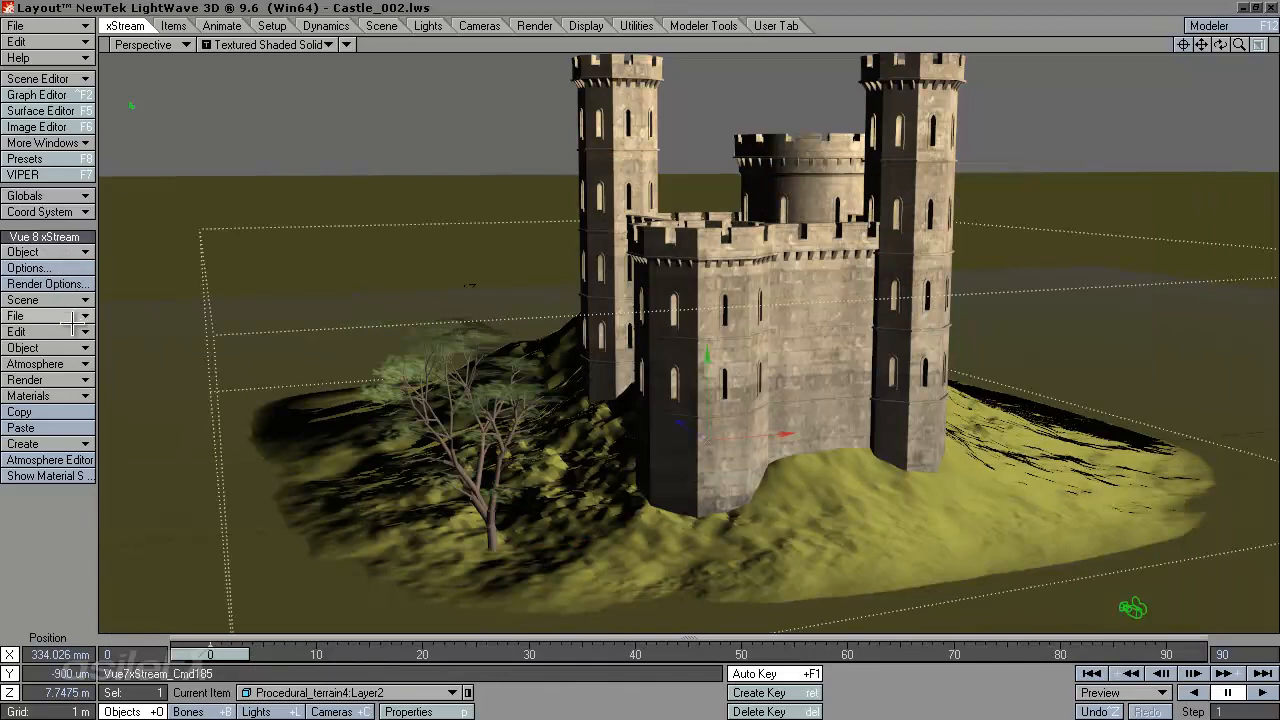
left_click(58, 252)
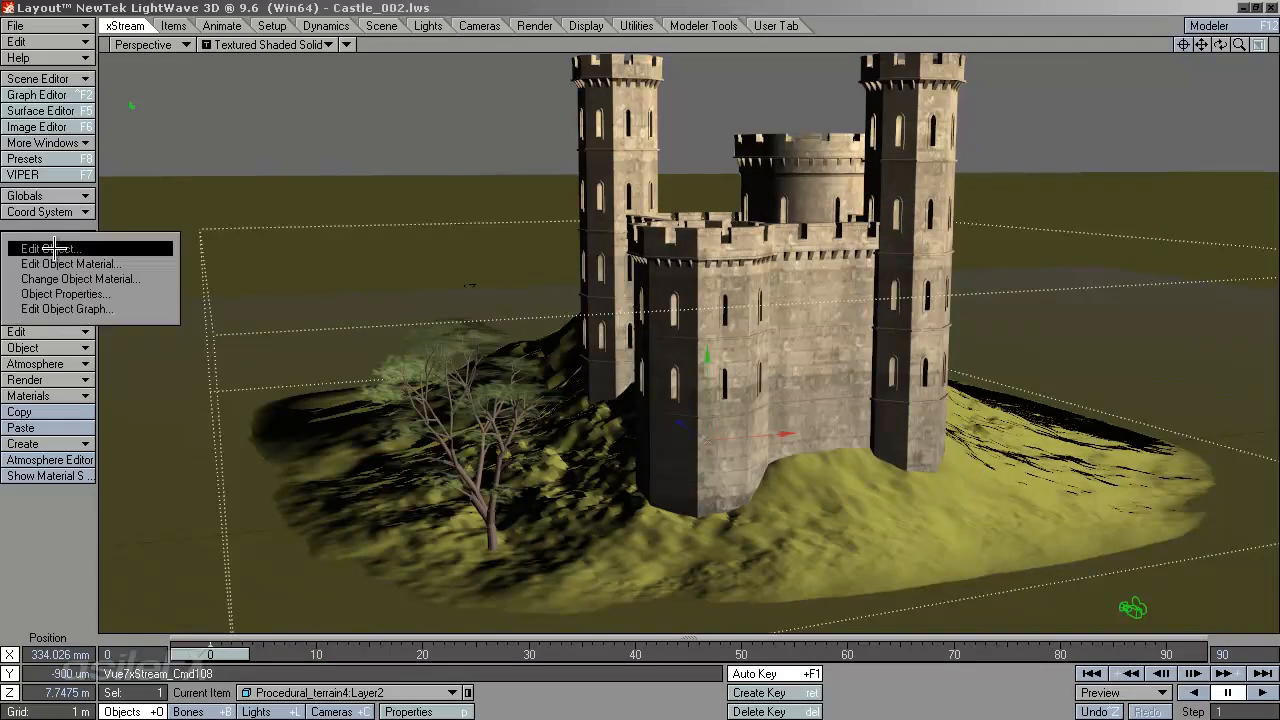
left_click(125, 264)
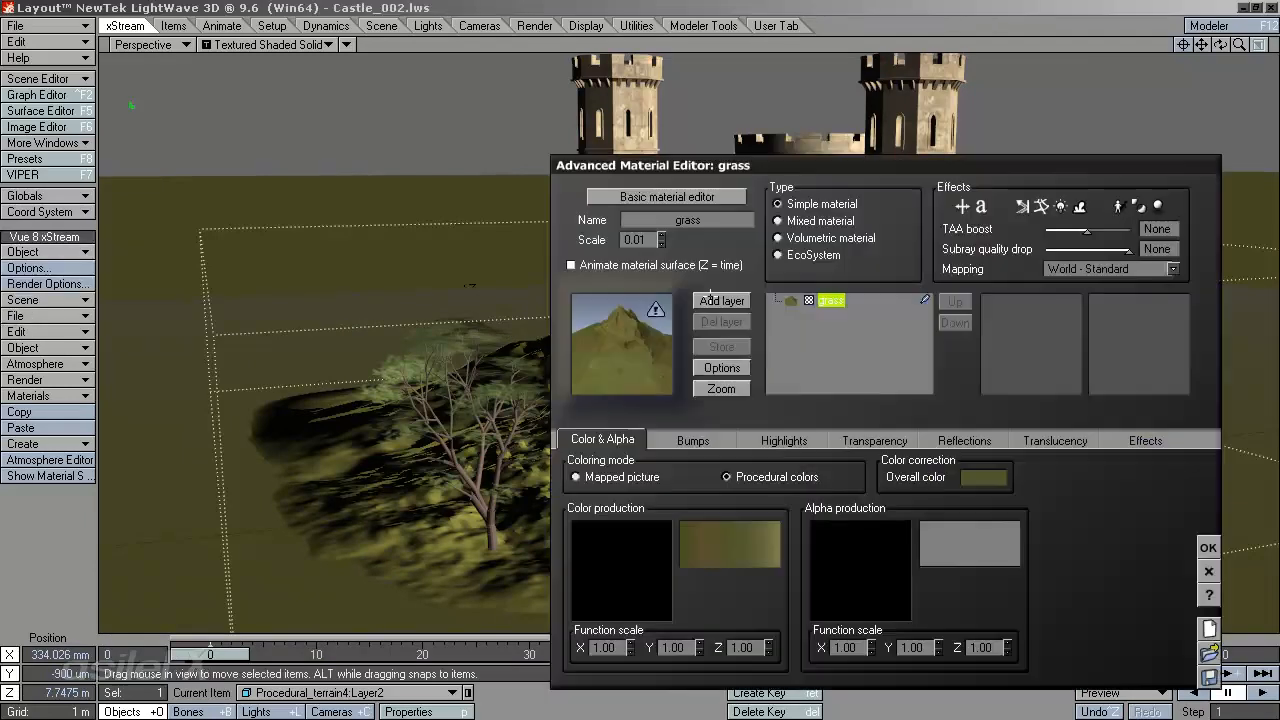
left_click(700, 228)
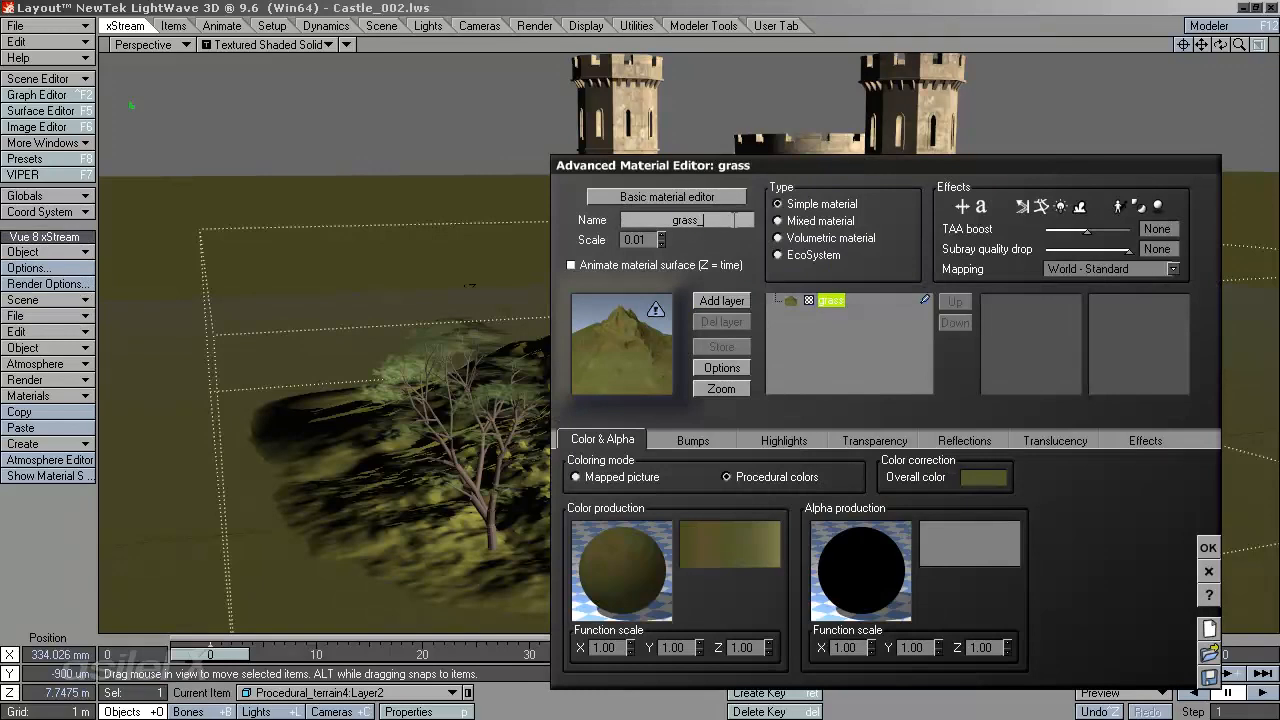
type("_terrain")
key("Return")
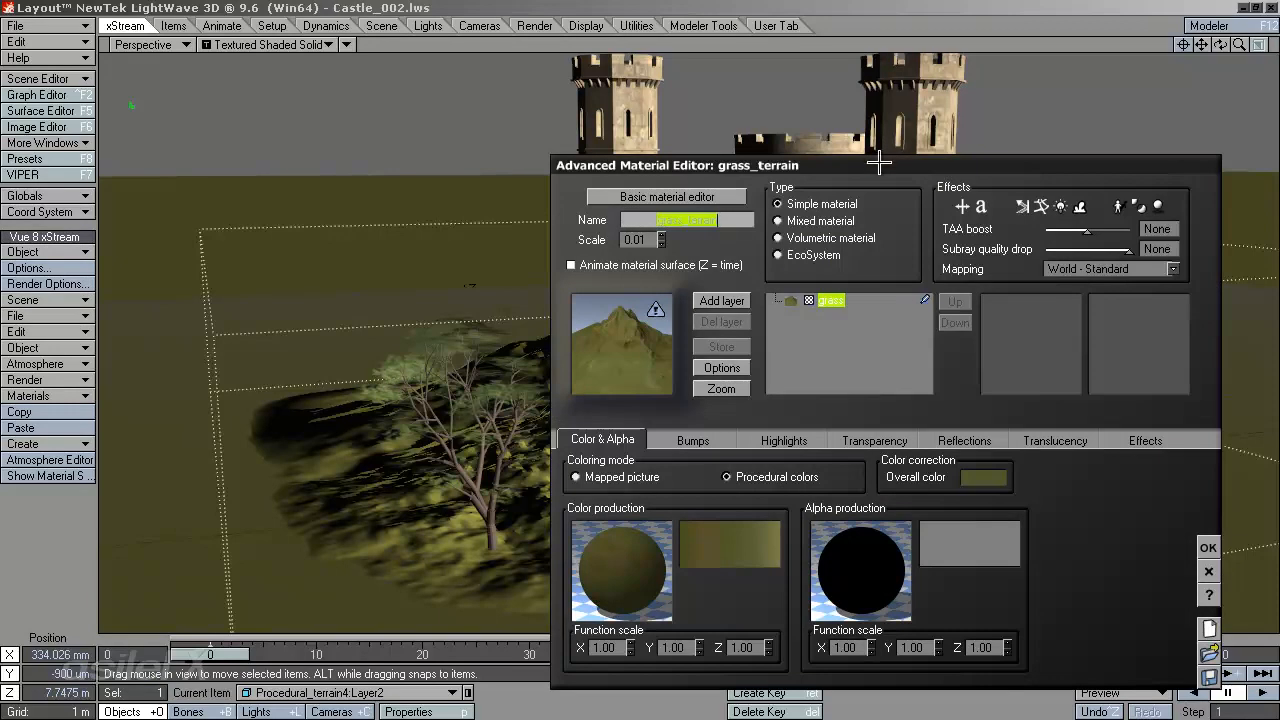
left_click_drag(878, 162, 881, 106)
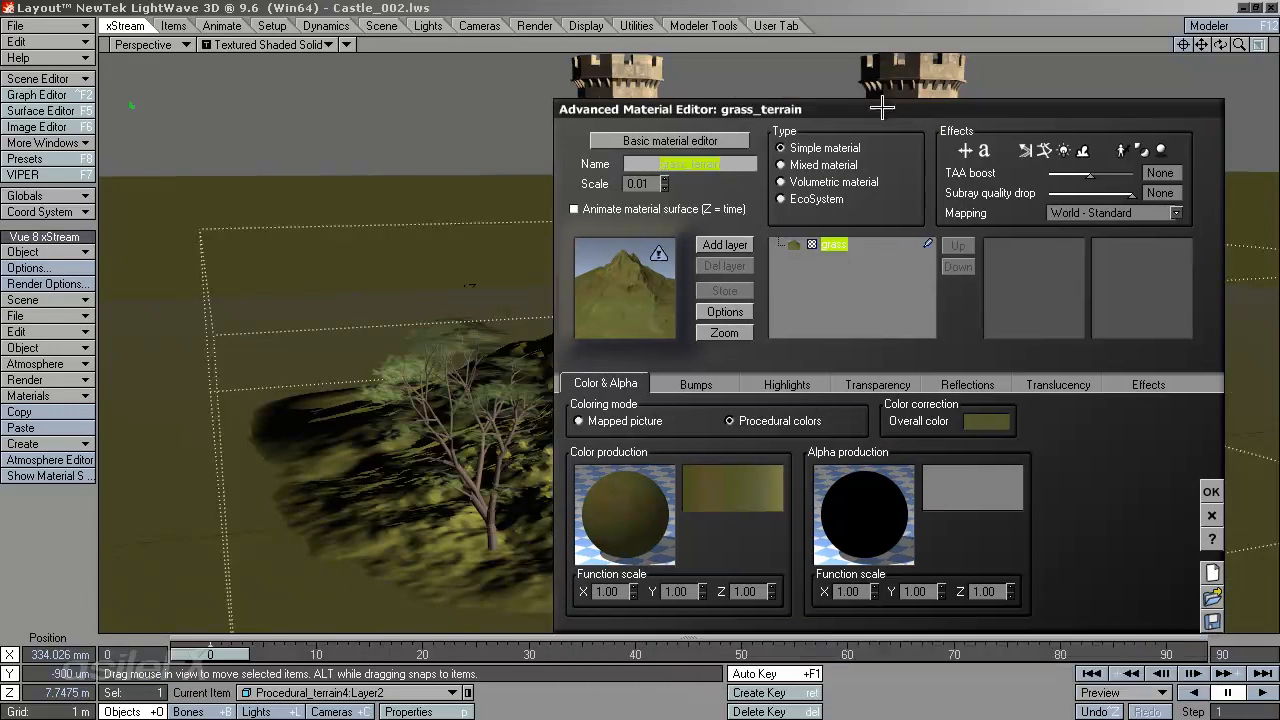
left_click(872, 328)
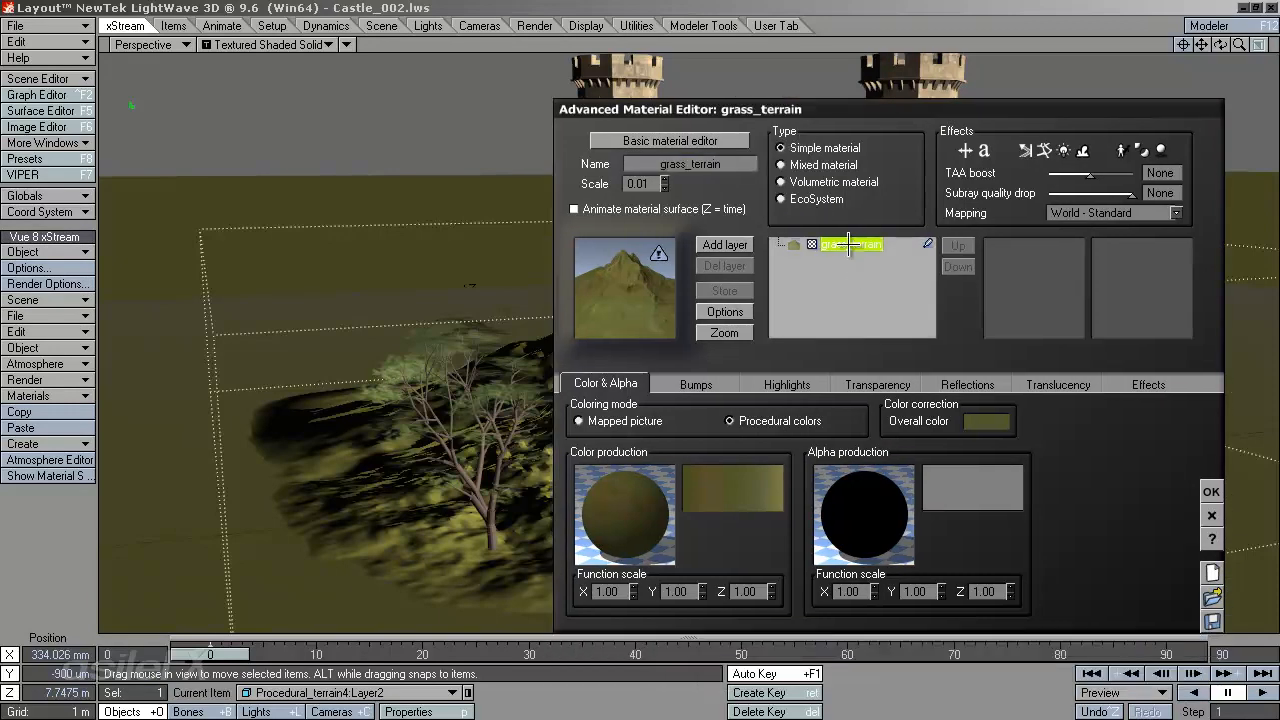
Convert the grass_terrain material to an EcoSystem and name its parent material Terrain.
left_click(812, 198)
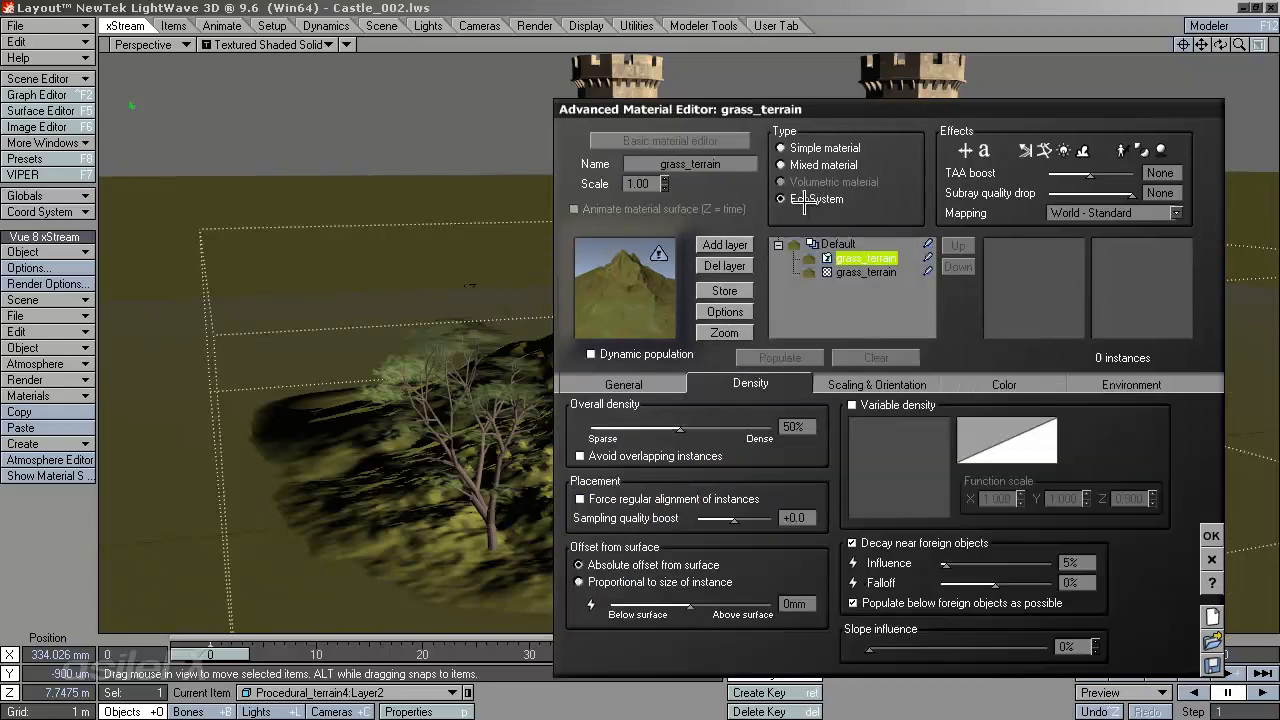
left_click(845, 244)
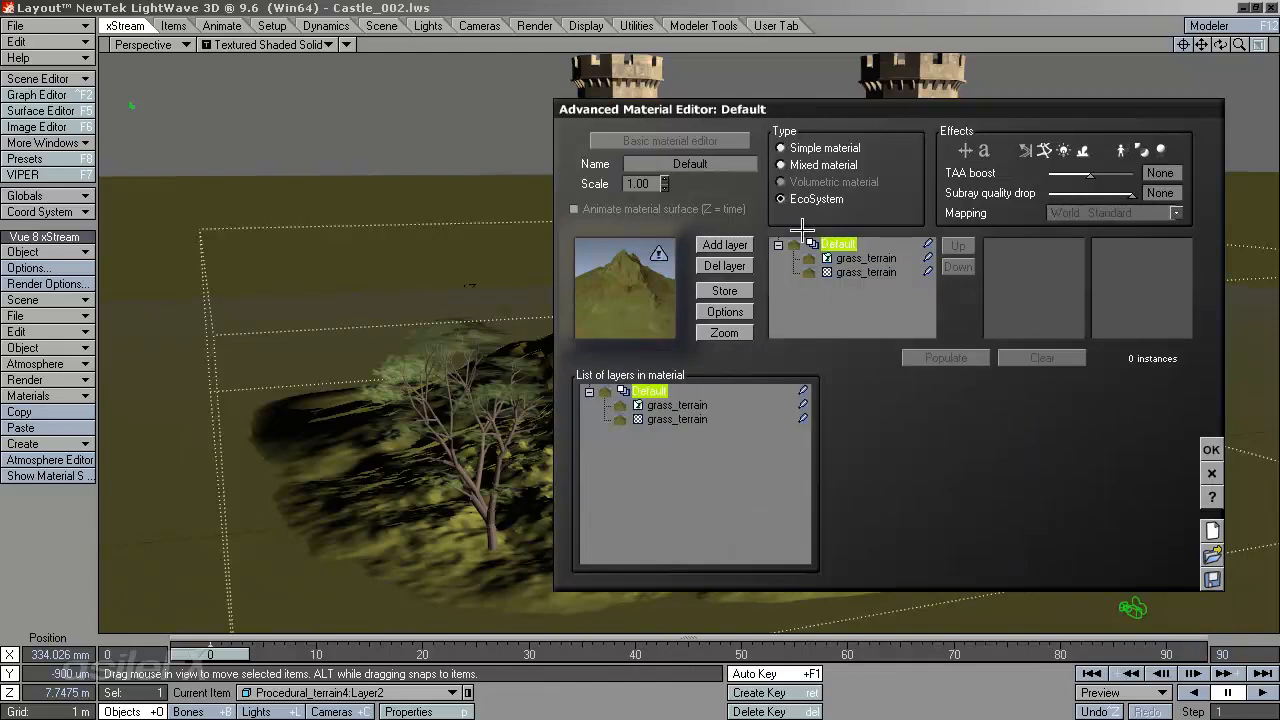
left_click(710, 166)
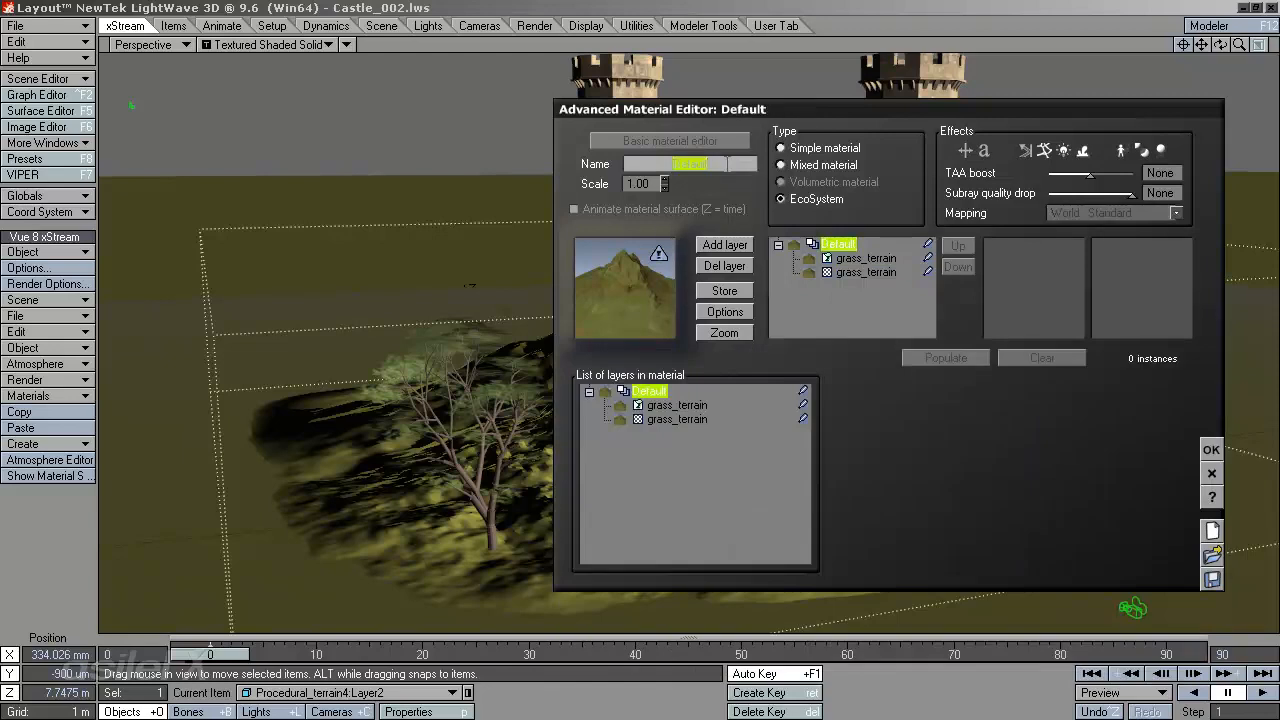
type("Terrain")
key("Return")
Rename the EcoSystem layer of the Terrain material to terrain eco.
left_click(866, 258)
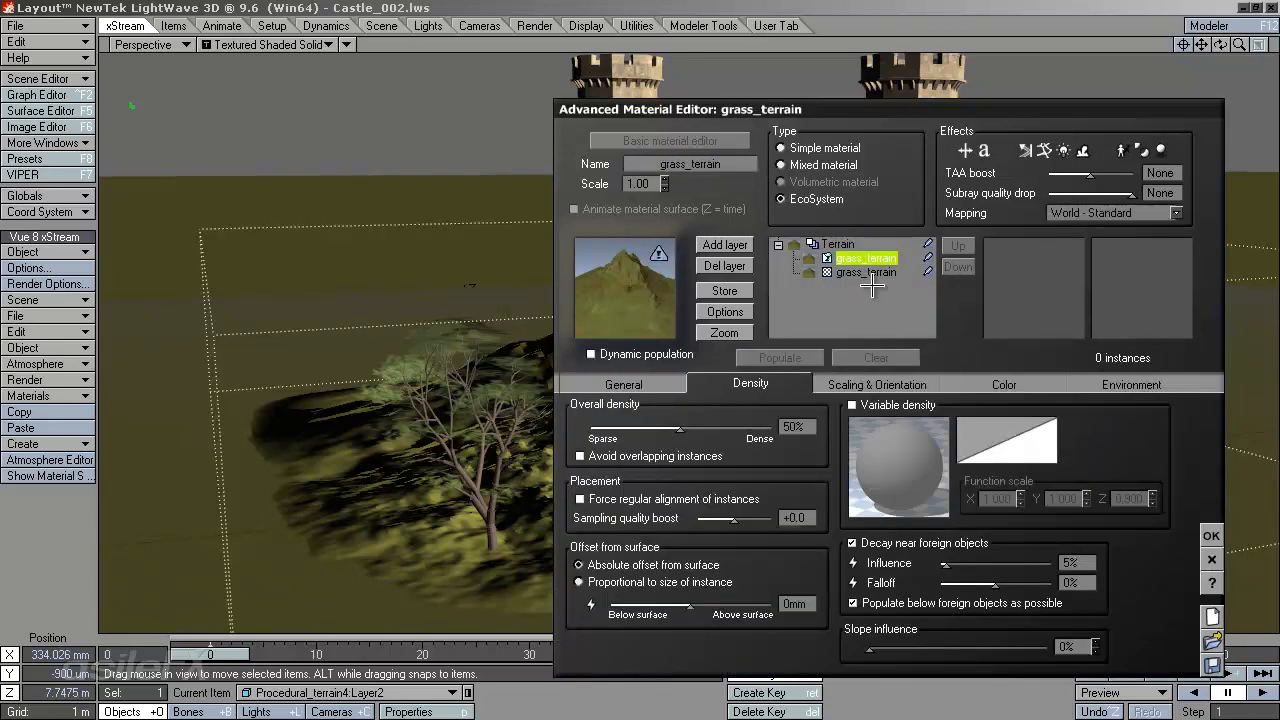
left_click(866, 272)
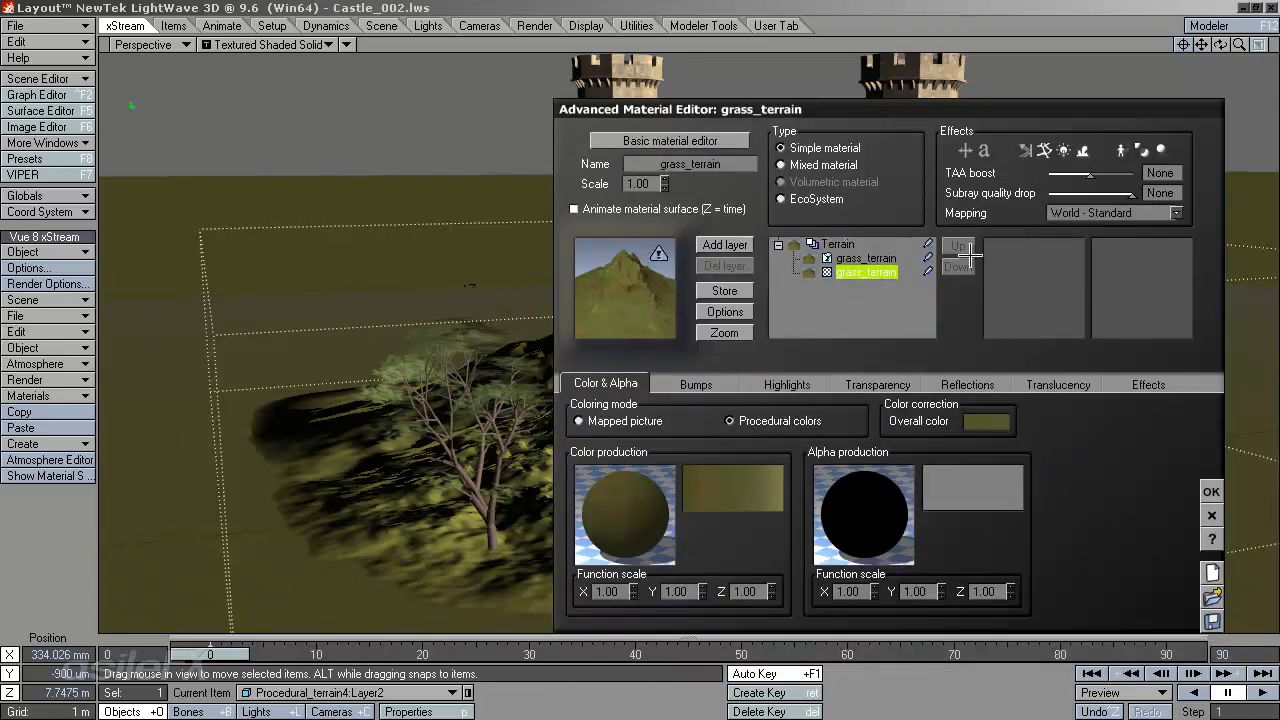
left_click(869, 258)
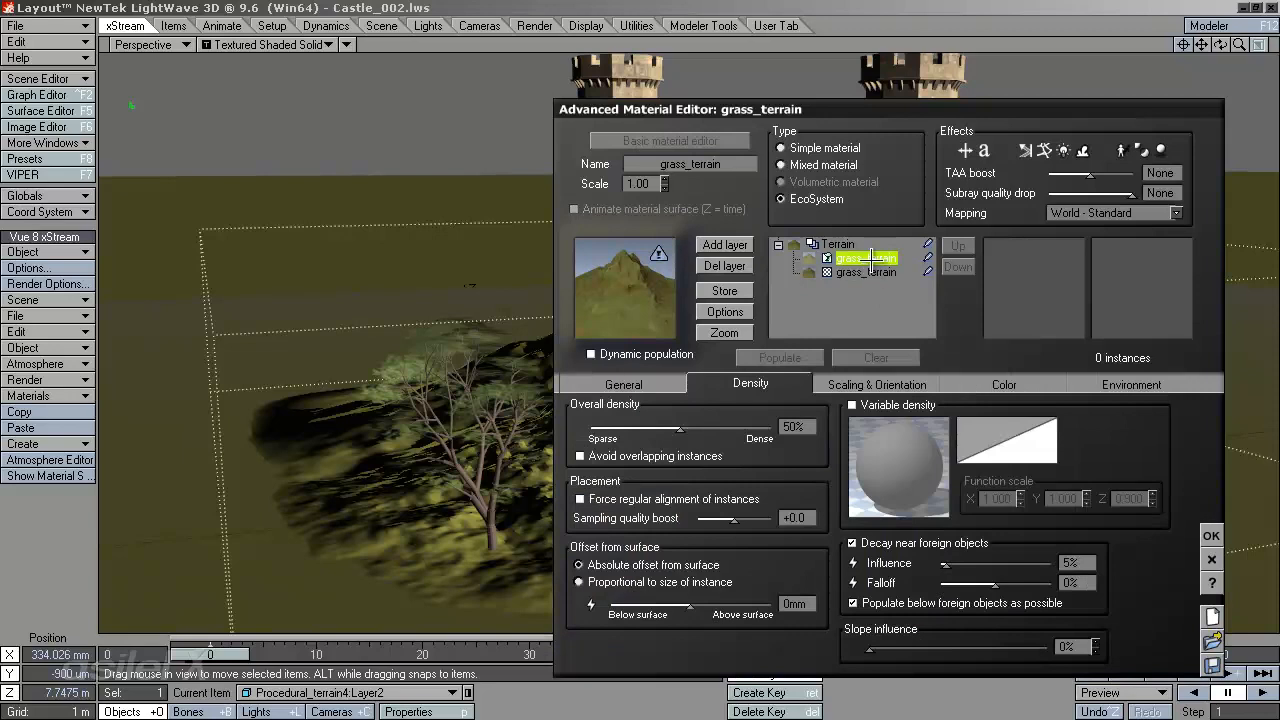
left_click(621, 385)
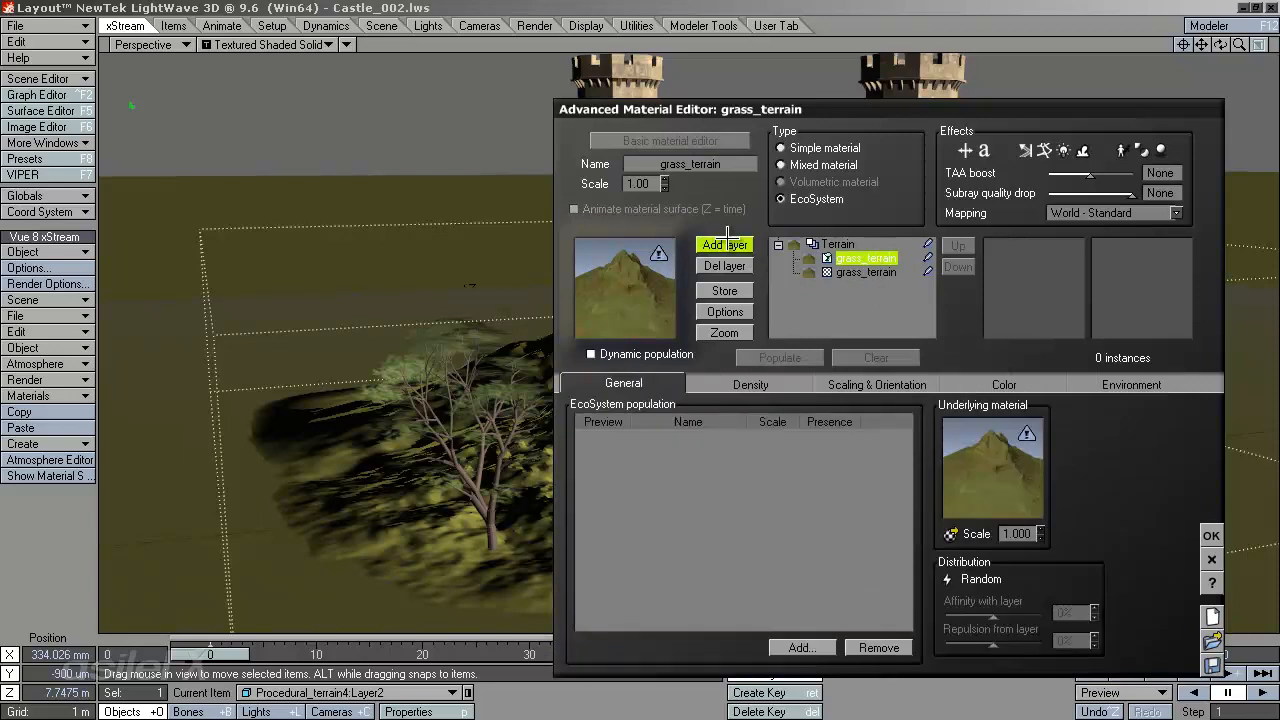
left_click(733, 163)
type("ter")
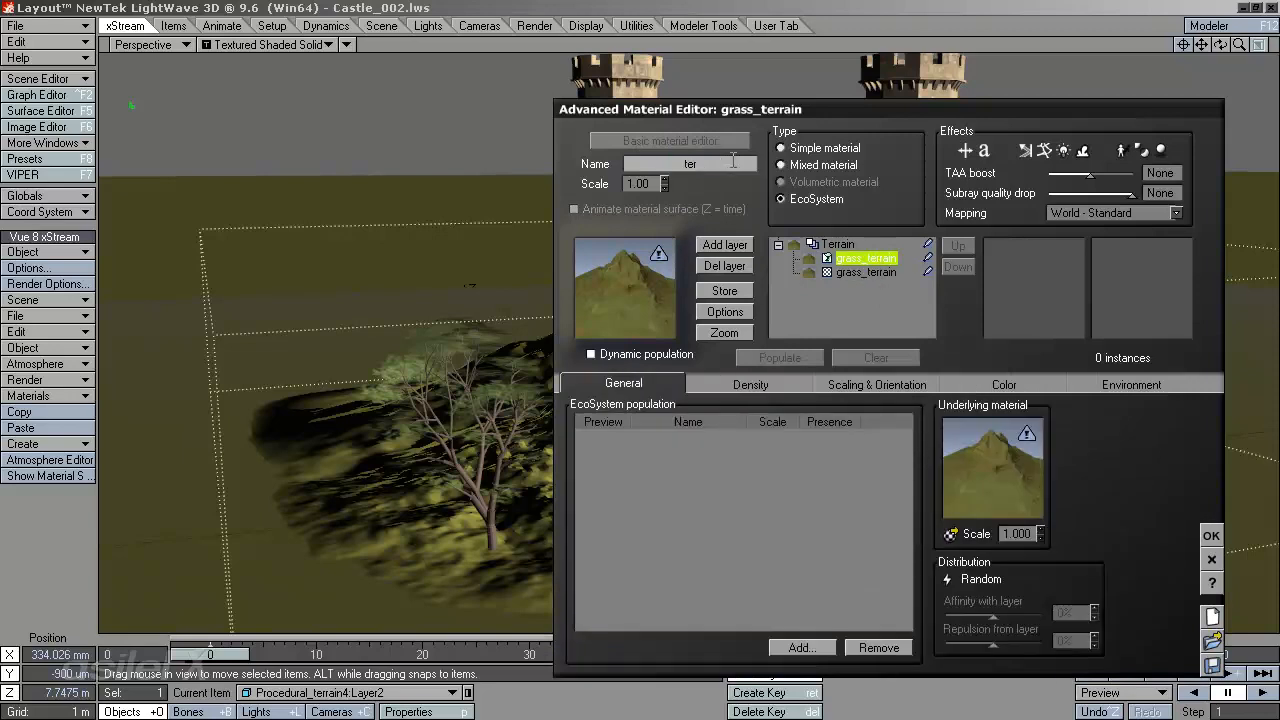
key("Return")
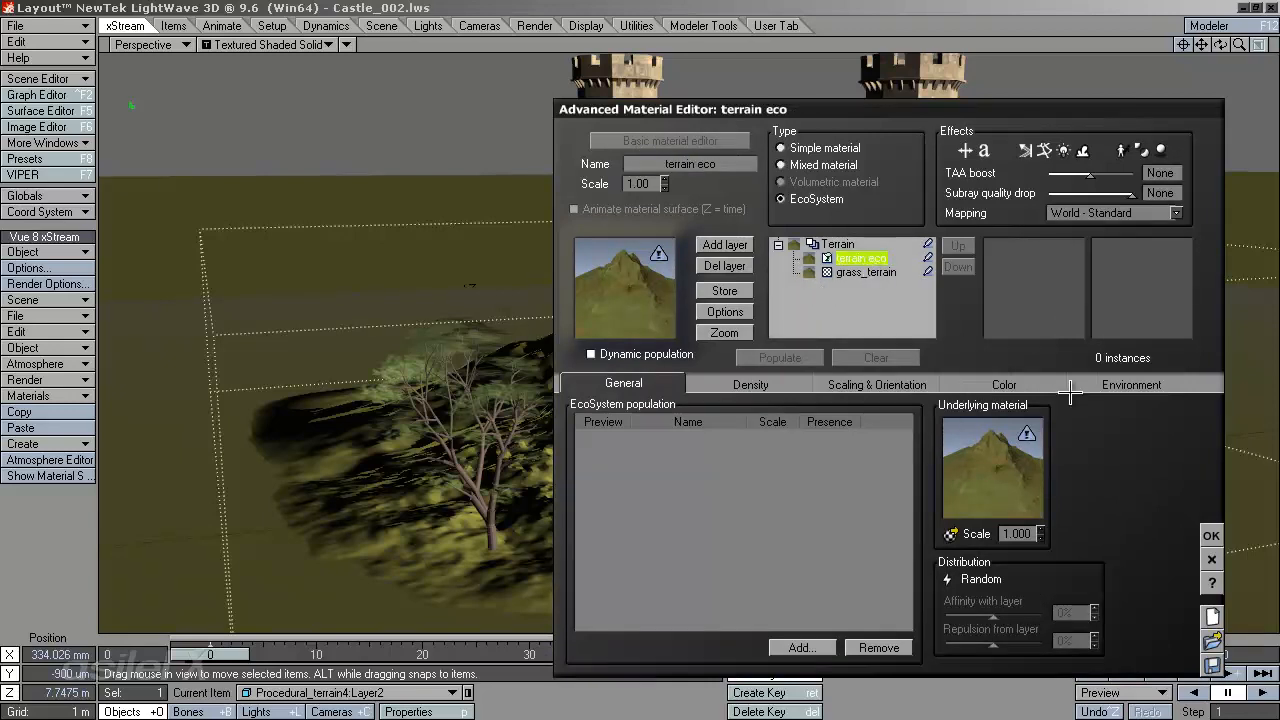
Add the Rural Maple Tree from the Trees collection to the terrain eco layer's EcoSystem population.
left_click(1136, 383)
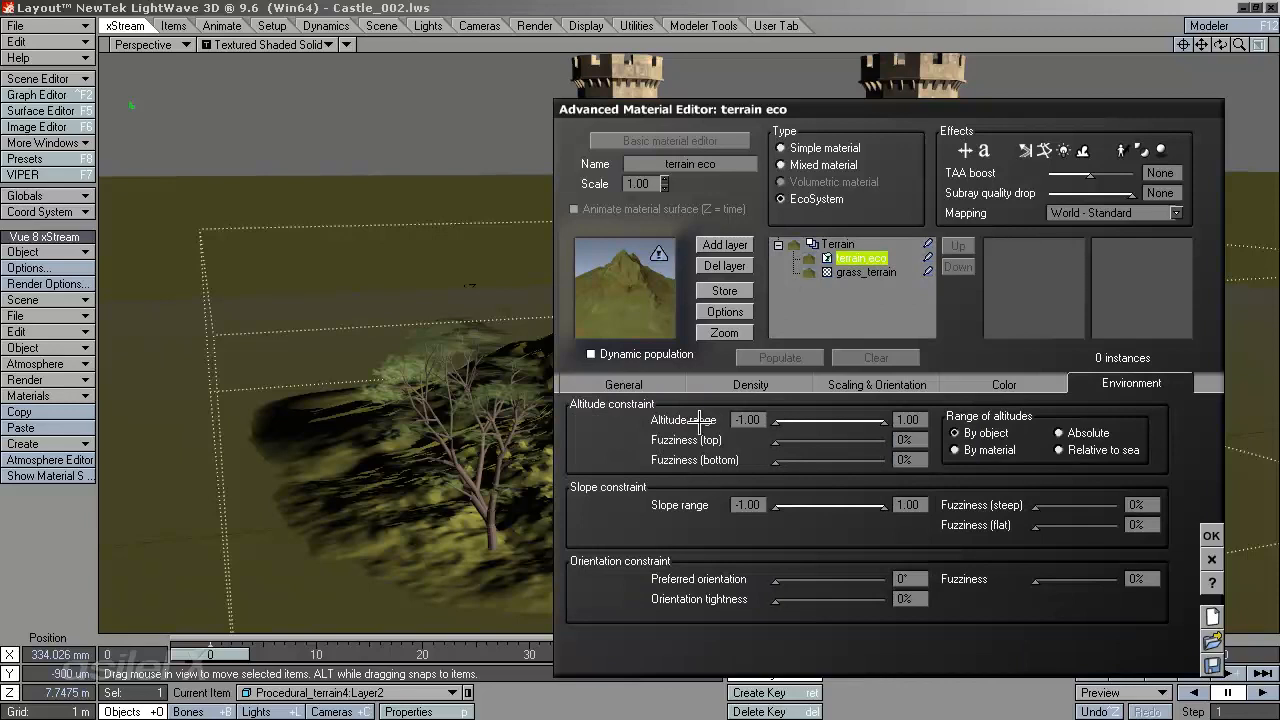
left_click(622, 386)
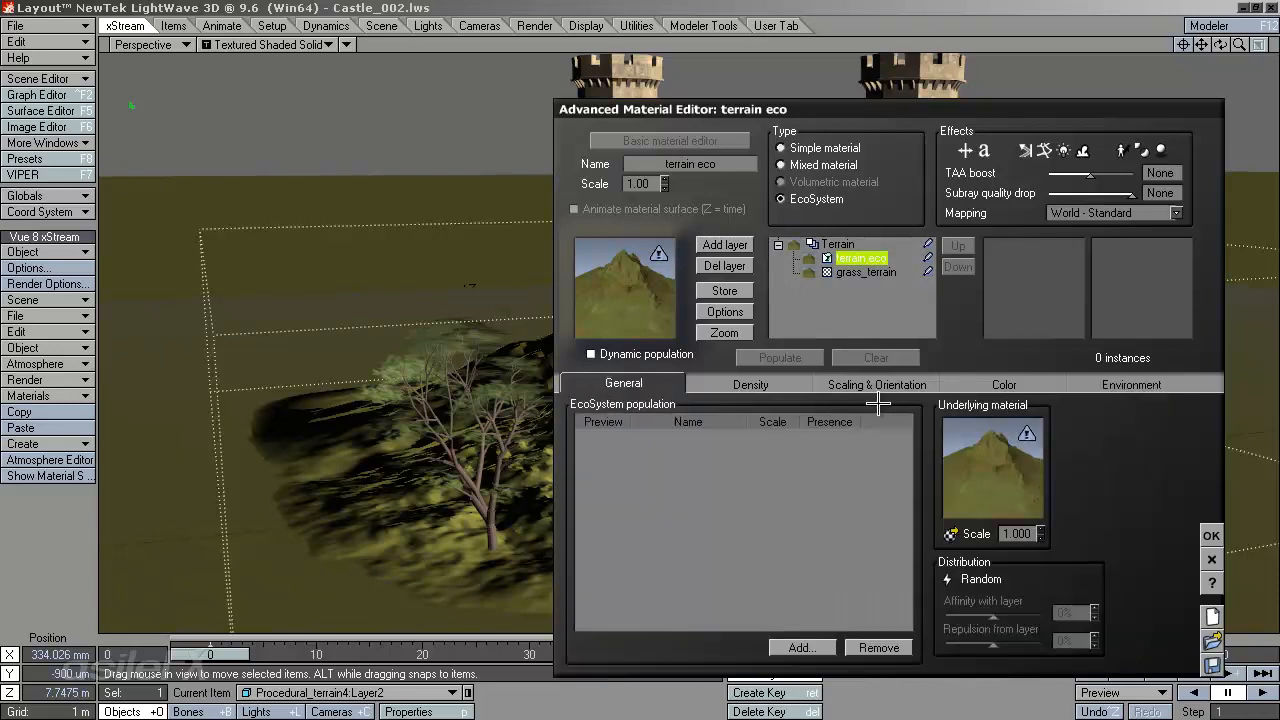
left_click(818, 648)
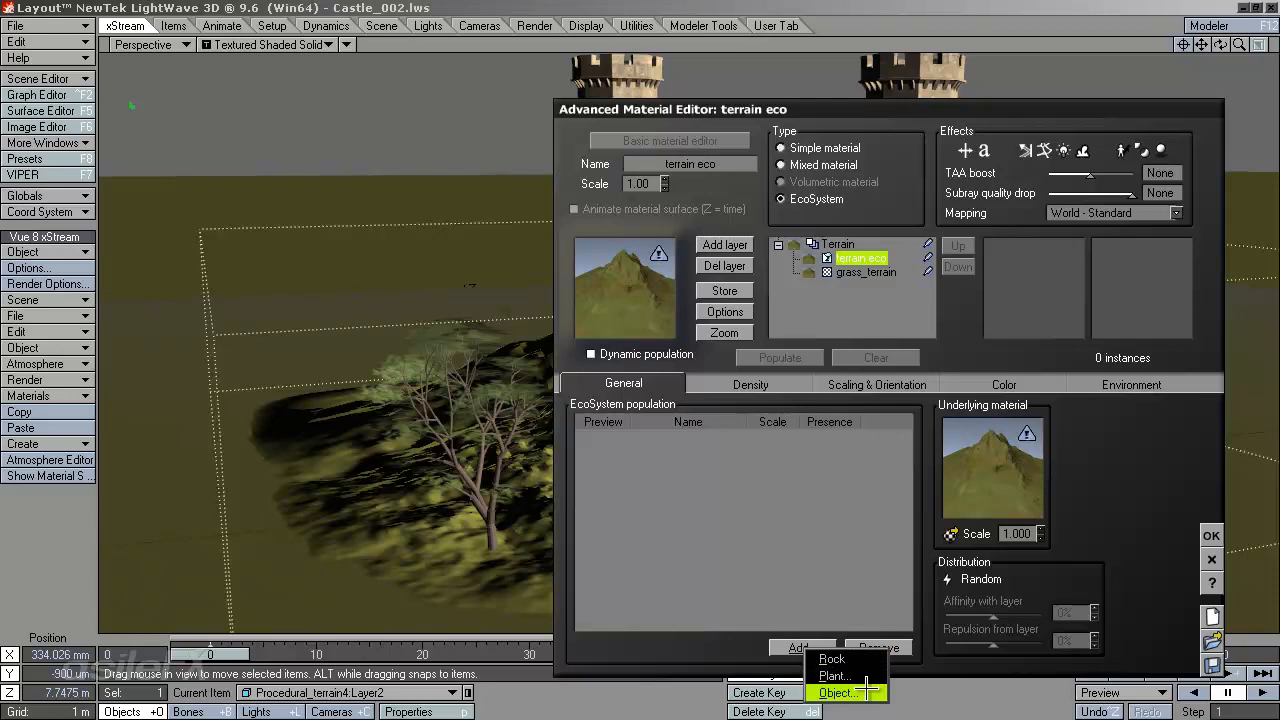
left_click(833, 676)
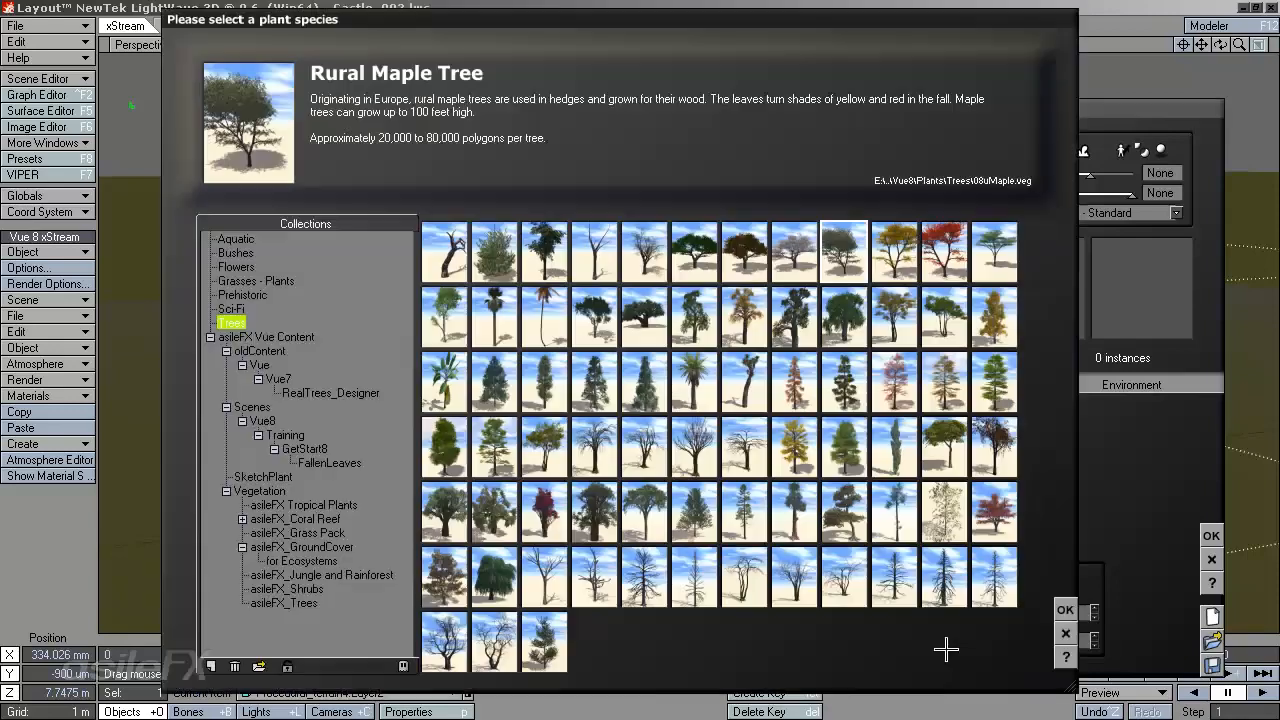
left_click(694, 250)
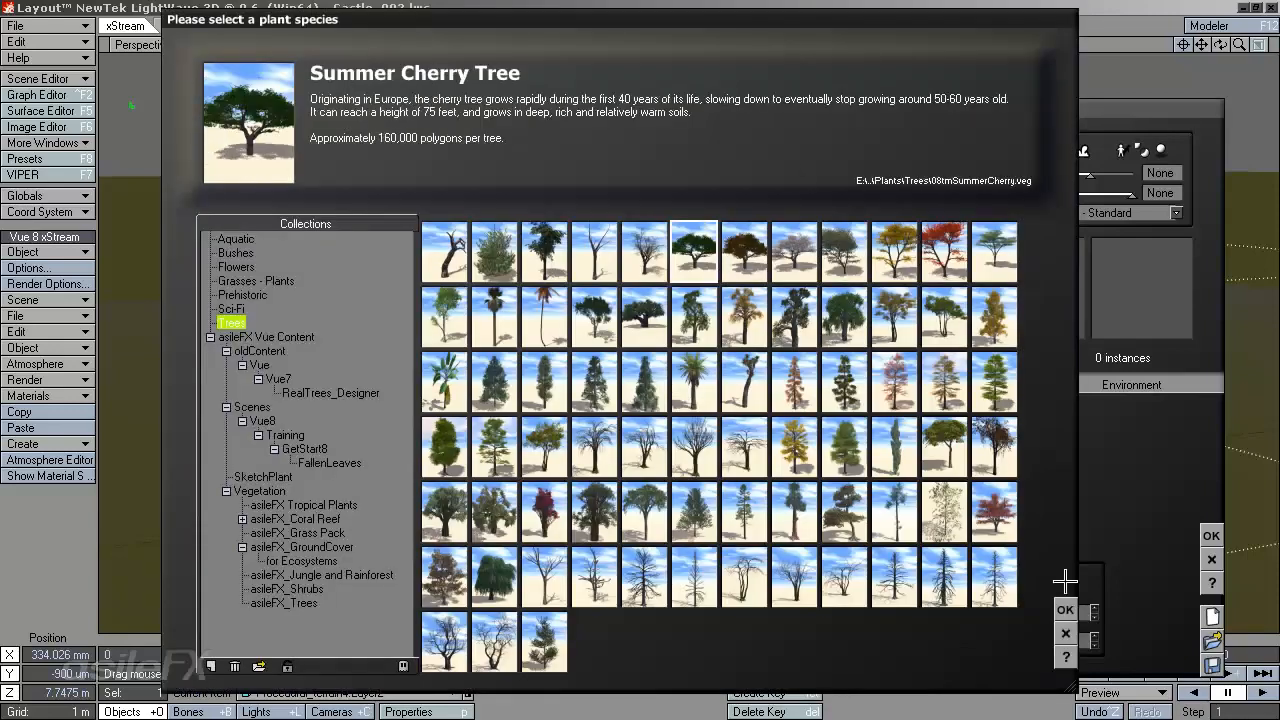
left_click(843, 250)
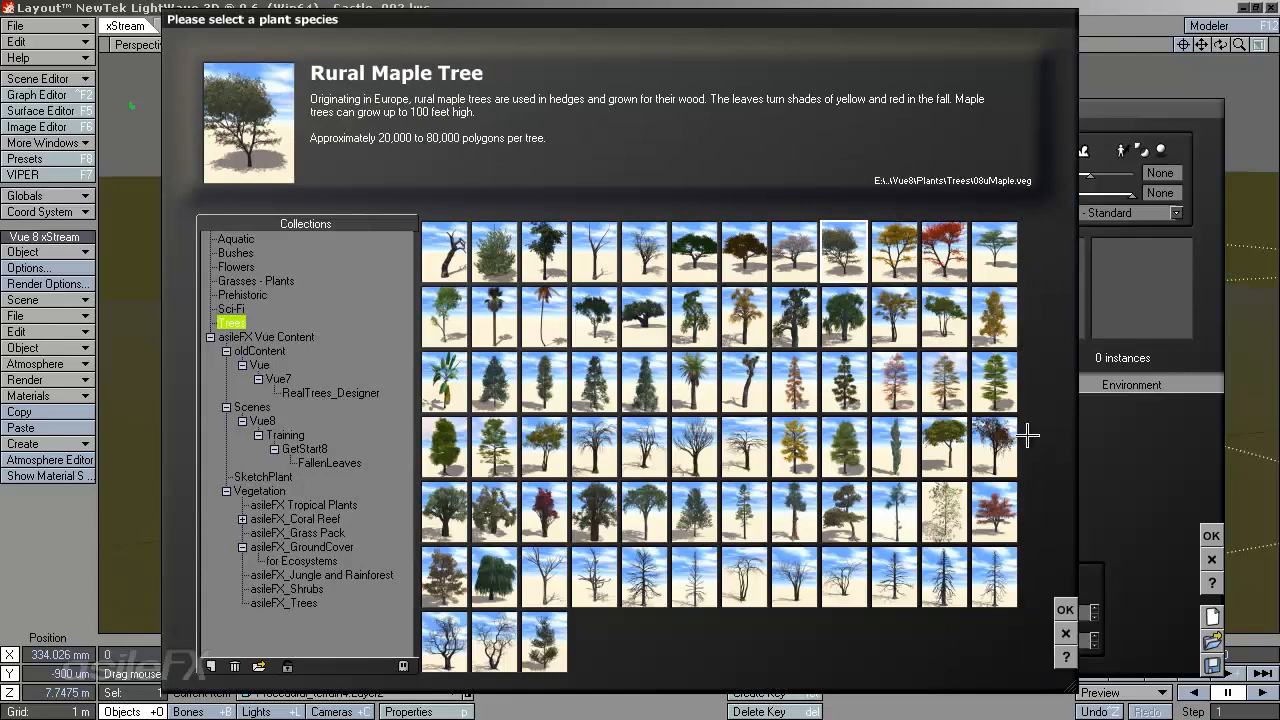
left_click(1062, 612)
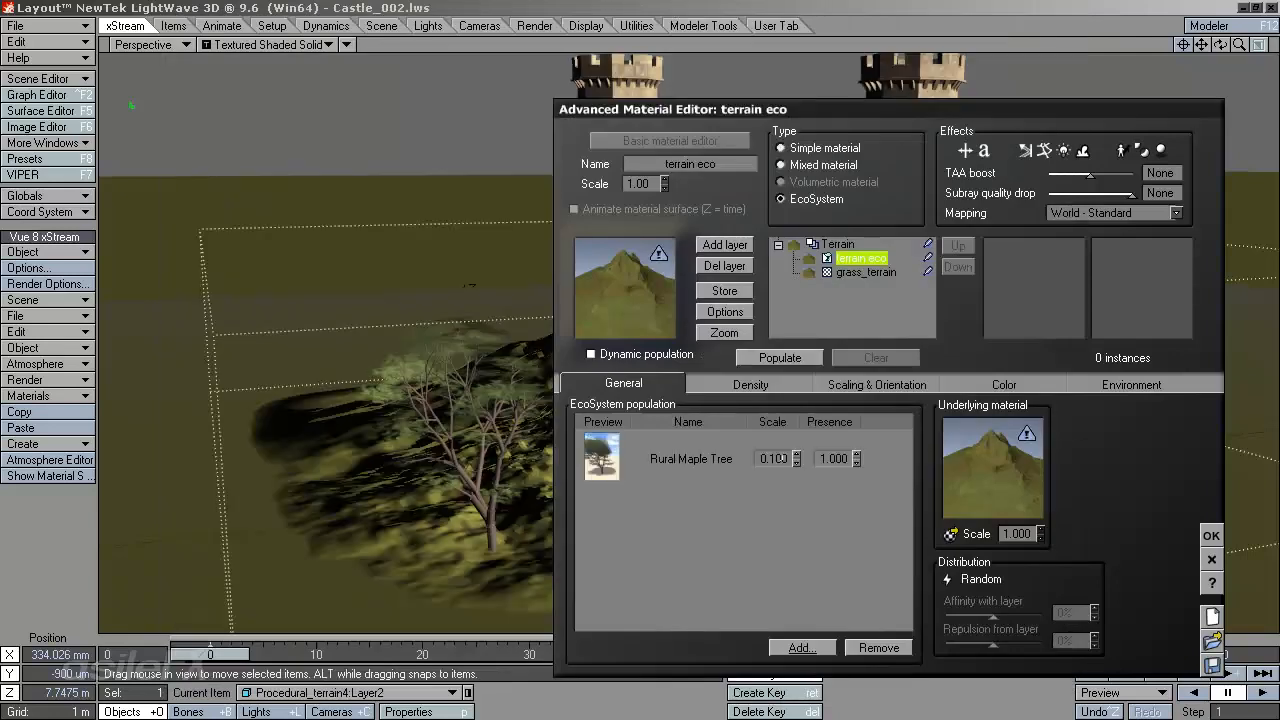
Populate the terrain eco layer with the maple trees and accept the material.
left_click(797, 357)
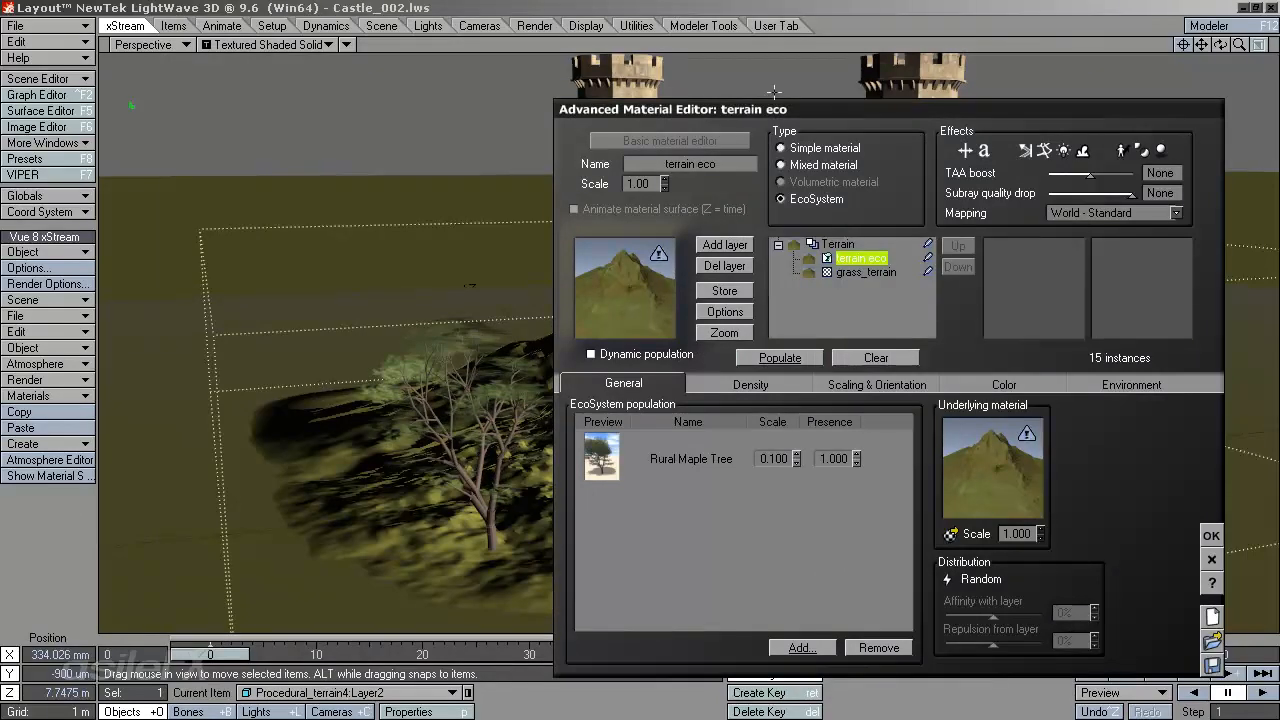
left_click_drag(800, 108, 446, 77)
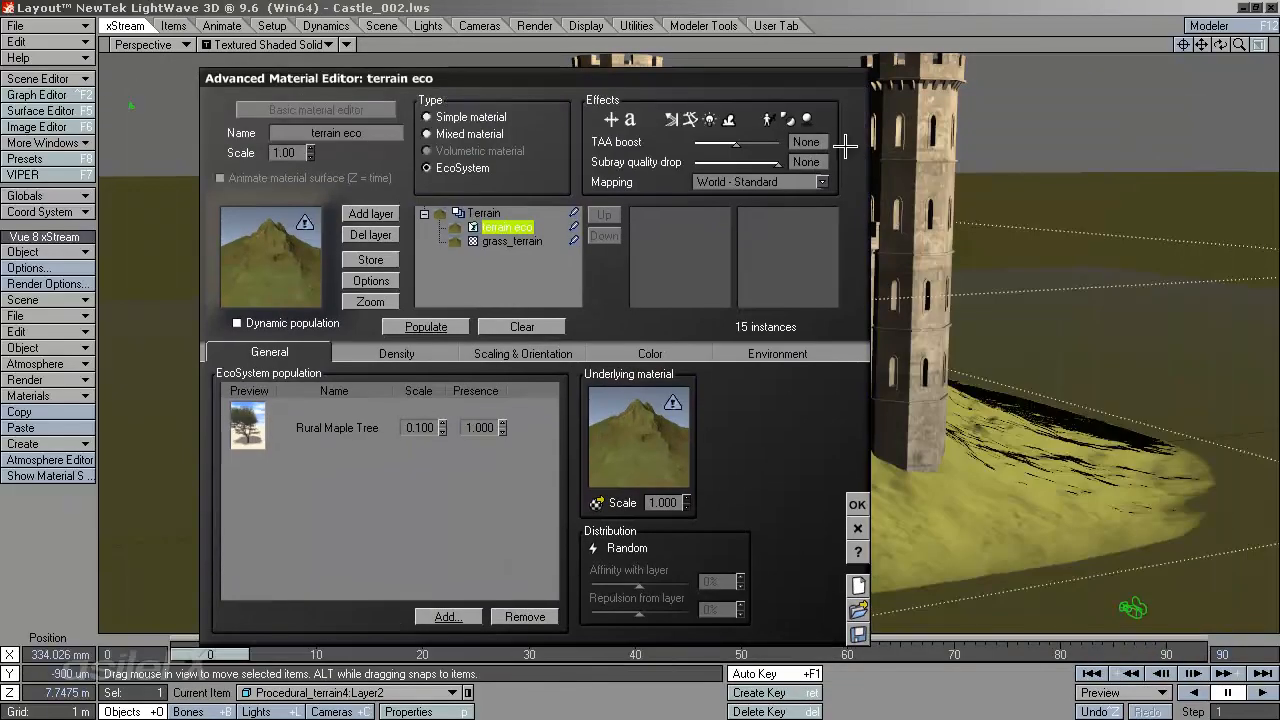
left_click_drag(701, 80, 1013, 83)
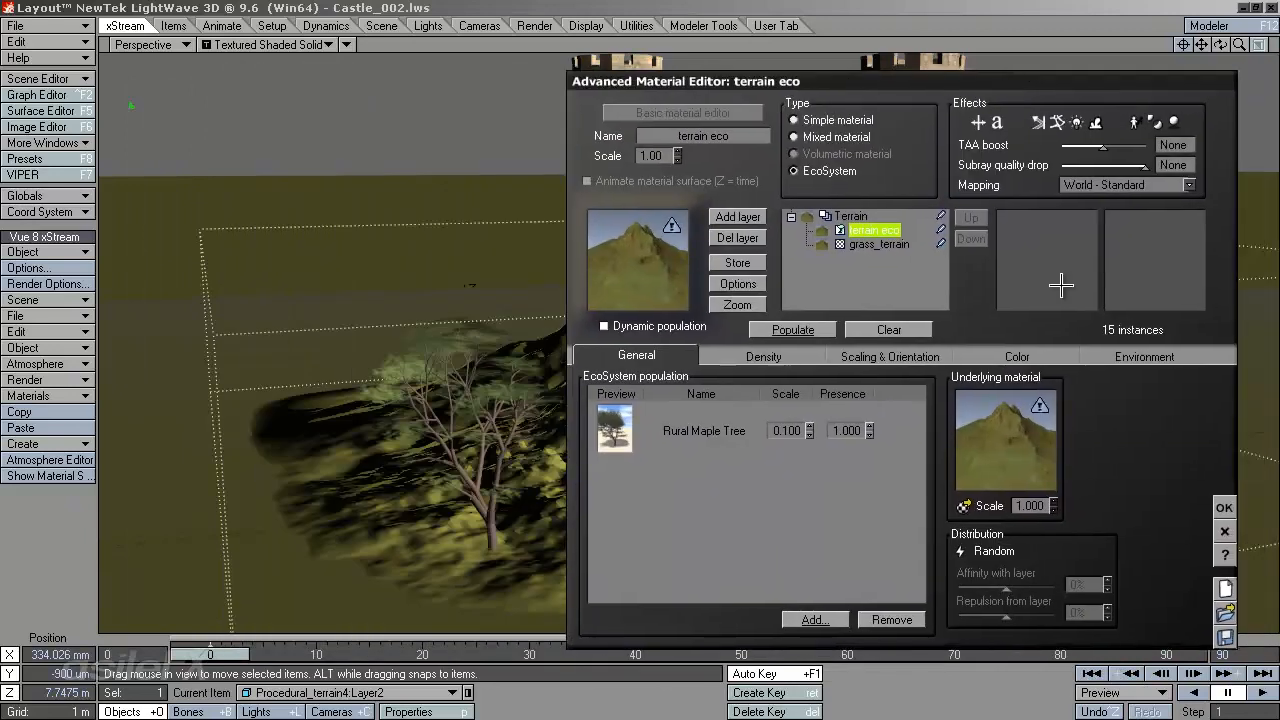
left_click(1220, 504)
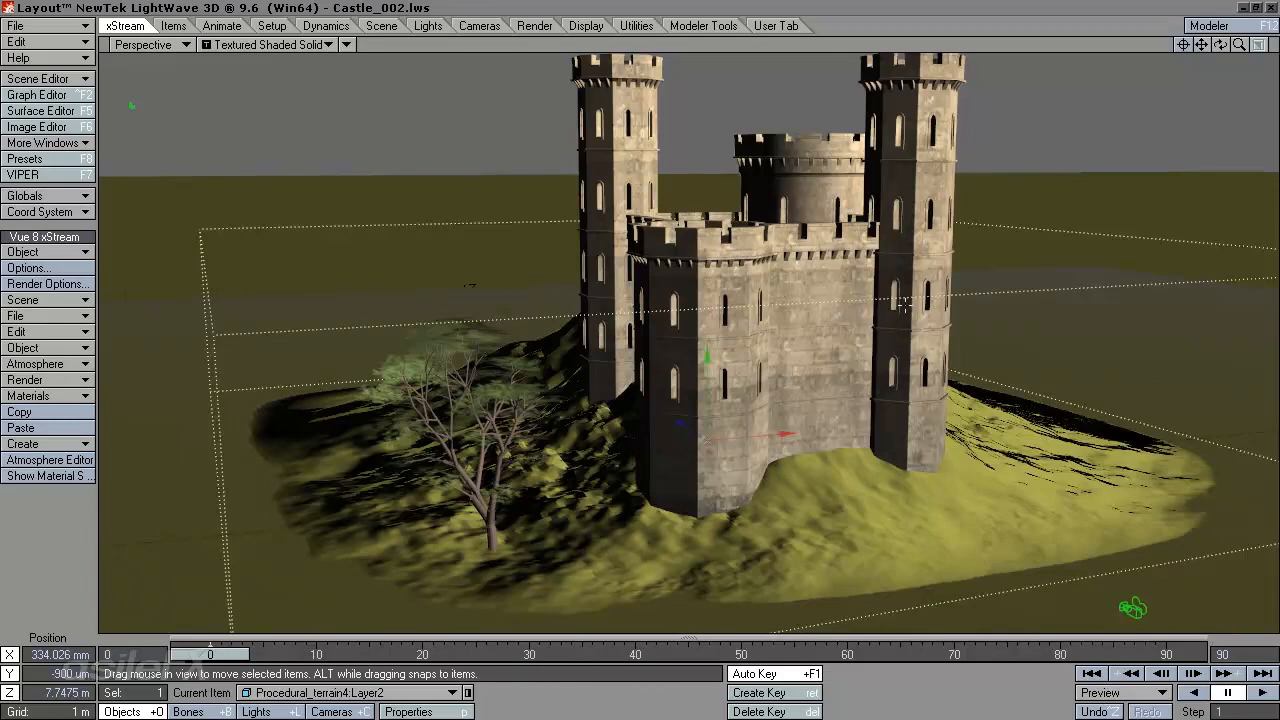
Reopen the terrain's material, raise the EcoSystem's overall density to 71%, and populate it again.
left_click_drag(1220, 44, 1100, 56)
left_click_drag(679, 340, 642, 354)
left_click_drag(1201, 45, 688, 410)
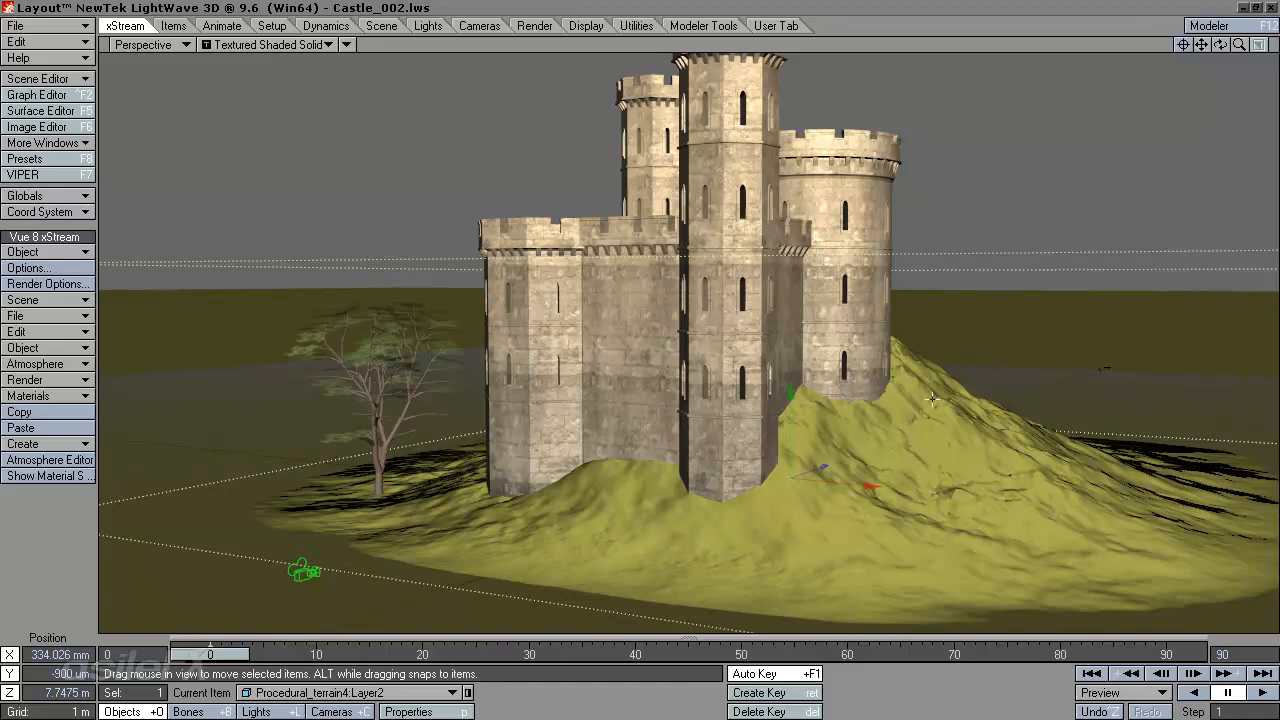
left_click(902, 424, "ctrl+shift")
mouse_move(916, 440)
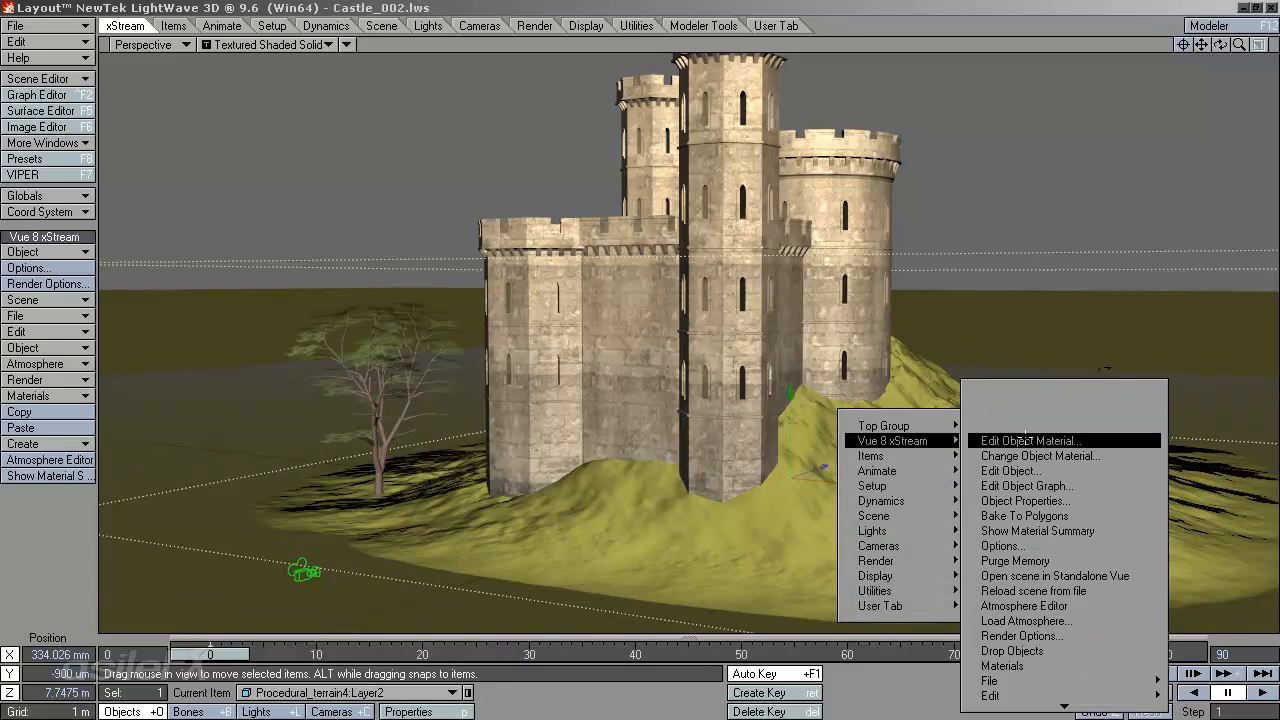
left_click(1043, 440)
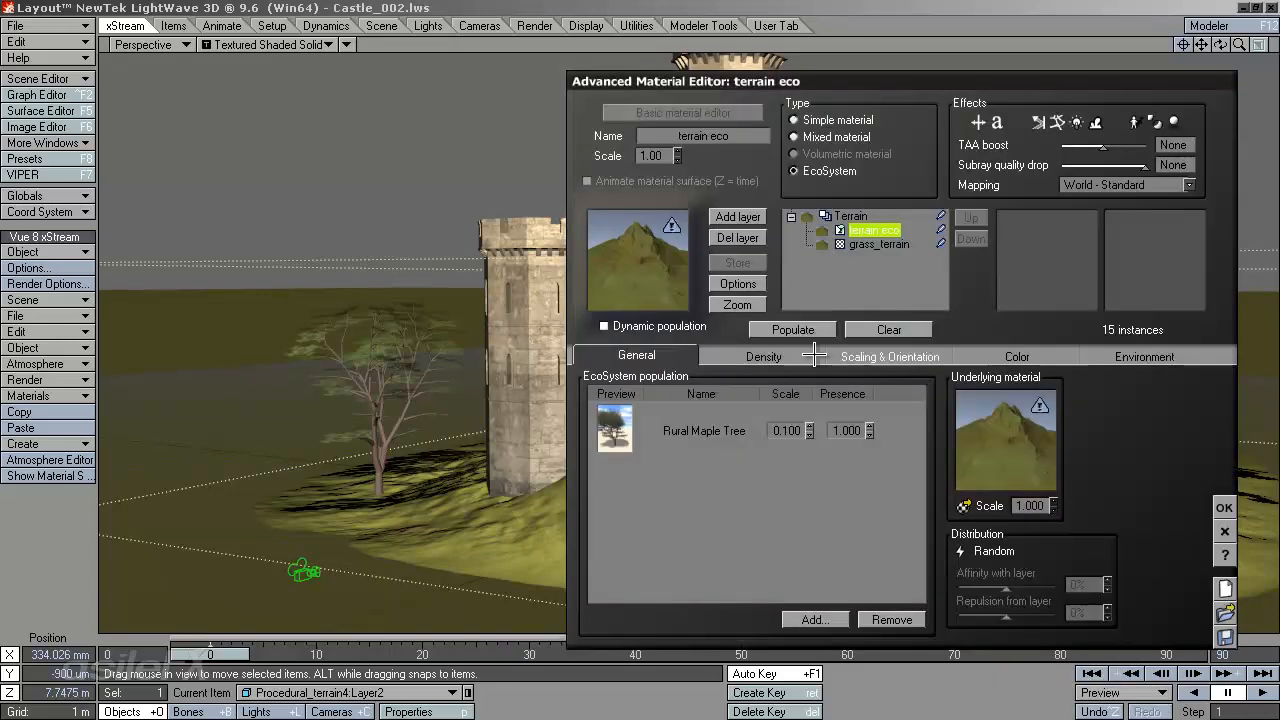
left_click(762, 358)
left_click(793, 330)
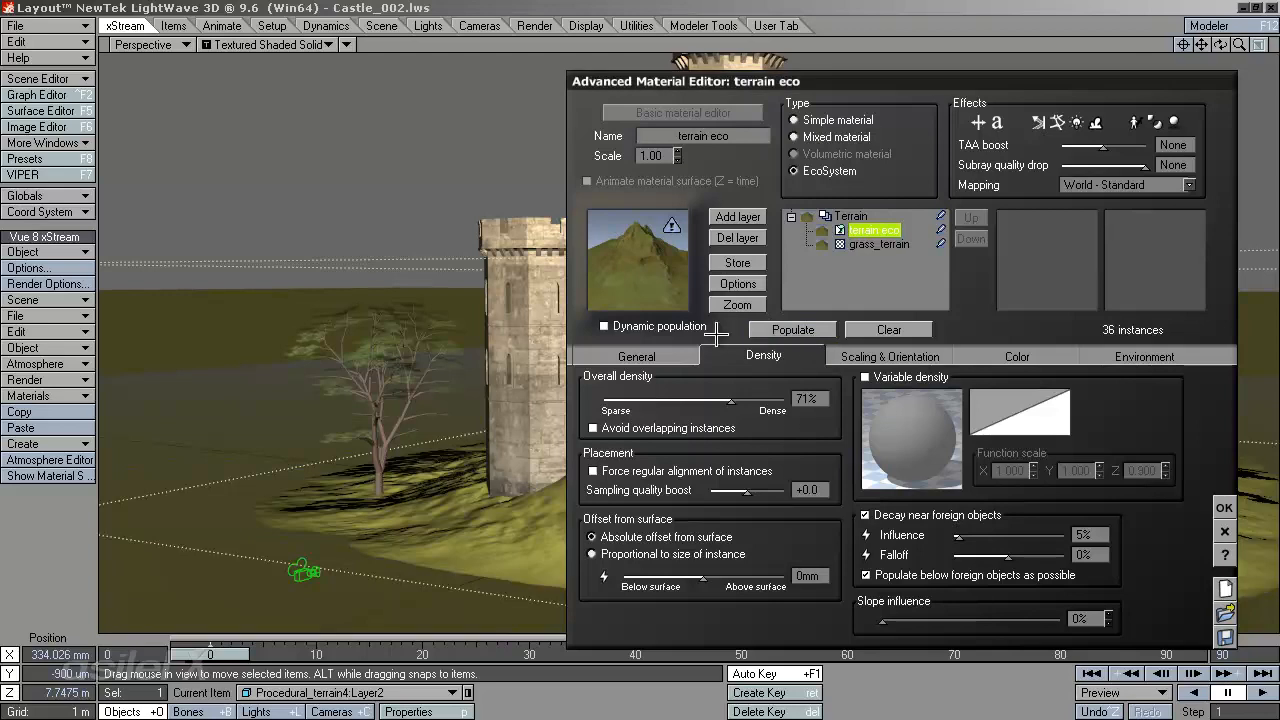
Set the Rural Maple Tree's scale in the EcoSystem population to 1.000 and accept the material.
left_click_drag(743, 93, 575, 96)
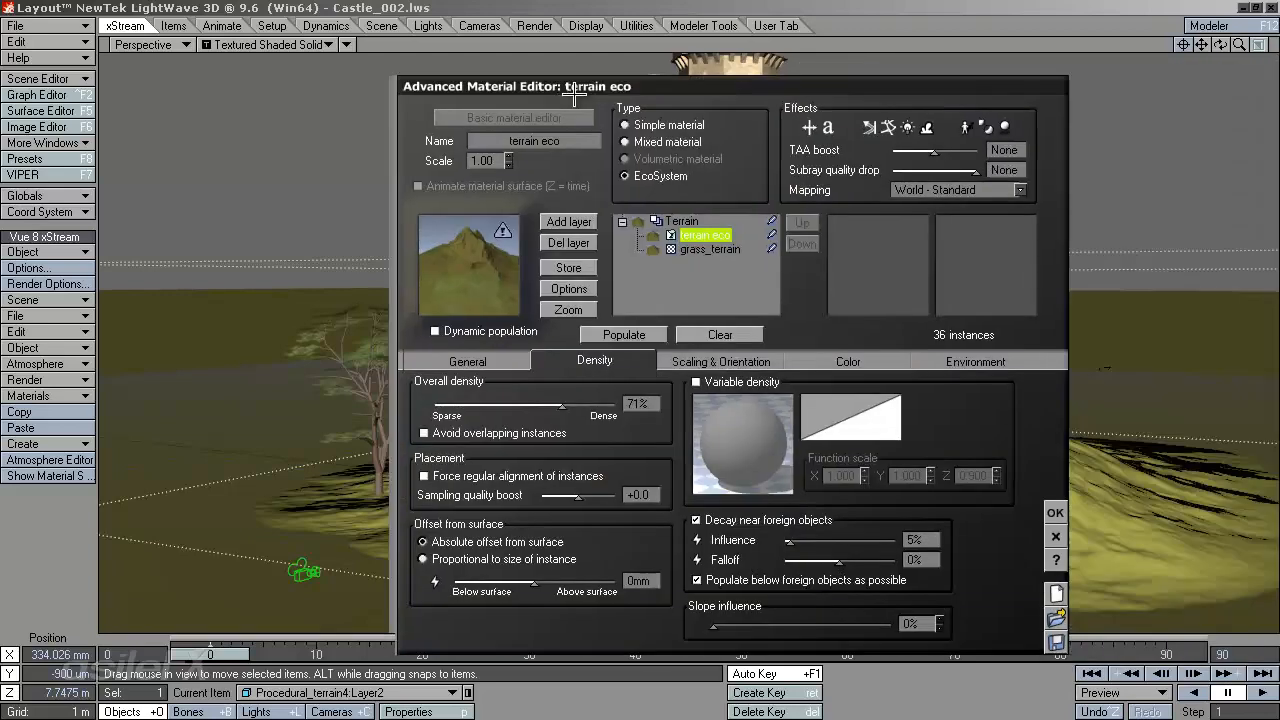
left_click(495, 360)
left_click(636, 434)
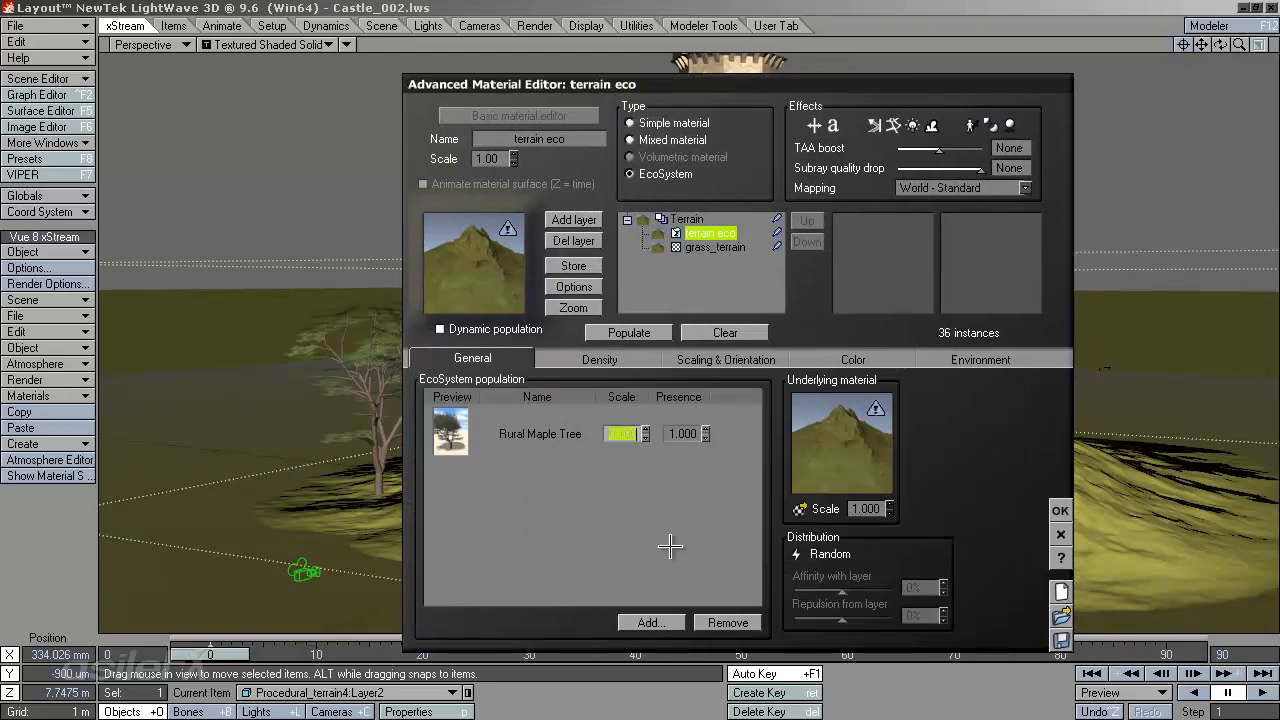
left_click(1060, 510)
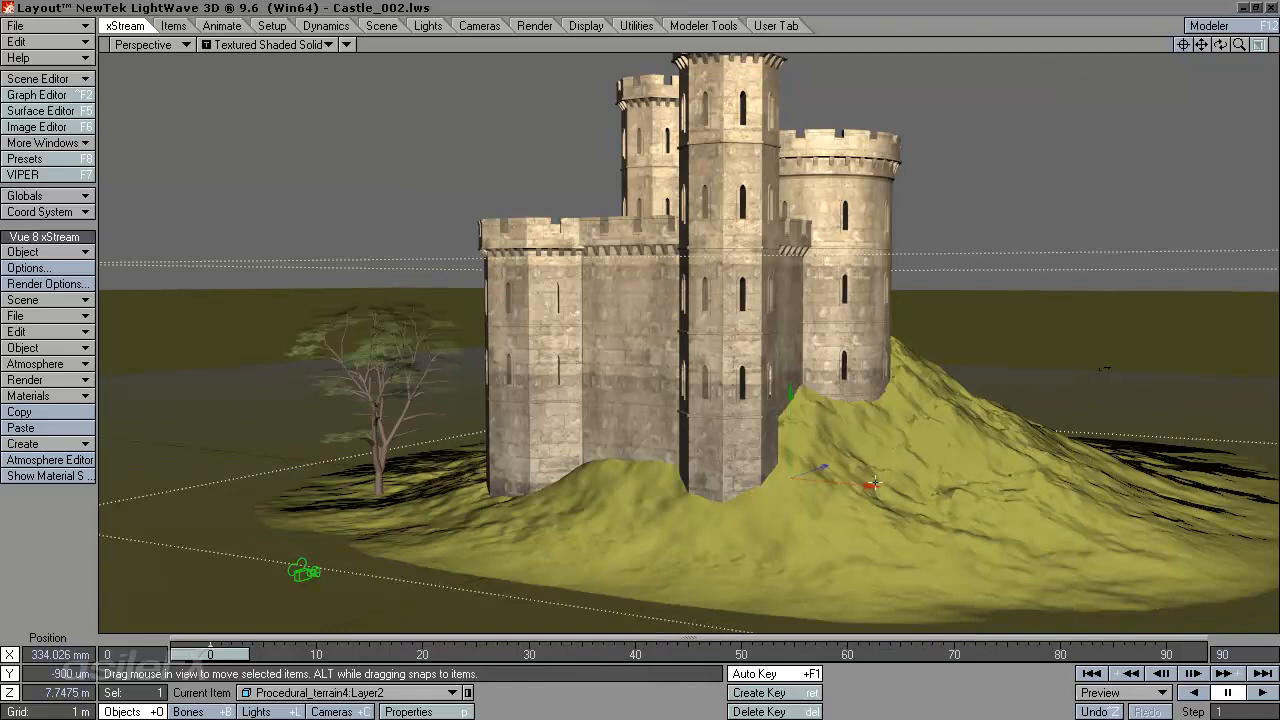
Open the terrain's material for editing again and repopulate the EcoSystem with the full-scale maple trees.
left_click_drag(1220, 44, 1163, 134)
left_click_drag(657, 382, 992, 440)
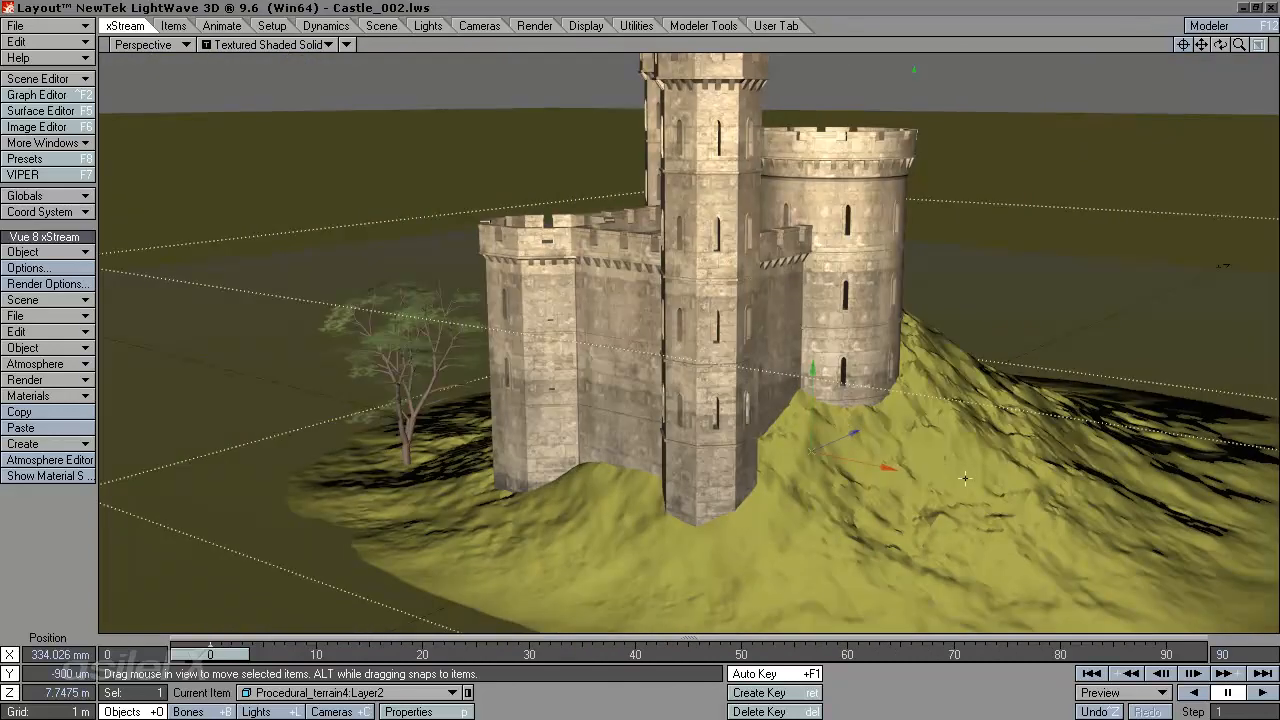
left_click(976, 449, "ctrl+shift")
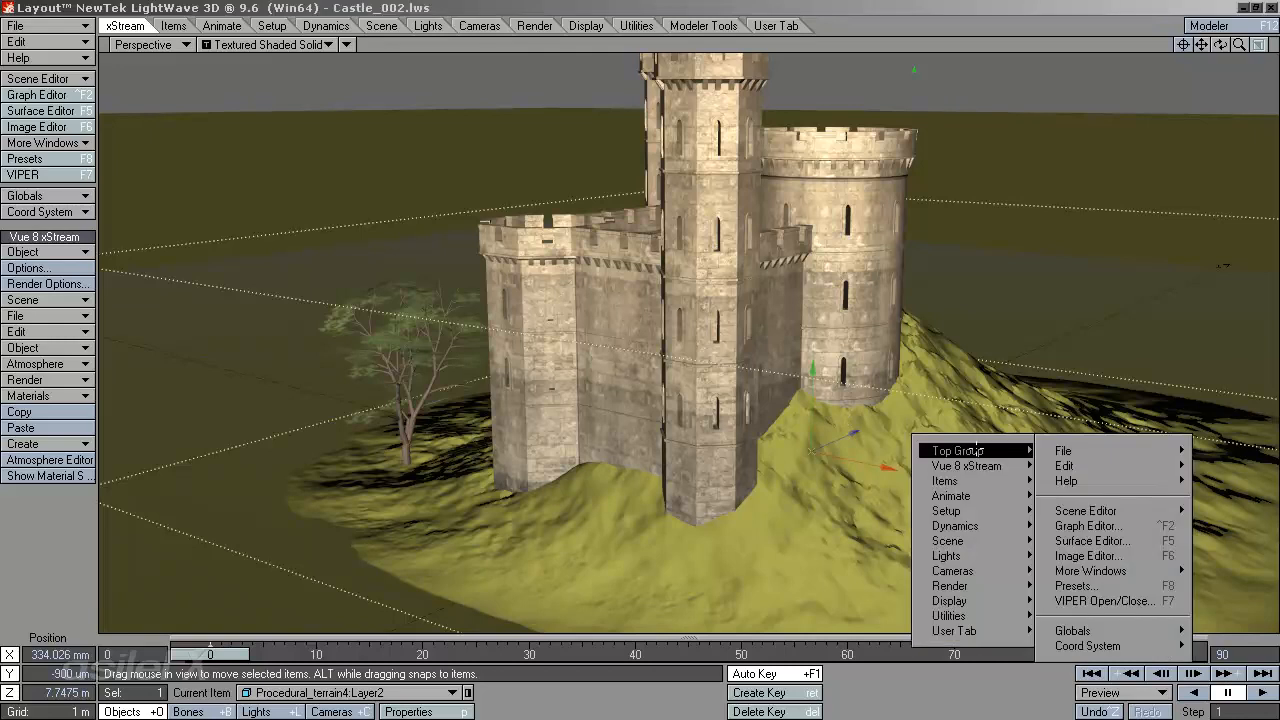
mouse_move(990, 466)
left_click(1101, 466)
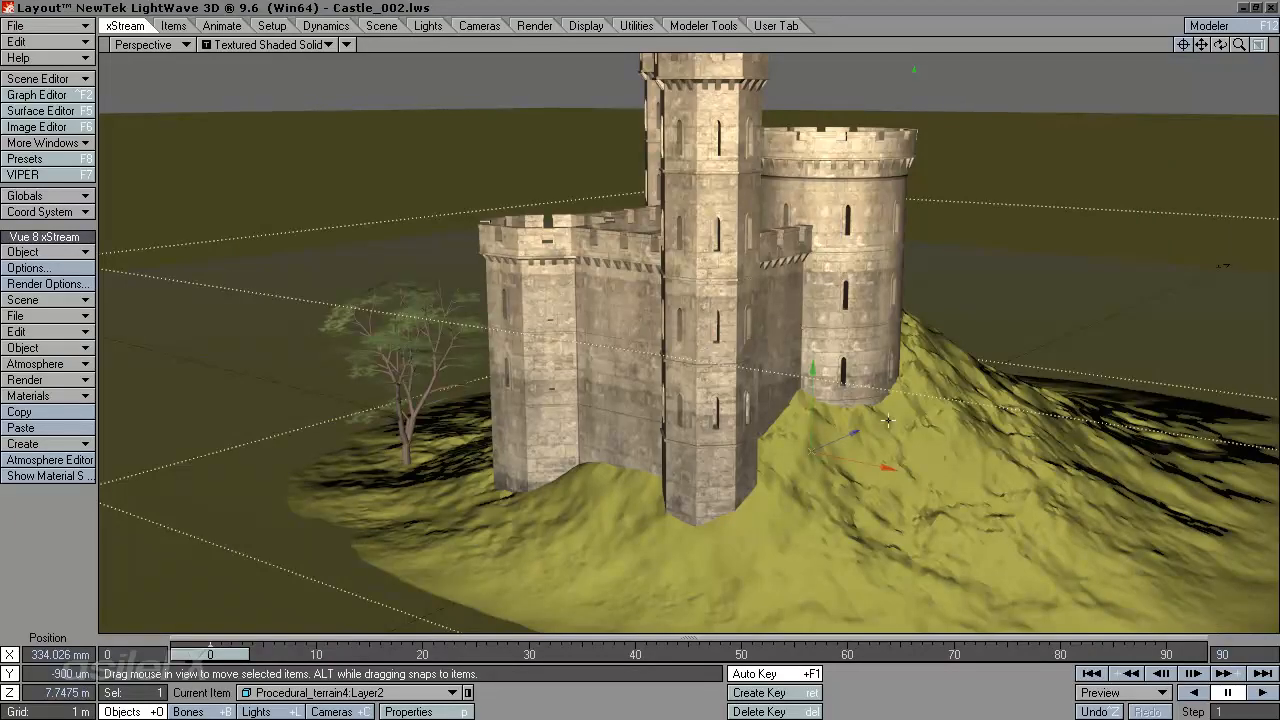
left_click(70, 252)
left_click(118, 254)
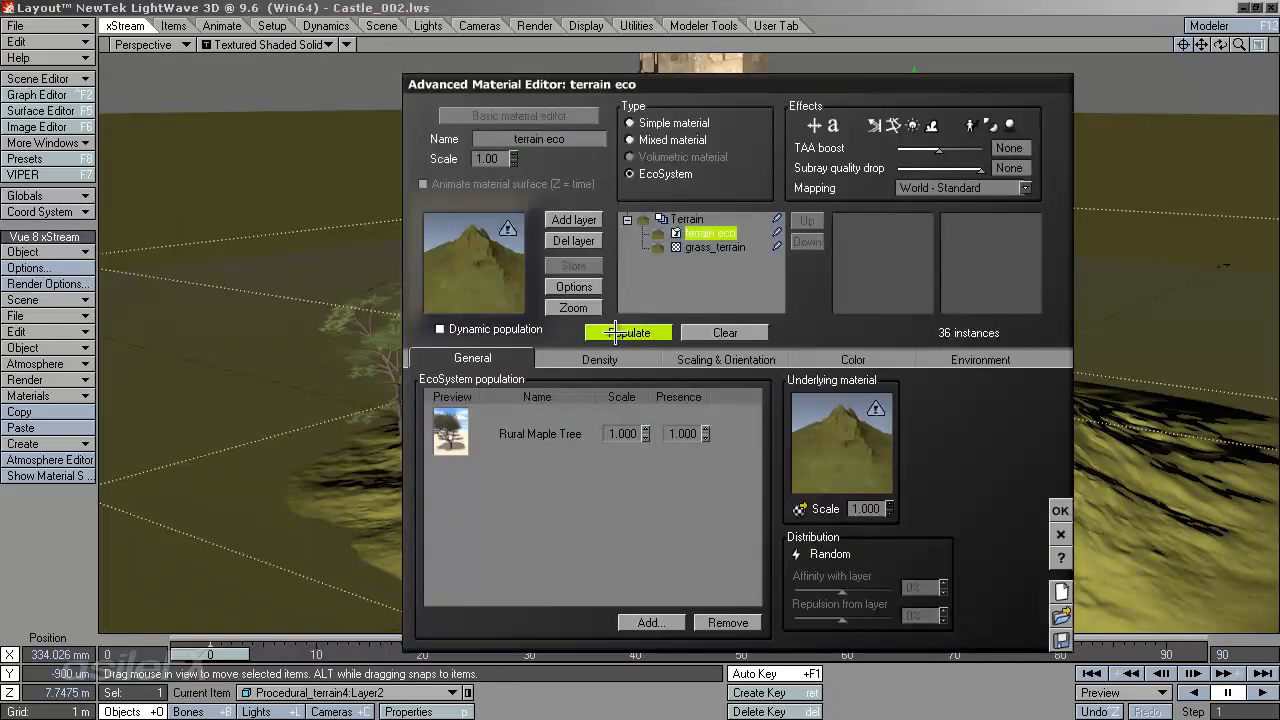
left_click(644, 331)
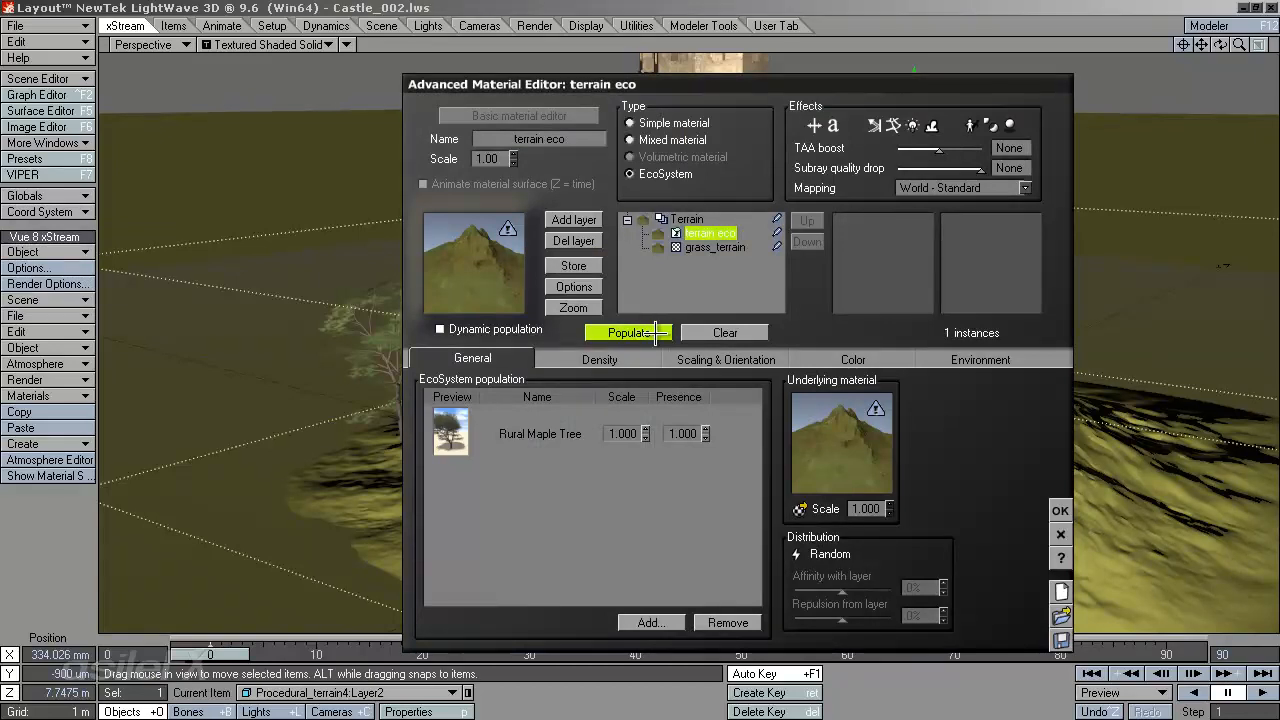
Set the Rural Maple Tree's population scale to 0.5 and repopulate the EcoSystem.
left_click(621, 433)
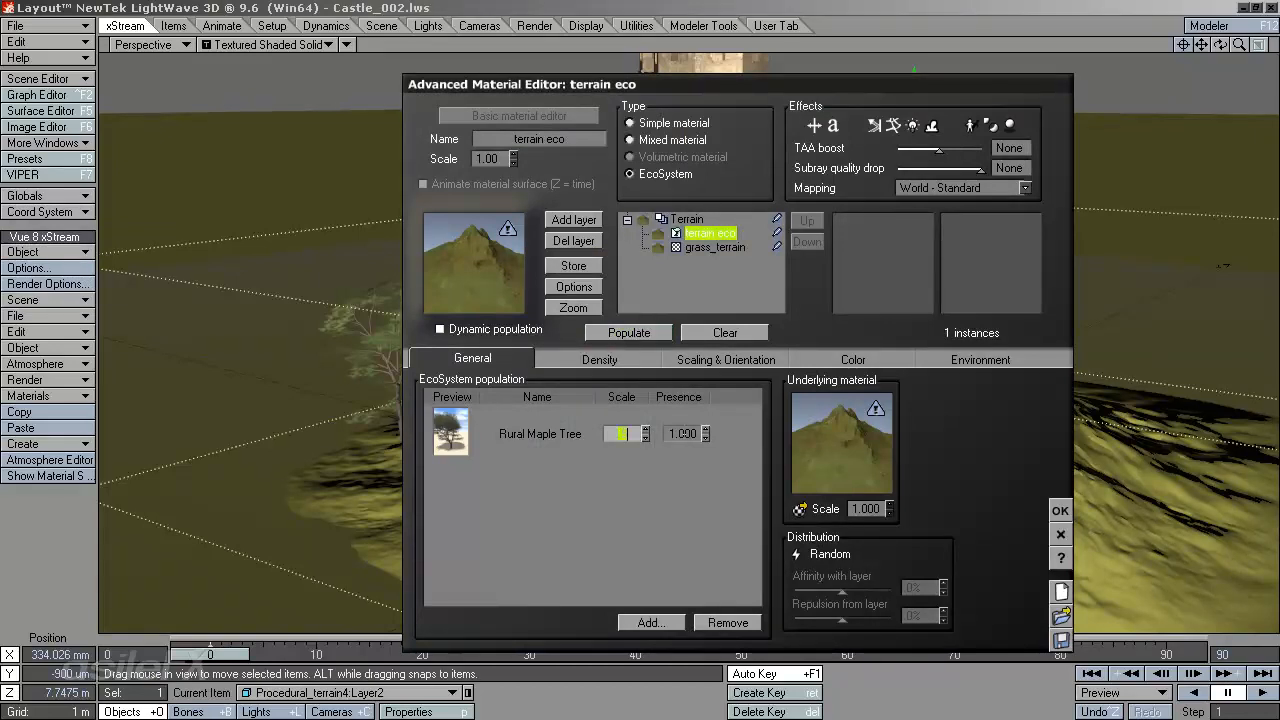
type(".5")
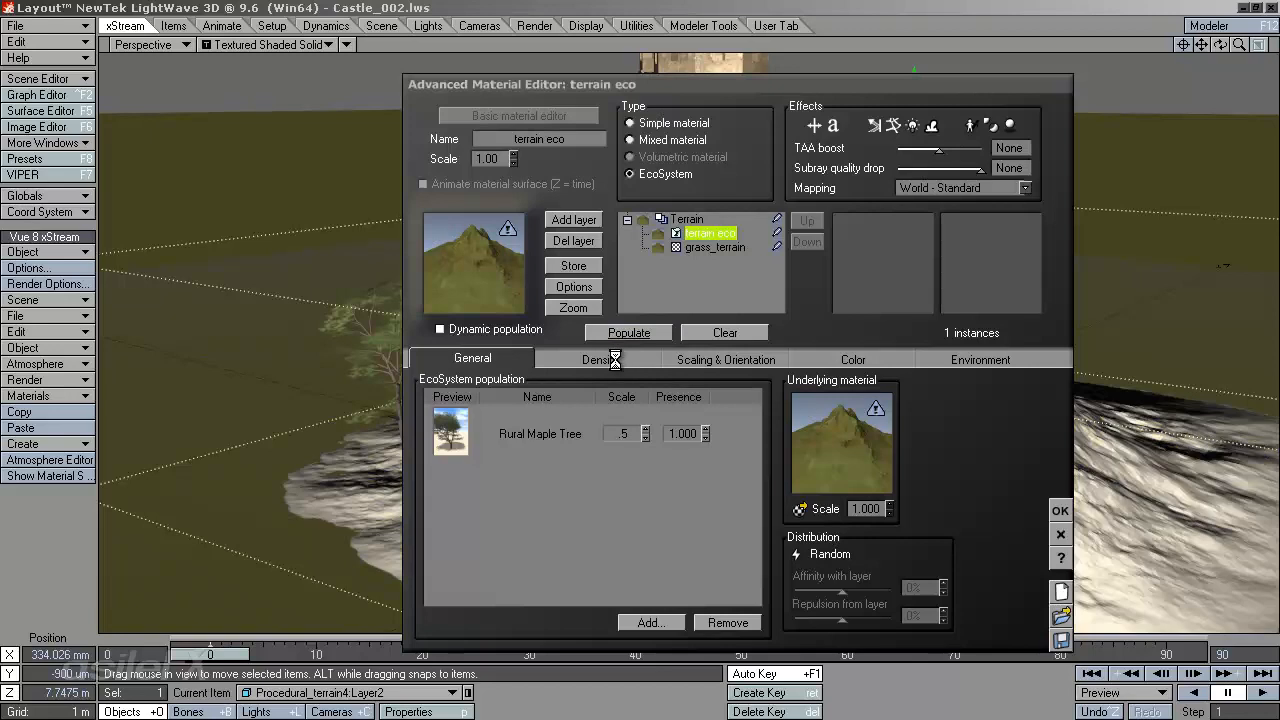
left_click(612, 359)
left_click(489, 360)
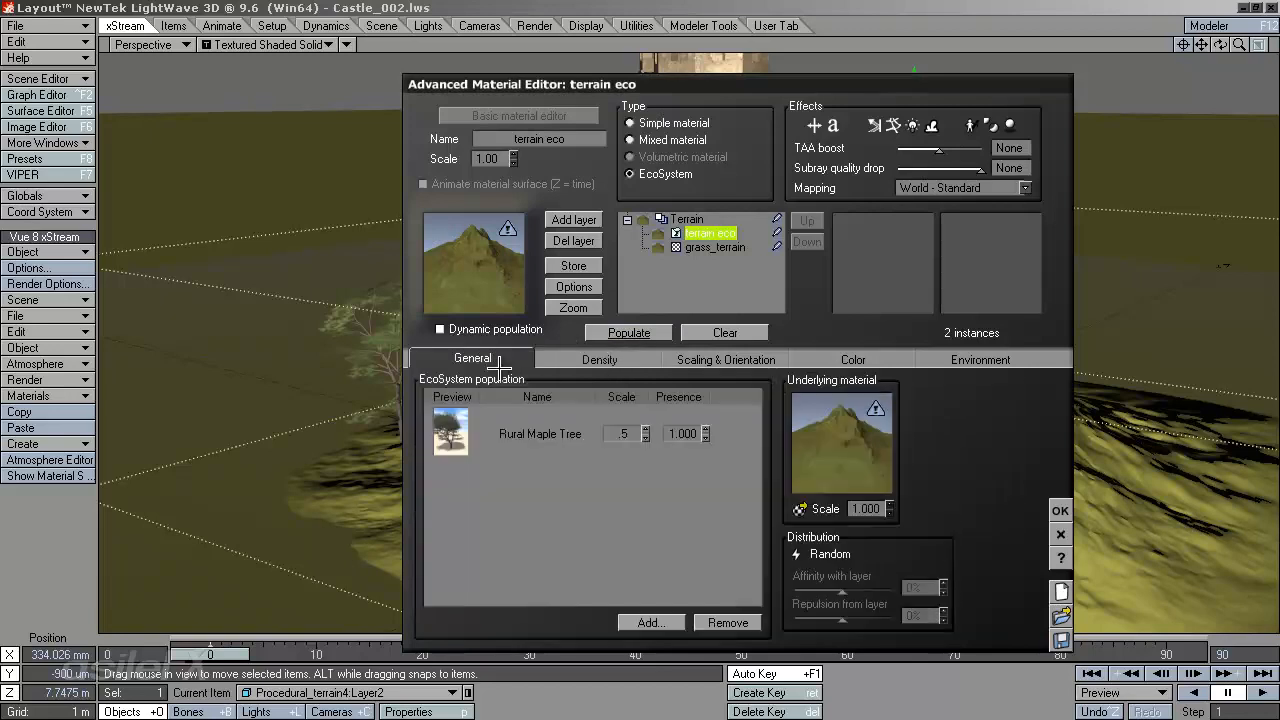
Change the Rural Maple Tree's population scale once more and accept the terrain material.
left_click(620, 432)
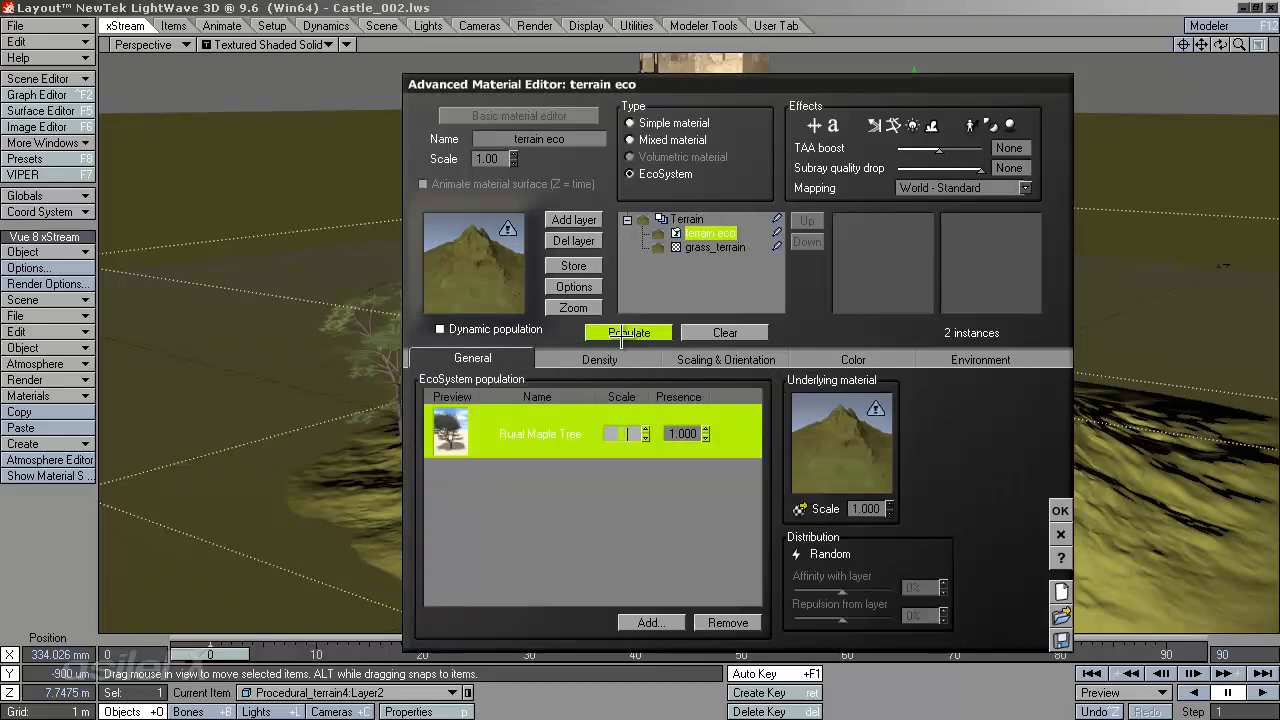
left_click(1059, 509)
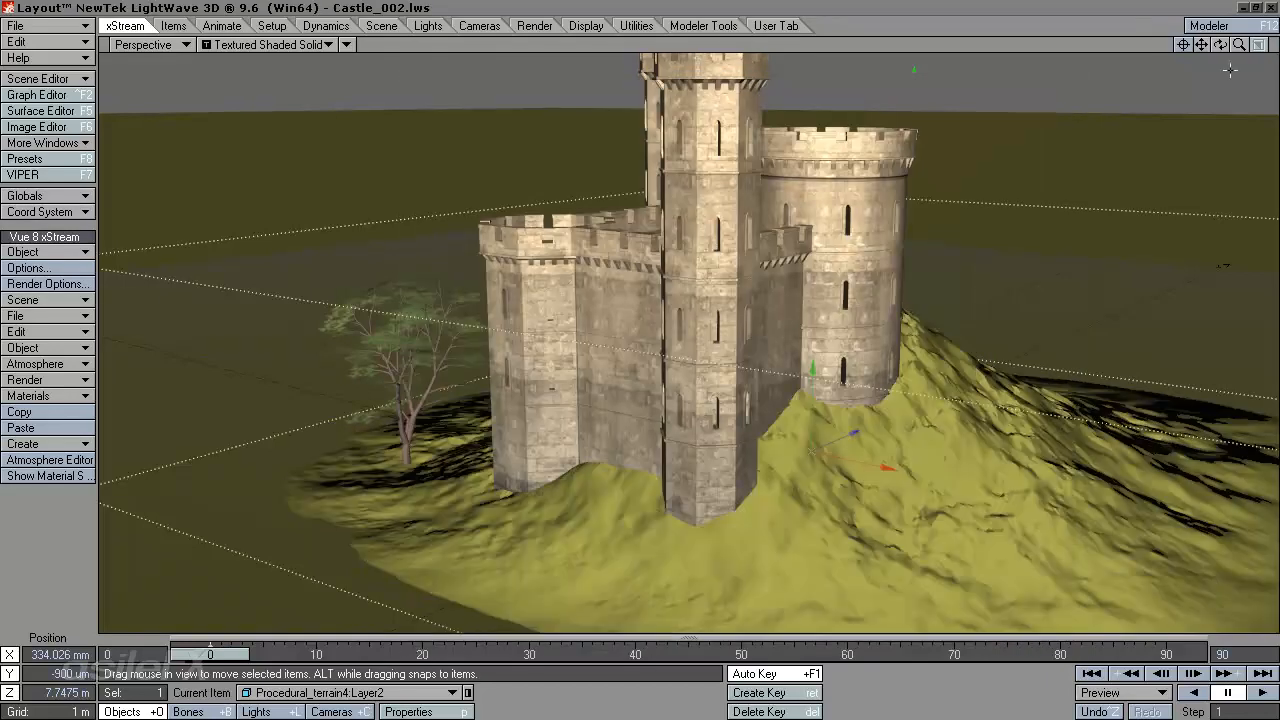
left_click_drag(1220, 44, 1140, 50)
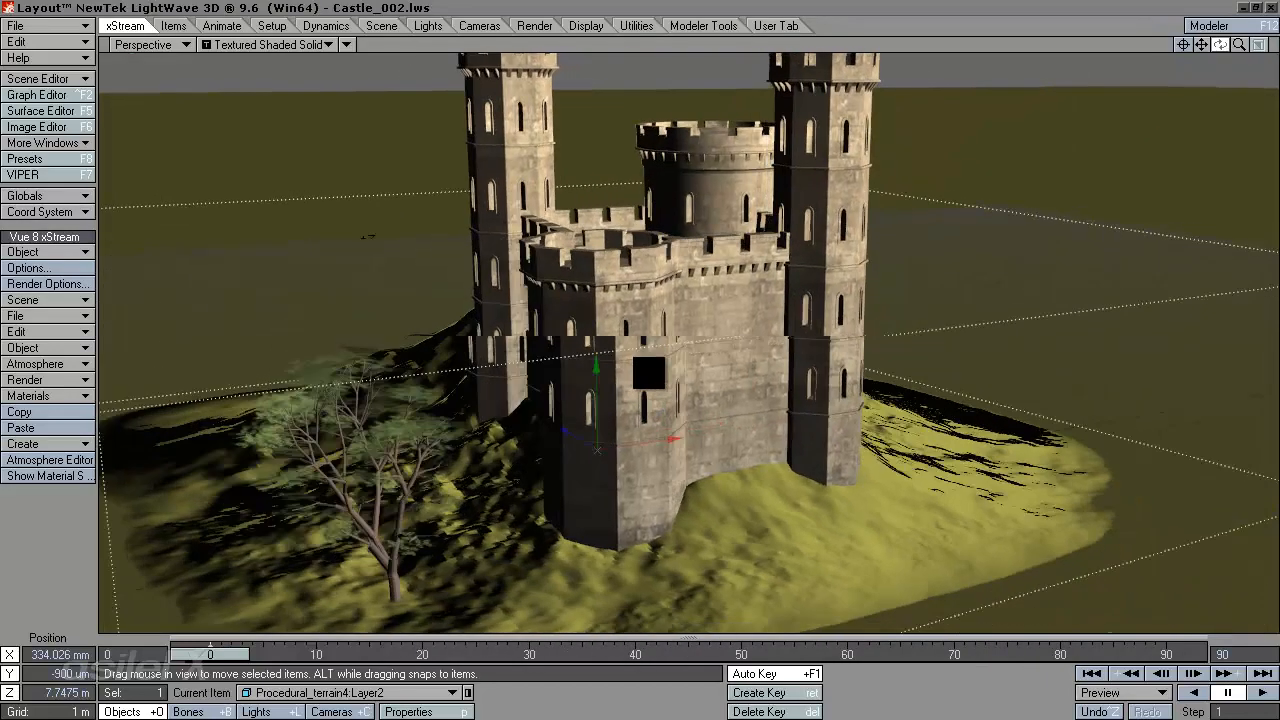
Switch the viewport from the perspective view to the camera view.
left_click_drag(649, 373, 674, 414, "alt")
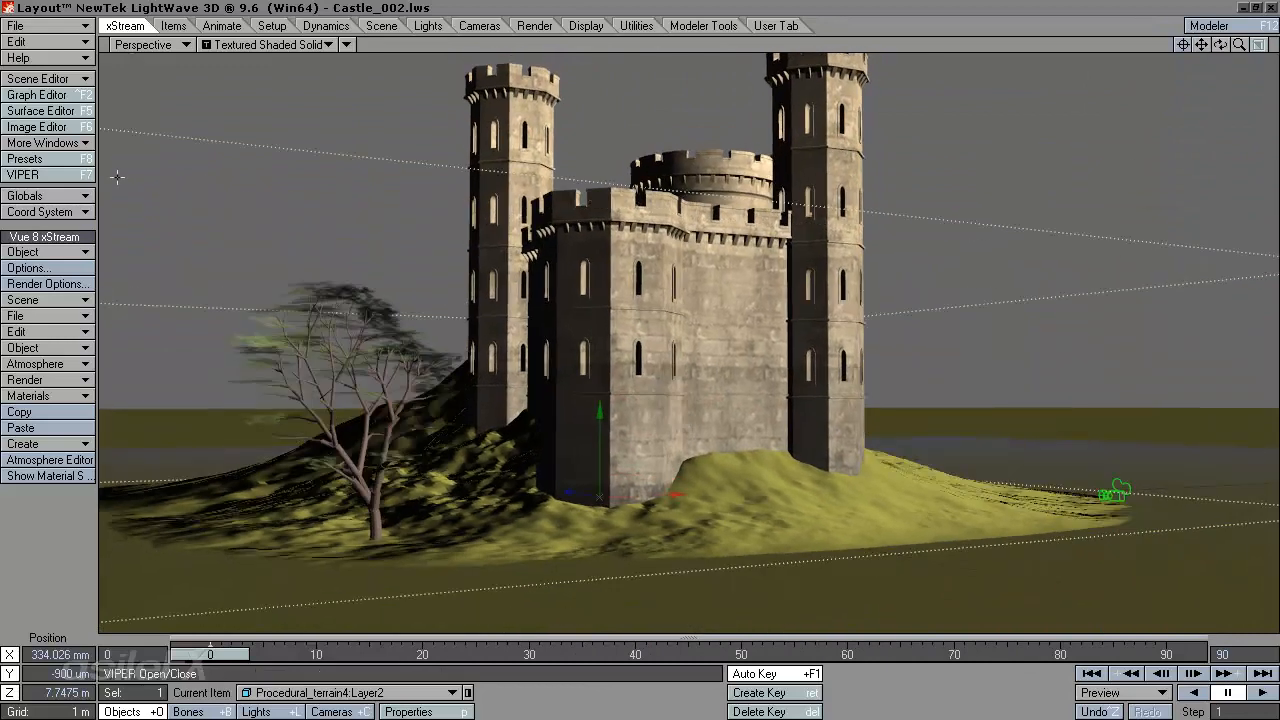
left_click(143, 44)
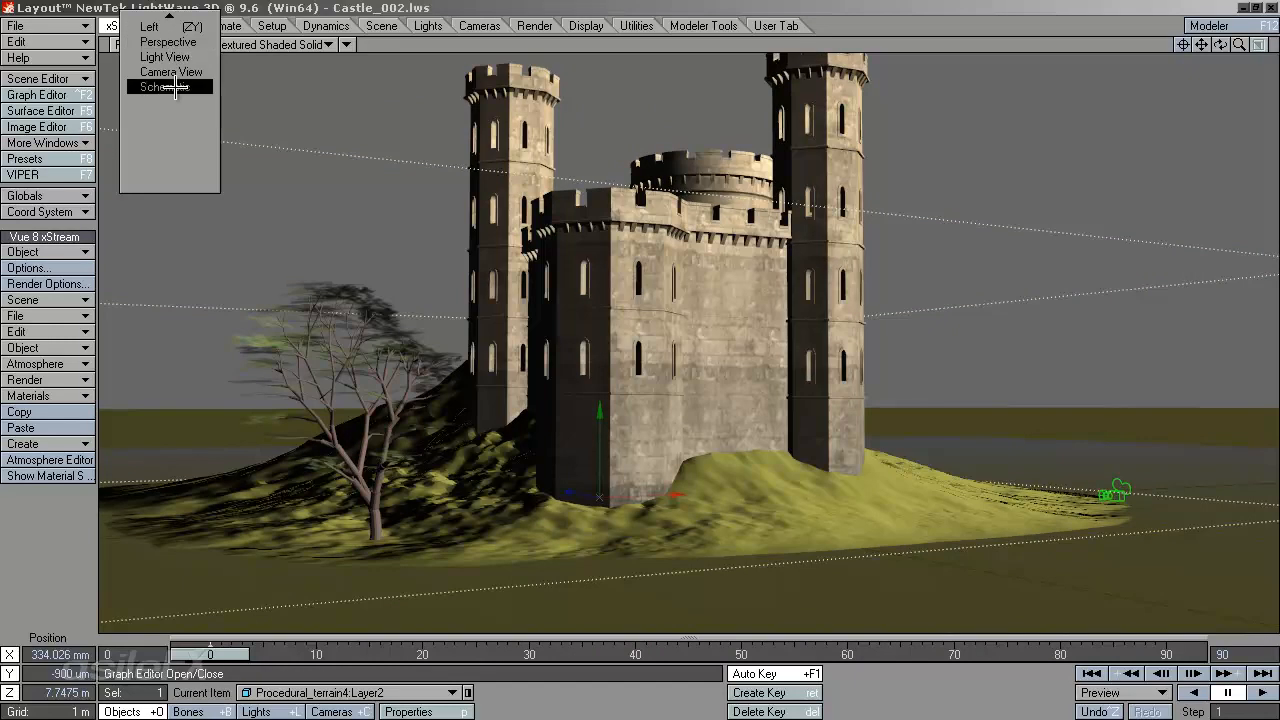
left_click(170, 72)
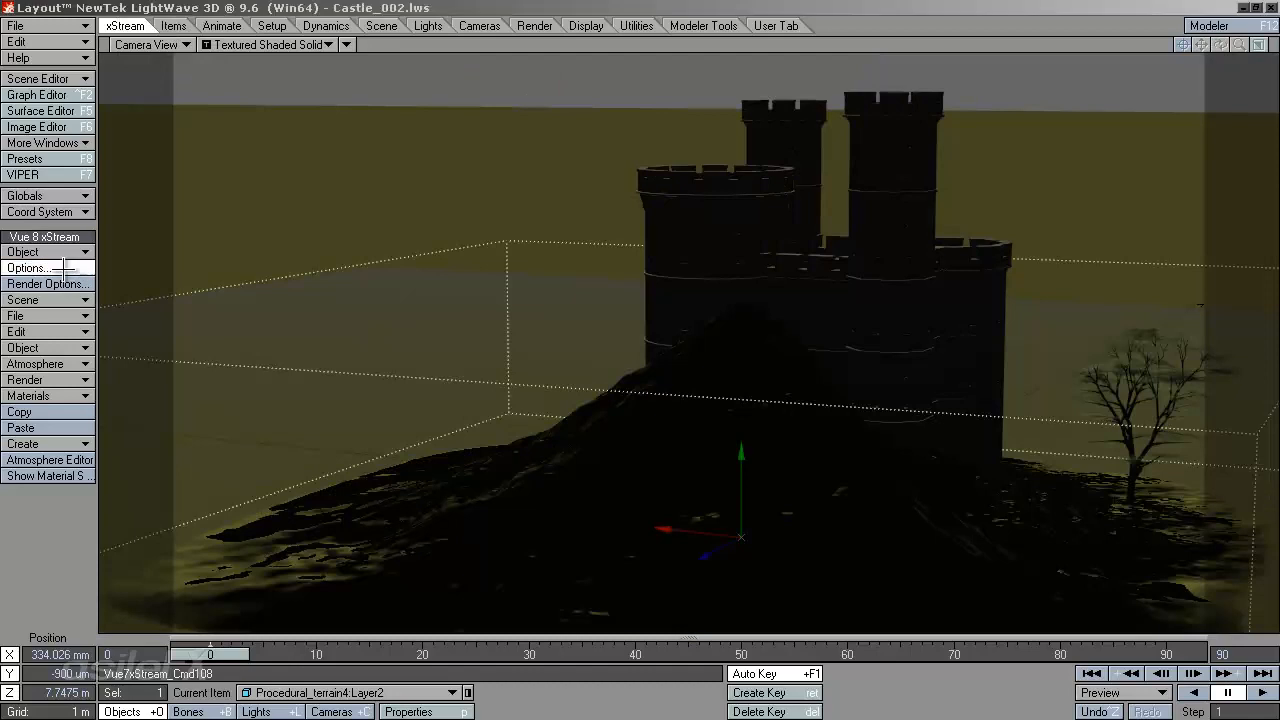
Raise the limit on EcoSystem instance proxies to 100000 in the Vue xStream general options.
left_click(58, 268)
left_click(117, 75)
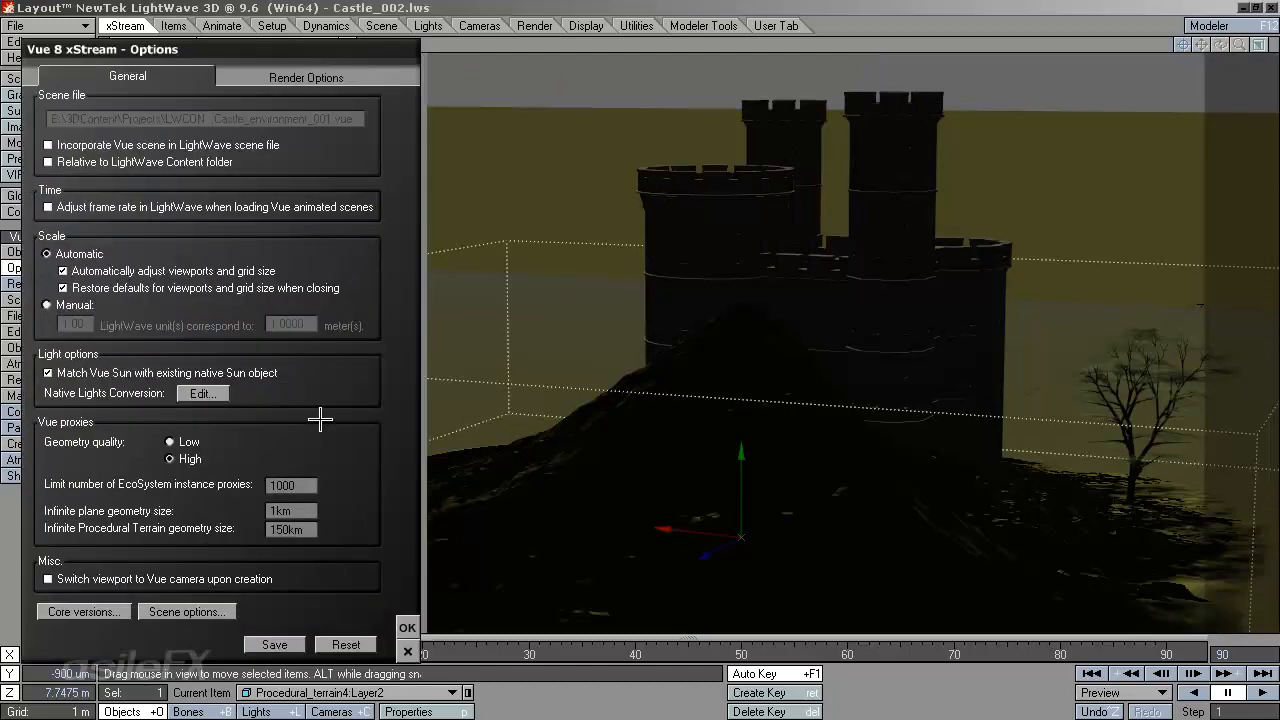
left_click(304, 488)
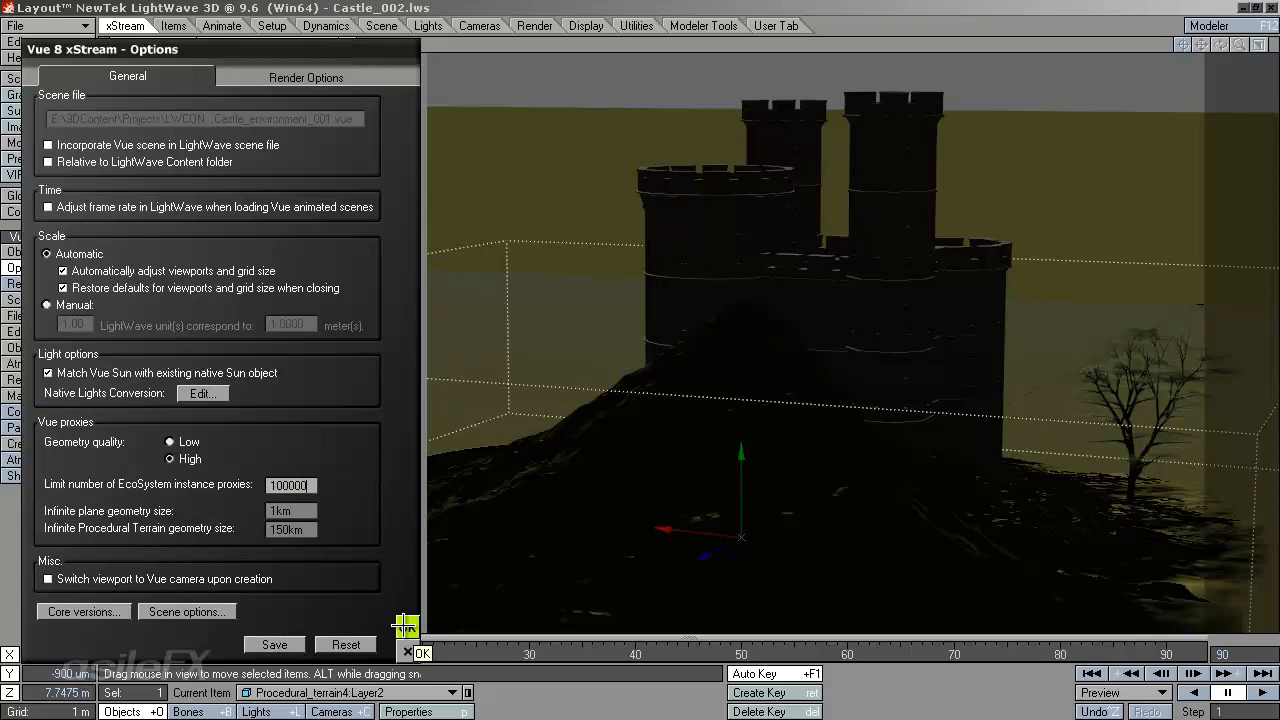
left_click(405, 627)
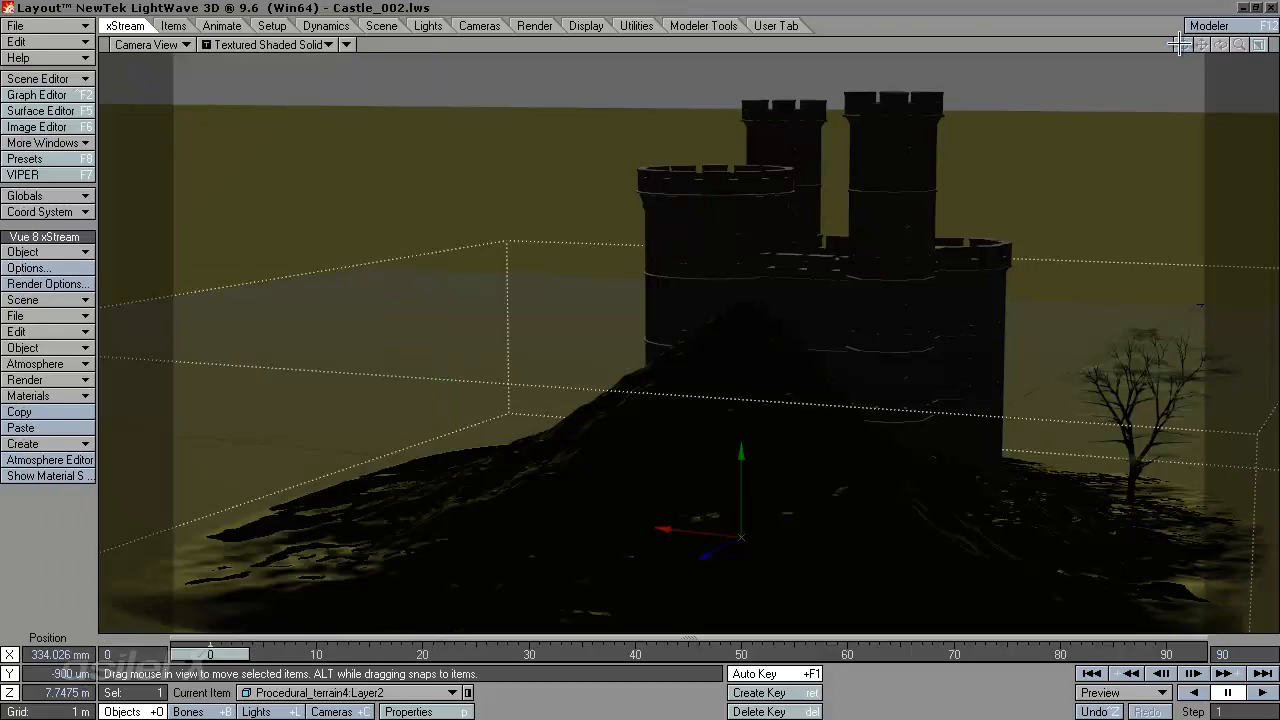
Change the OpenGL shading method to MultitextureShaders in the display preferences and close them.
left_click(147, 44)
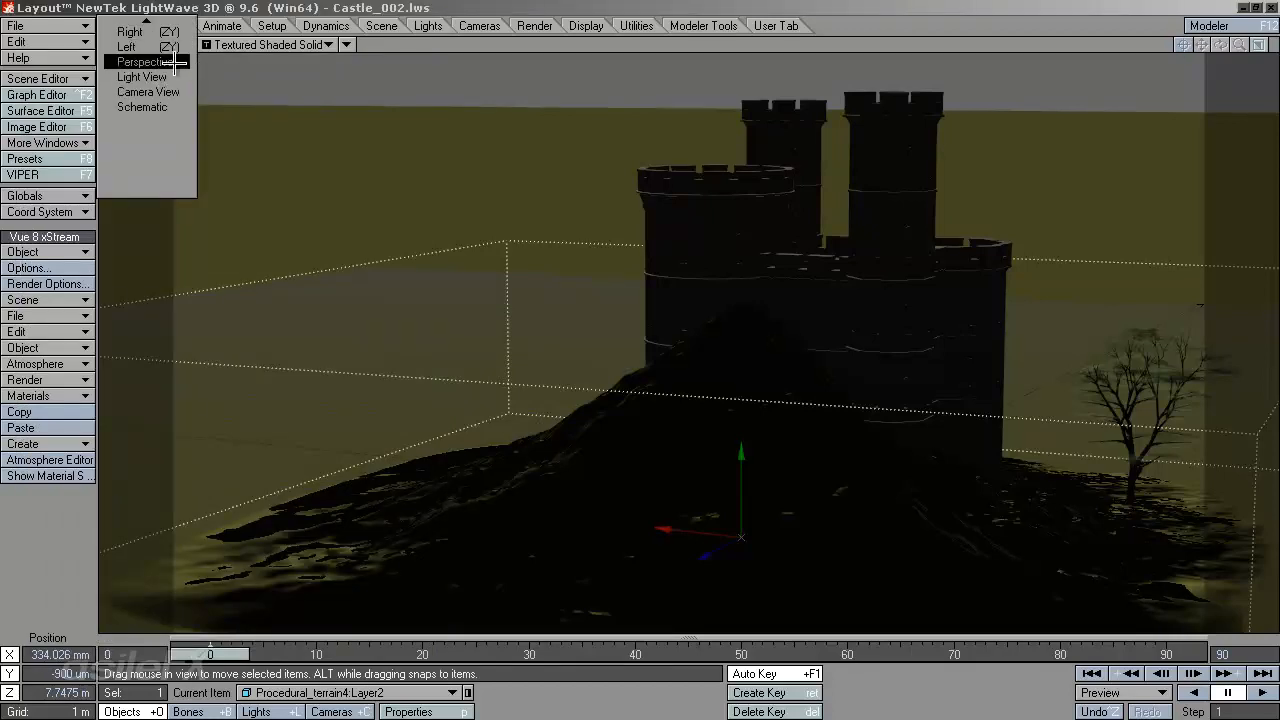
left_click(172, 62)
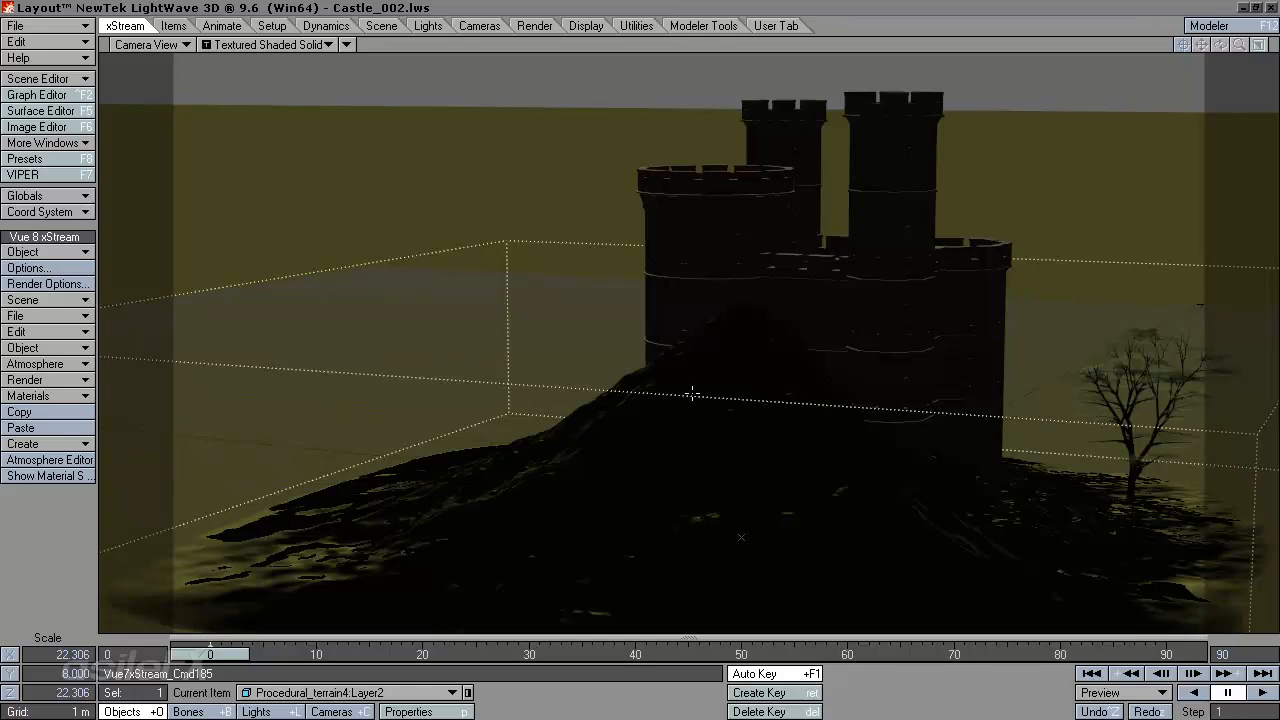
key("d")
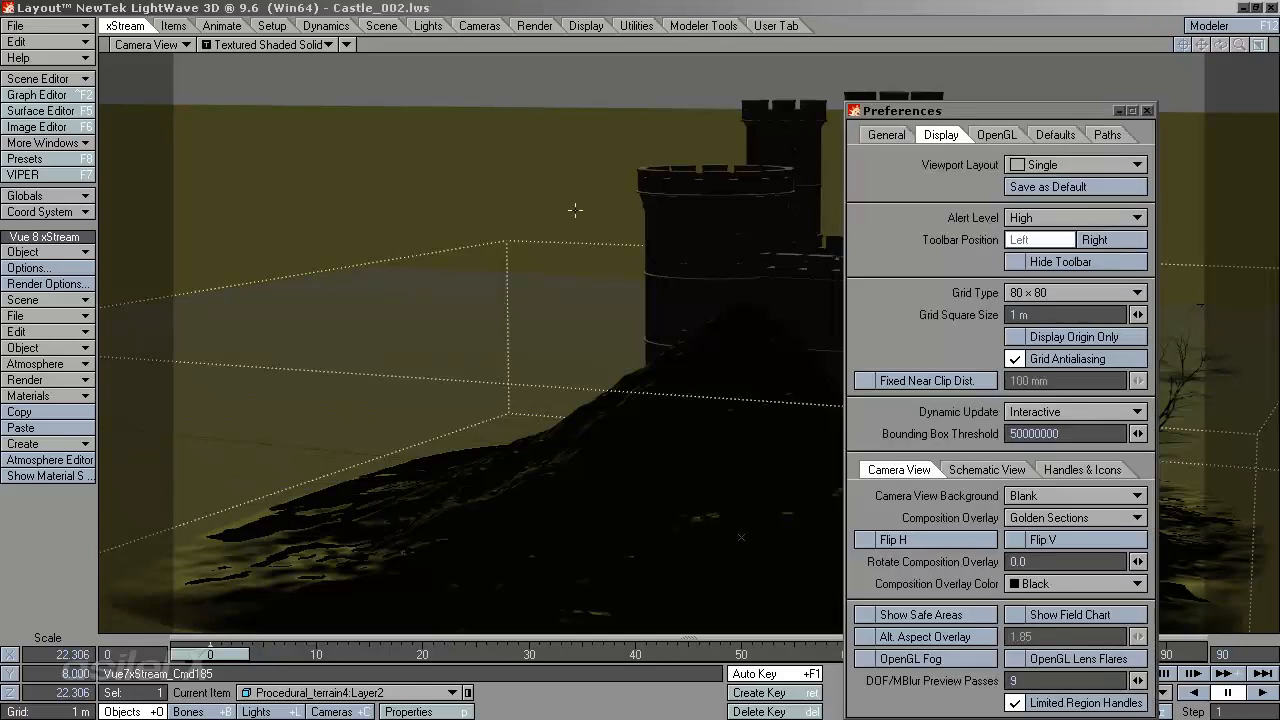
left_click(995, 134)
left_click_drag(1000, 110, 970, 41)
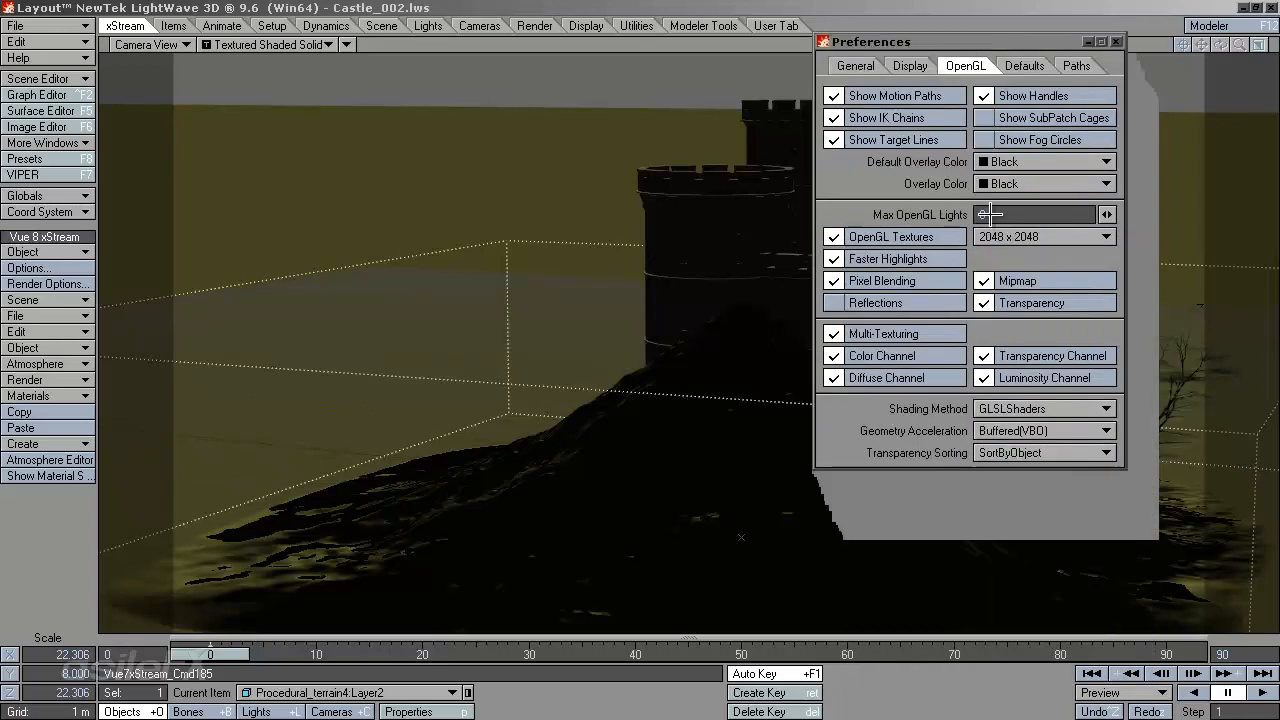
left_click(988, 408)
left_click(1026, 391)
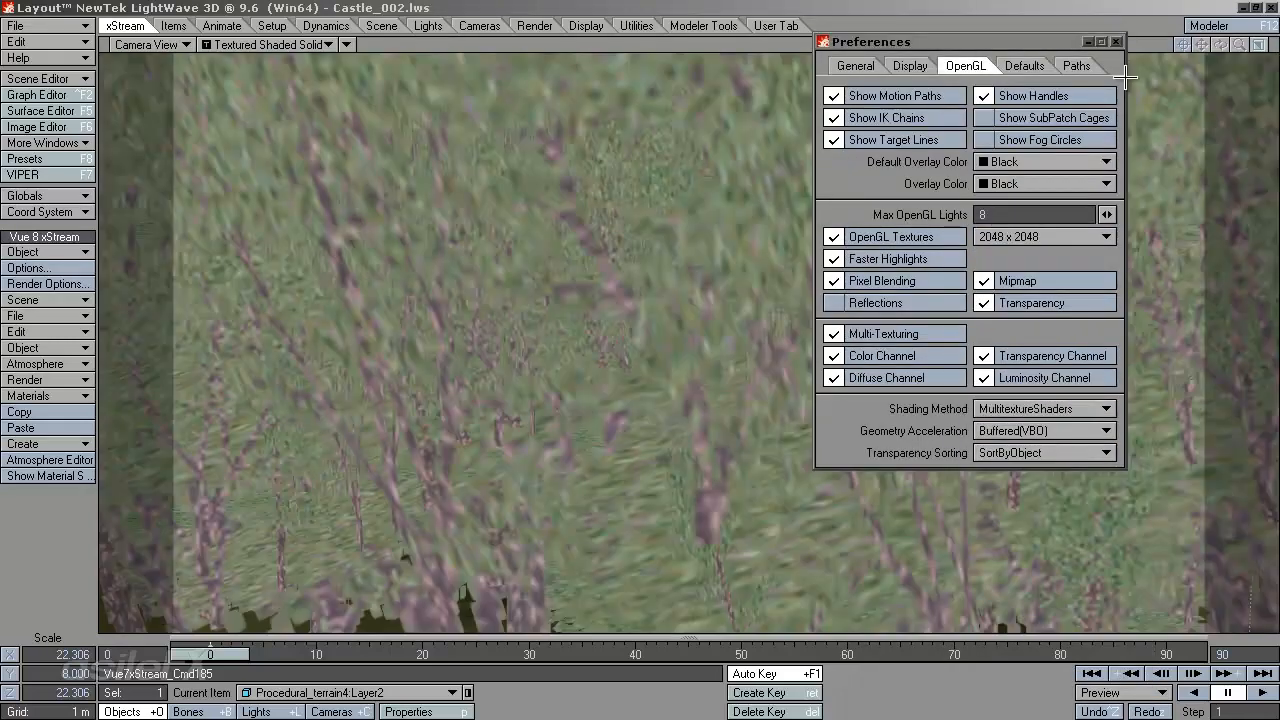
left_click(1115, 41)
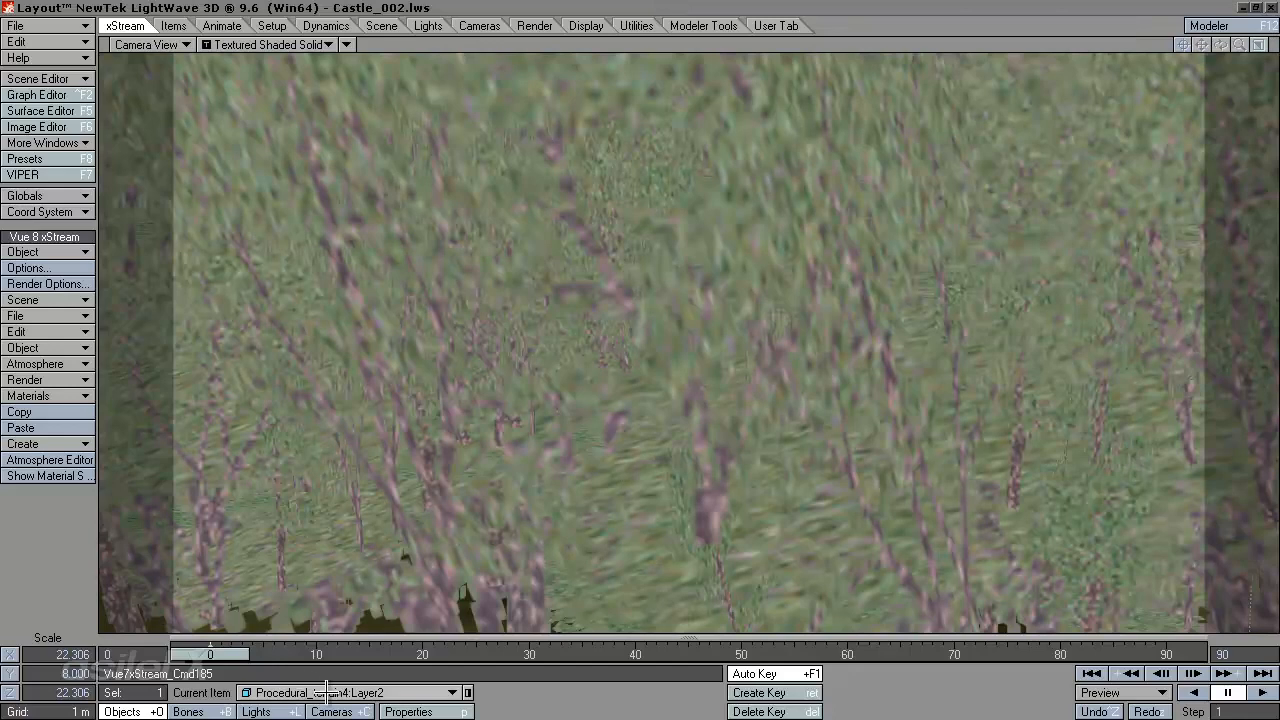
Open the terrain's material for editing, set the Rural Maple Tree's population scale to 0.05 and repopulate the EcoSystem.
left_click(34, 252)
left_click(114, 256)
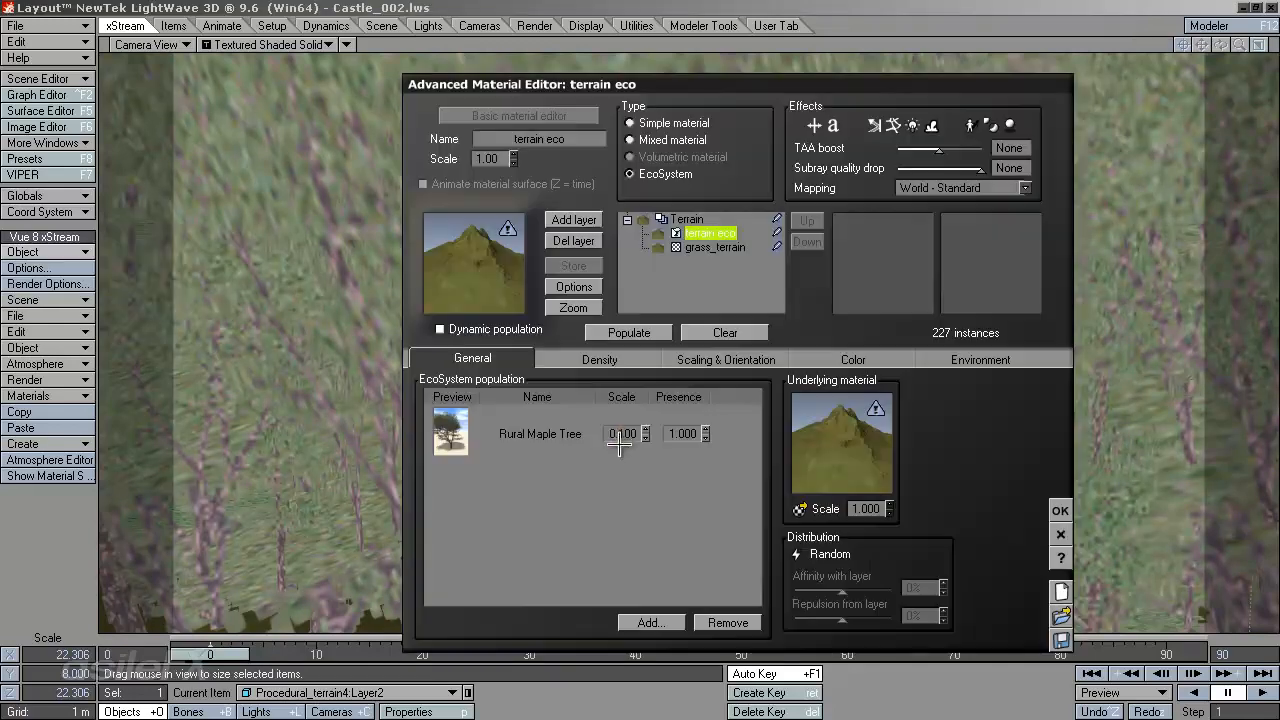
type(".05")
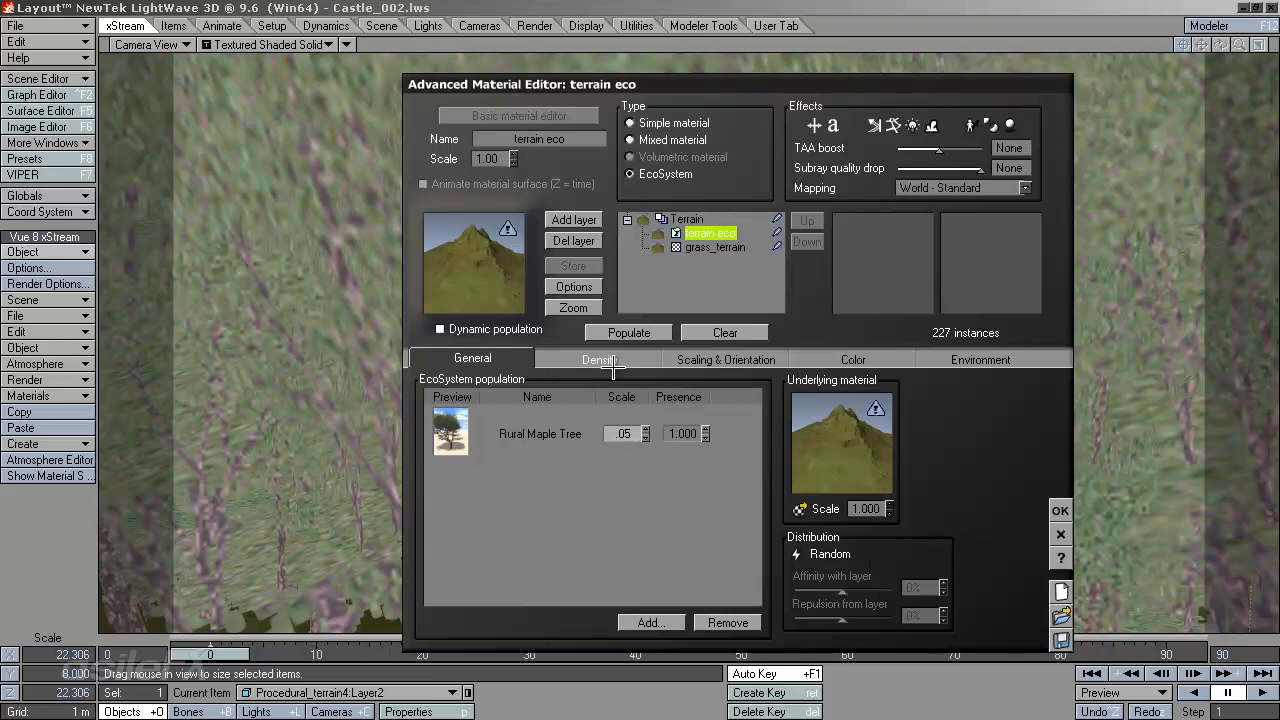
left_click(605, 360)
left_click(629, 332)
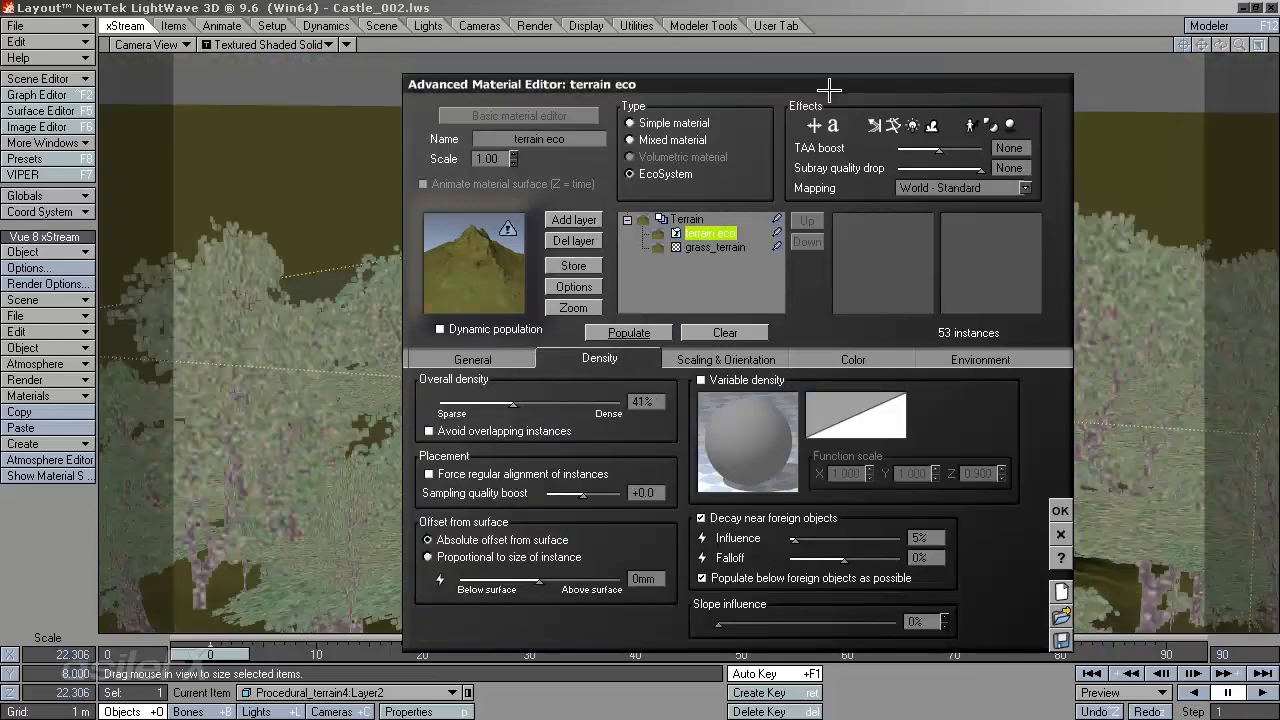
Reduce the terrain EcoSystem's overall density to 19%, repopulate it and accept the material.
left_click_drag(829, 90, 500, 68)
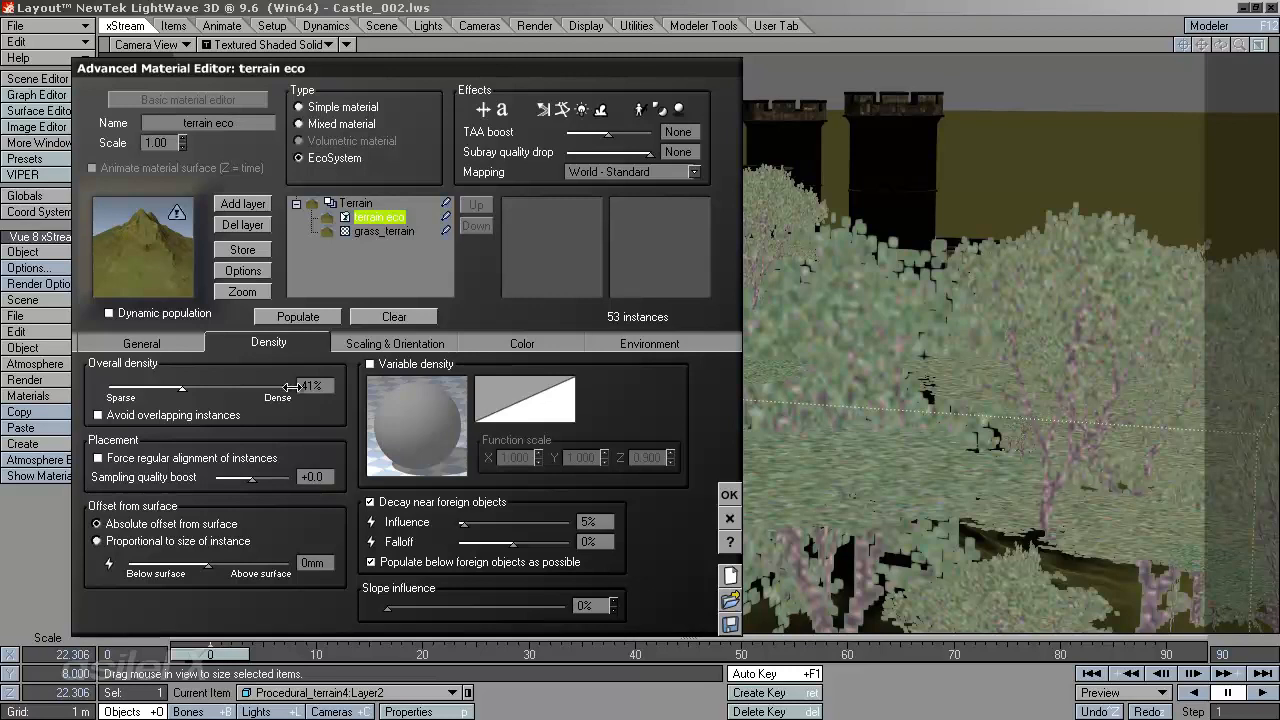
left_click_drag(249, 384, 224, 385)
left_click(298, 316)
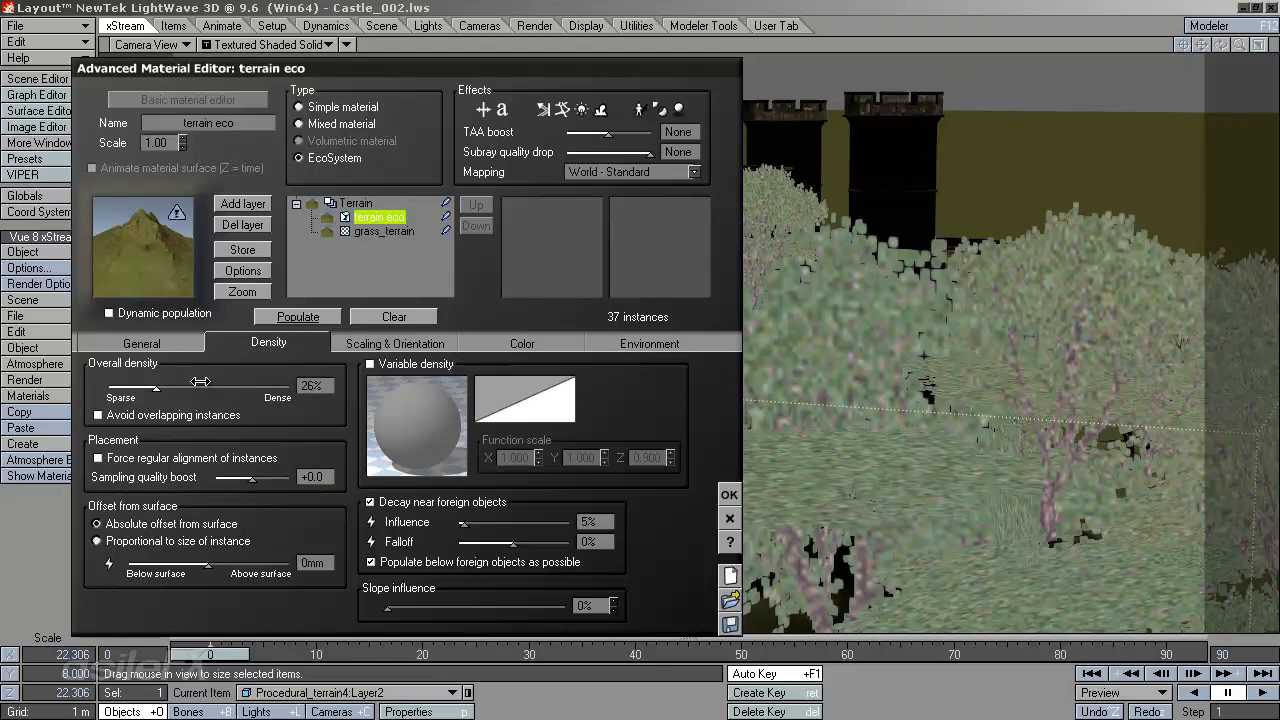
left_click_drag(187, 379, 177, 380)
left_click(298, 316)
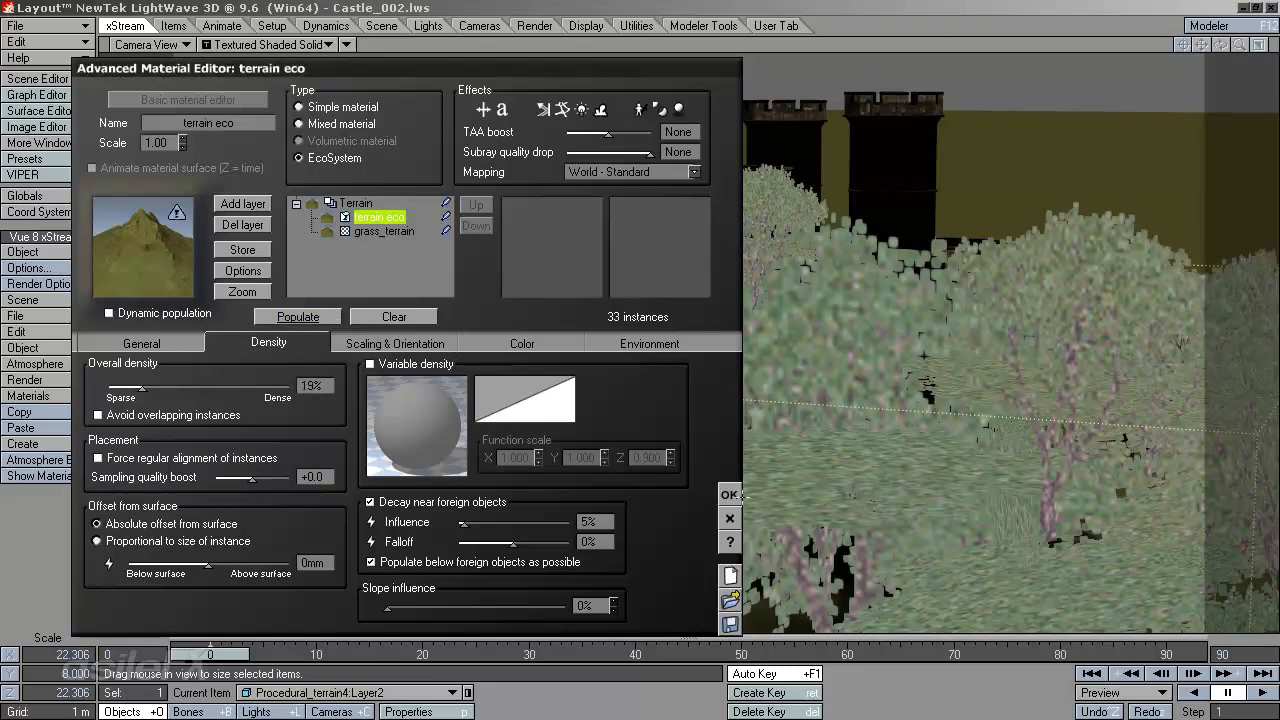
left_click(729, 494)
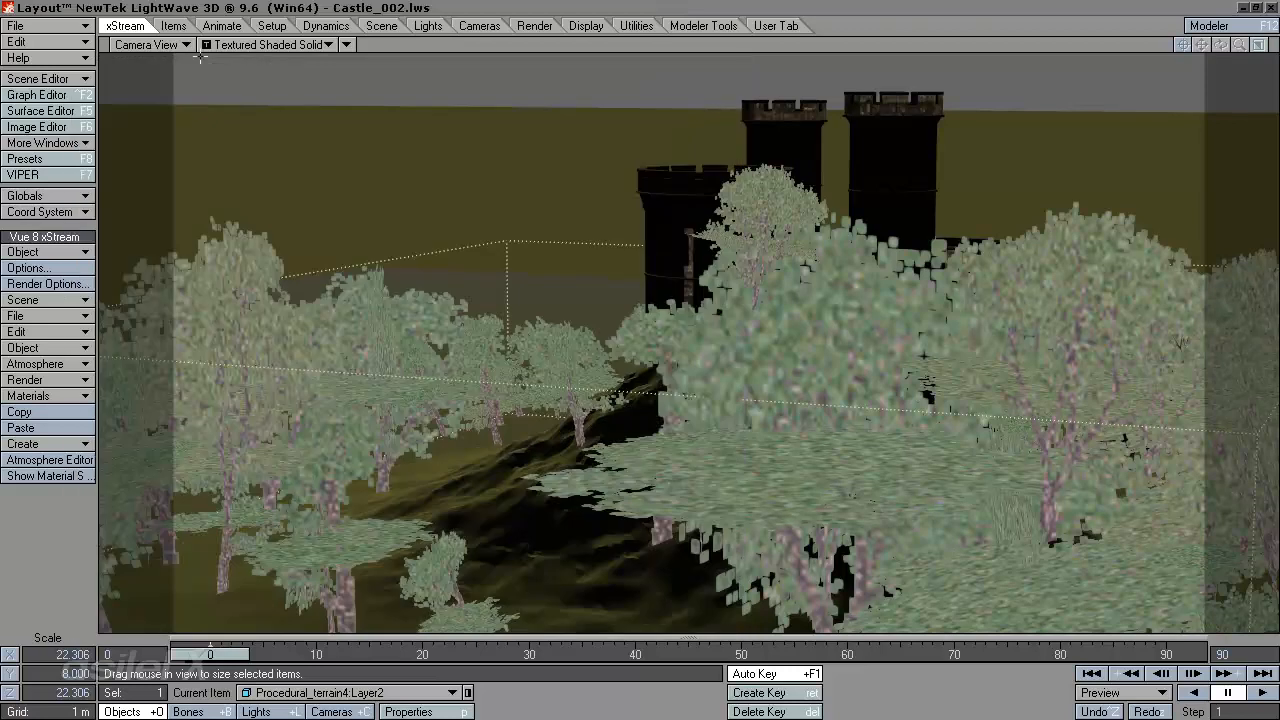
Switch to the perspective view and examine the tree distribution around the castle from several angles.
left_click(150, 44)
left_click(160, 58)
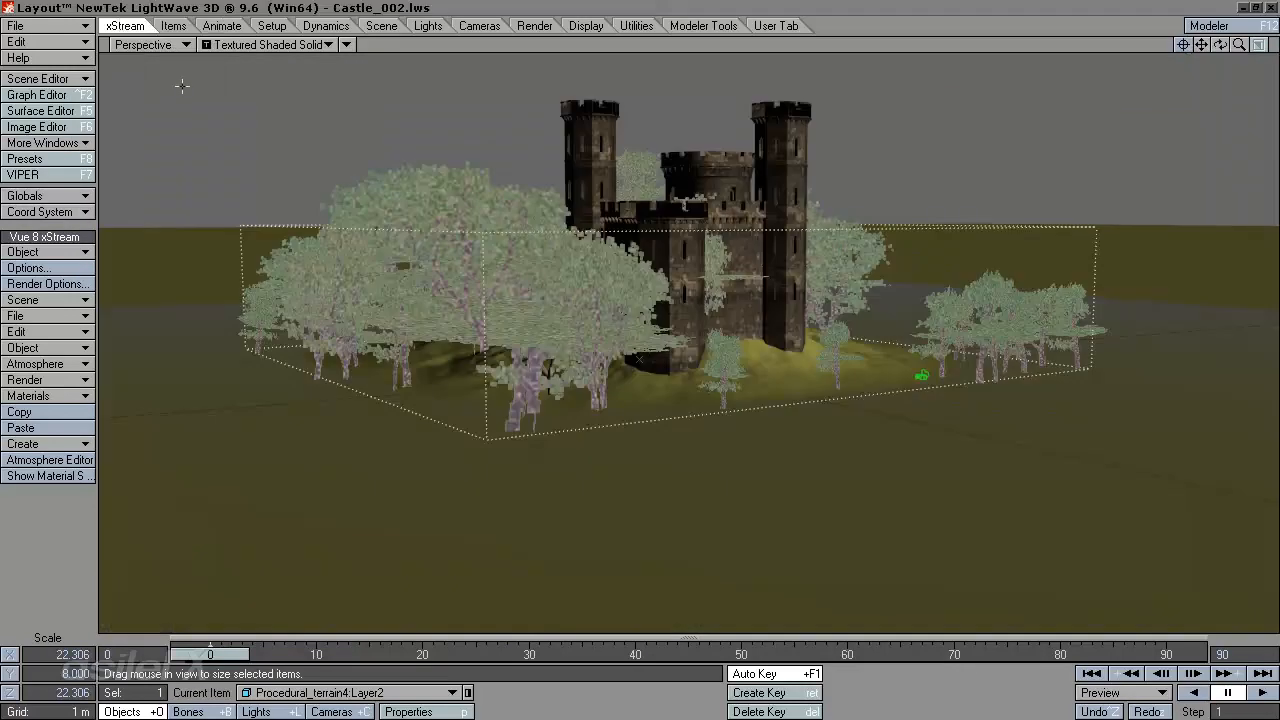
left_click_drag(1220, 44, 1230, 118)
left_click_drag(654, 368, 654, 366)
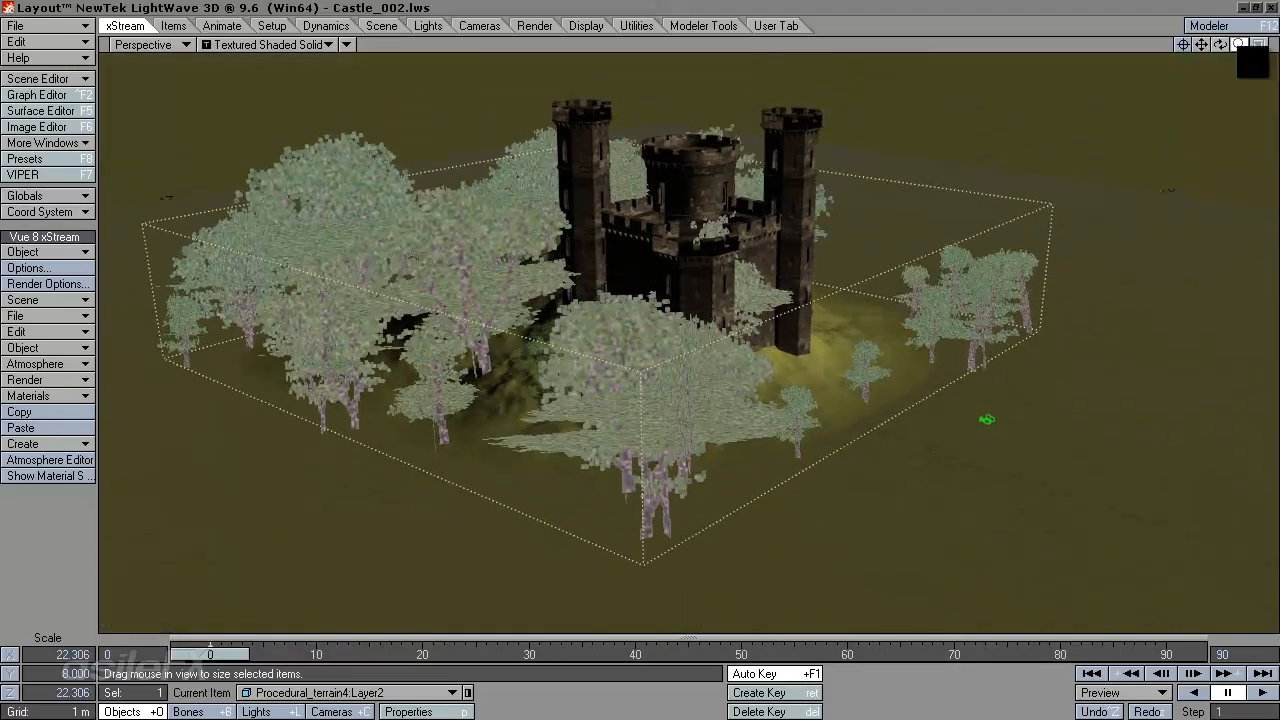
left_click_drag(1240, 45, 618, 370)
left_click_drag(1202, 45, 1060, 52)
left_click_drag(614, 365, 638, 353)
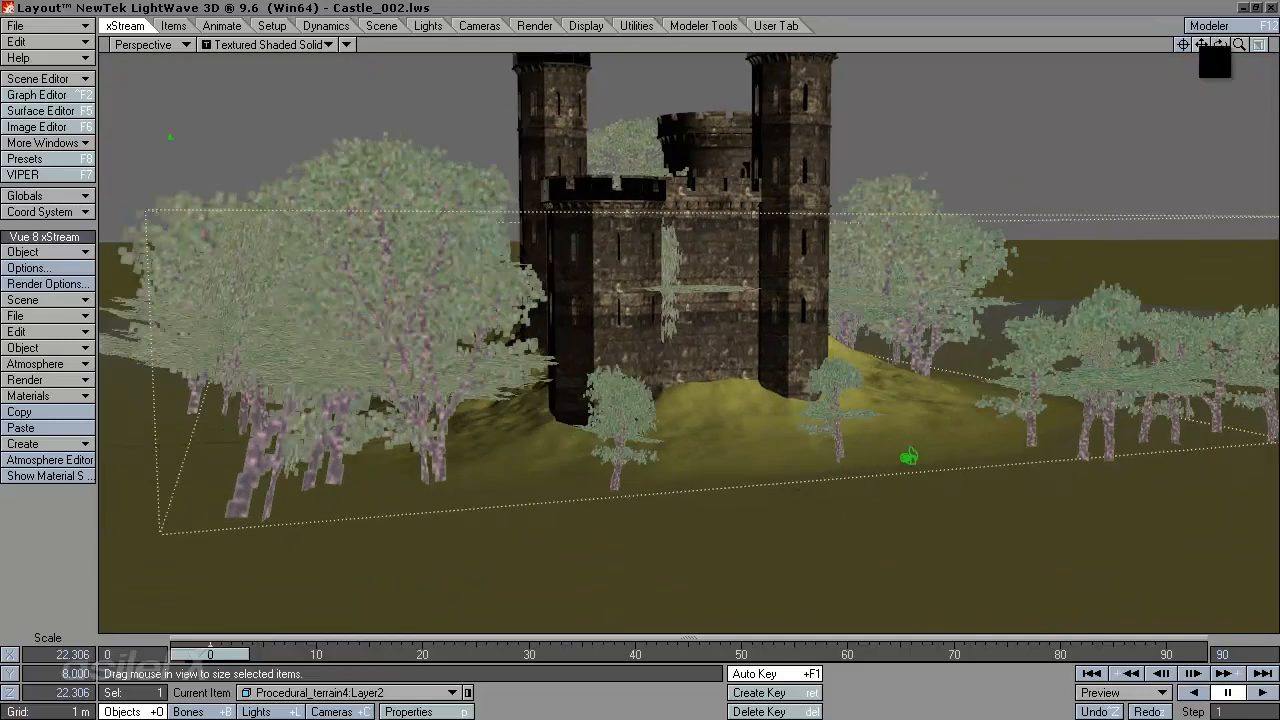
left_click_drag(1202, 45, 640, 350)
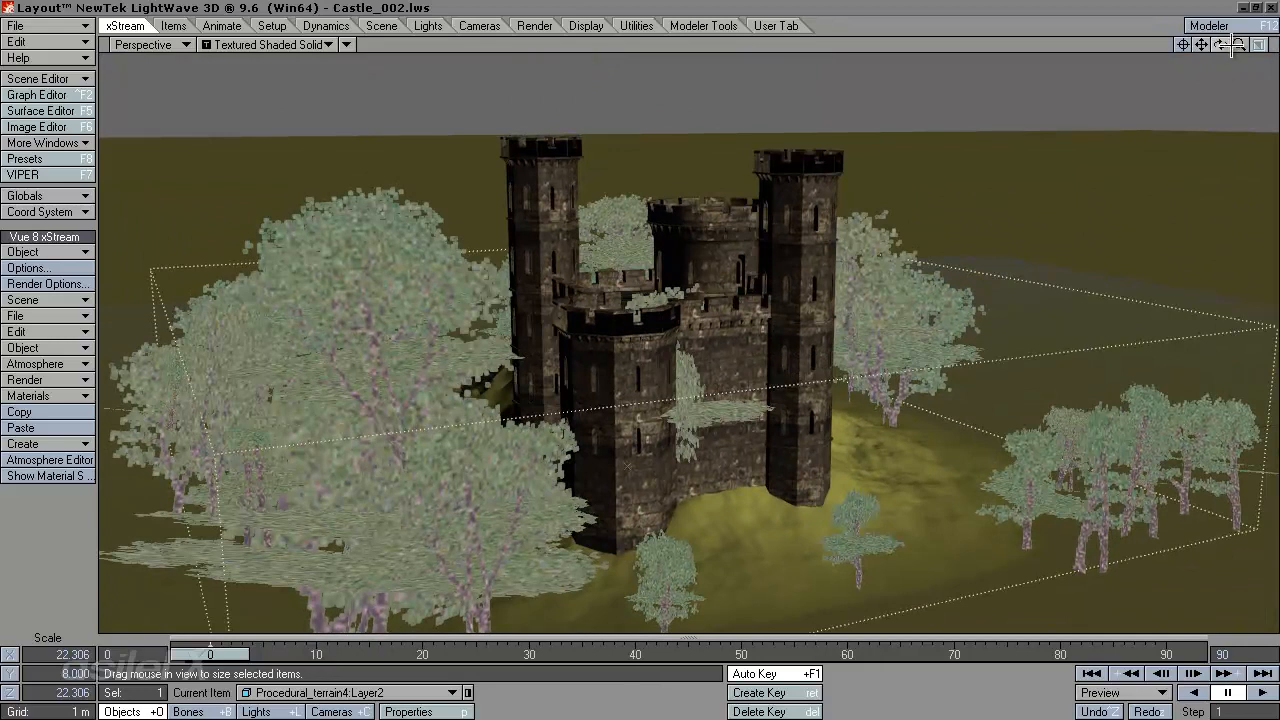
left_click_drag(1222, 46, 1025, 583)
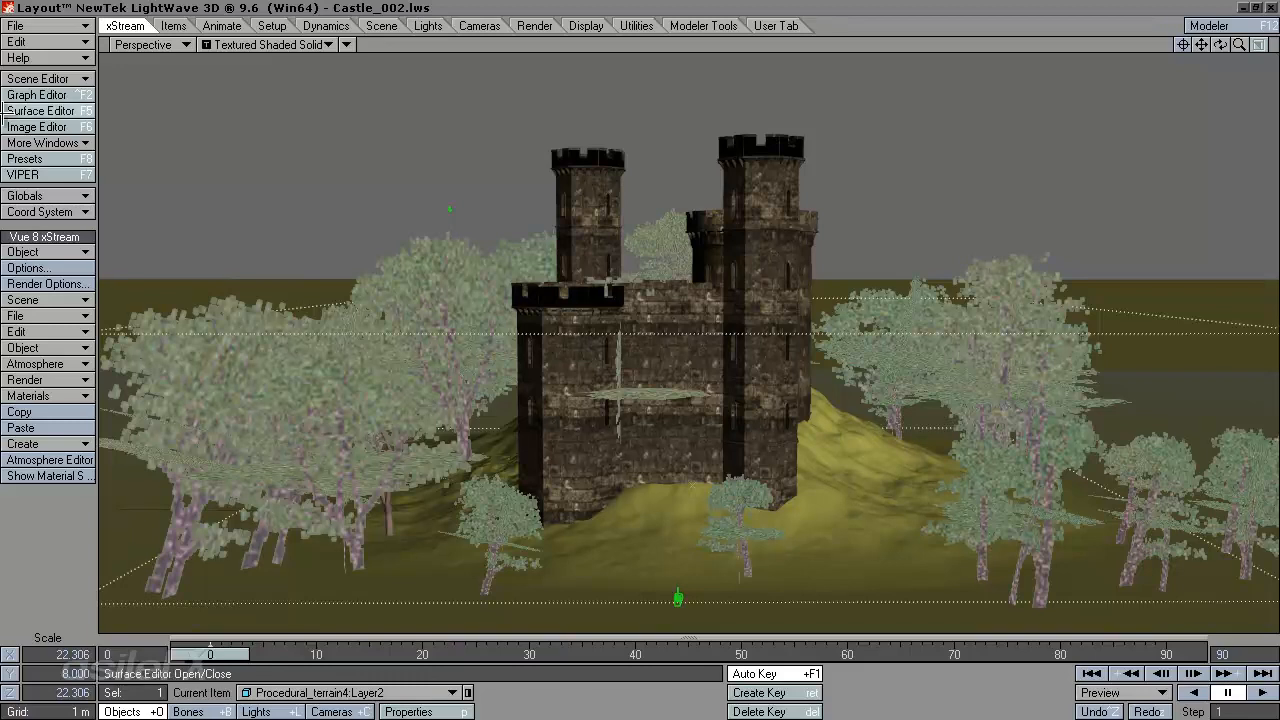
Limit the number of EcoSystem instance proxies to 25 in the Vue xStream options.
left_click(62, 268)
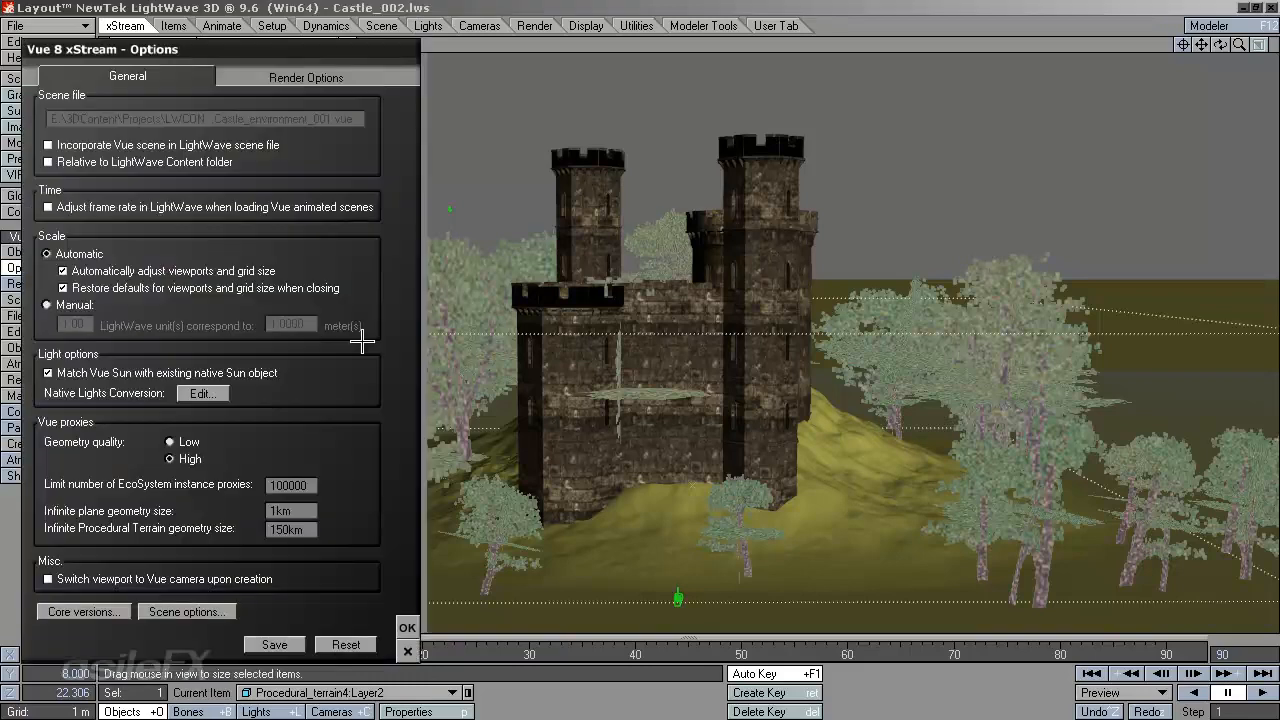
left_click(307, 486)
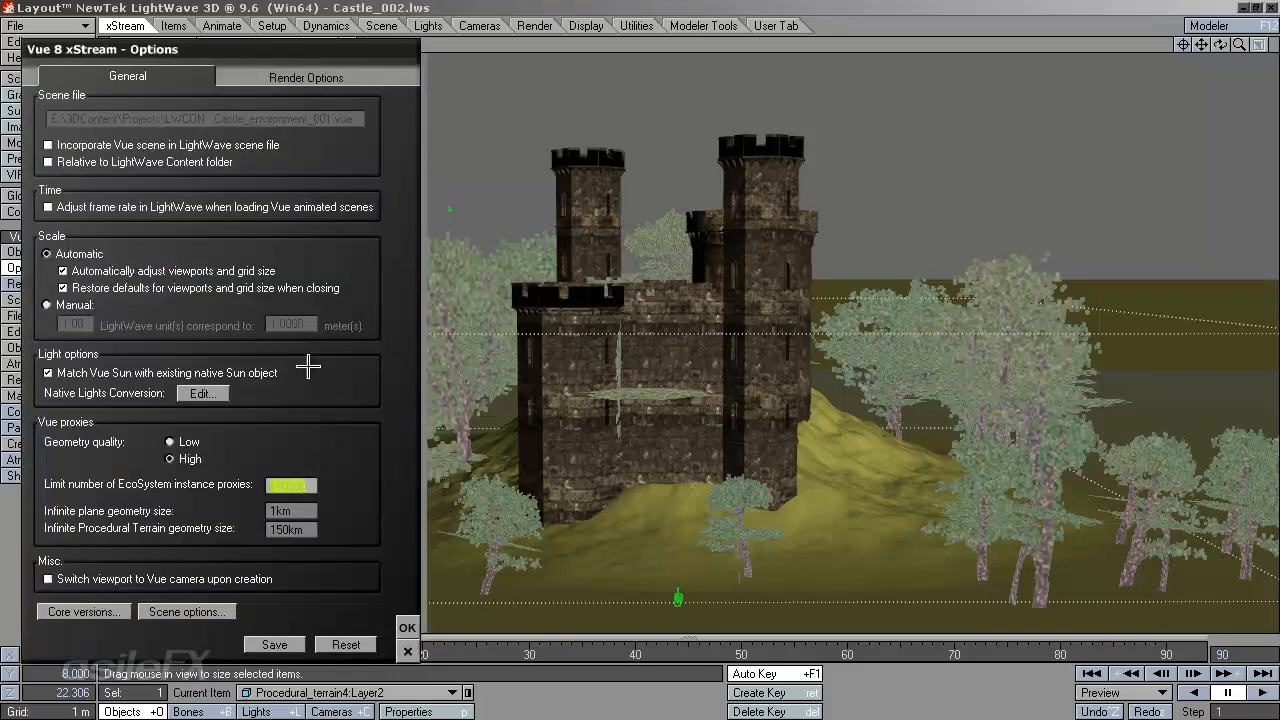
type("25")
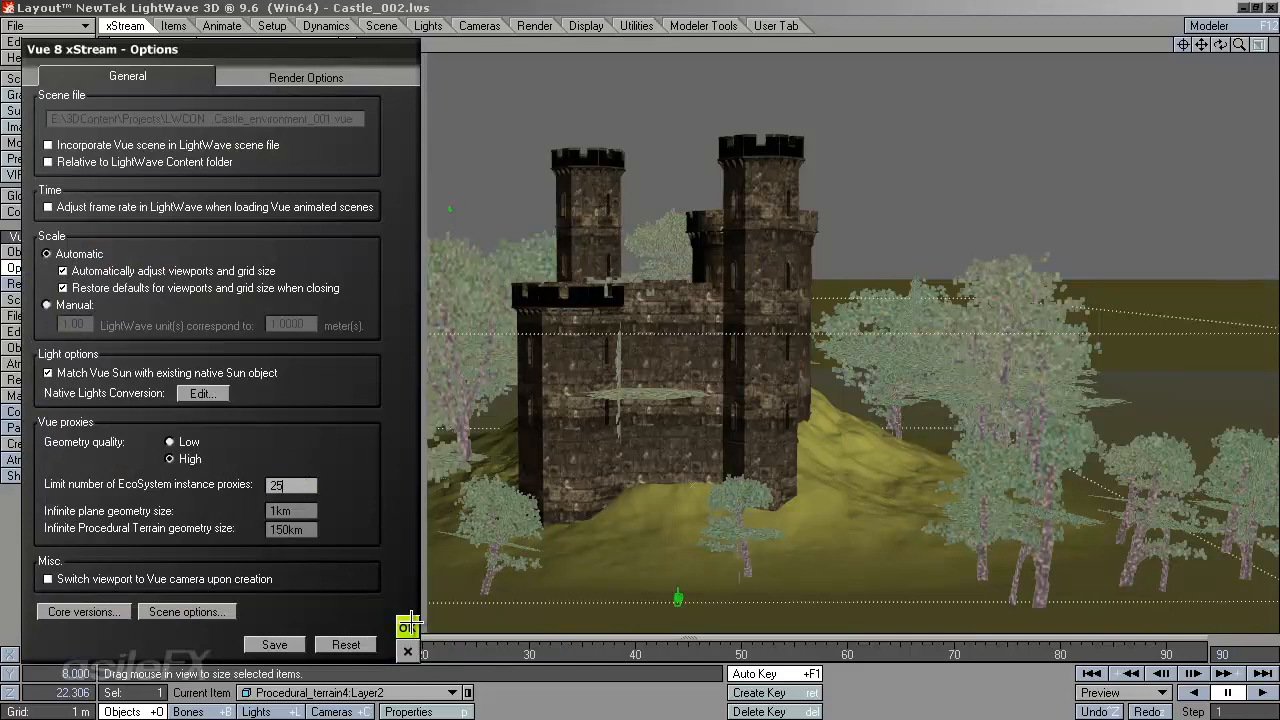
left_click(407, 628)
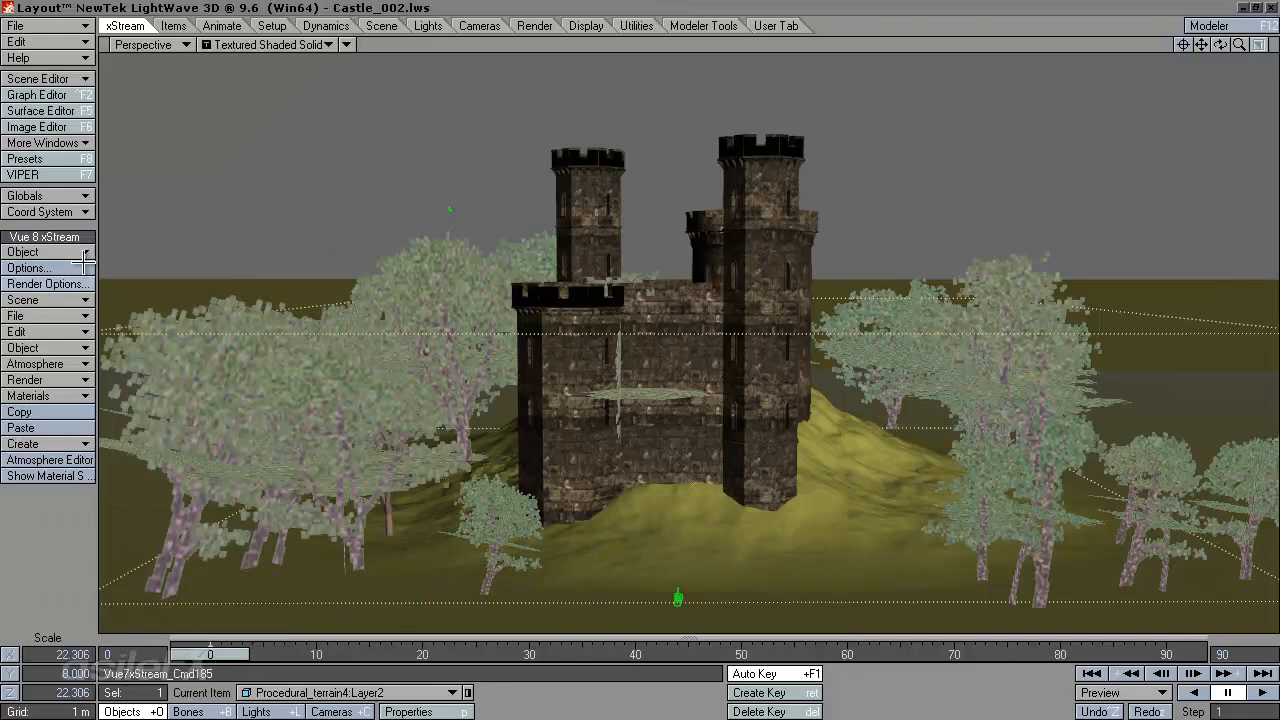
Limit the EcoSystem instance proxies to 1 and check the castle scene from another angle.
left_click(30, 268)
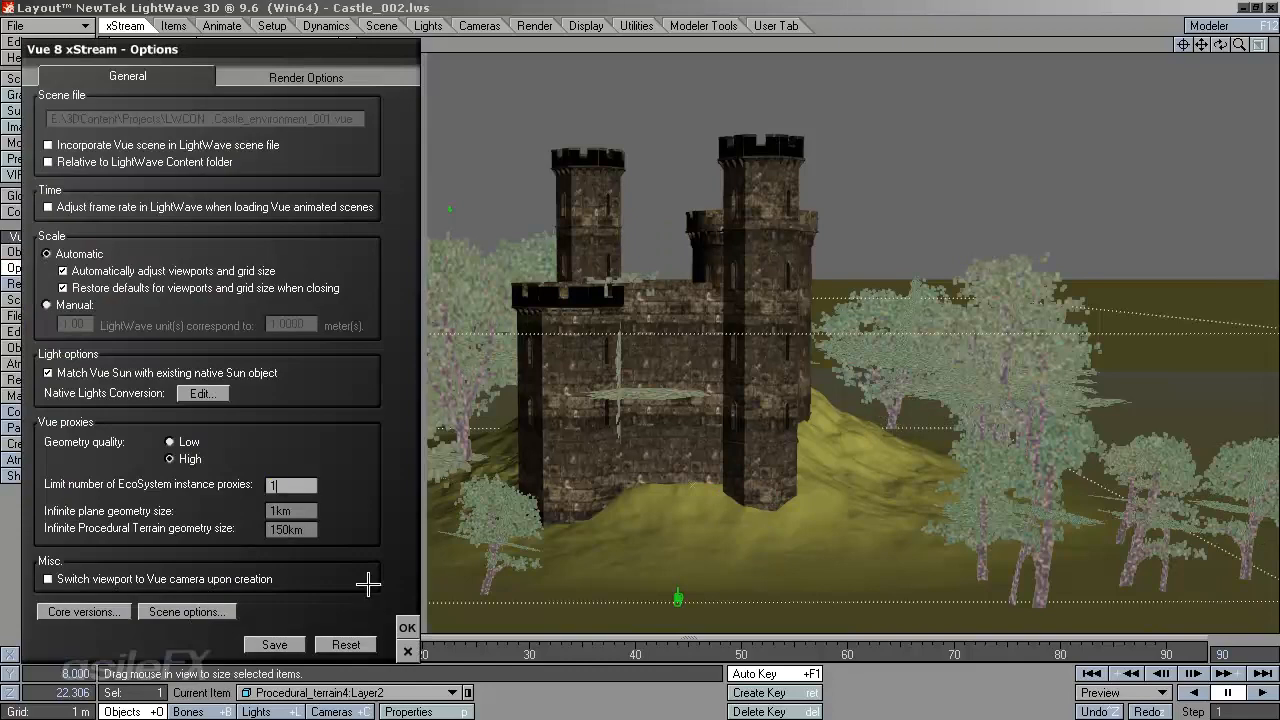
left_click(407, 628)
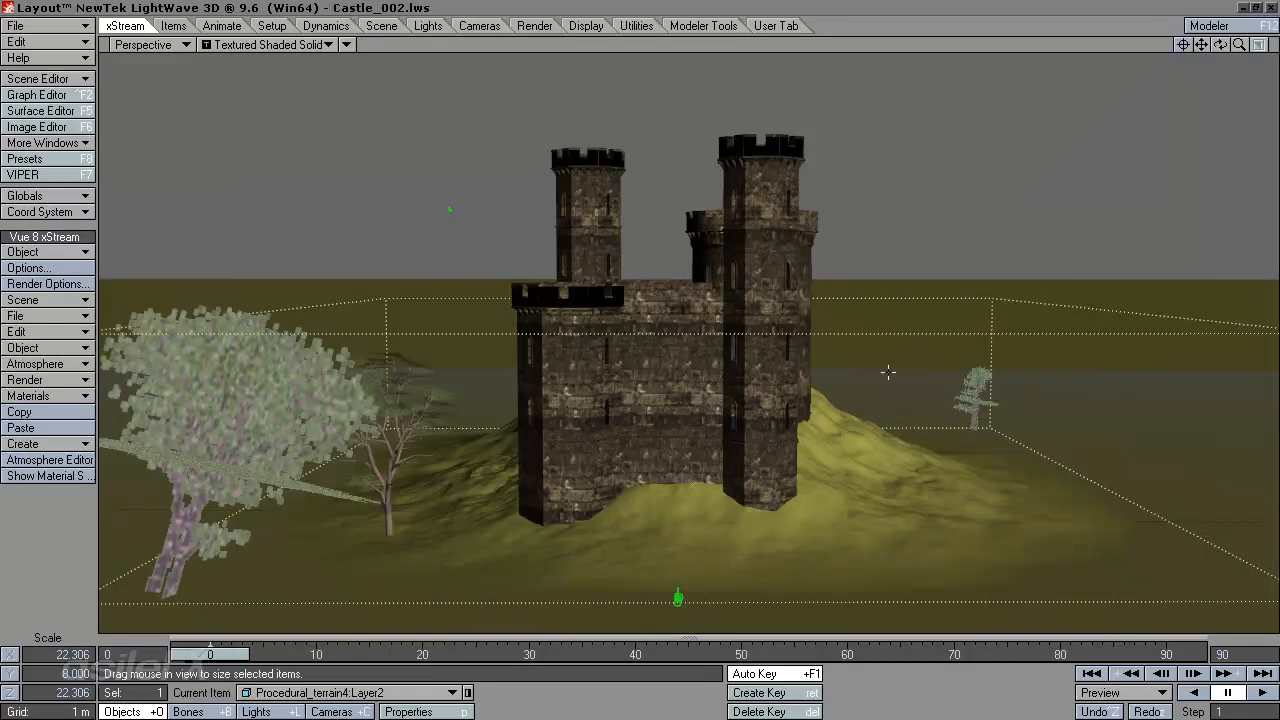
left_click_drag(1220, 44, 1120, 52)
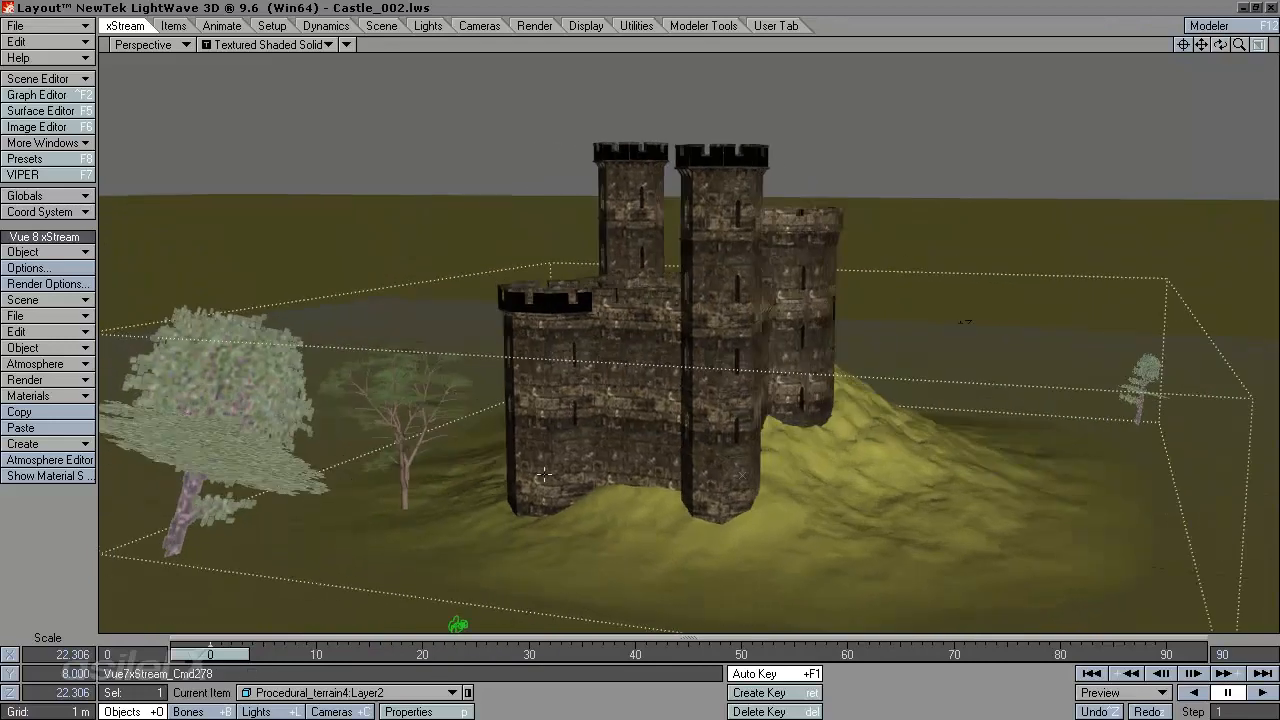
Set the limit on EcoSystem instance proxies to 10000 in the Vue xStream options.
left_click(67, 267)
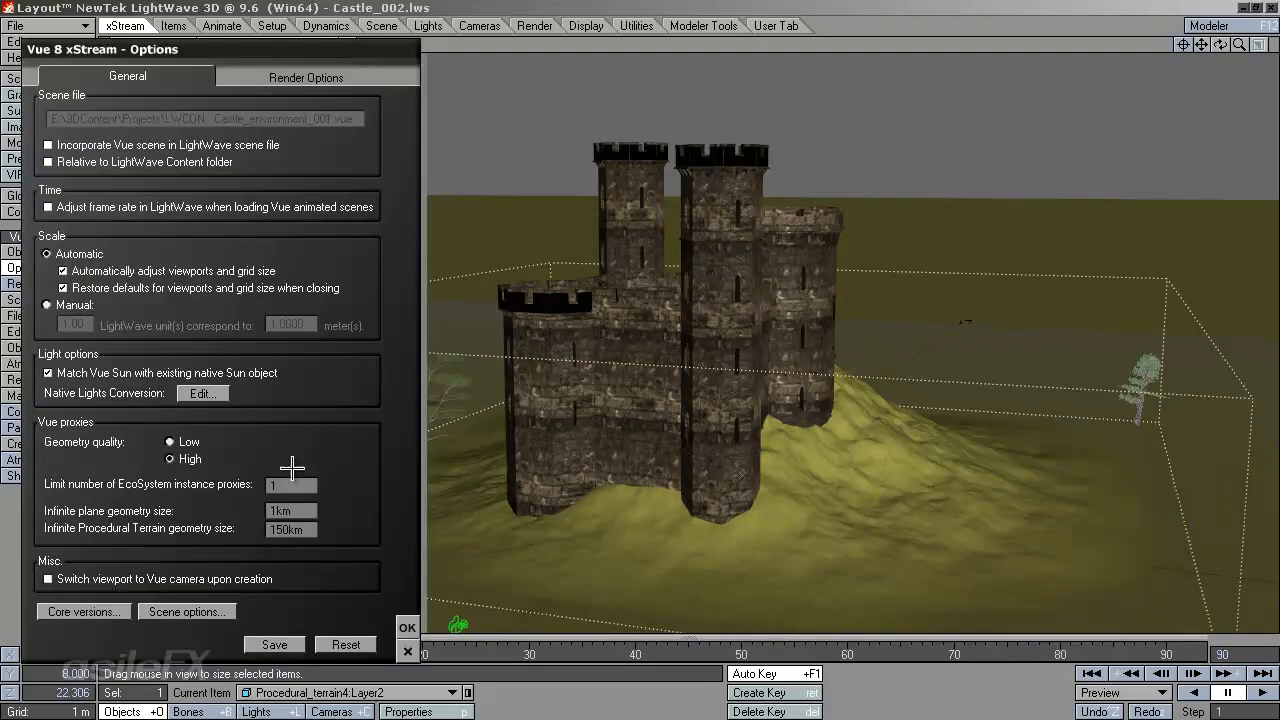
left_click(304, 487)
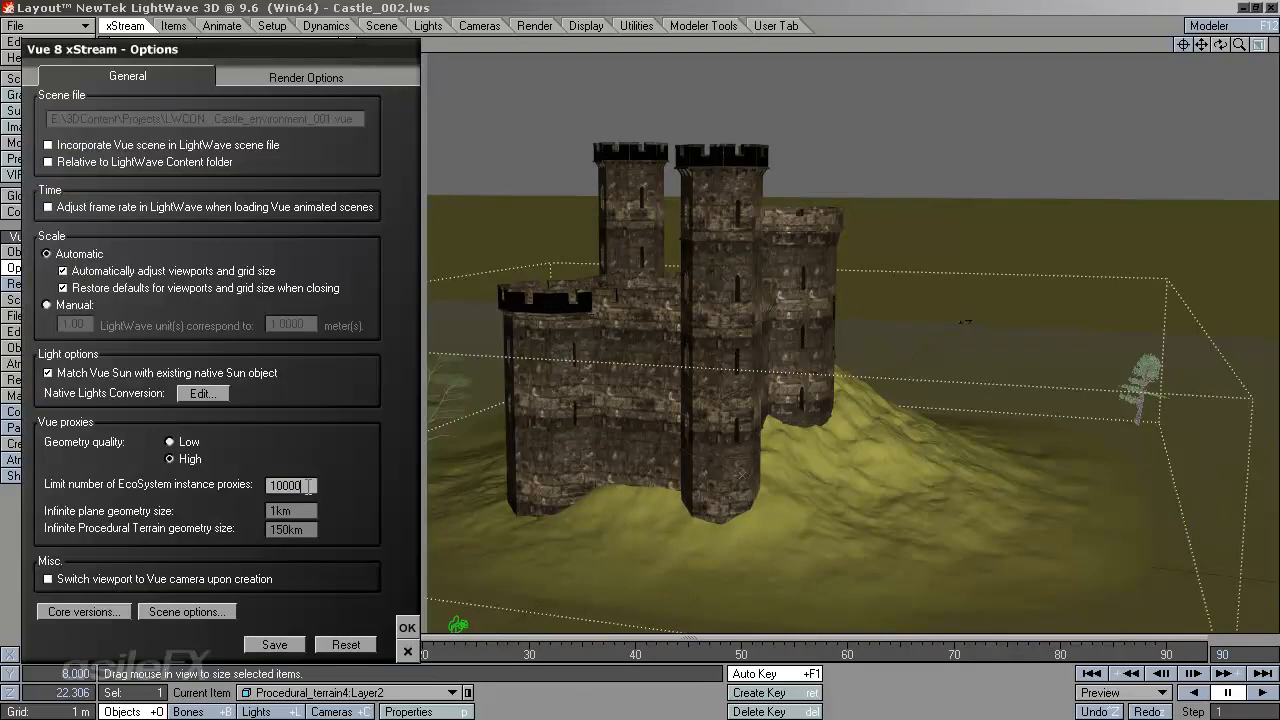
left_click(407, 627)
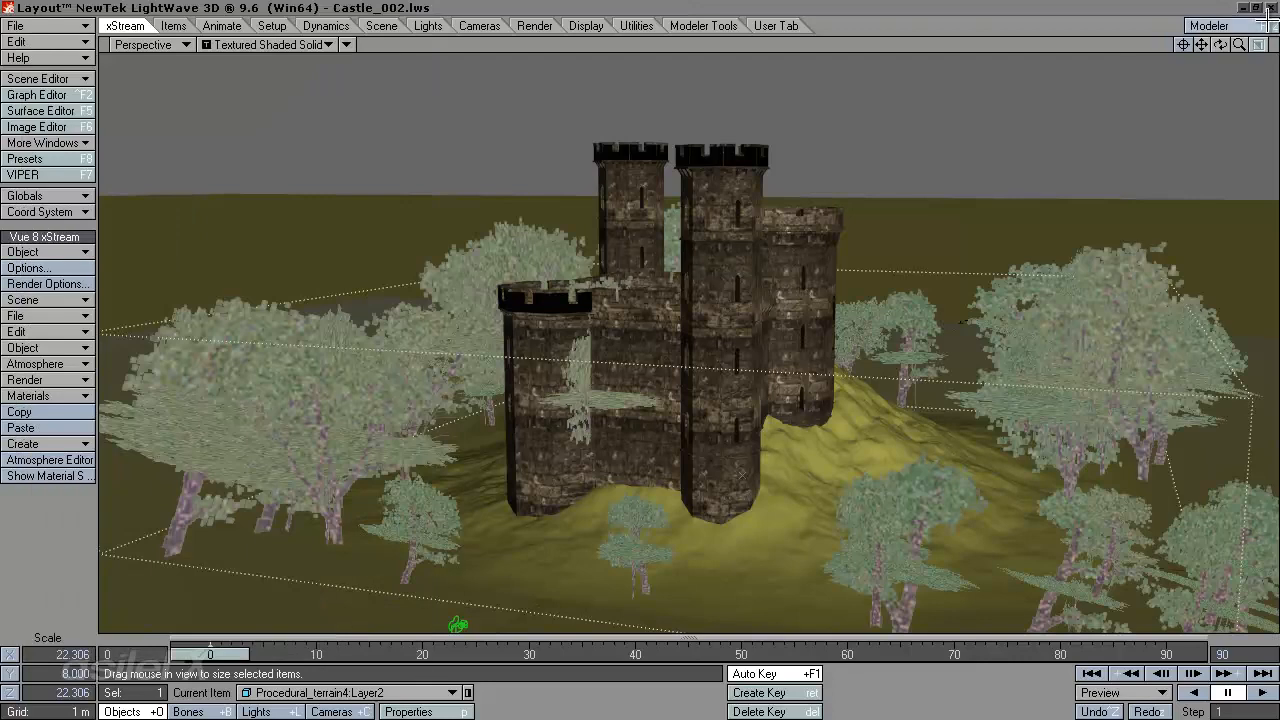
Check the castle and trees from another perspective angle and switch the viewport to the camera view.
left_click_drag(1220, 44, 1279, 51)
mouse_move(656, 372)
left_mouse_down()
mouse_move(681, 367)
mouse_move(563, 373)
mouse_move(667, 397)
mouse_move(697, 368)
mouse_move(648, 360)
left_mouse_up()
left_click_drag(1201, 44, 640, 348)
left_click(160, 44)
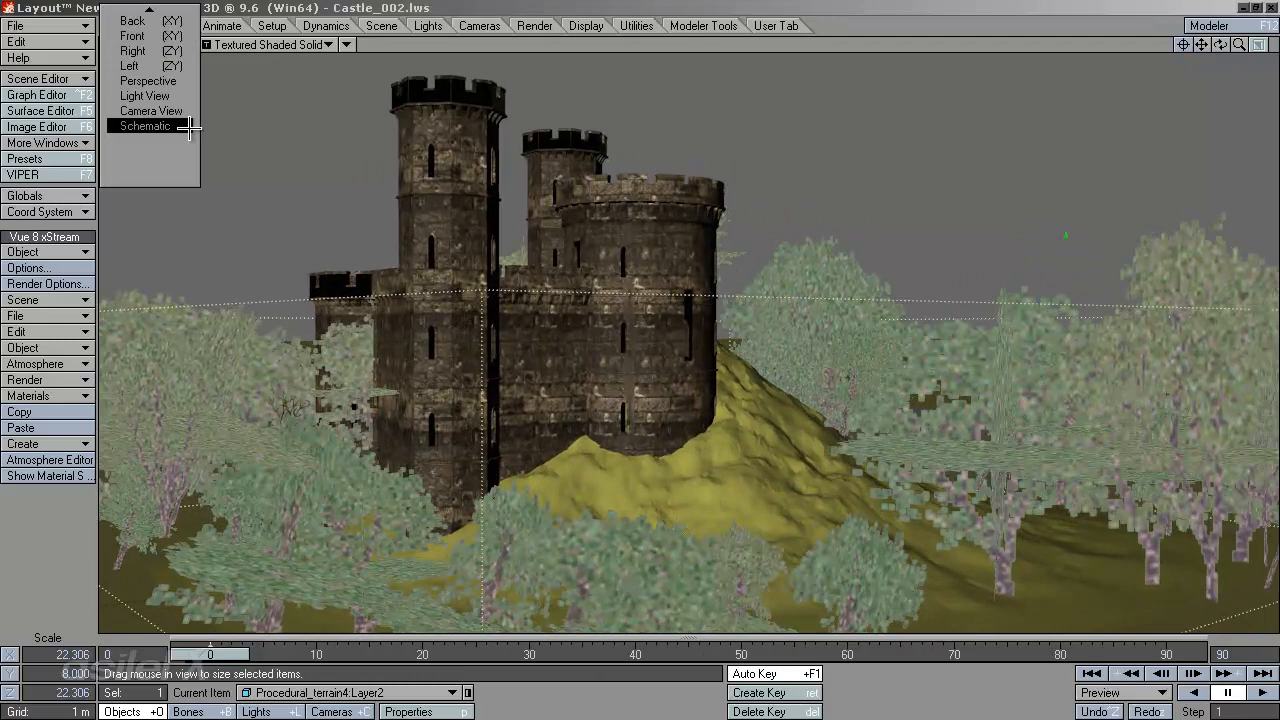
left_click(195, 110)
left_click(160, 44)
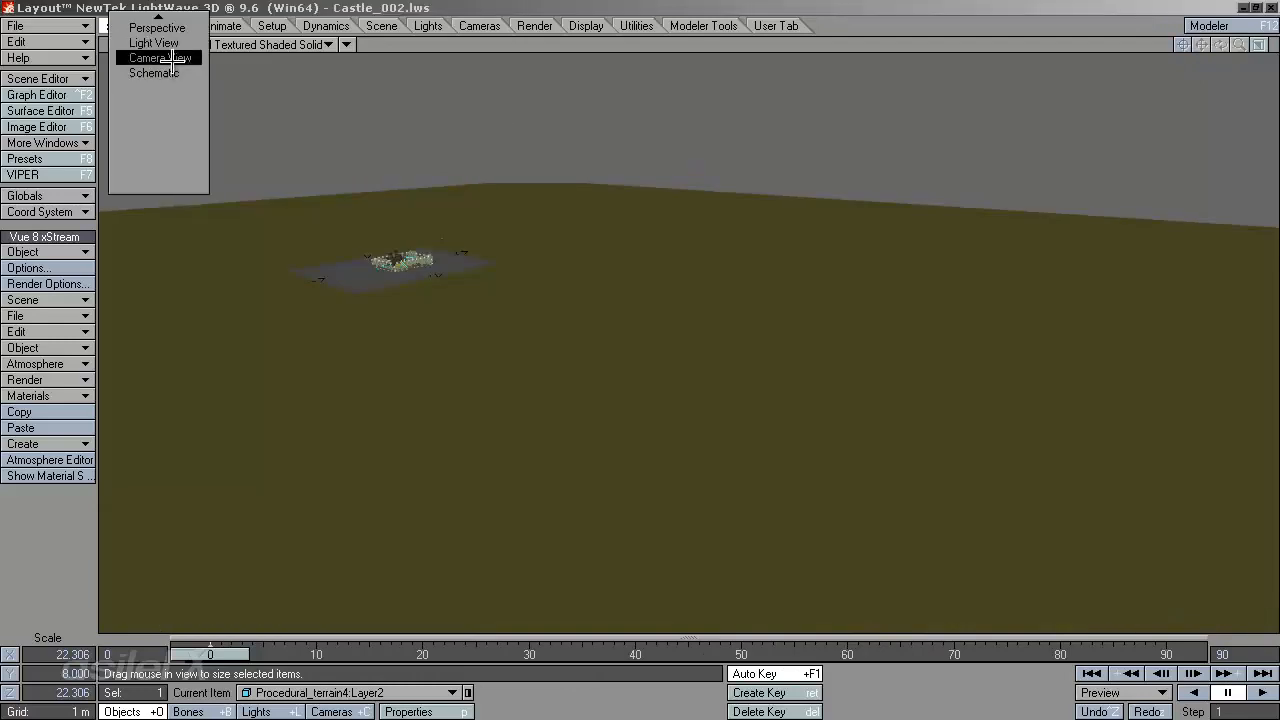
left_click(165, 53)
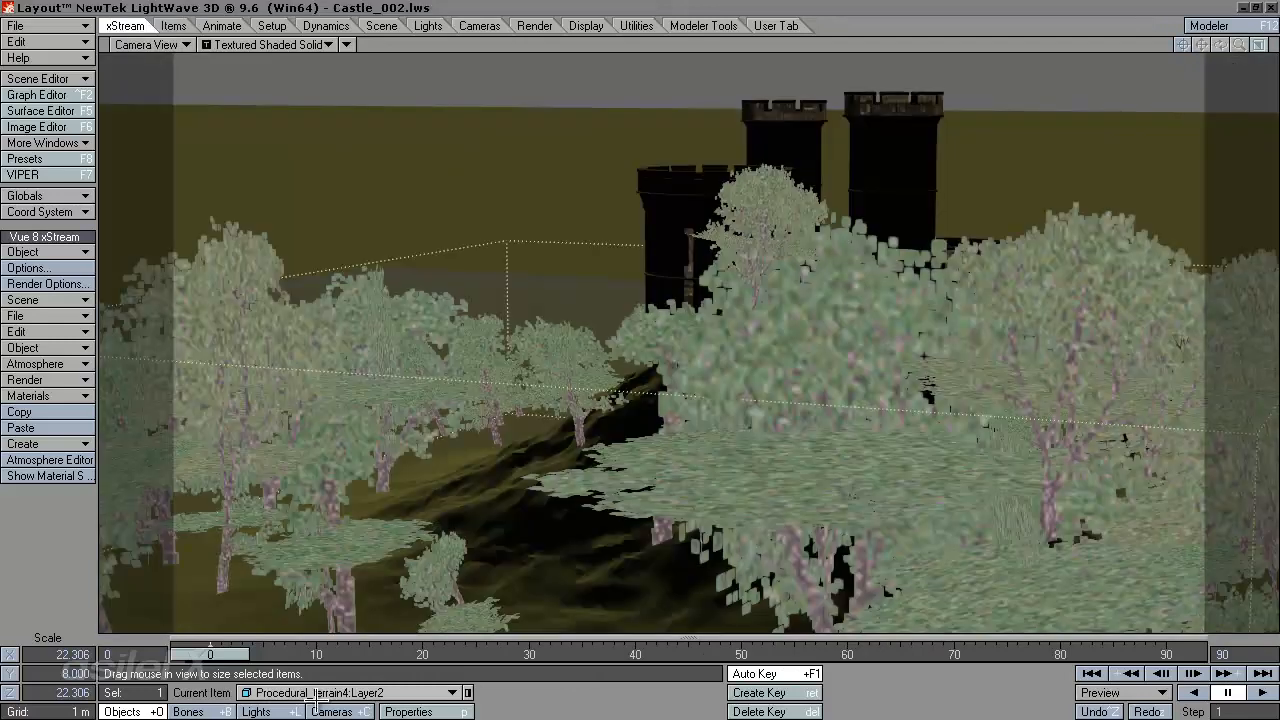
Select the camera and move and turn it to face the castle from about X 47.8 m, Z 42.6 m.
key("shift+c")
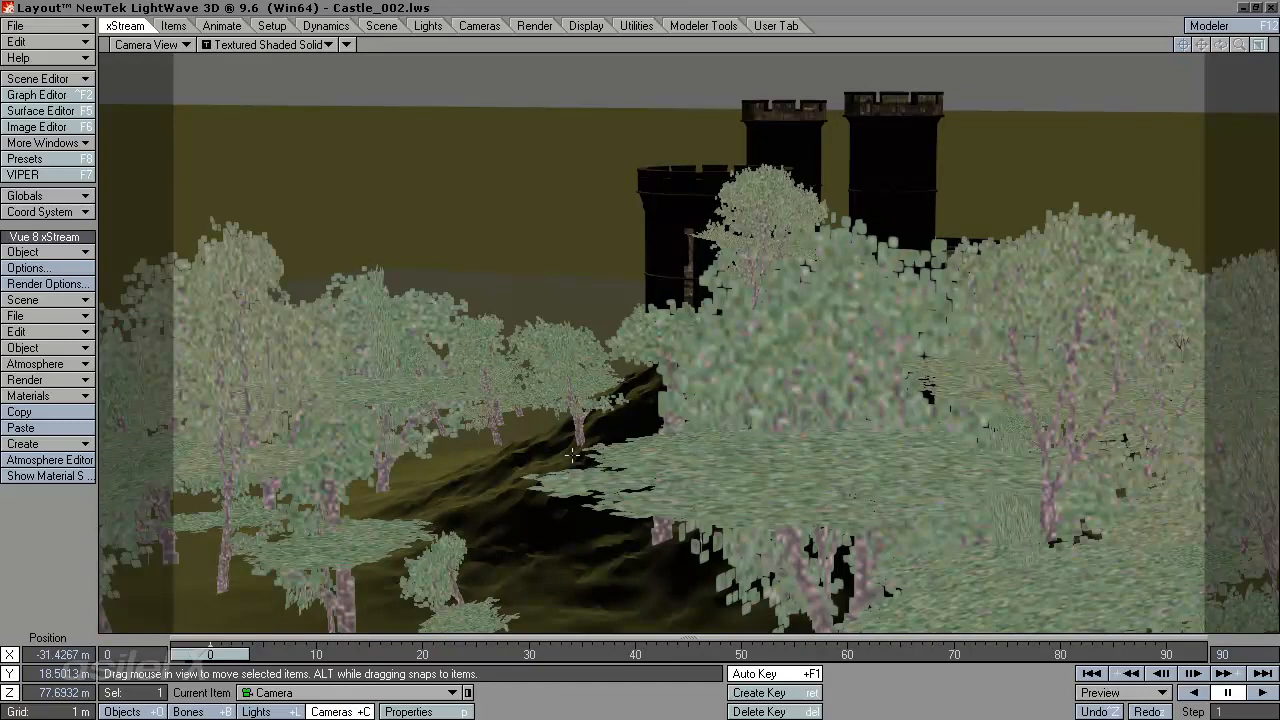
left_click_drag(573, 455, 662, 280)
key("y")
left_click_drag(673, 357, 666, 309)
key("t")
key("y")
left_click_drag(729, 357, 746, 326)
key("t")
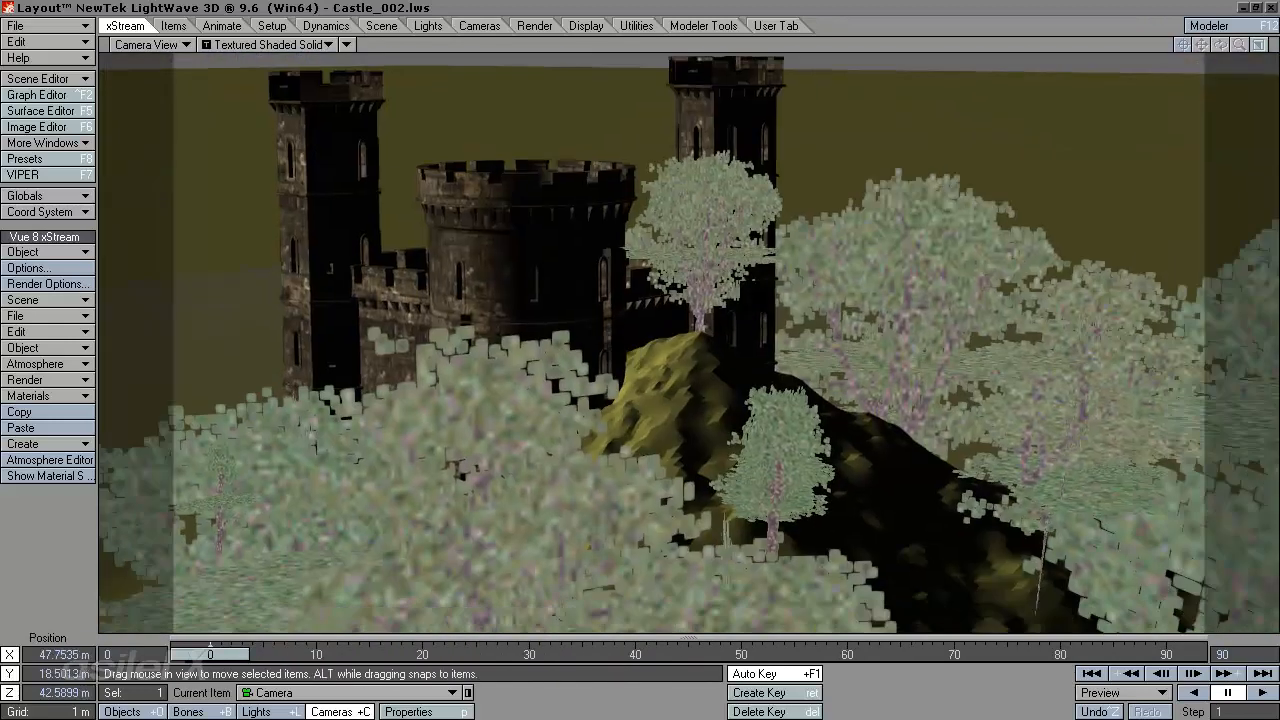
Move the camera further around the castle to about X 80.3 m, Z -3.3 m and turn it back toward the towers.
left_click_drag(560, 480, 740, 560)
key("y")
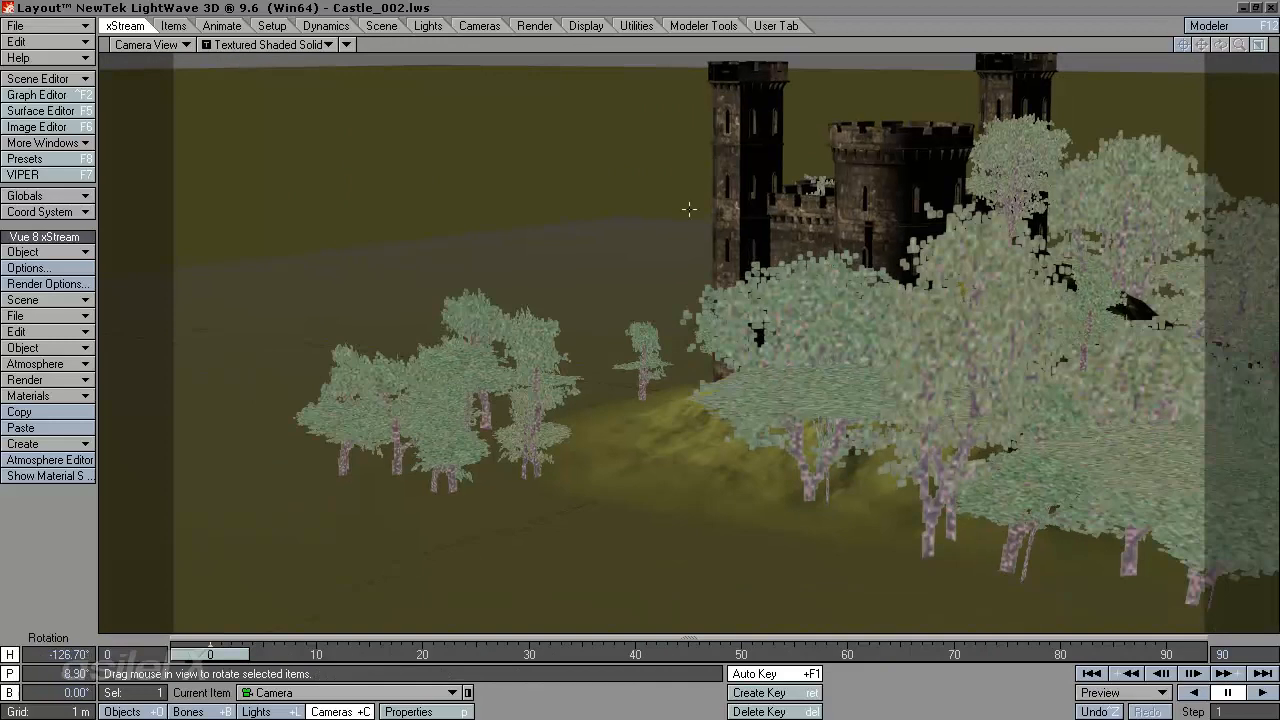
left_click_drag(630, 352, 692, 362)
key("t")
left_click_drag(575, 330, 513, 350)
key("y")
key("t")
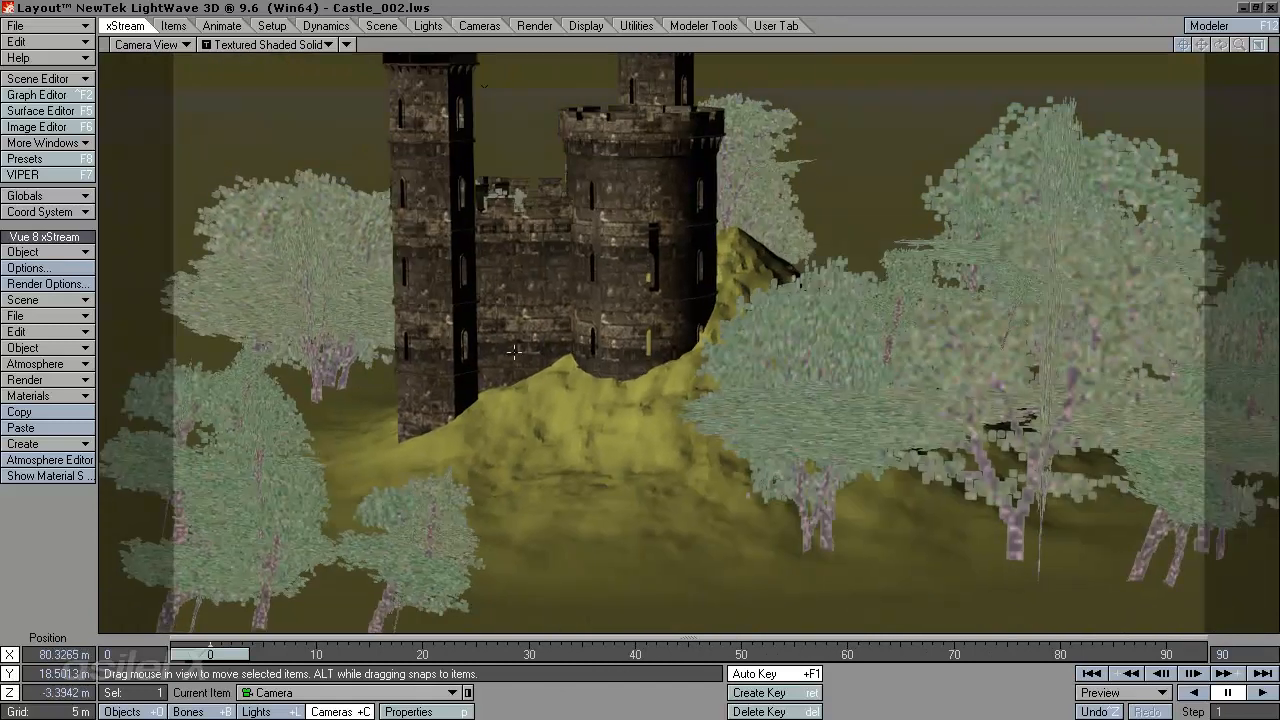
Position and rotate the camera at about X 80.5 m, Y 14.5 m, Z -39.4 m to frame the whole castle with surrounding trees.
right_click_drag(582, 358, 590, 305)
key("y")
left_click_drag(590, 305, 639, 350)
right_click_drag(634, 355, 645, 351)
key("t")
left_click_drag(645, 351, 497, 343)
key("y")
left_click_drag(502, 434, 641, 352)
key("t")
right_click_drag(656, 356, 579, 388)
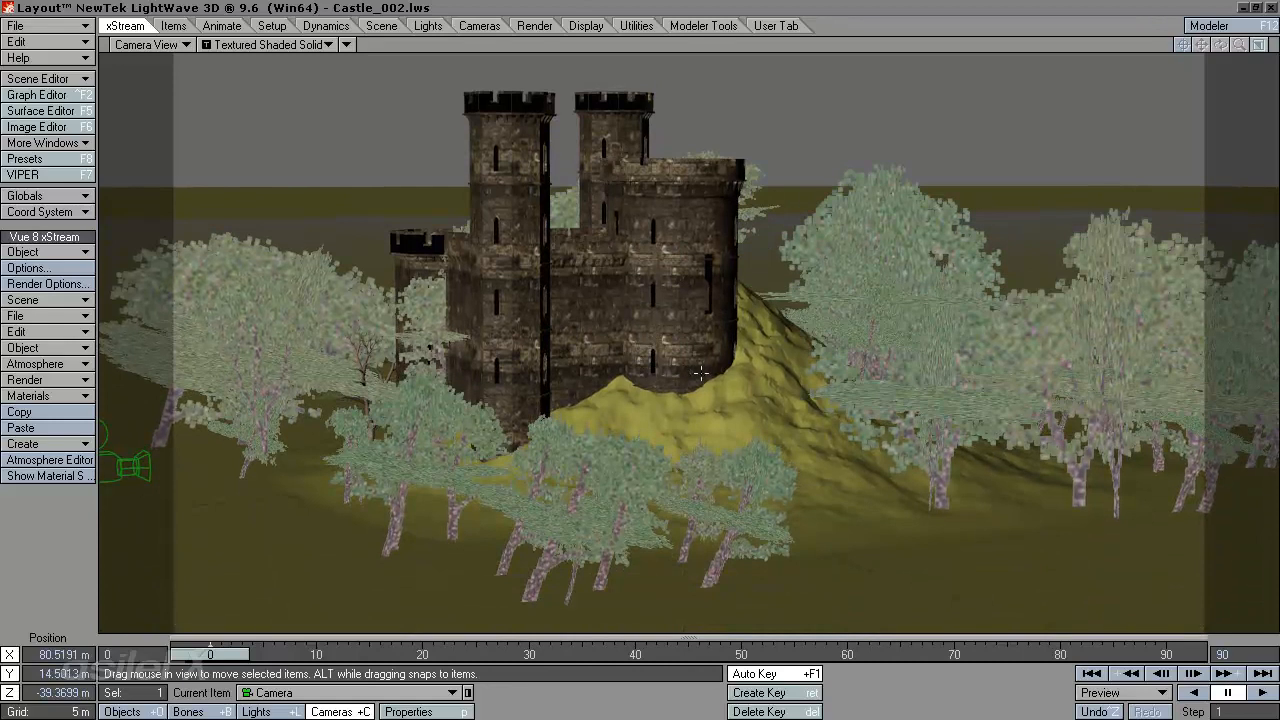
Raise the camera to about Y 15.6 m, render the current frame and close the rendered image.
right_click_drag(772, 302, 777, 495)
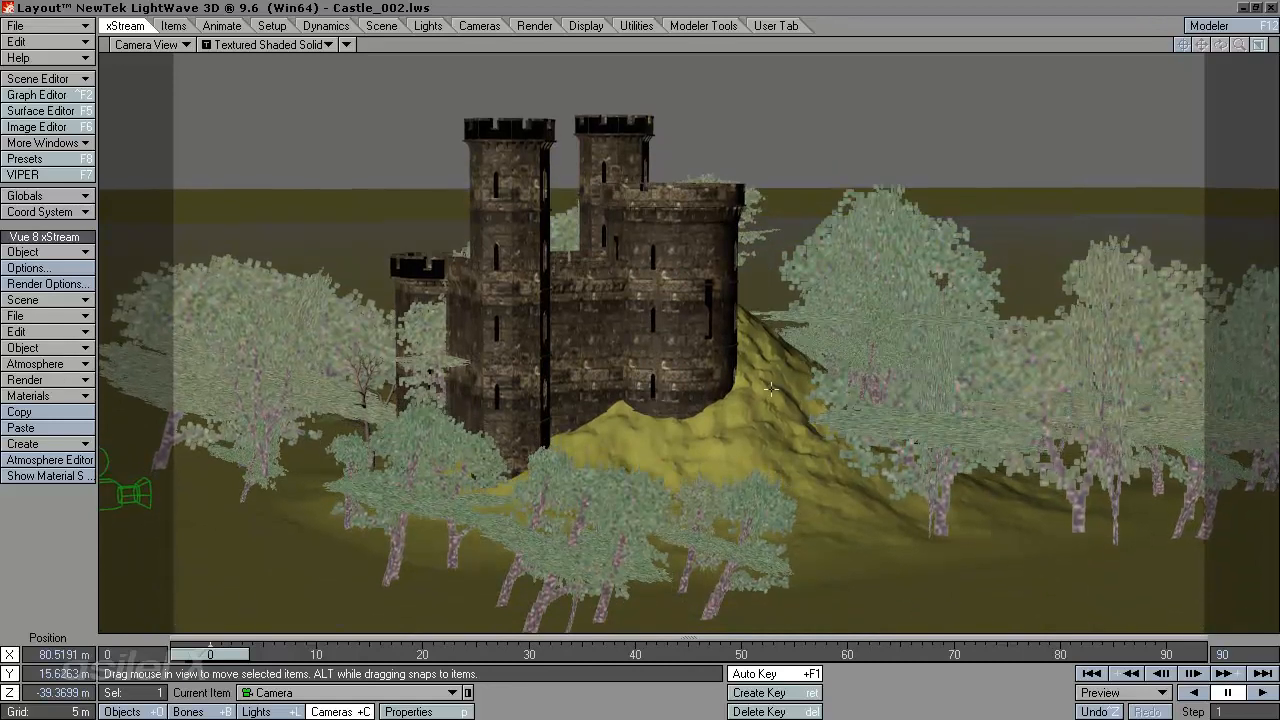
key("F9")
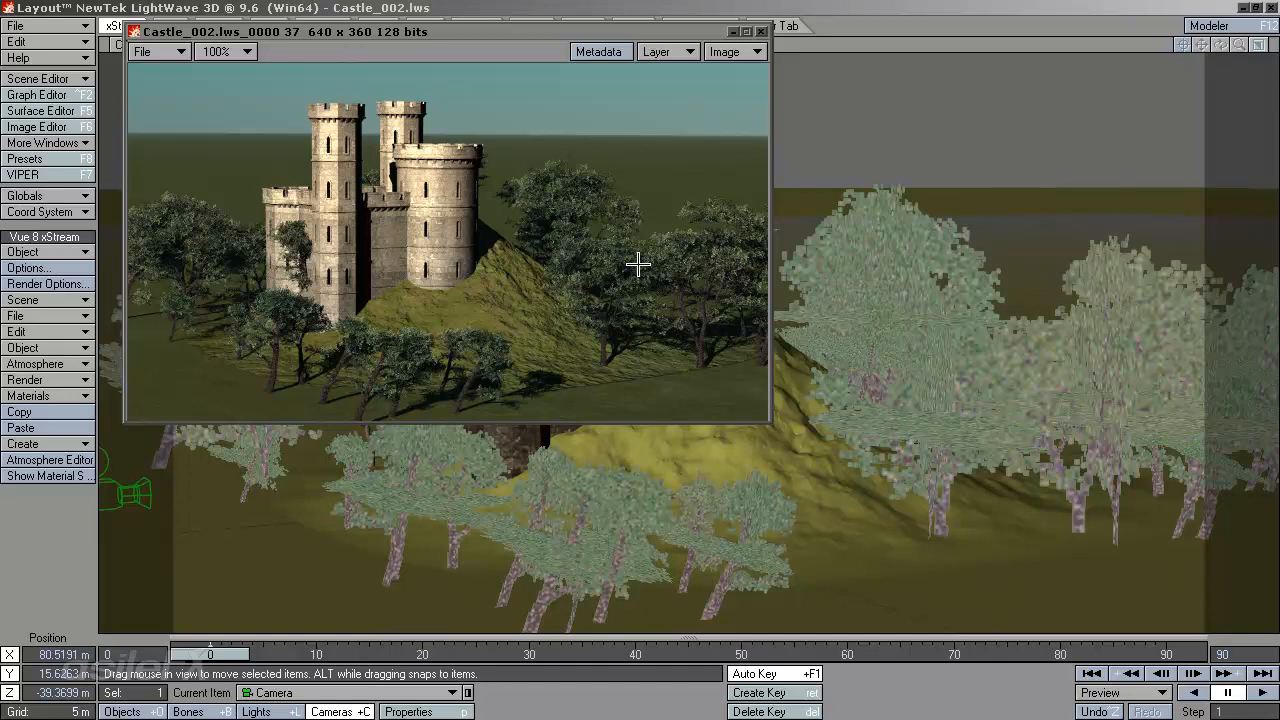
left_click(756, 31)
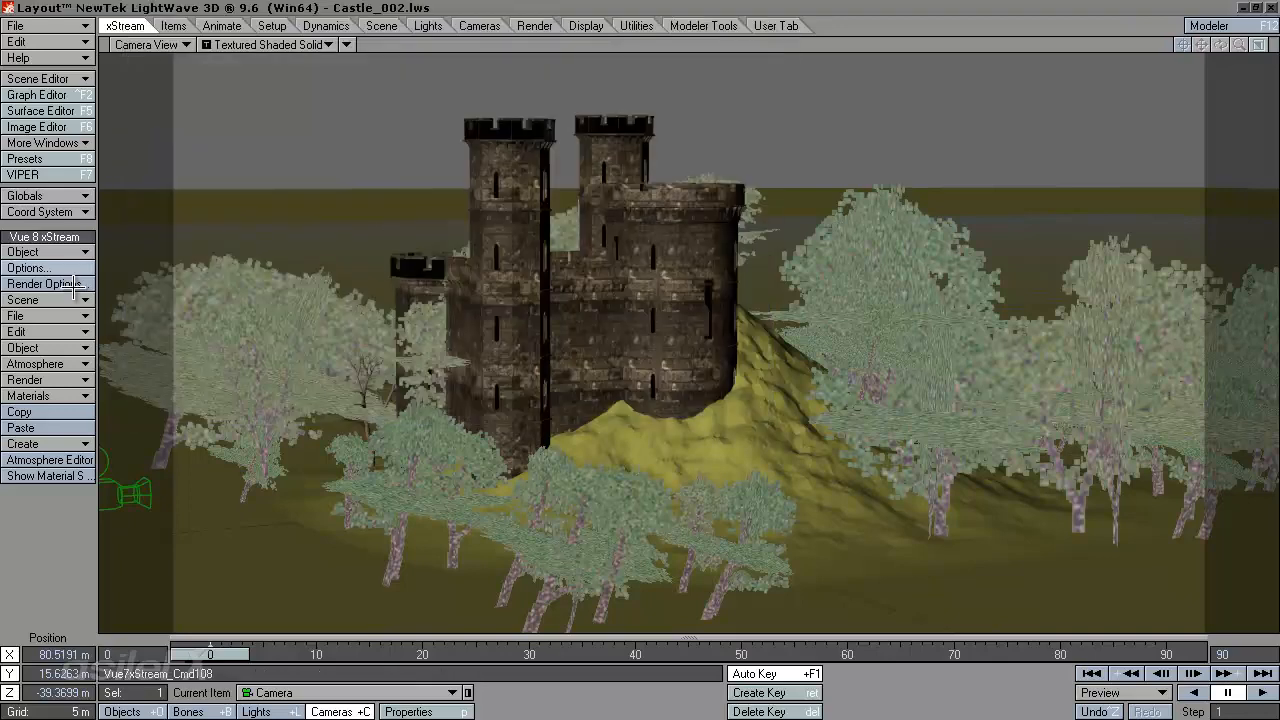
Review the atmosphere's sky, fog, haze and wind settings, and activate rotation for the sun light.
left_click(48, 460)
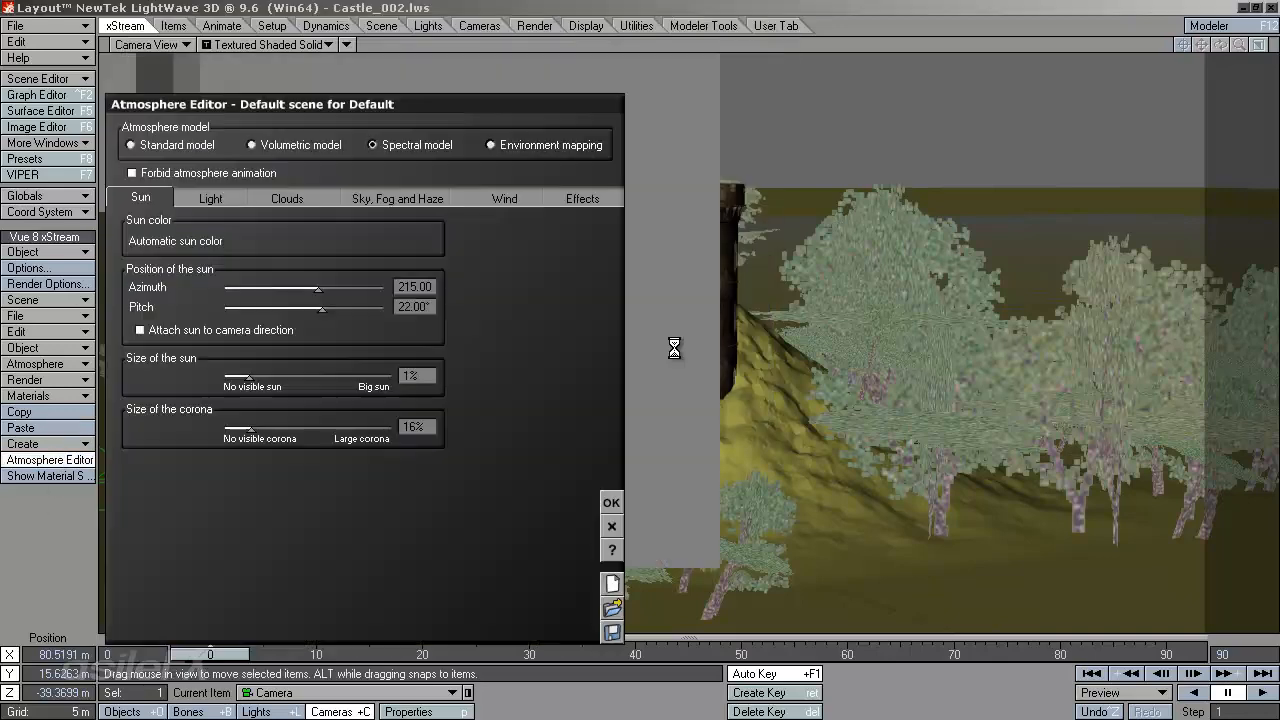
left_click(400, 200)
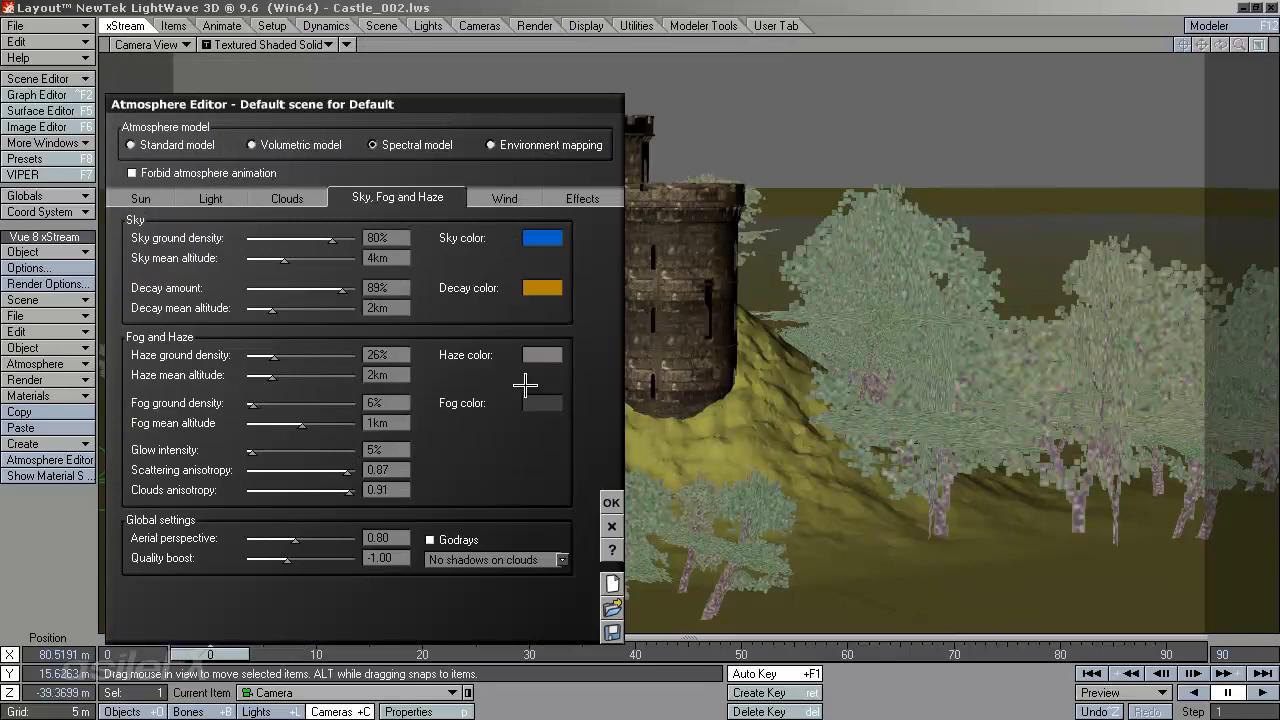
left_click(505, 200)
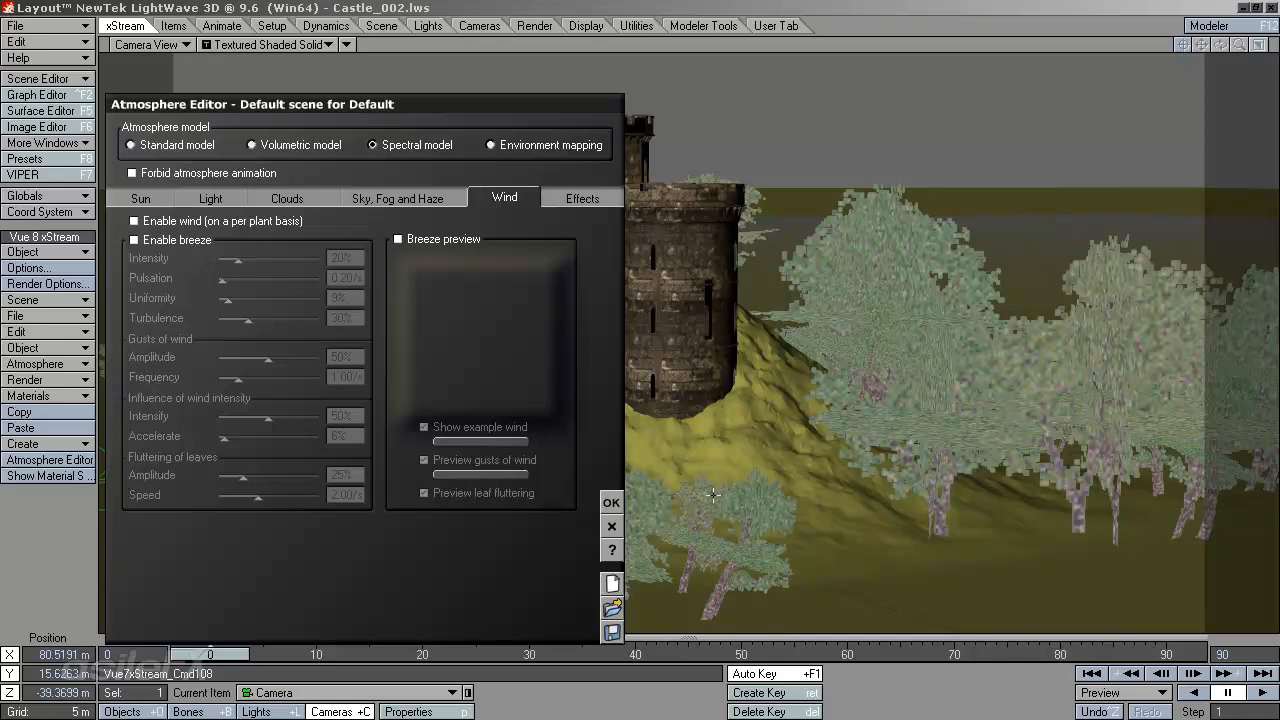
key("y")
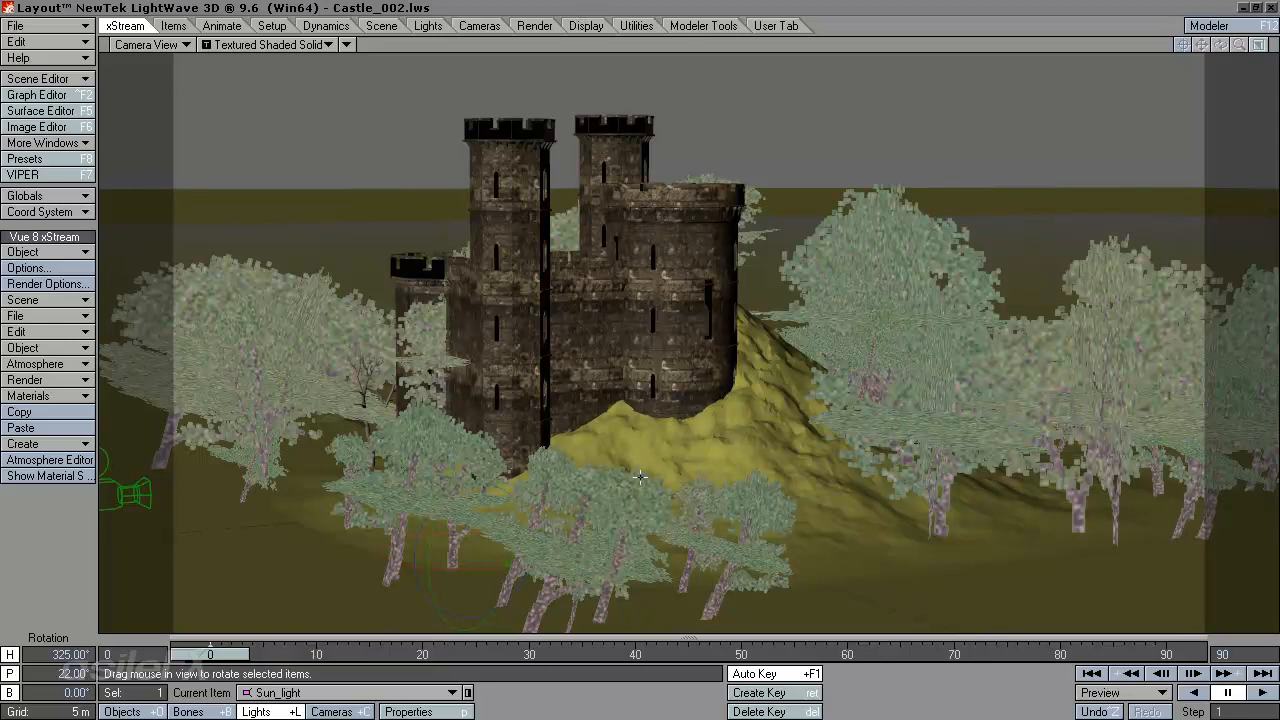
Inspect the xStream volumetric entry in the scene's volumetric effects and close the effects settings.
key("F6")
key("ctrl+F6")
left_click_drag(532, 220, 522, 109)
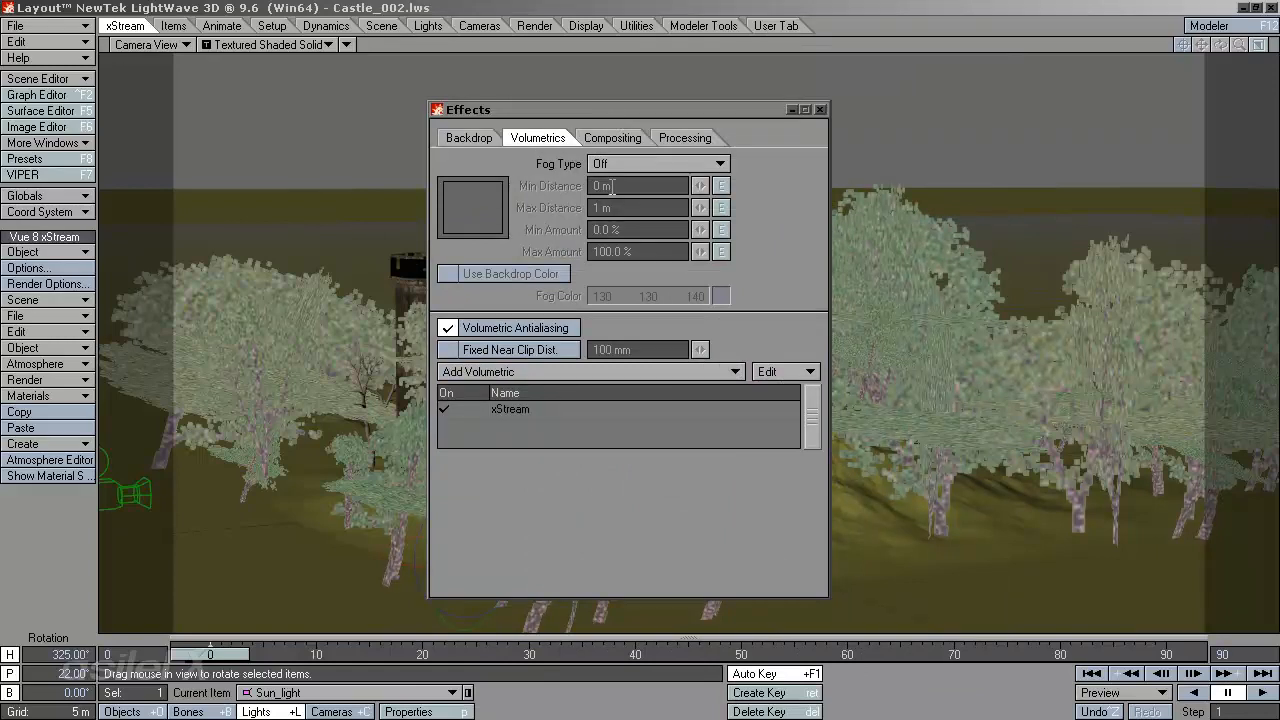
left_click(572, 411)
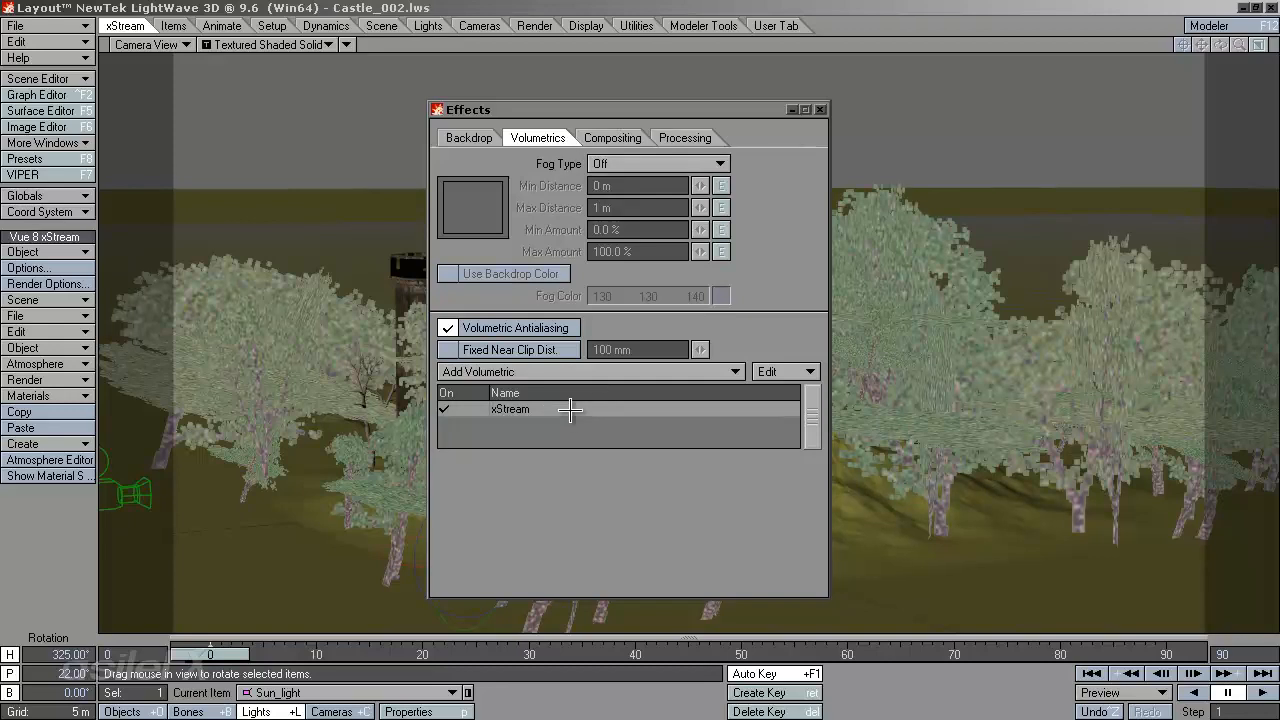
double_click(570, 409)
left_click(320, 64)
left_click(818, 110)
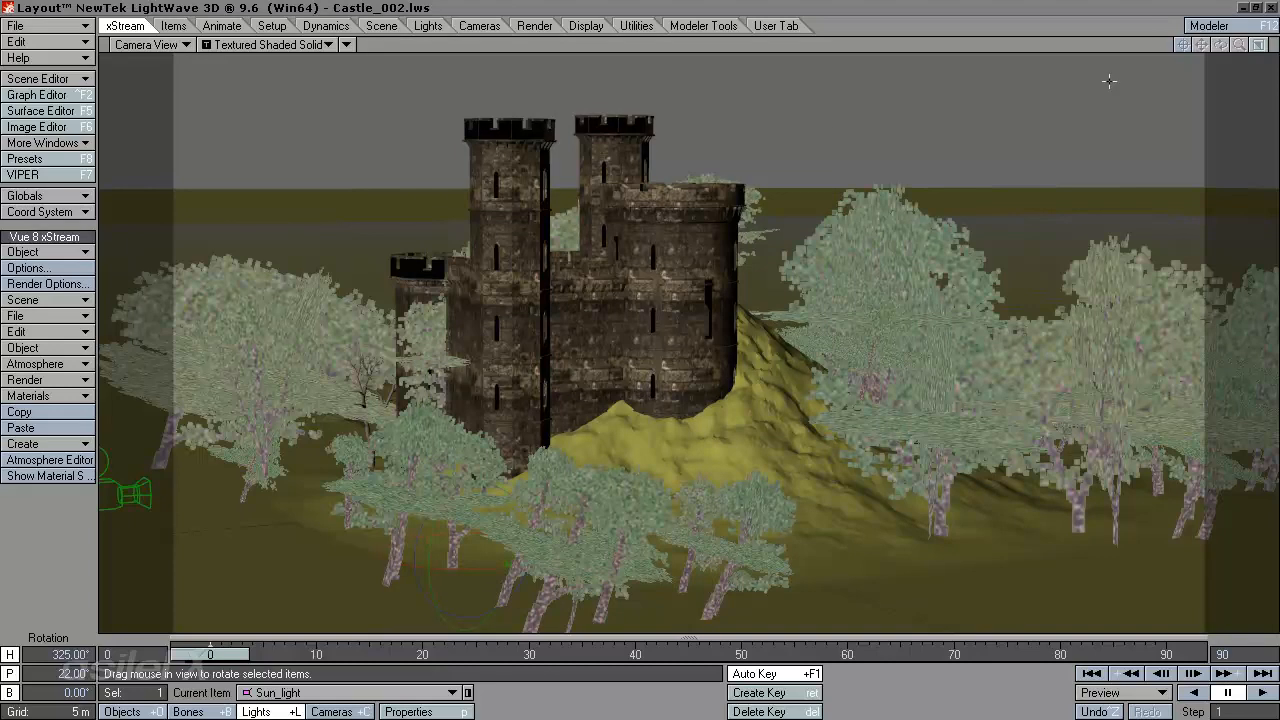
Select the procedural terrain and compare the two Rural_Maple_Tree surfaces in the Surface Editor.
left_click(383, 411)
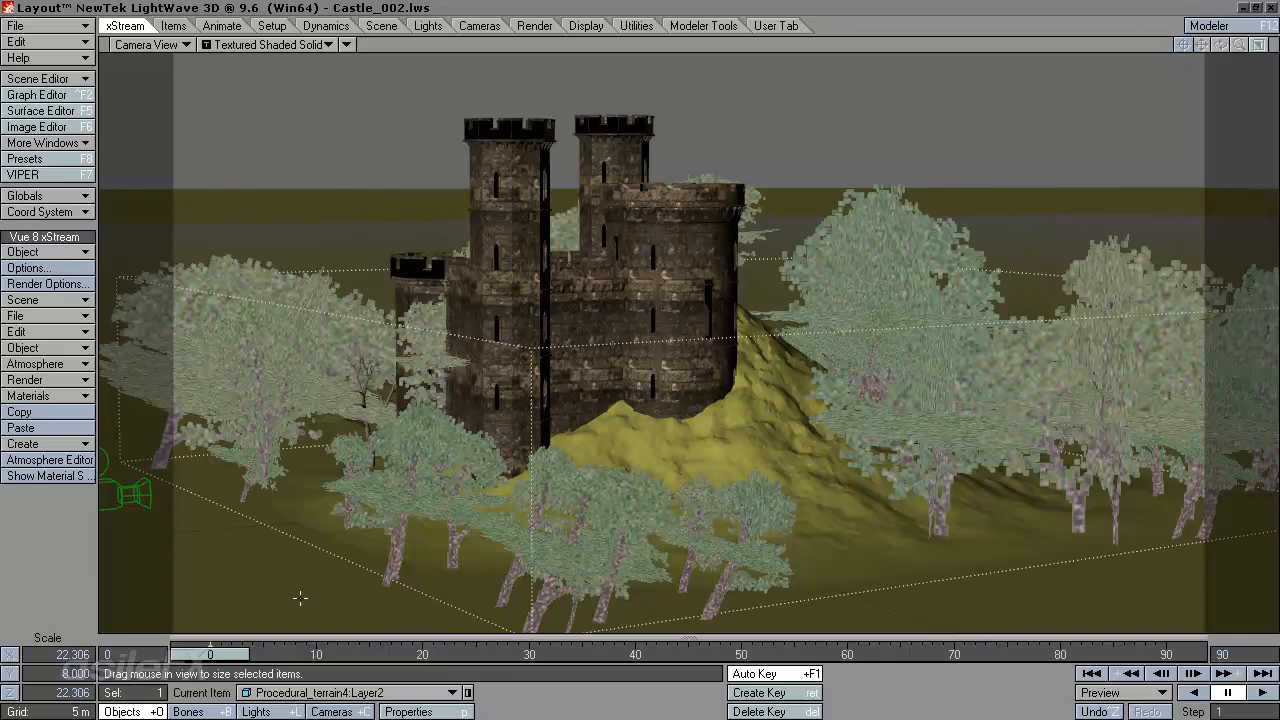
left_click(40, 111)
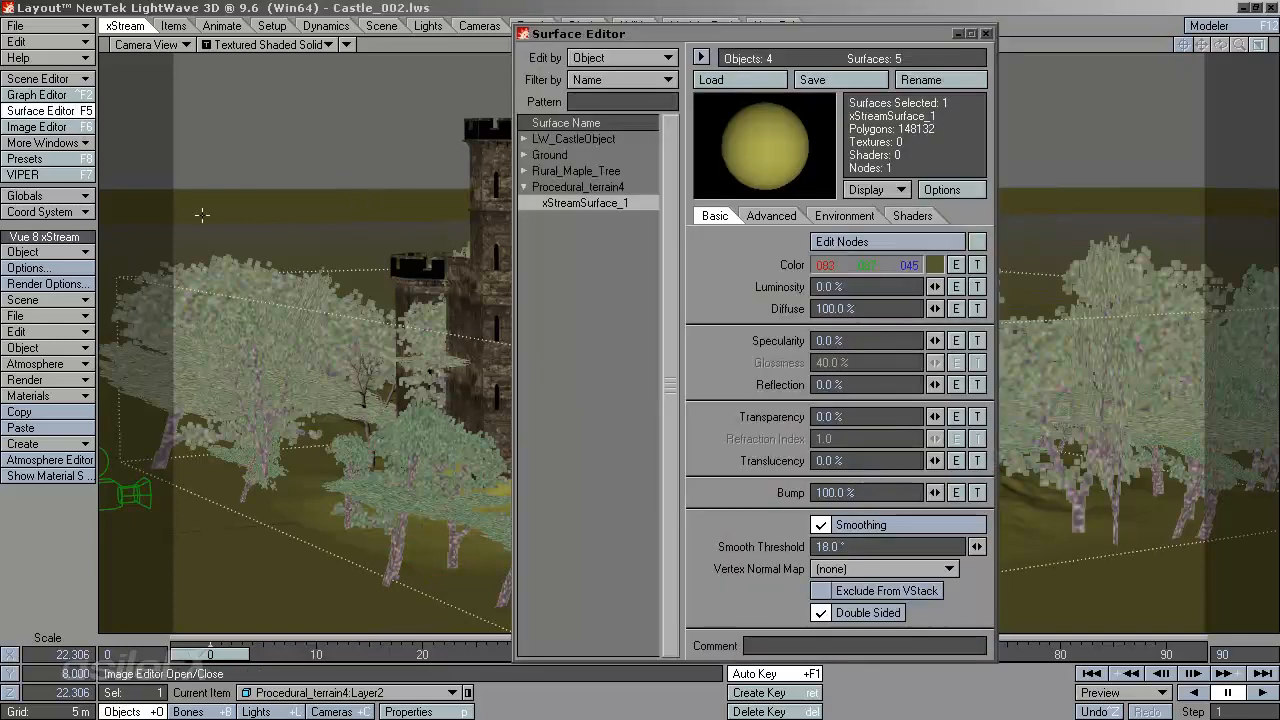
left_click(524, 171)
left_click(590, 187)
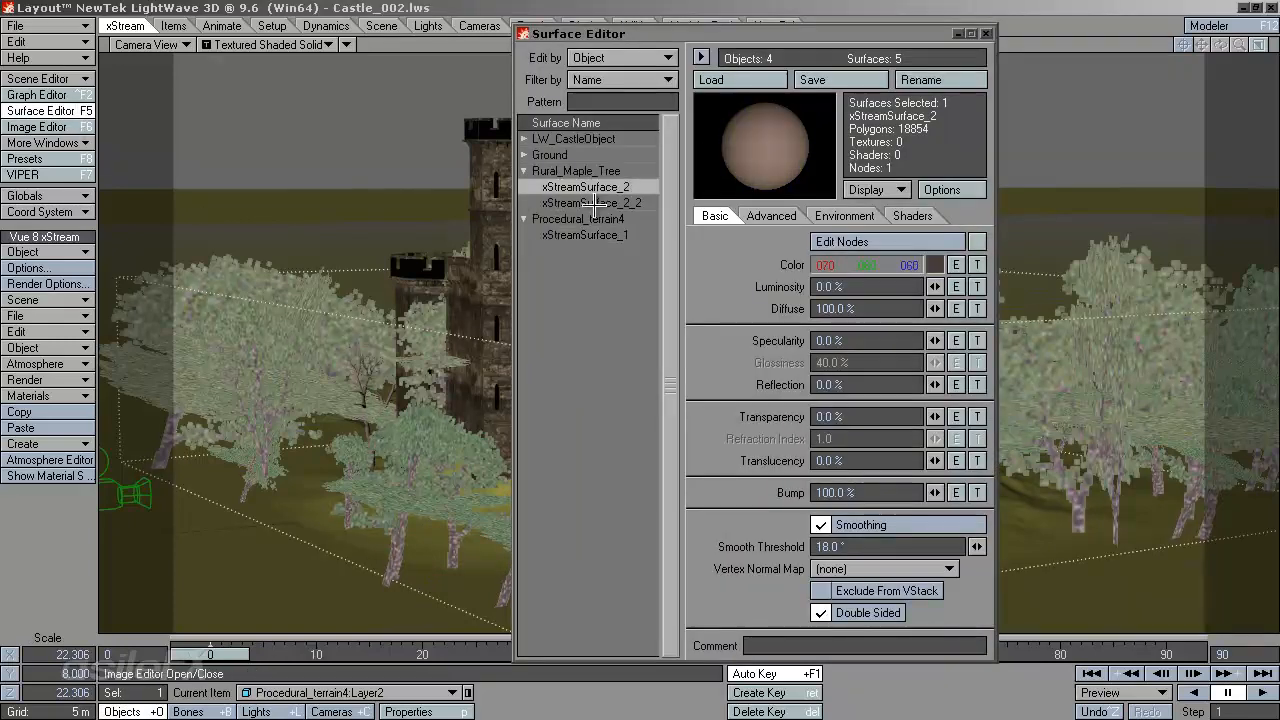
left_click_drag(720, 34, 634, 26)
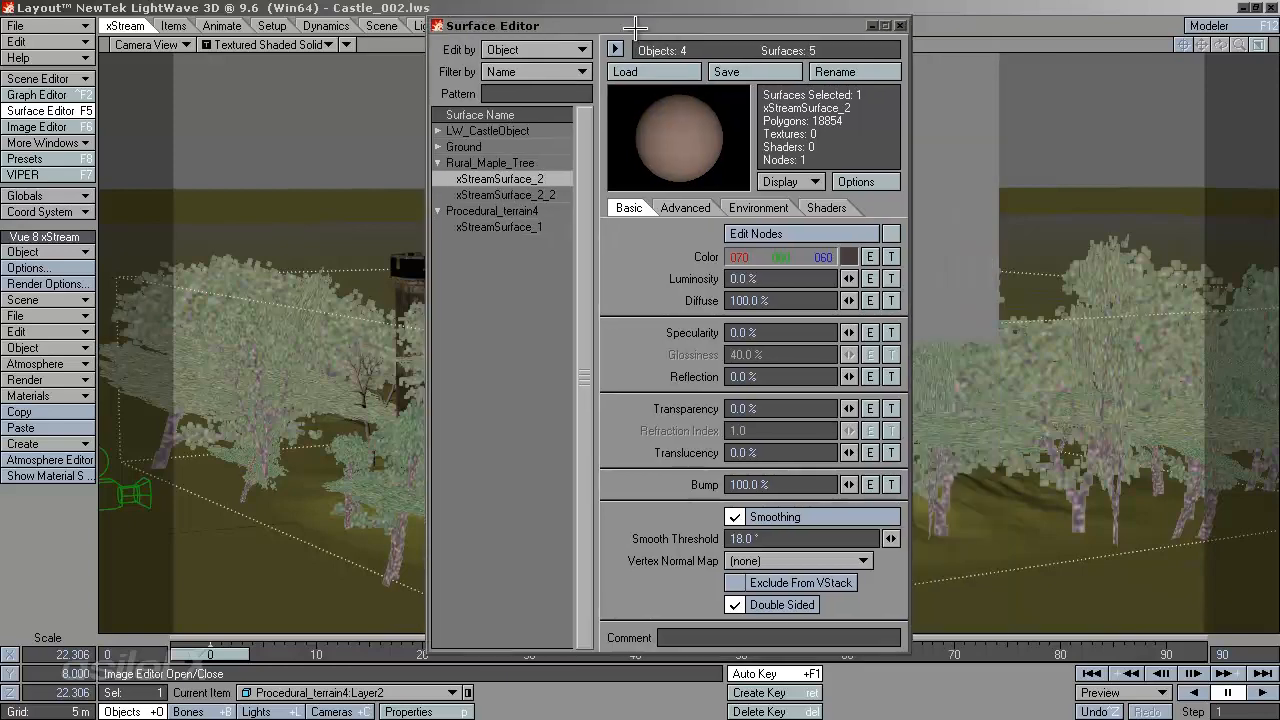
left_click(528, 194)
left_click(530, 180)
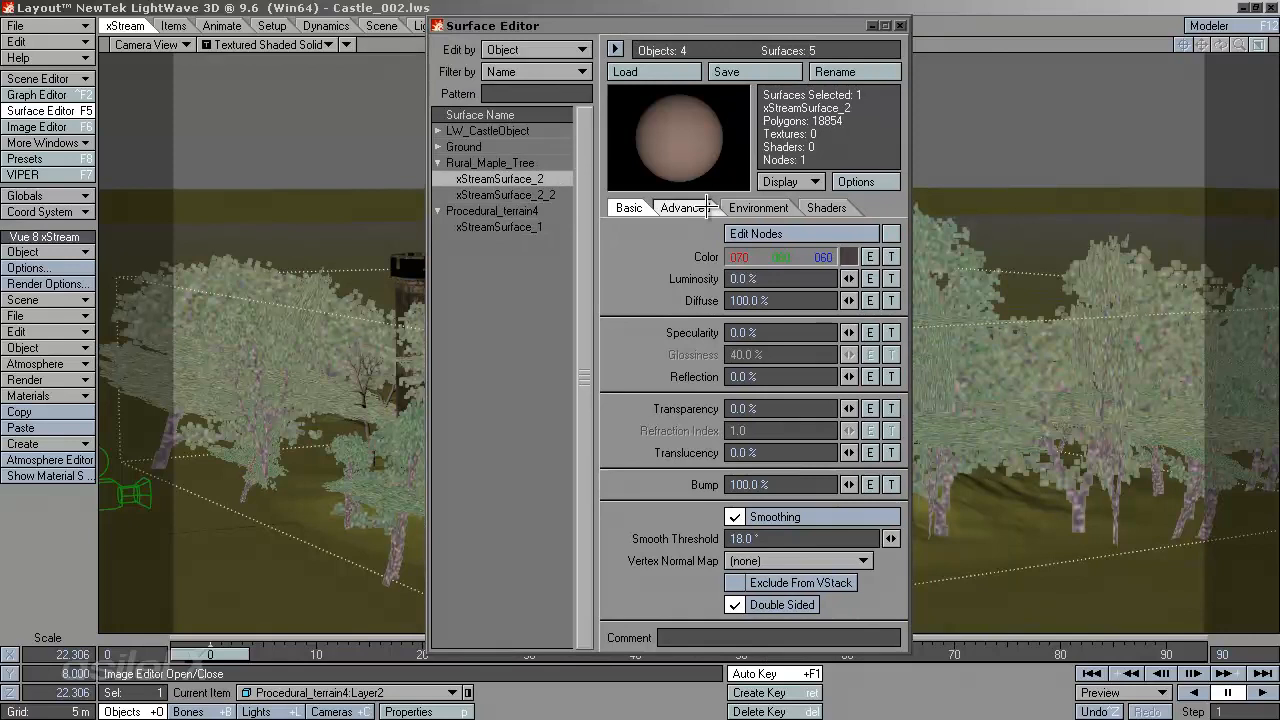
Inspect the image maps used for color and transparency on the maple tree's xStreamSurface_2_2, then close the editors.
left_click(524, 194)
left_click(891, 257)
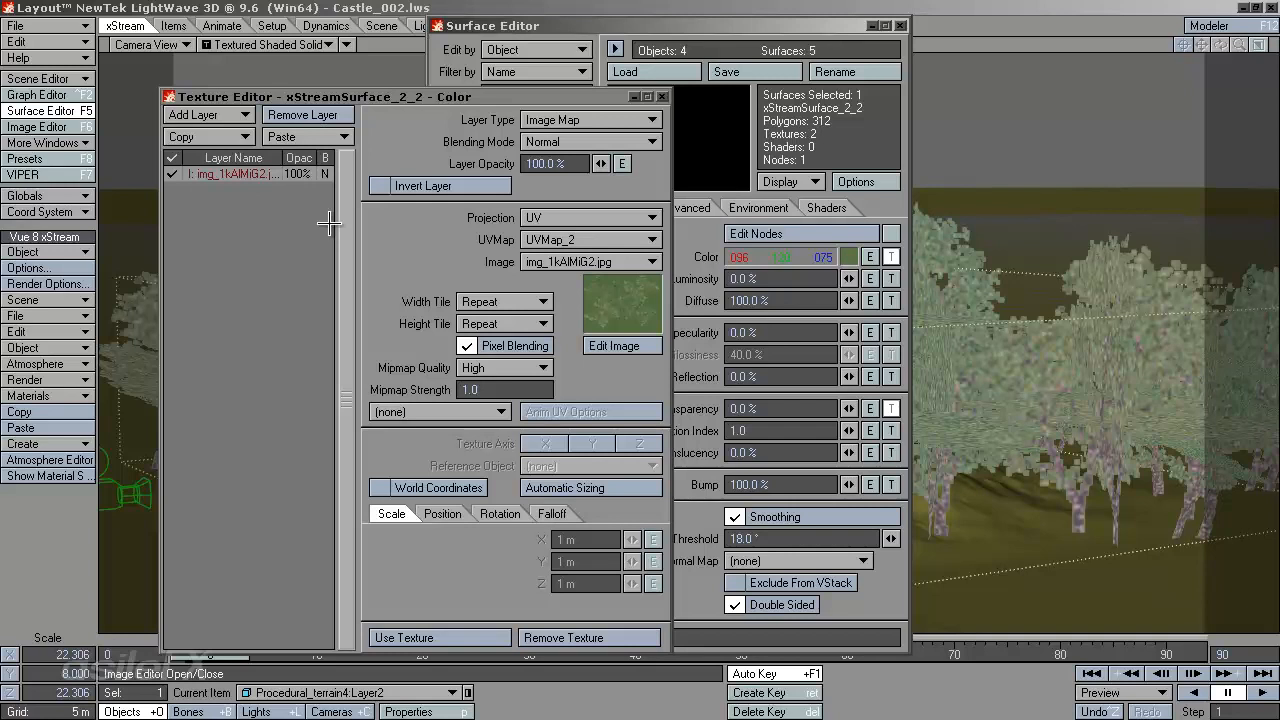
left_click(662, 96)
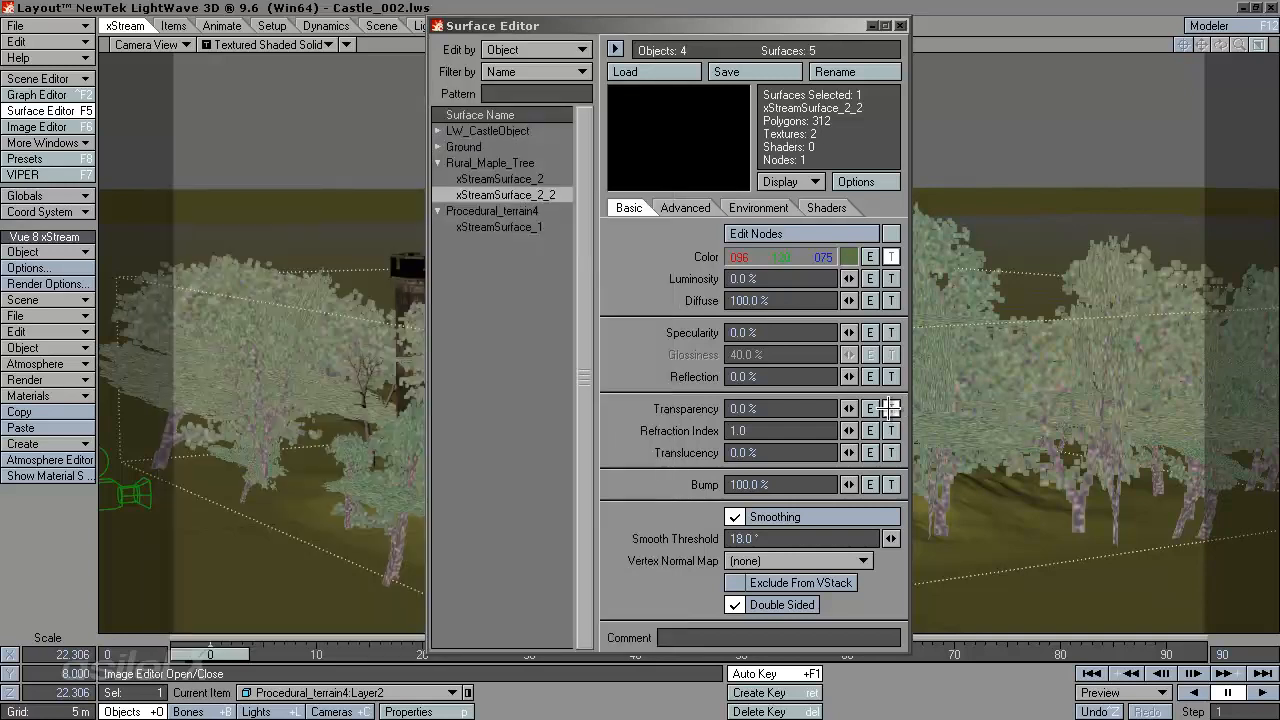
left_click(891, 408)
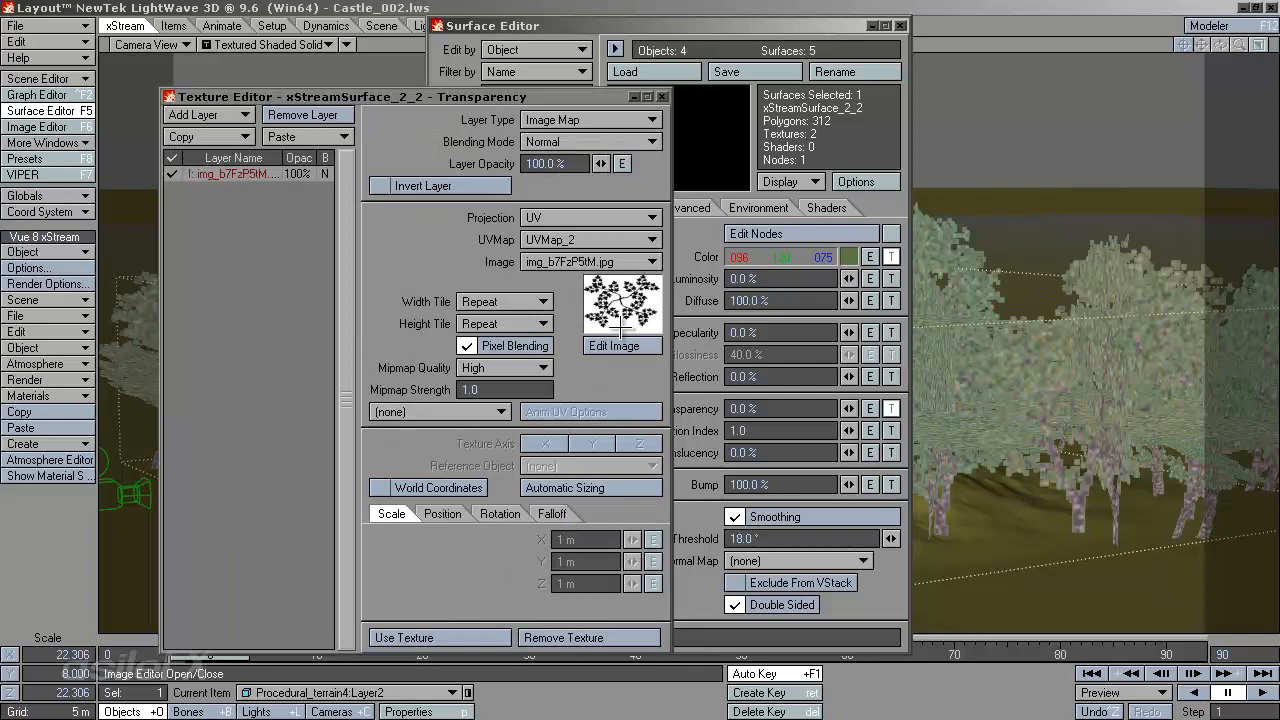
left_click(662, 96)
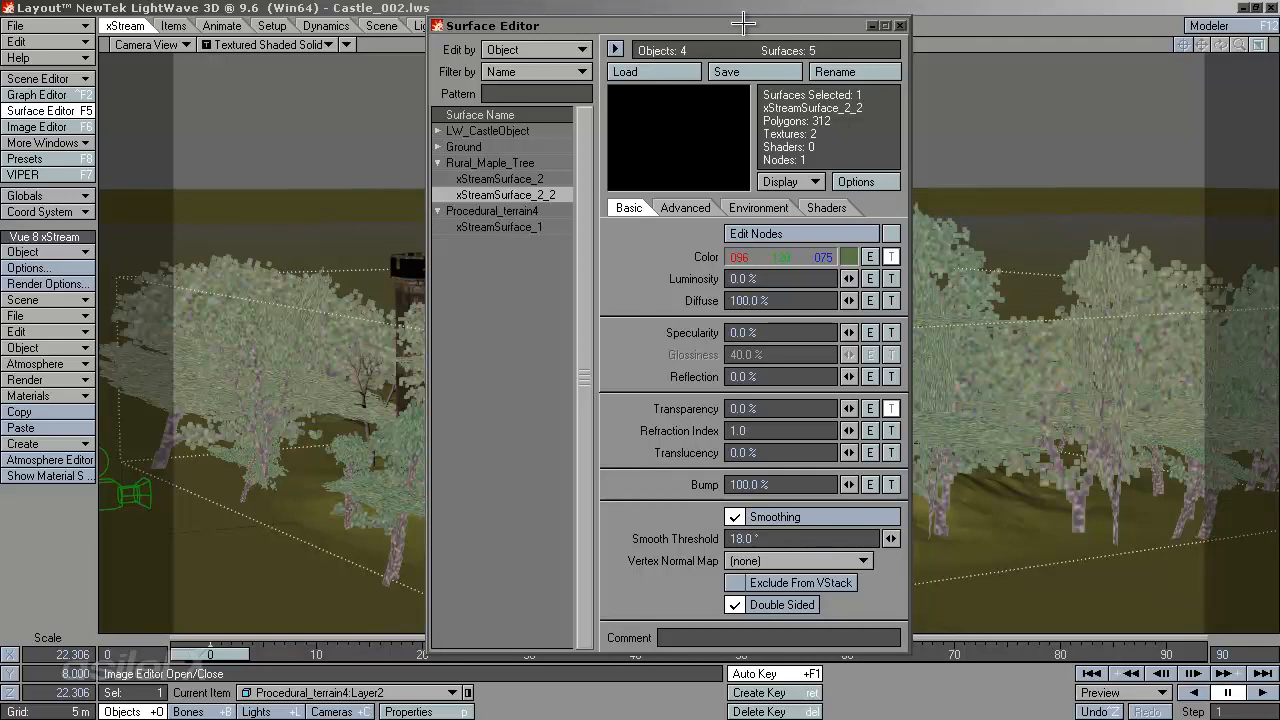
left_click(900, 25)
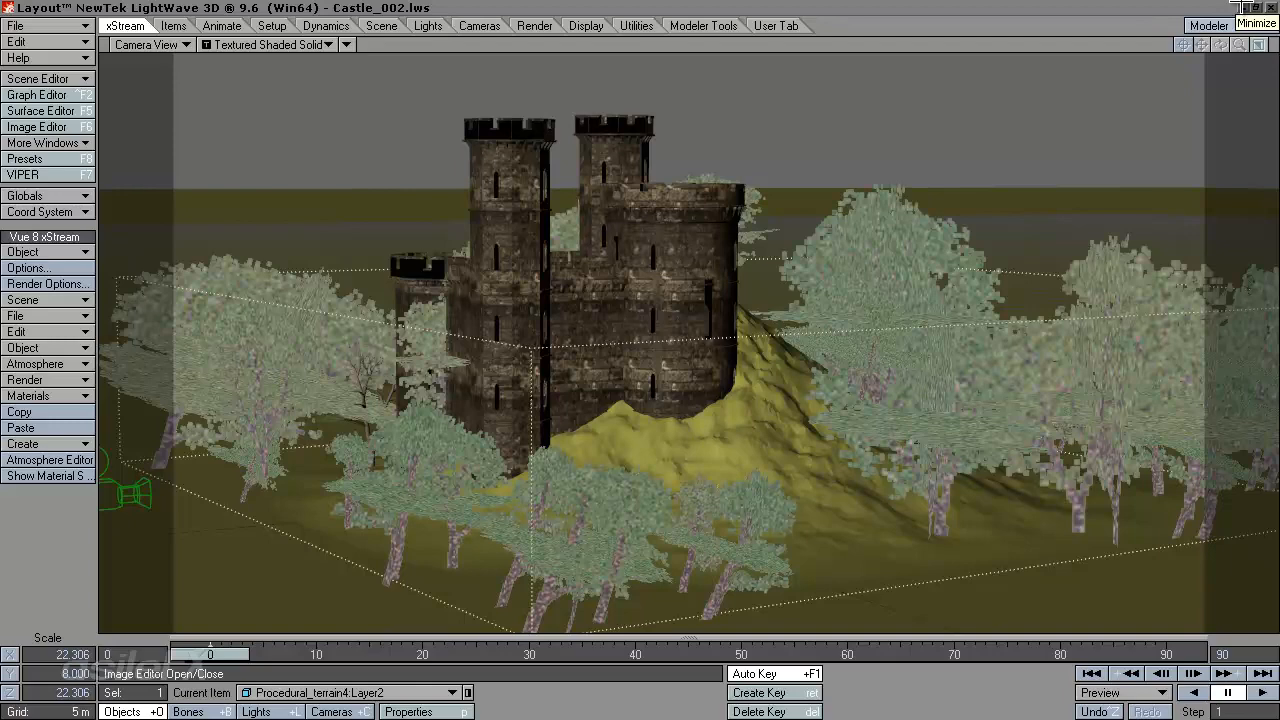
Switch to the Windows desktop and open the environment variables from the computer's system properties.
left_click(1243, 7)
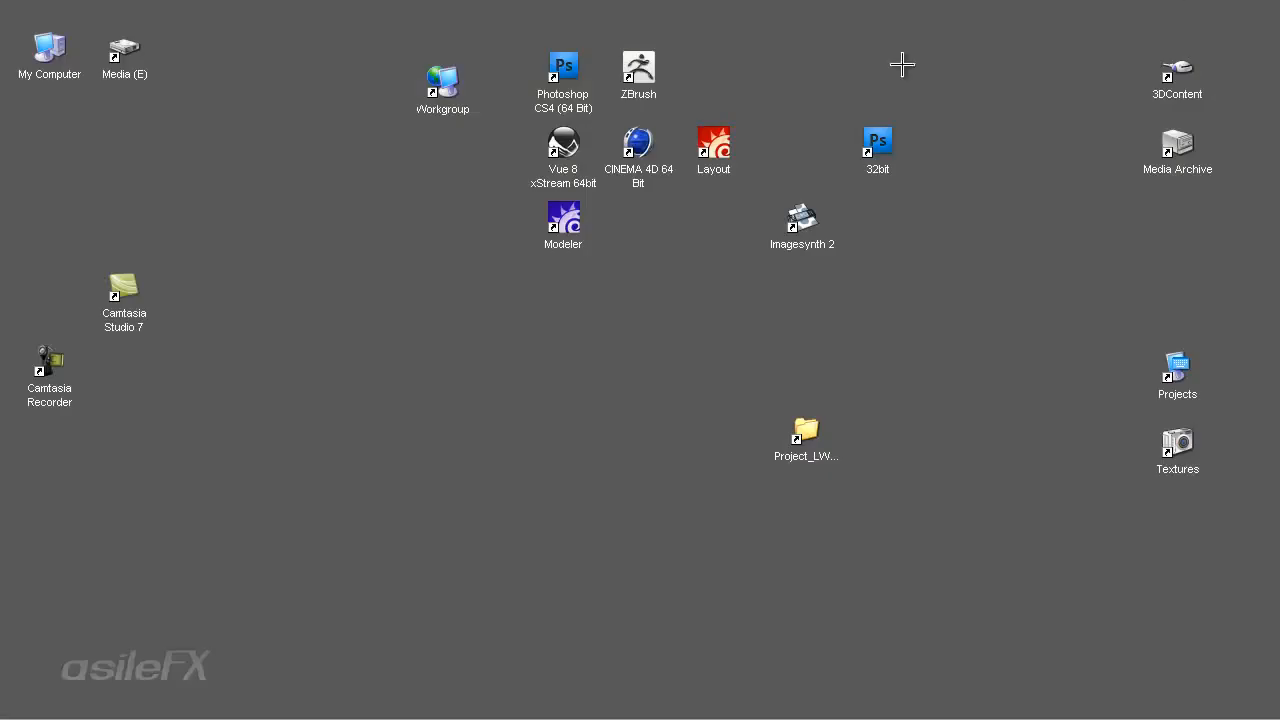
right_click(52, 44)
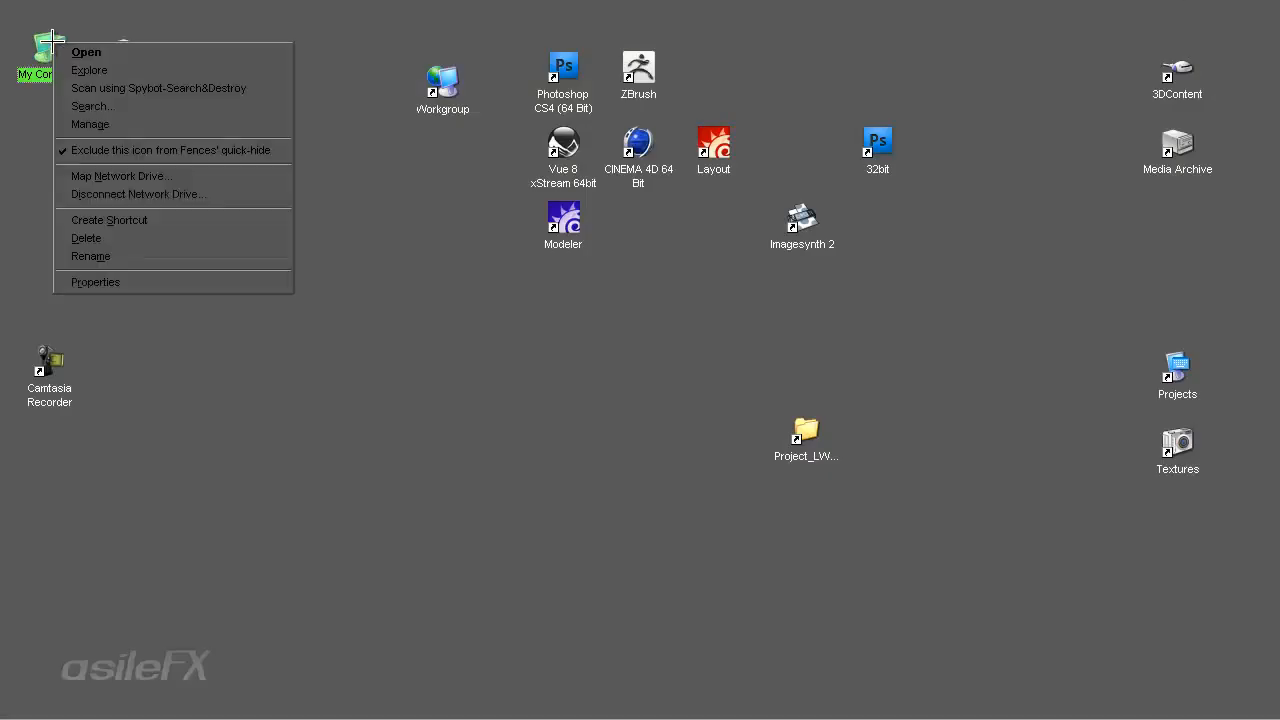
left_click(122, 283)
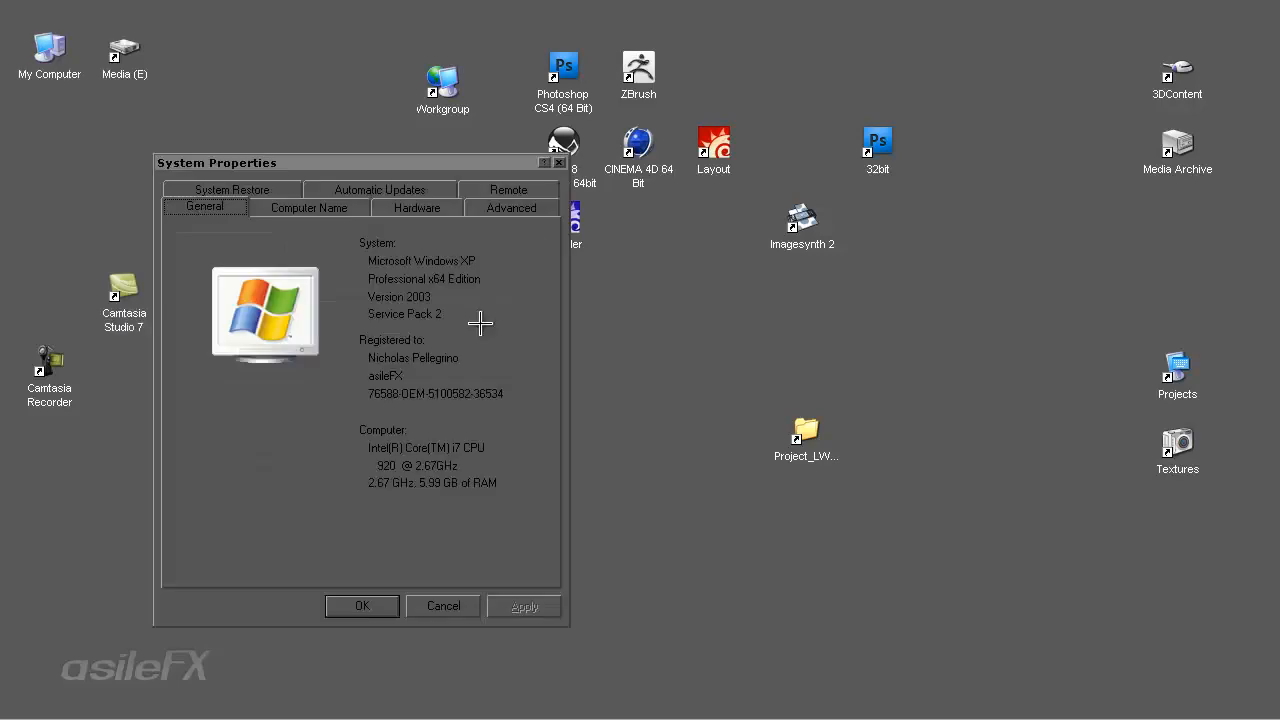
left_click(497, 208)
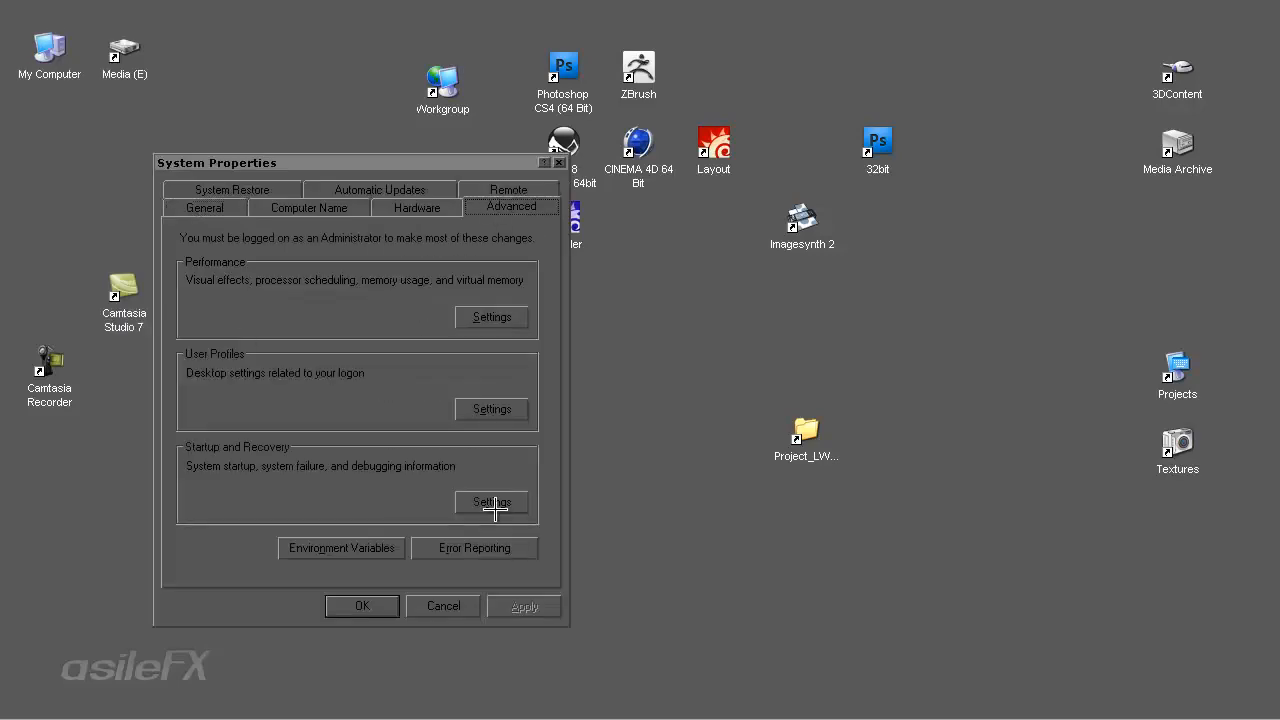
left_click(345, 550)
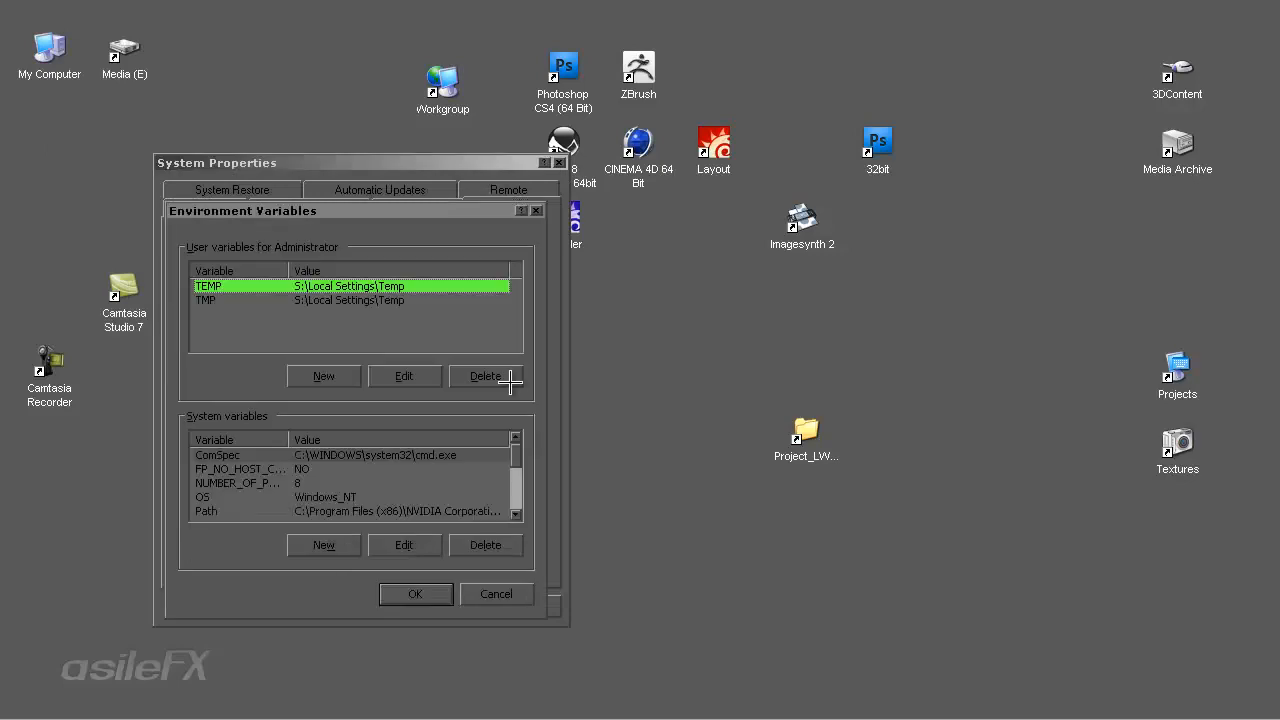
Check the folder paths assigned to the TEMP and TMP user variables.
left_click_drag(368, 211, 702, 165)
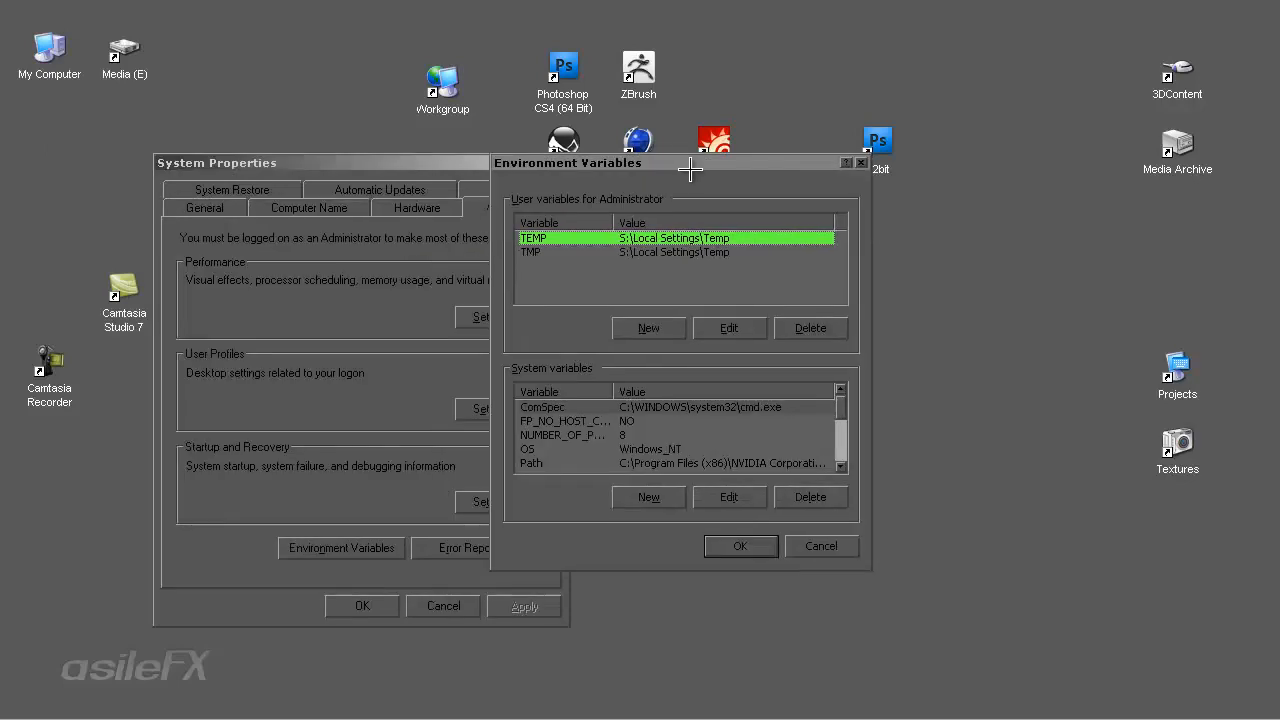
left_click(676, 252)
left_click(692, 238)
left_click(572, 252)
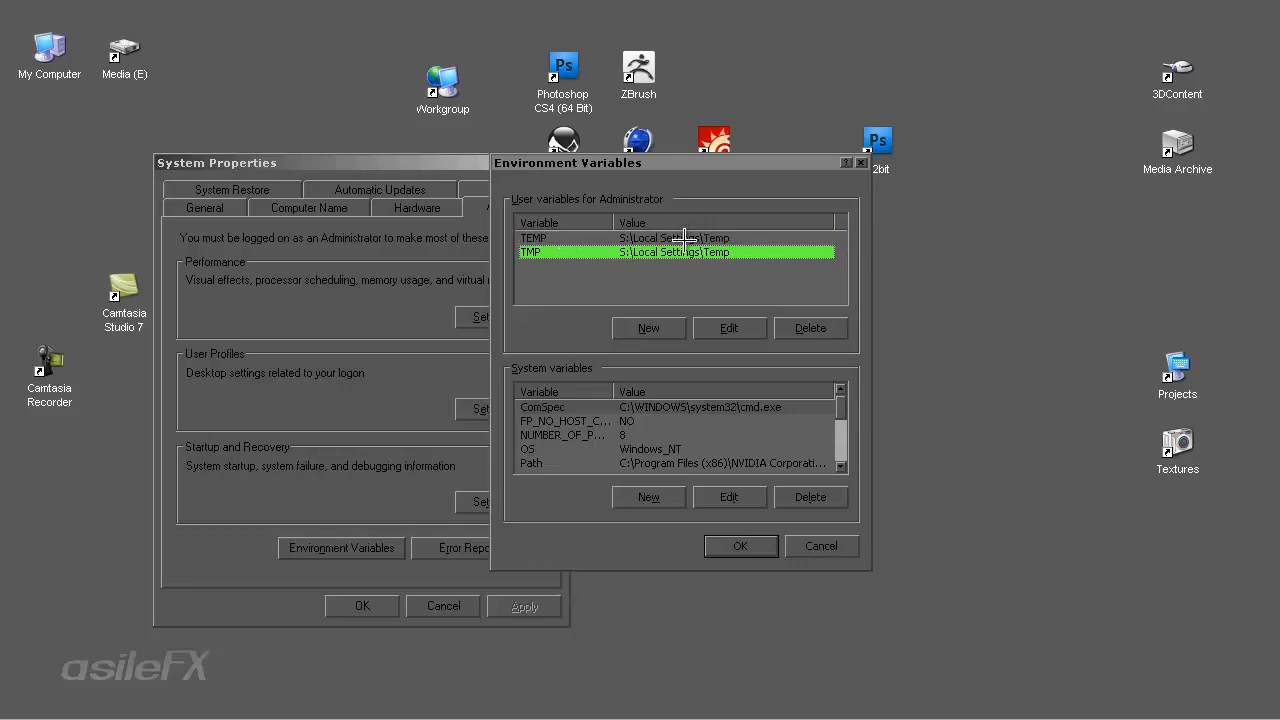
Check the folder paths assigned to the TEMP and TMP system variables.
left_click_drag(841, 415, 843, 466)
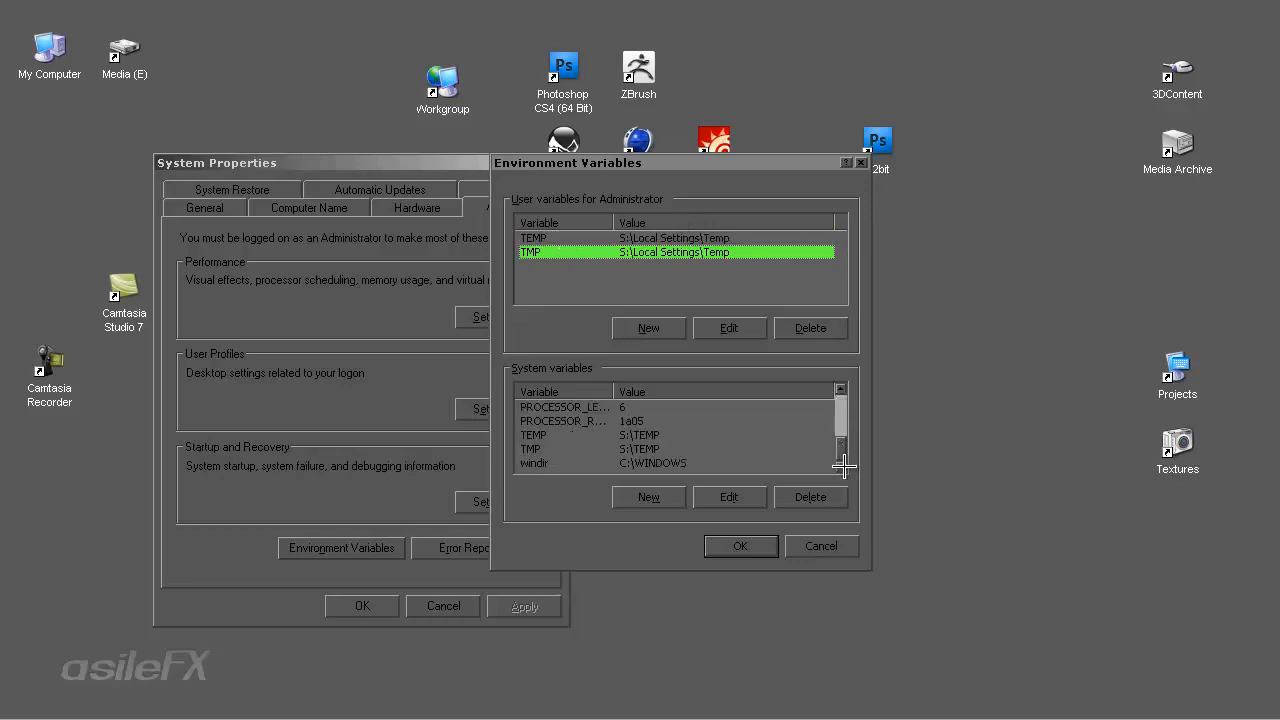
left_click(650, 435)
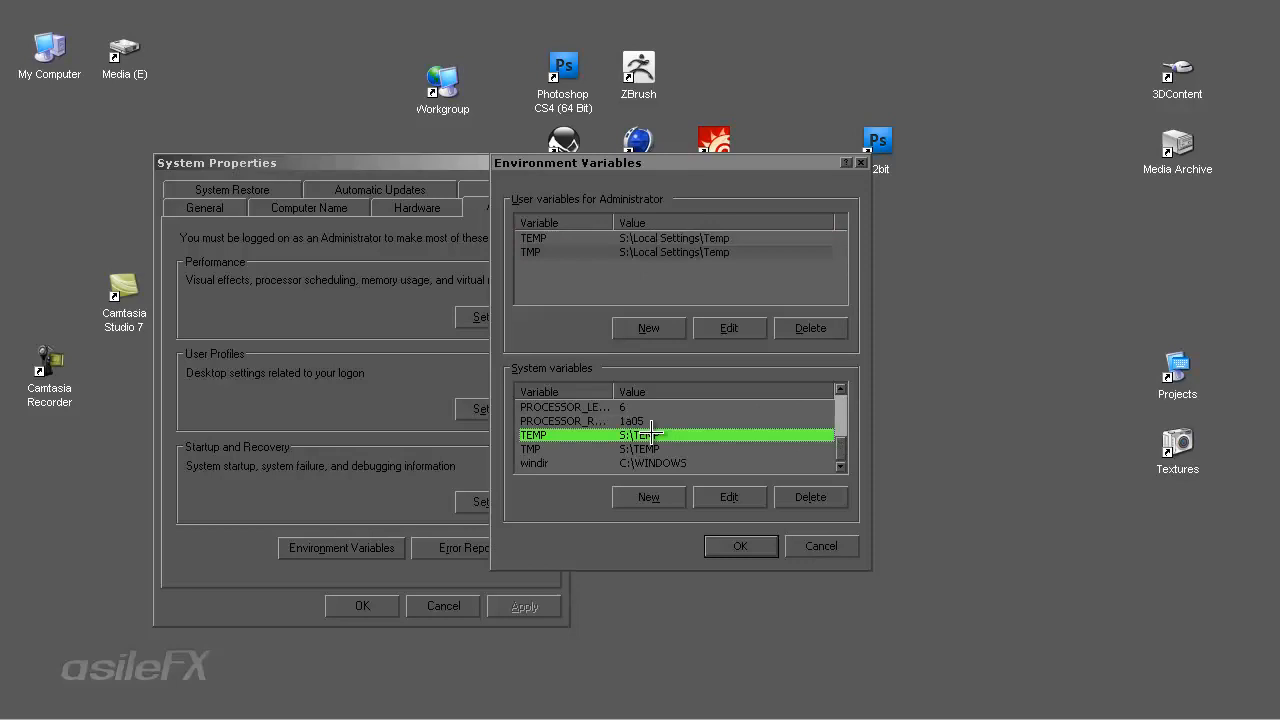
left_click(546, 449)
left_click(628, 435)
Open the TEMP system variable for editing and examine the drive and folder parts of its path.
left_click(738, 497)
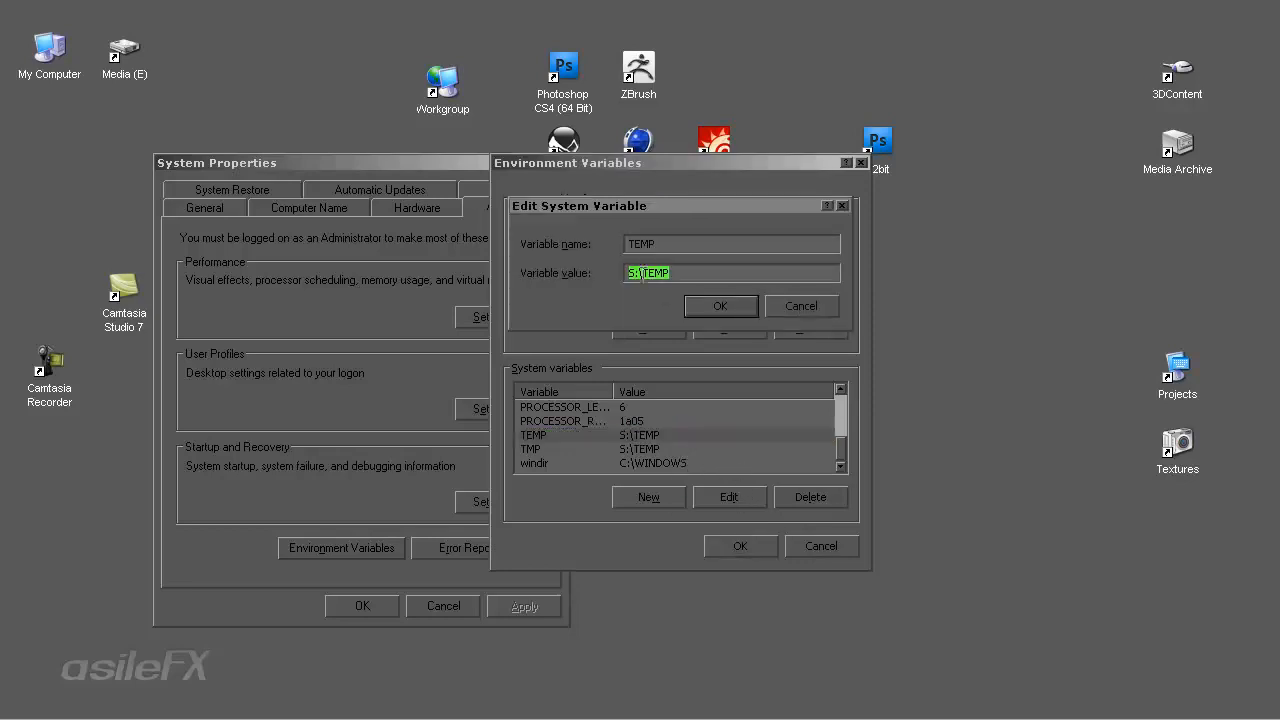
left_click(640, 273)
left_click_drag(637, 273, 644, 273)
left_click(701, 273)
left_click_drag(641, 273, 670, 273)
left_click(709, 299)
Recheck the TEMP and TMP user variables, then close the environment variables and system properties.
left_click(668, 238)
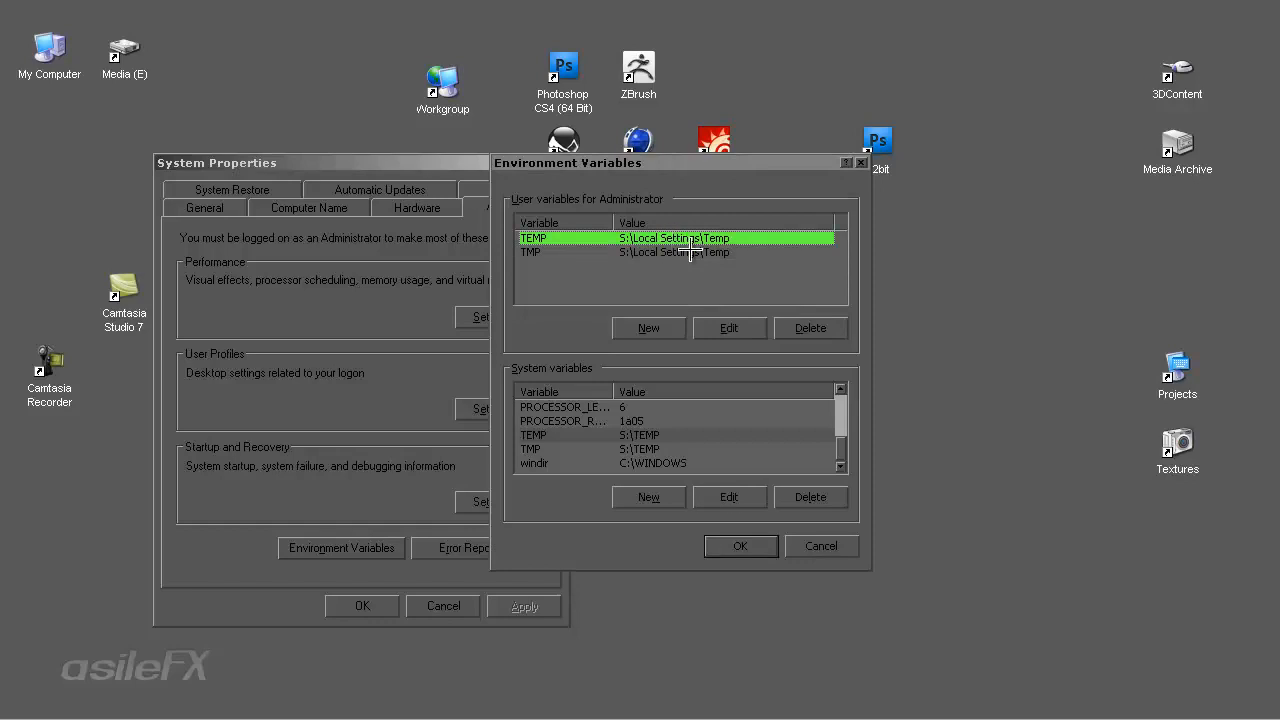
left_click(663, 252)
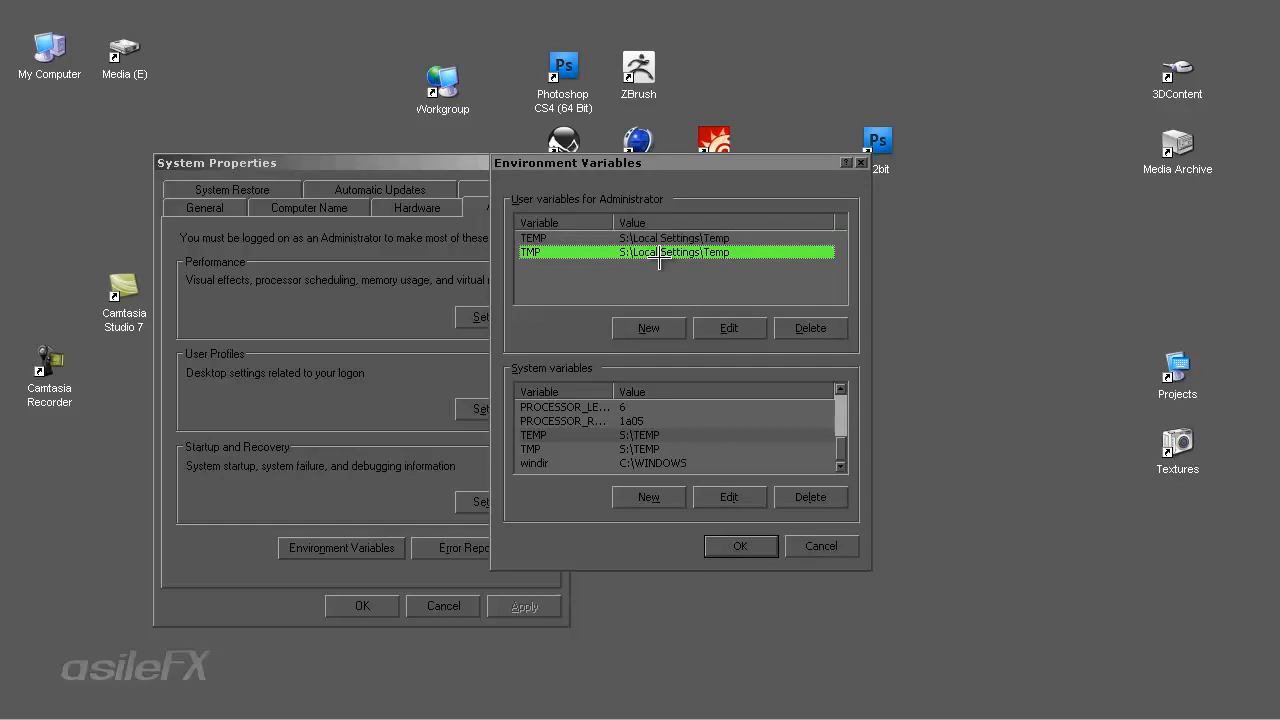
left_click(750, 543)
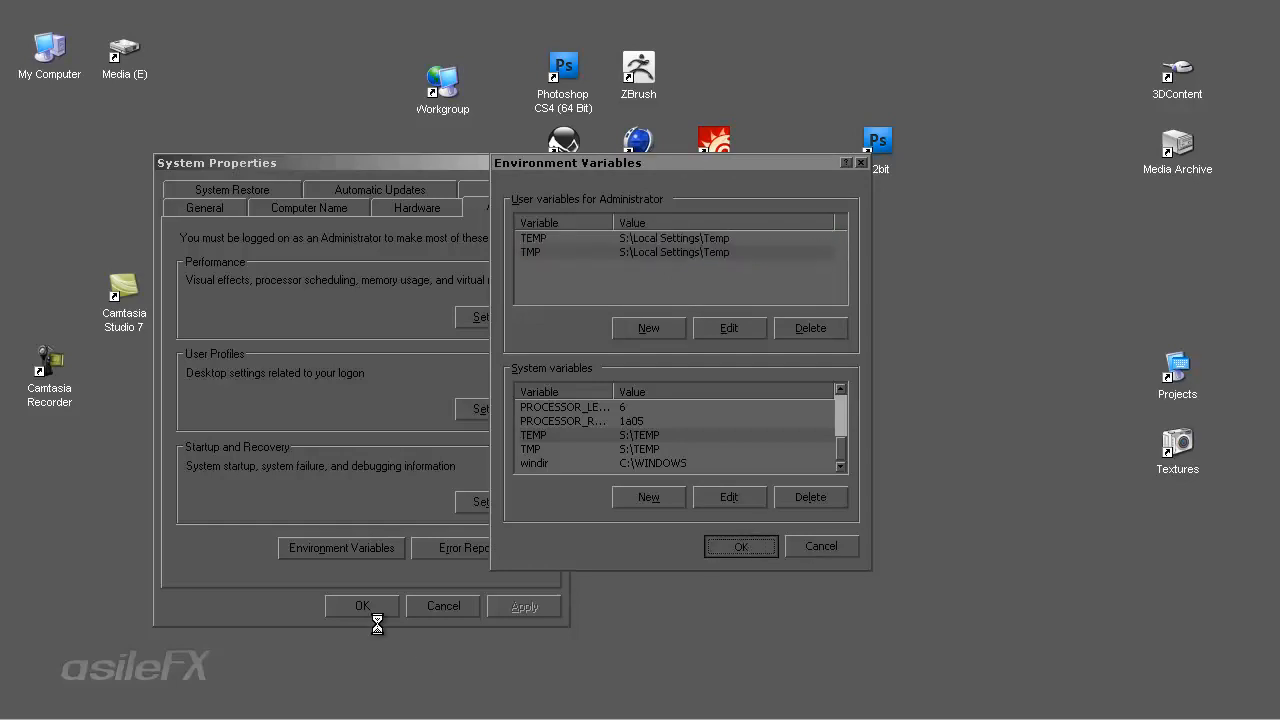
left_click(444, 604)
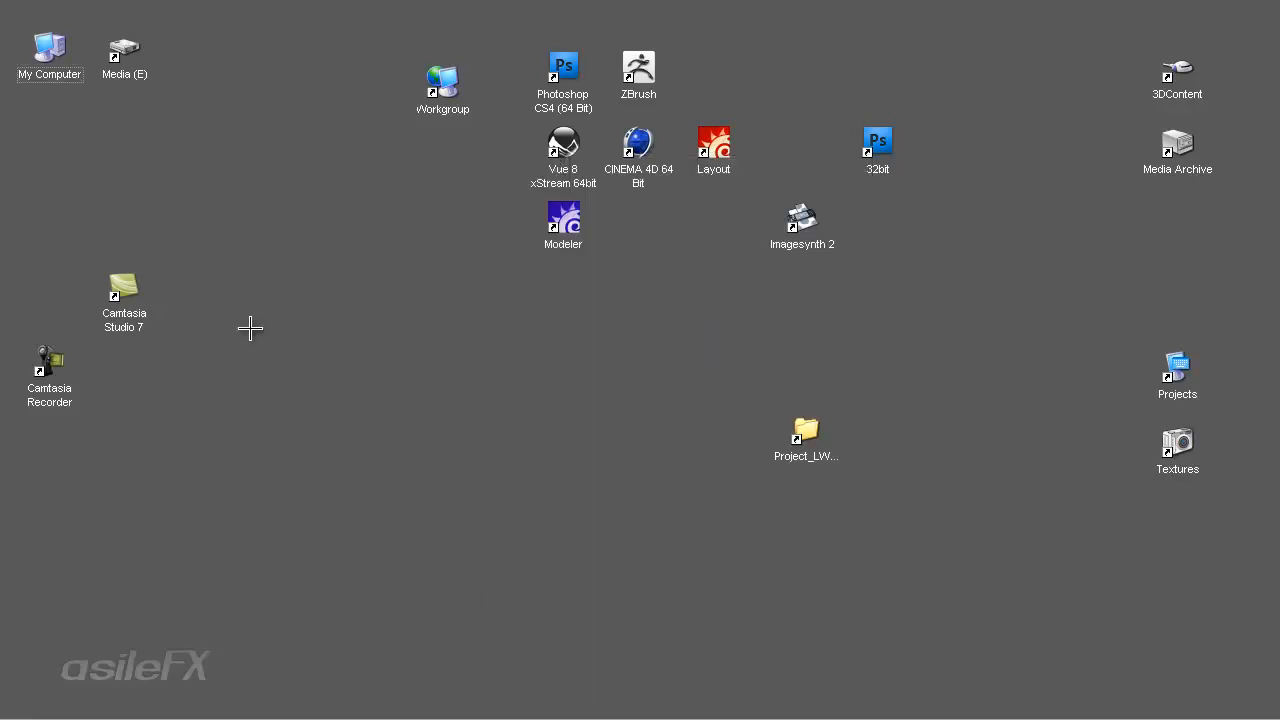
Browse to Local Settings\TEMP\eon on the Scratch (S:) drive and open the 647426465_156157710 folder.
double_click(49, 48)
double_click(468, 438)
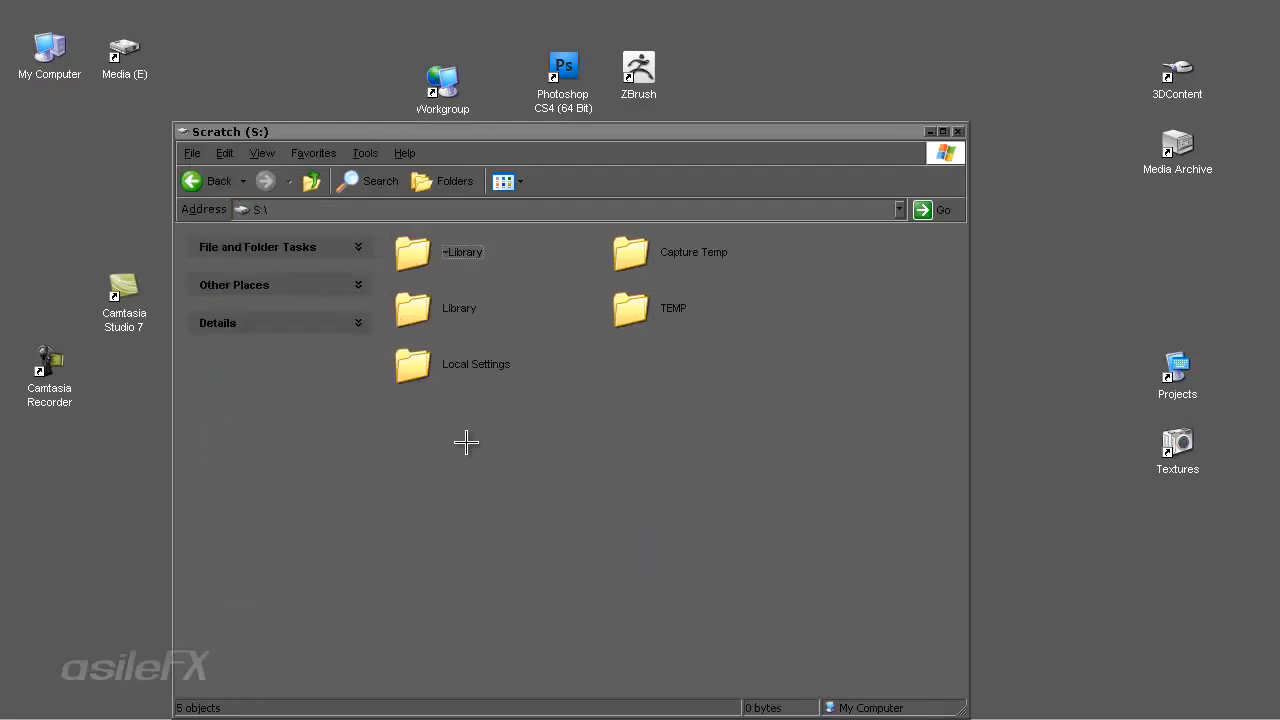
double_click(461, 365)
double_click(440, 258)
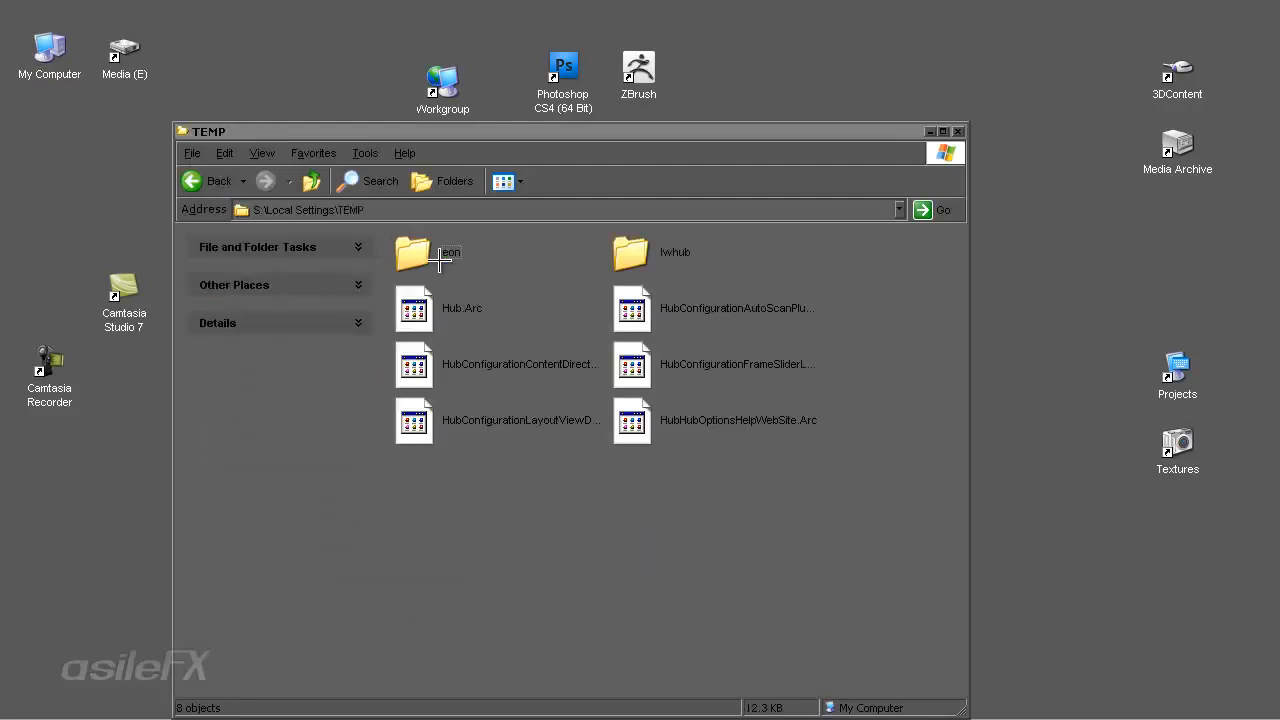
double_click(435, 257)
double_click(433, 254)
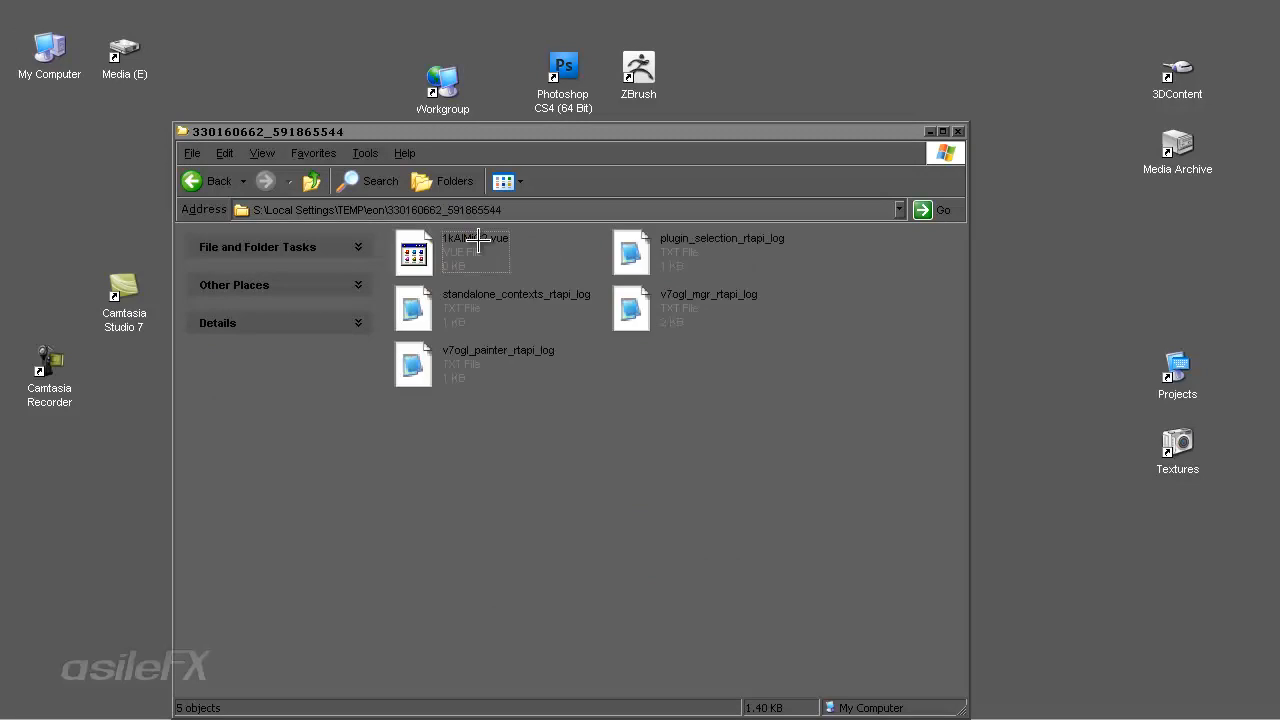
left_click(196, 181)
double_click(624, 256)
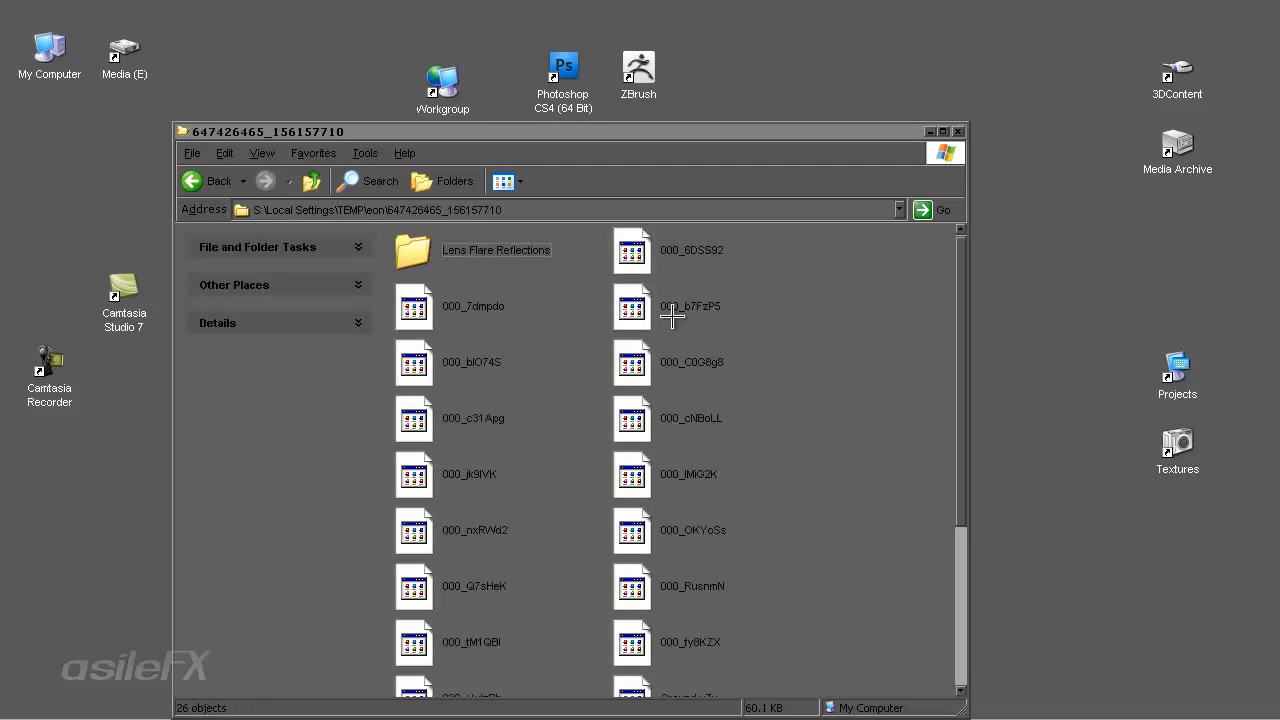
Preview the 256 x 256 and 512 x 512 JPG texture images in the temporary folder, then close the folder.
scroll(451, 343, "down", 5)
scroll(451, 343, "up", 5)
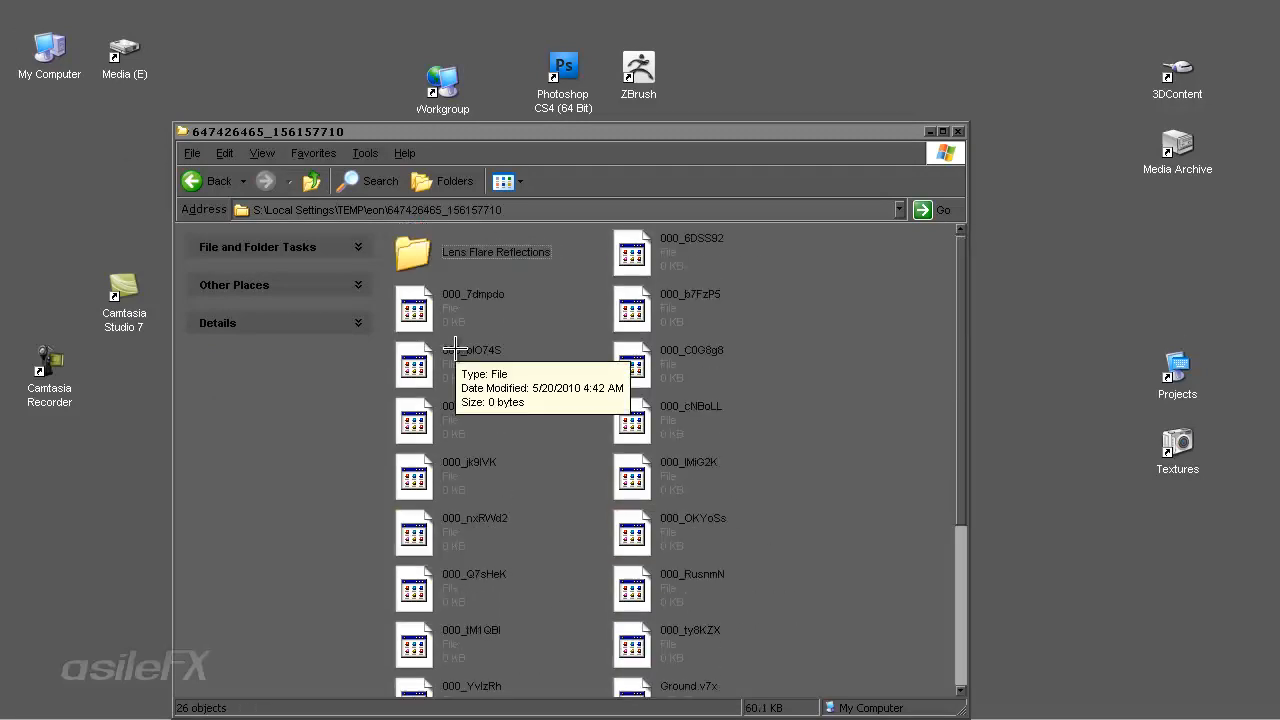
scroll(451, 343, "down", 5)
left_click(633, 488)
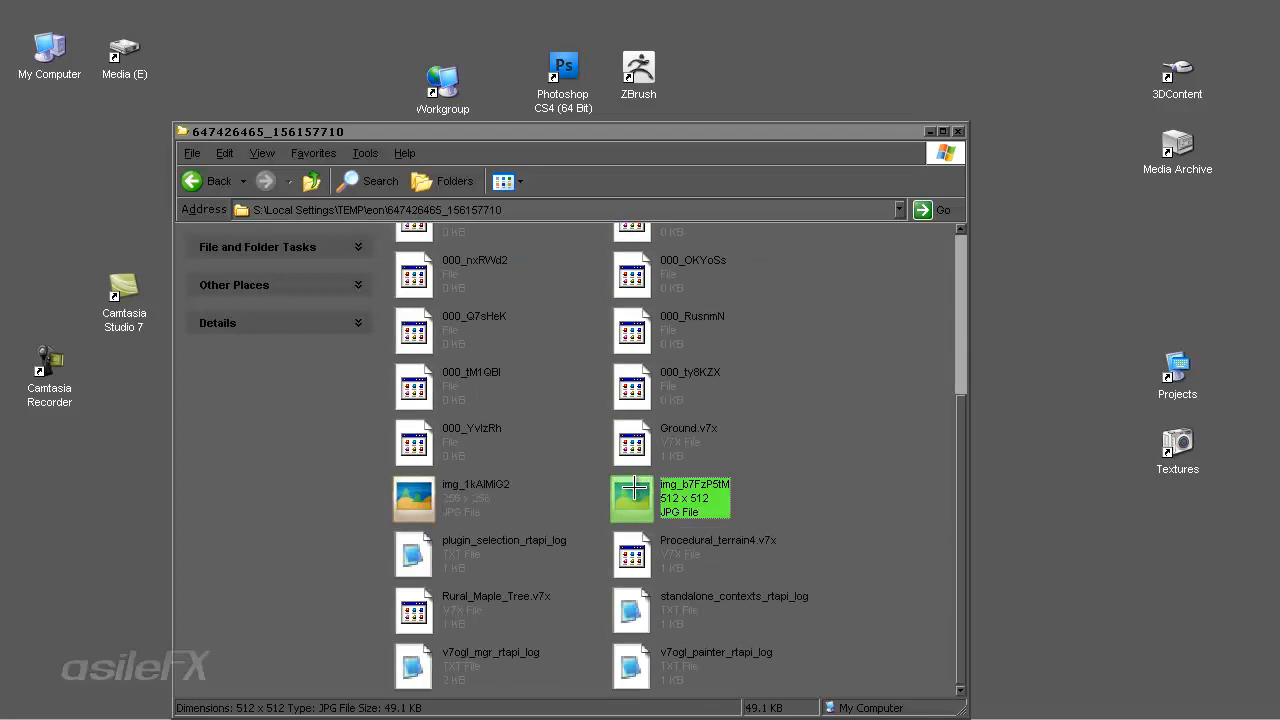
double_click(445, 493)
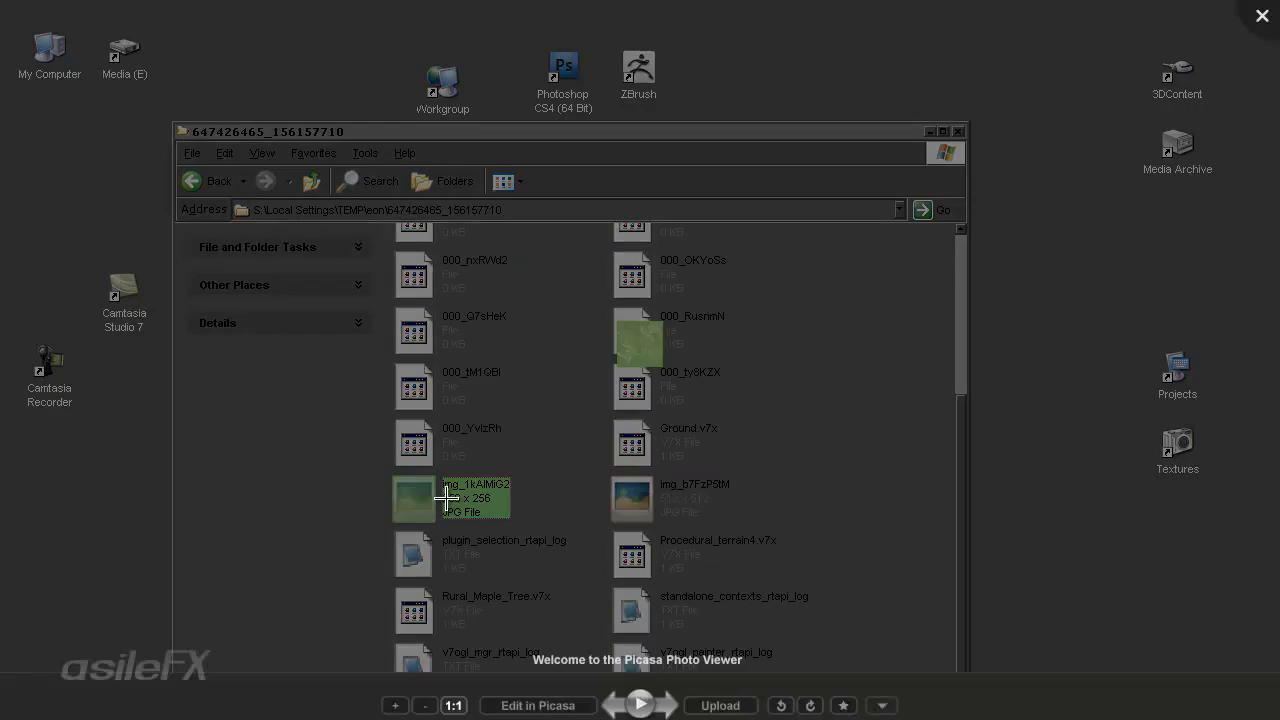
left_click(1262, 16)
double_click(679, 516)
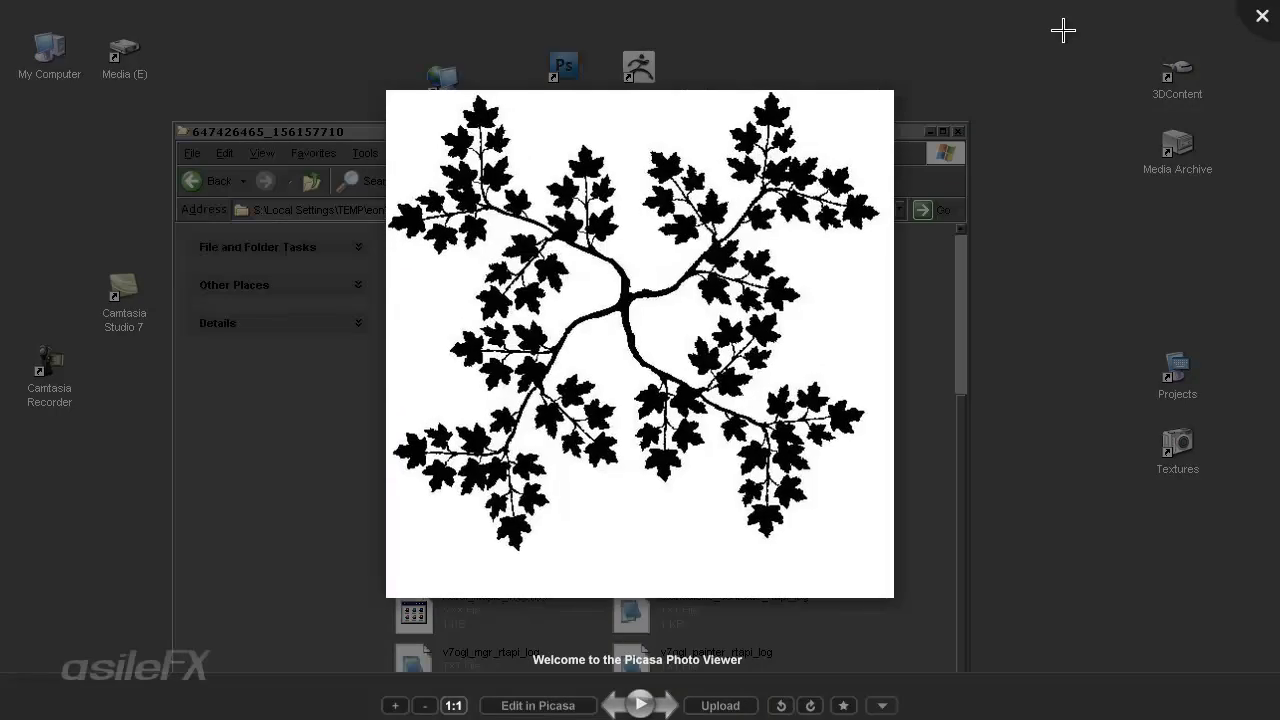
left_click(1262, 16)
left_click(792, 537)
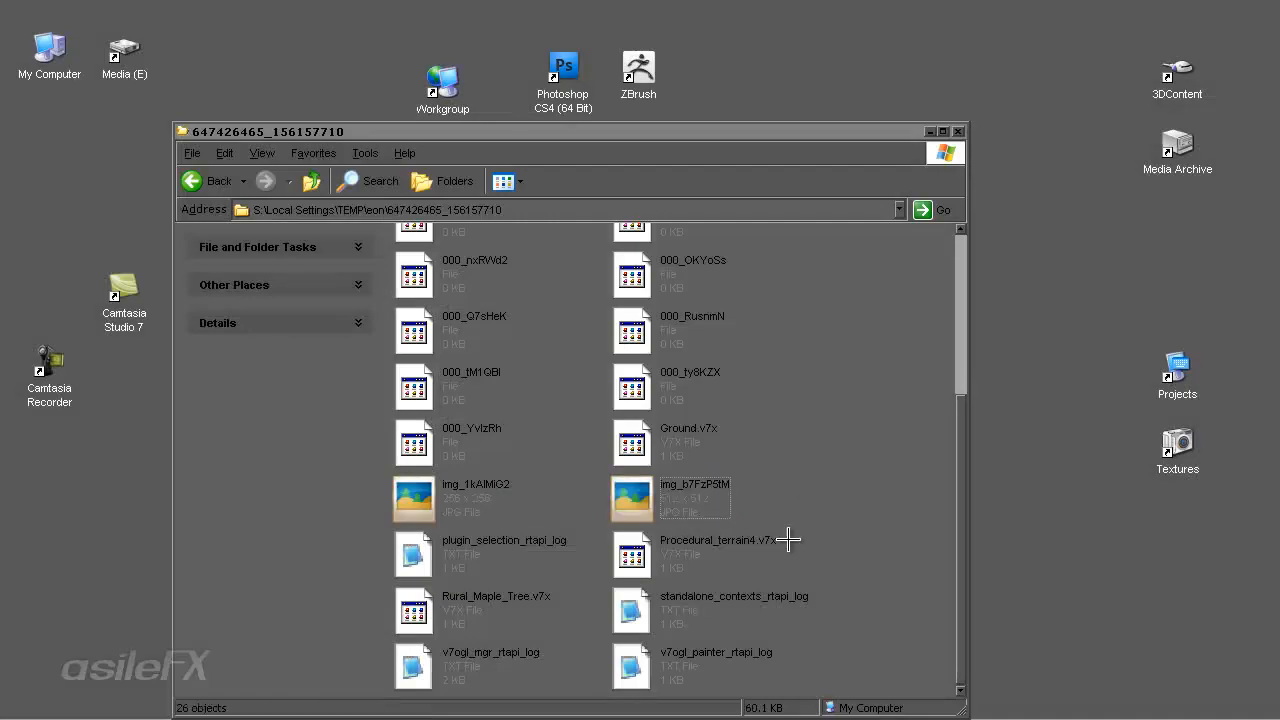
scroll(841, 553, "up", 5)
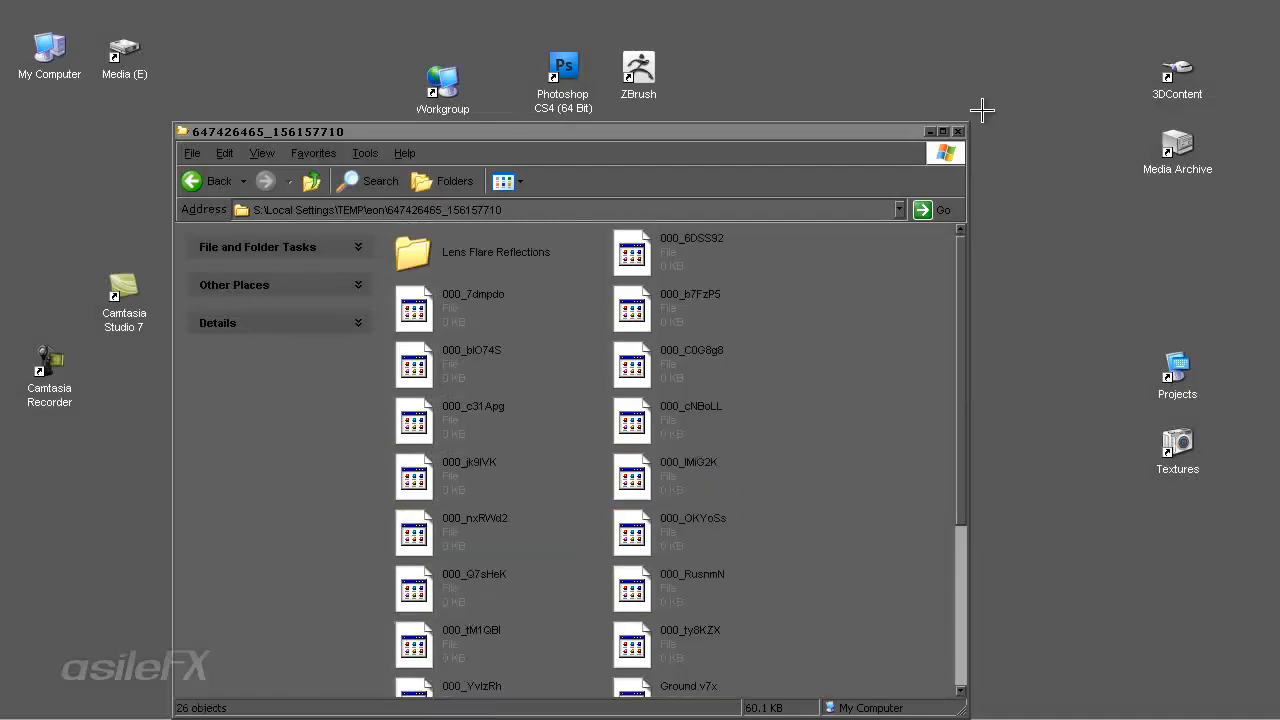
left_click(958, 131)
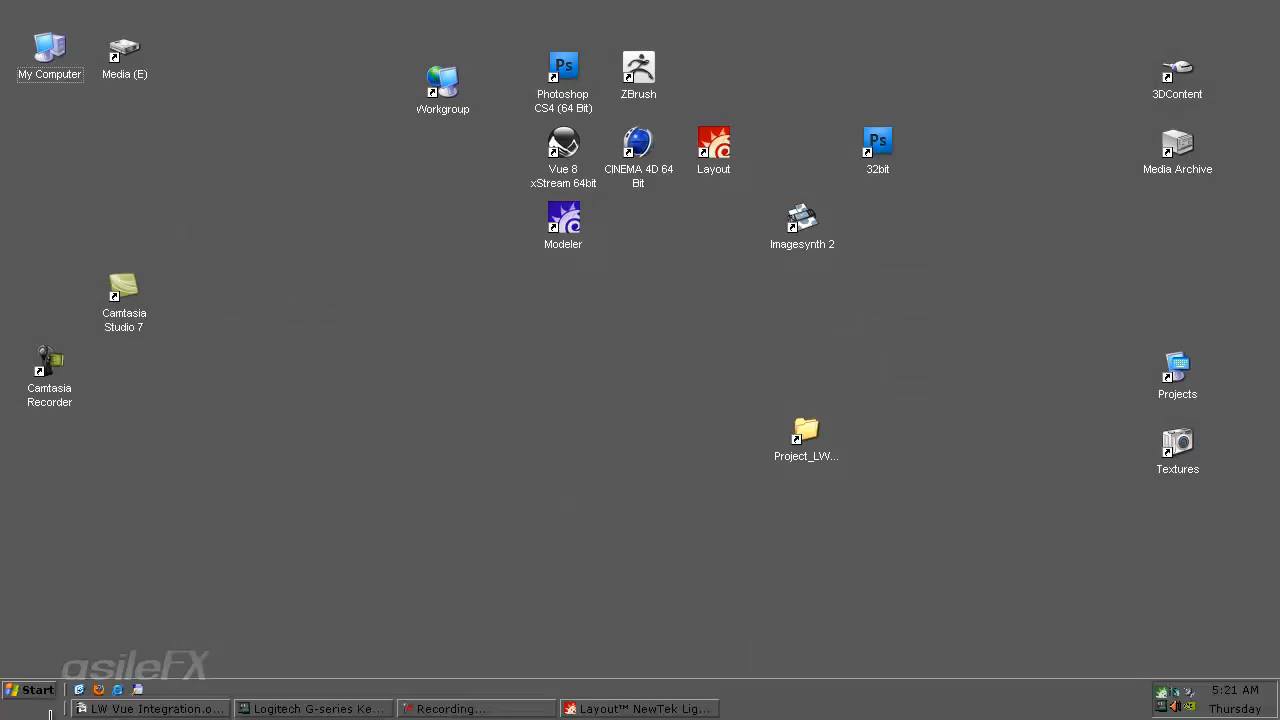
Switch to LightWave Layout, accept the xStream options and save the Vue scene as Castle_environment_001-a.
left_click(625, 708)
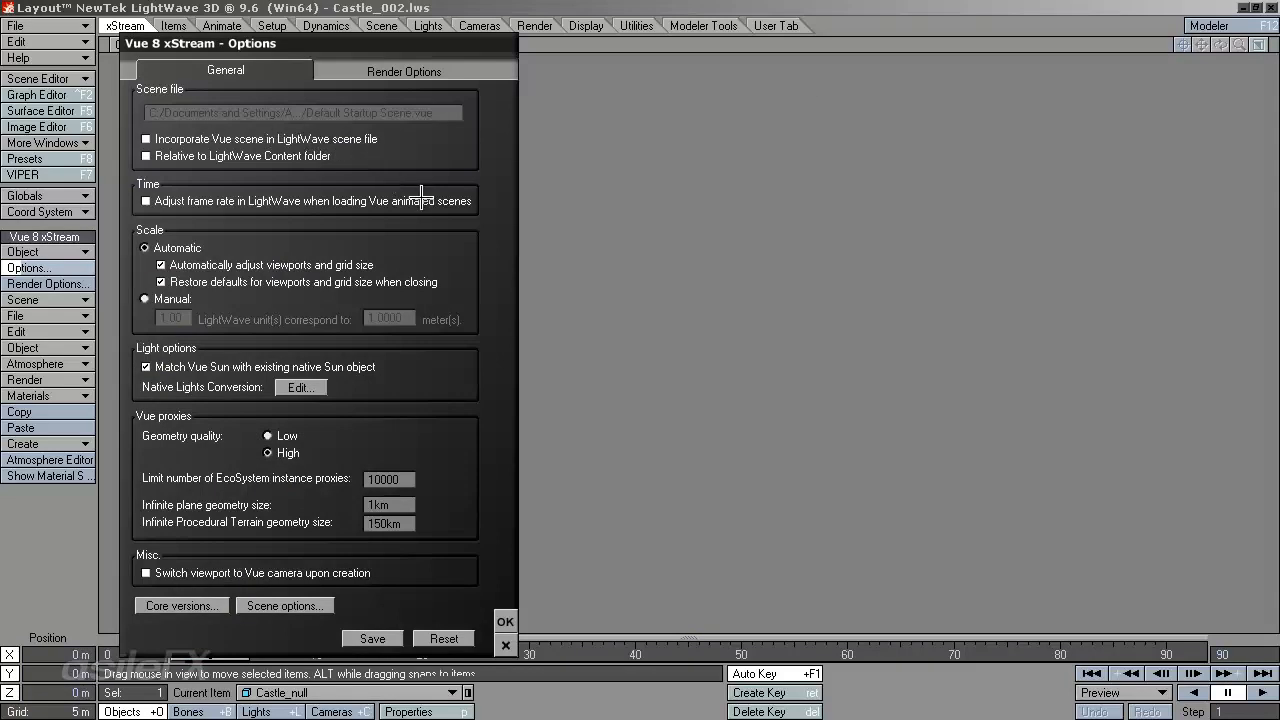
left_click(505, 621)
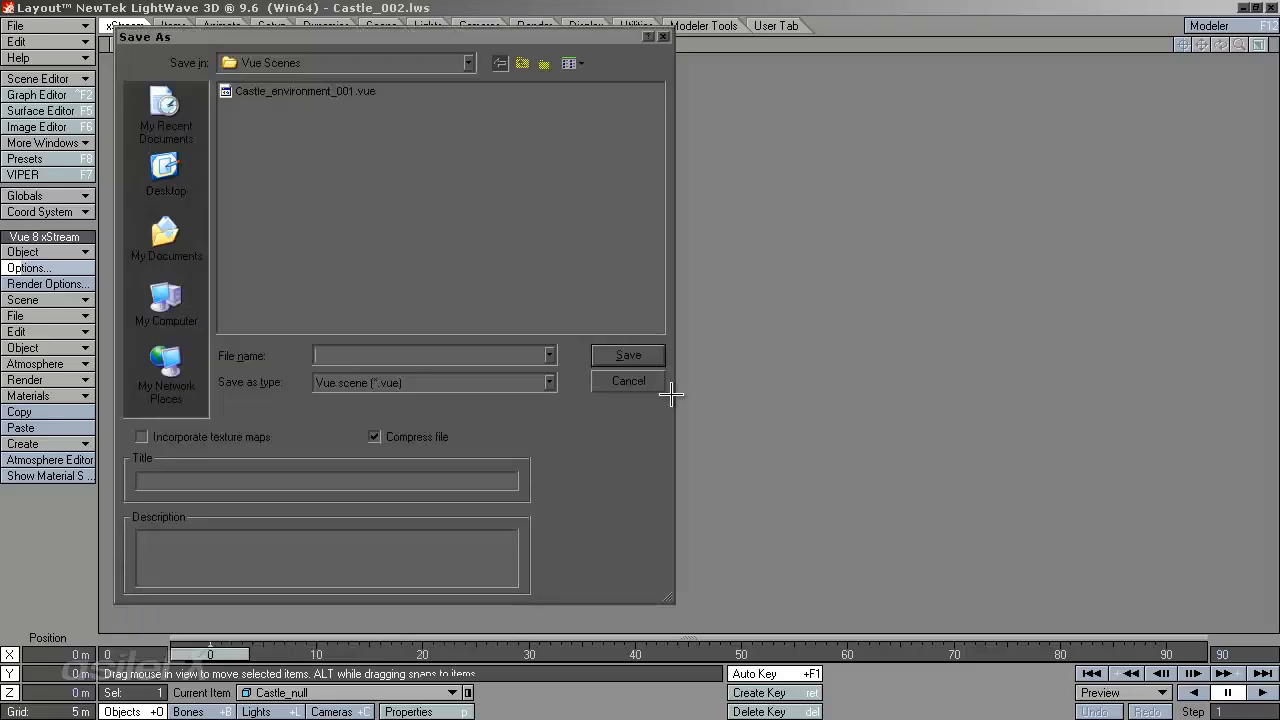
left_click(300, 91)
left_click(475, 358)
type("-a")
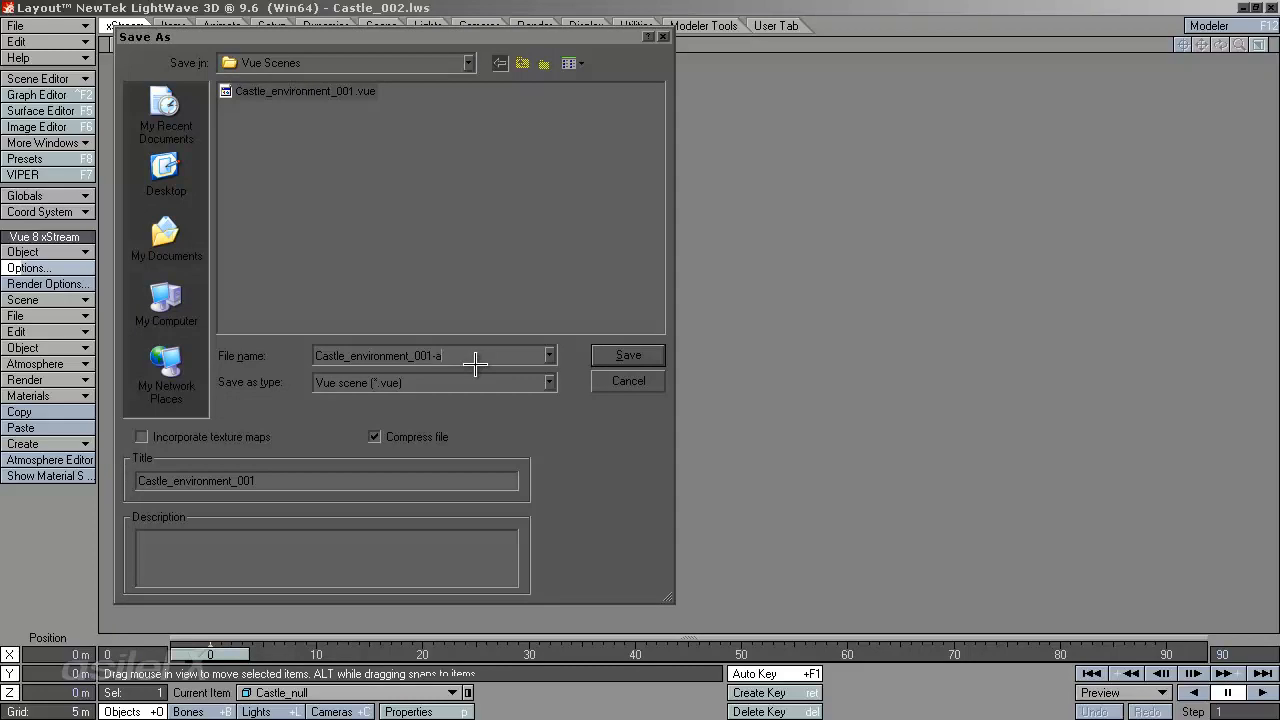
left_click(342, 476)
key("Return")
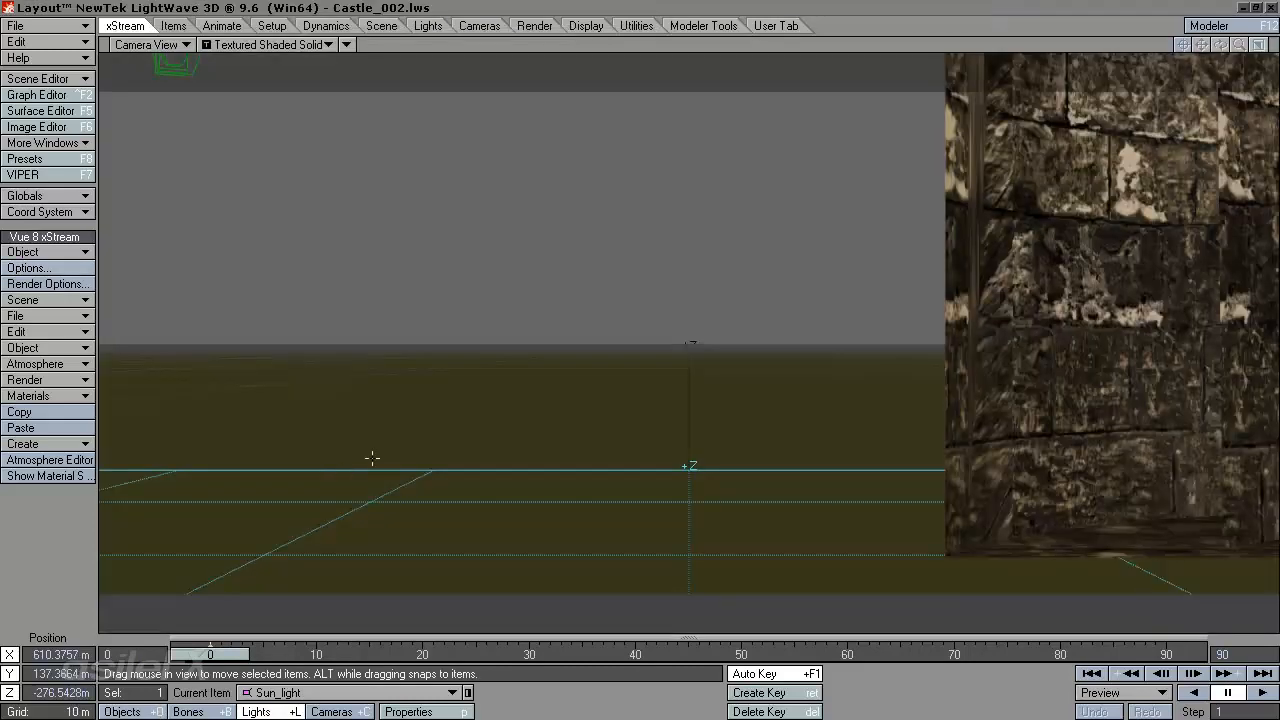
left_click(71, 301)
left_click(140, 231)
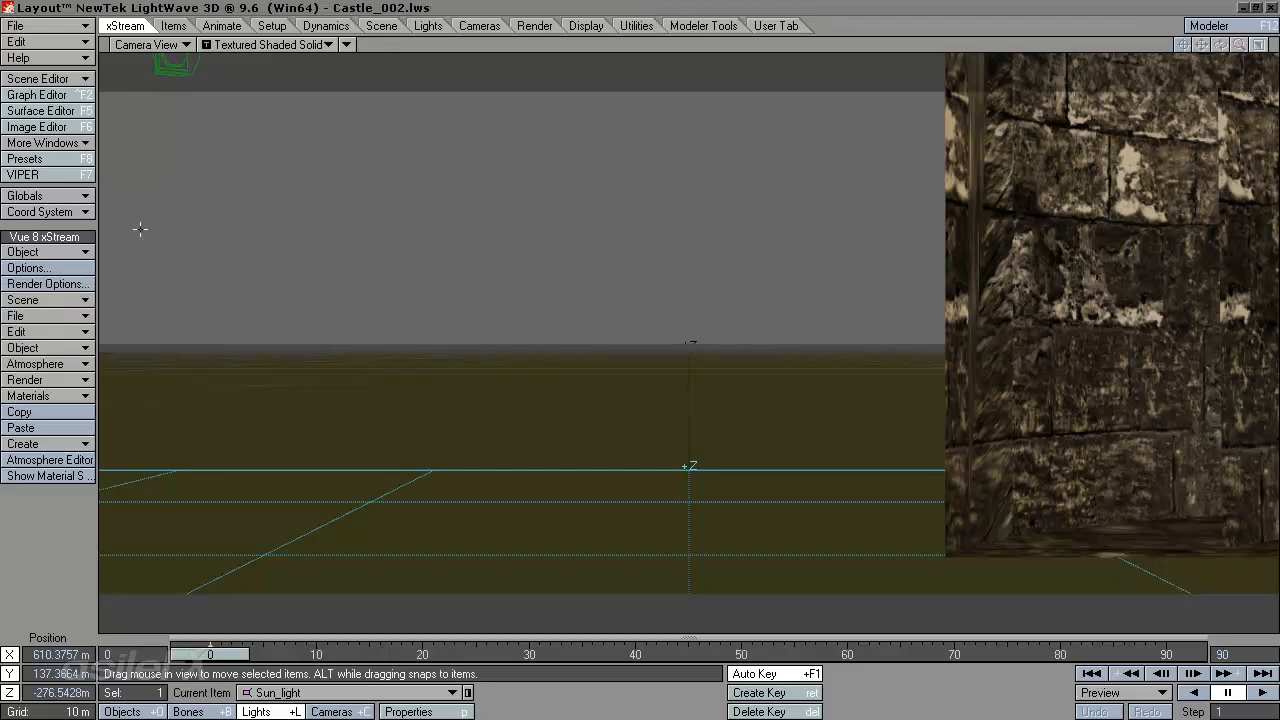
left_click(65, 318)
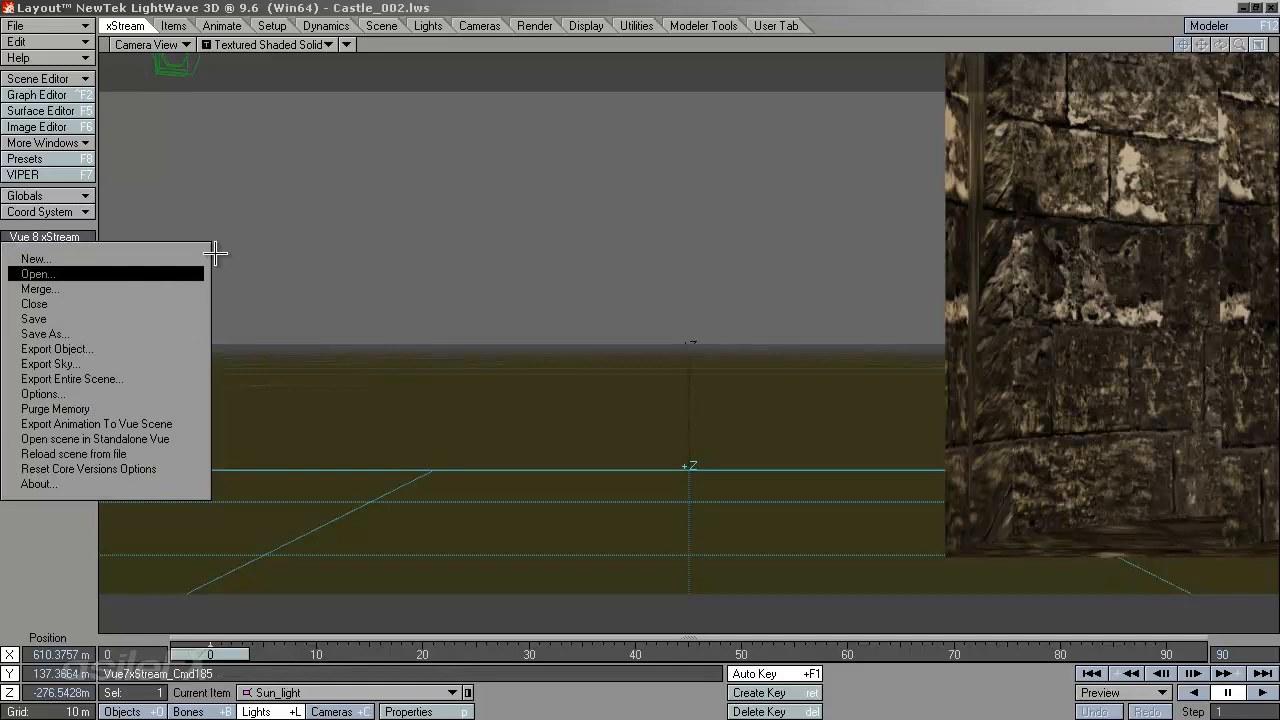
left_click(438, 5)
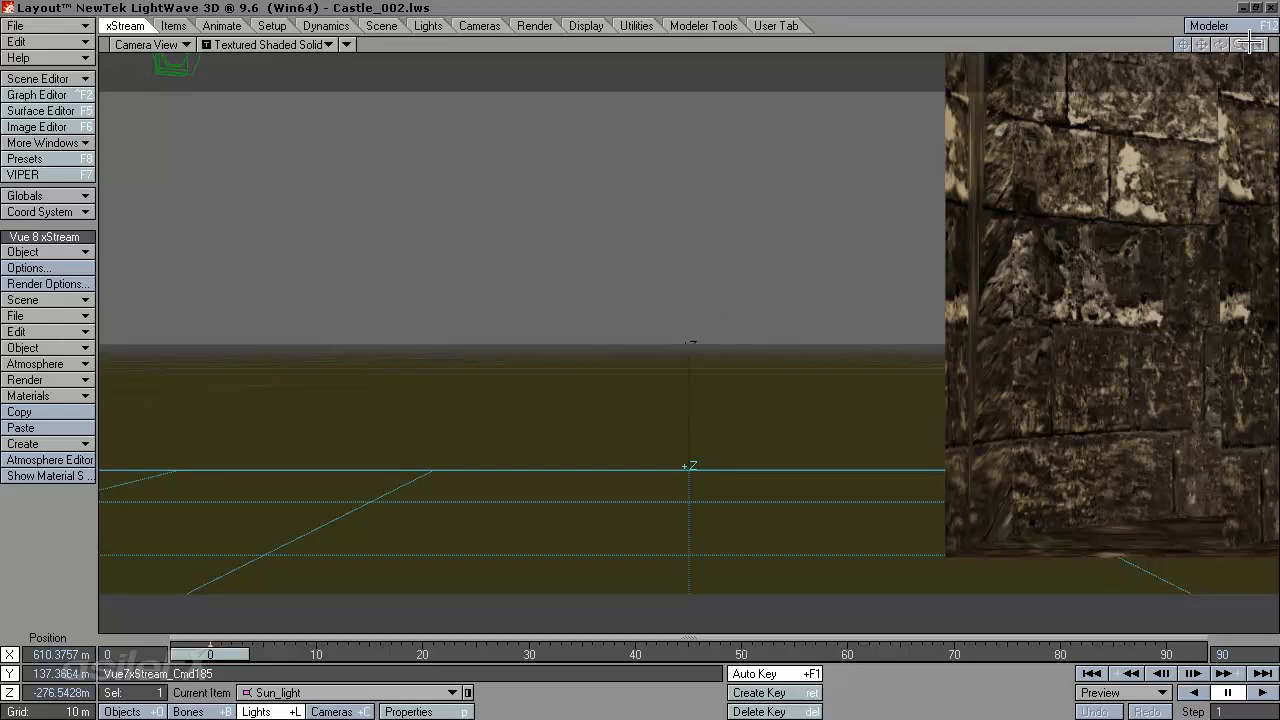
Switch the viewport to Perspective and zoom out from the castle until the ground plane's far edge is in view.
left_click(182, 45)
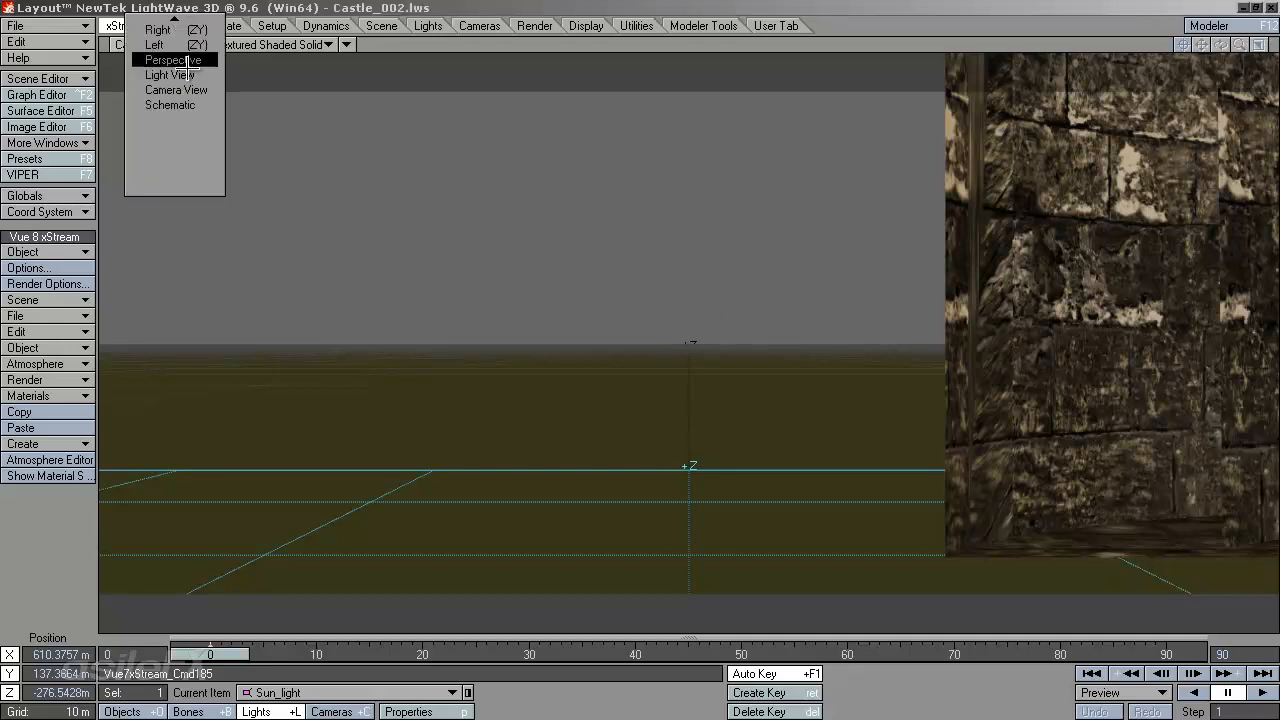
left_click(175, 60)
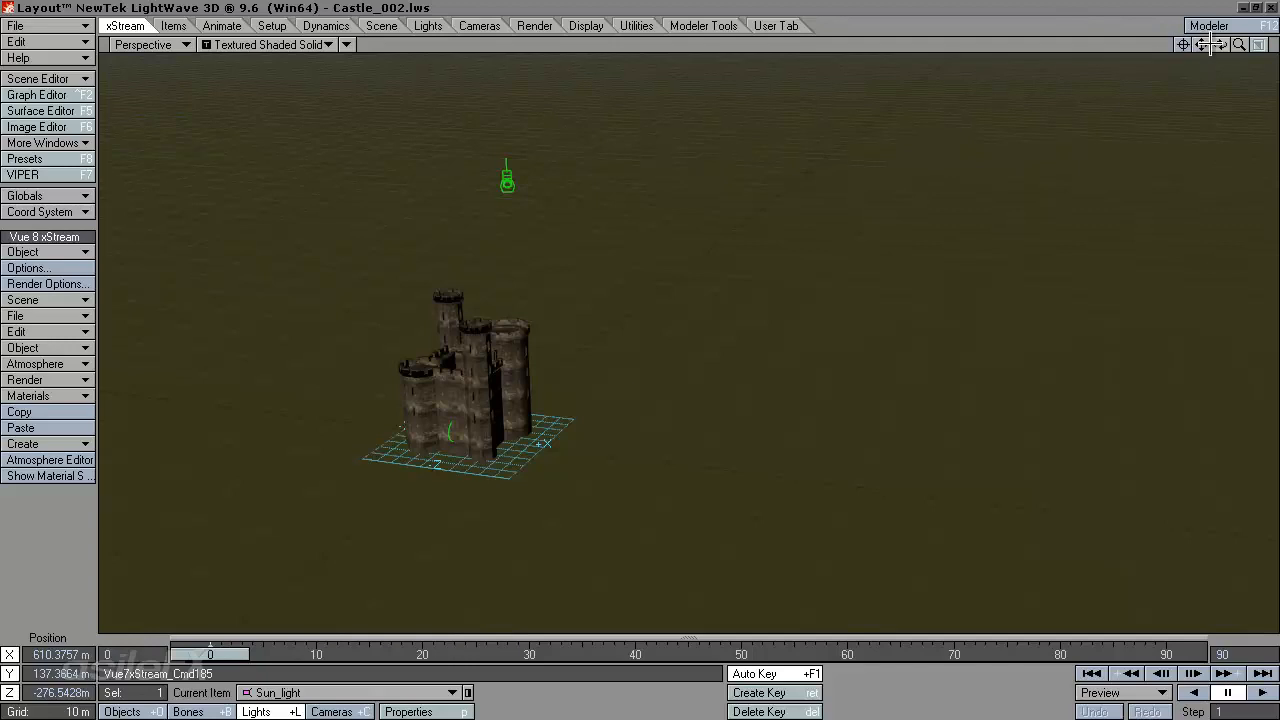
left_click_drag(1202, 44, 612, 396)
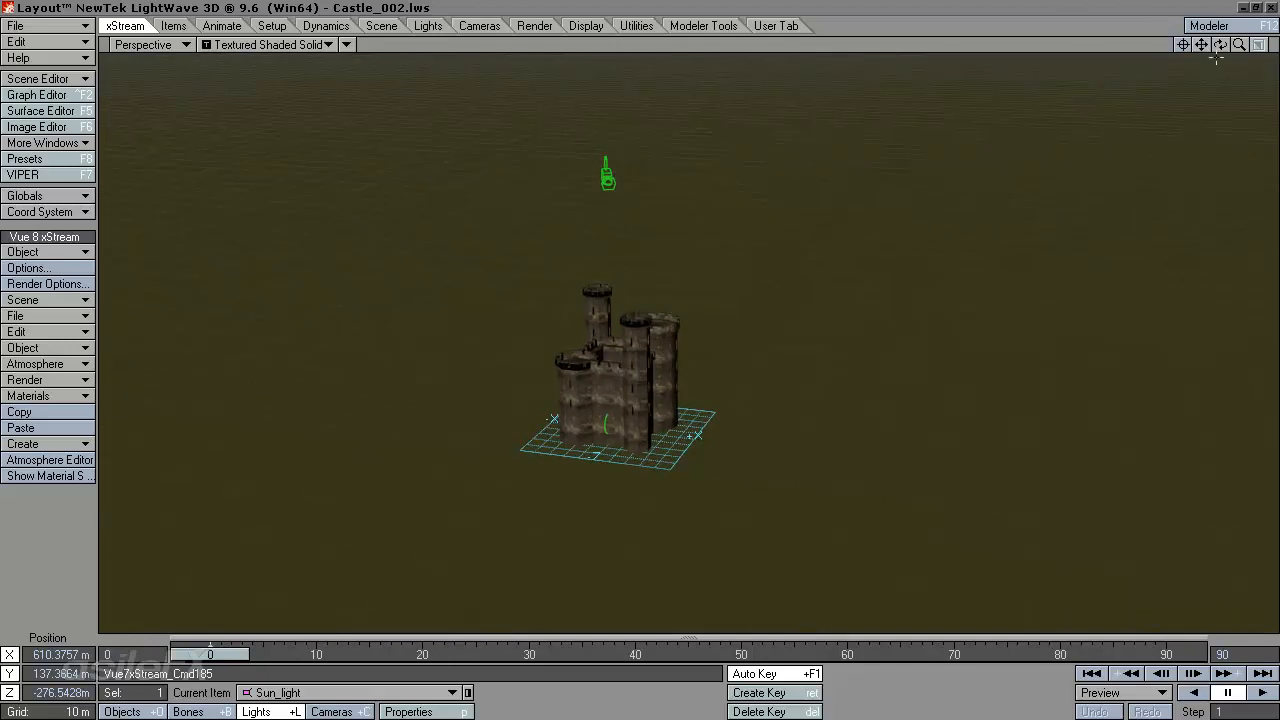
left_click_drag(1237, 47, 1238, 130)
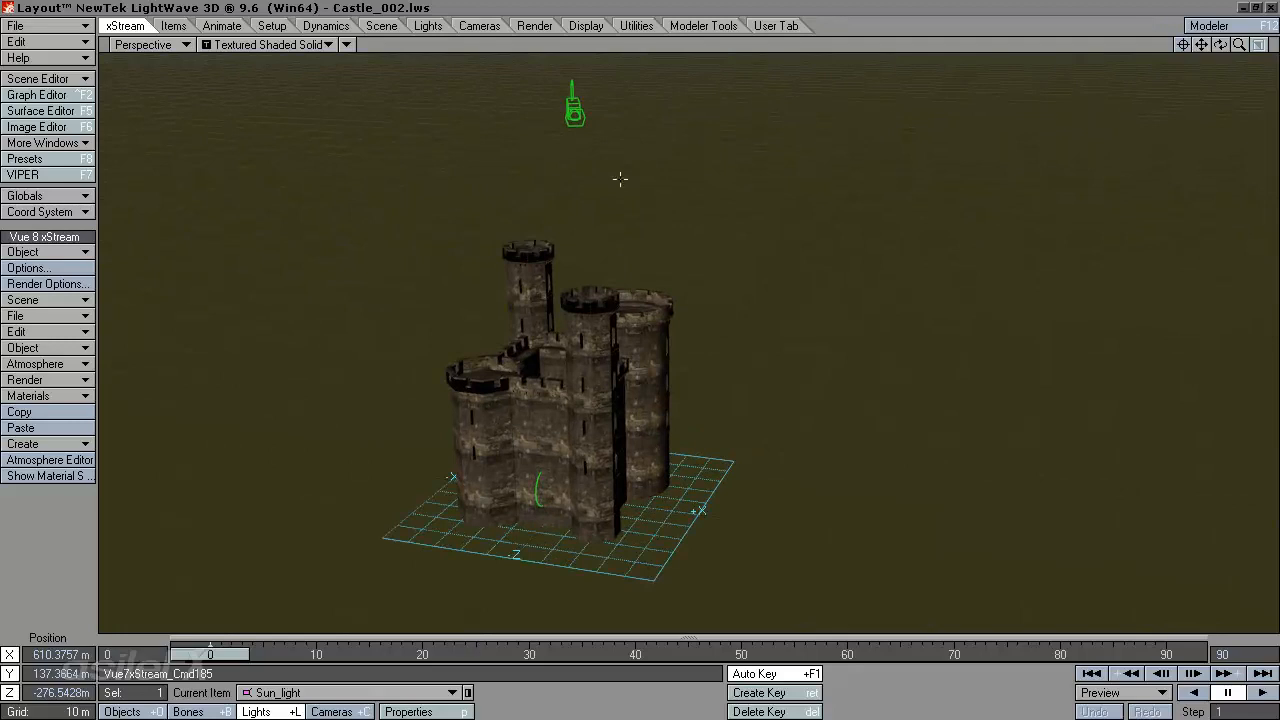
left_click_drag(1239, 45, 640, 364)
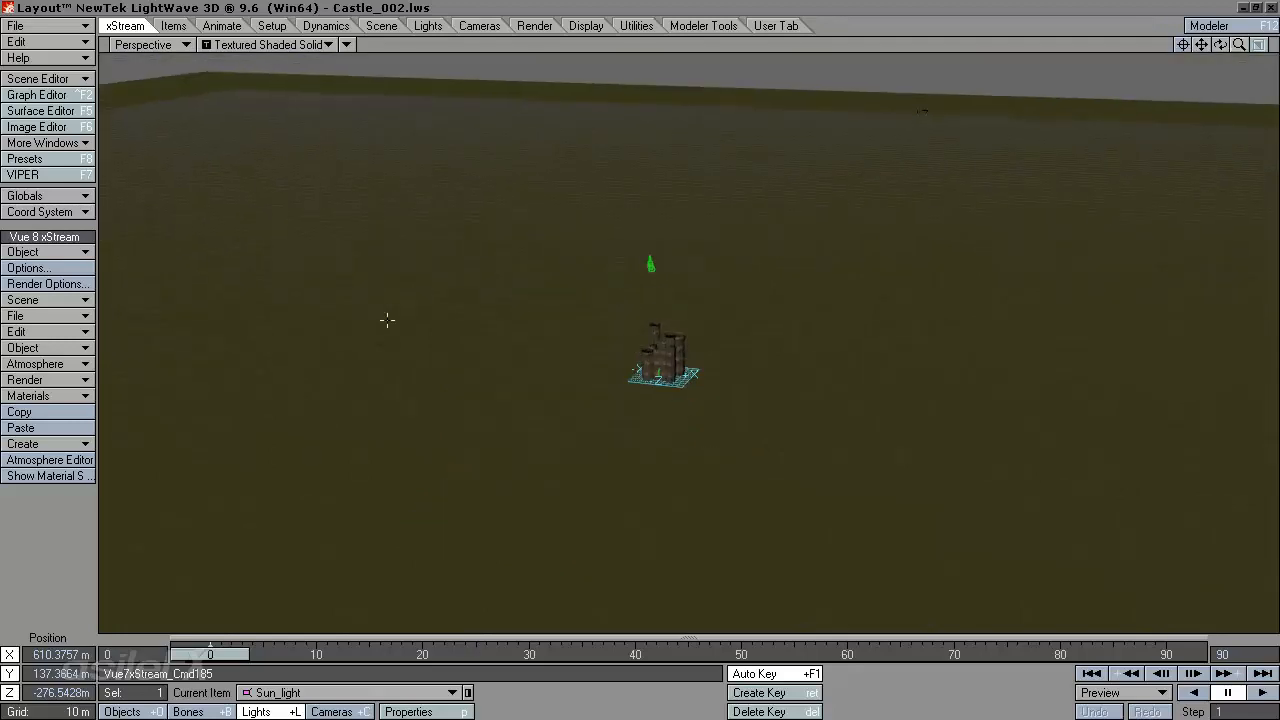
Review the infinite plane geometry size in the xStream options and the spherical scene and sea level settings in the scene options.
left_click(30, 268)
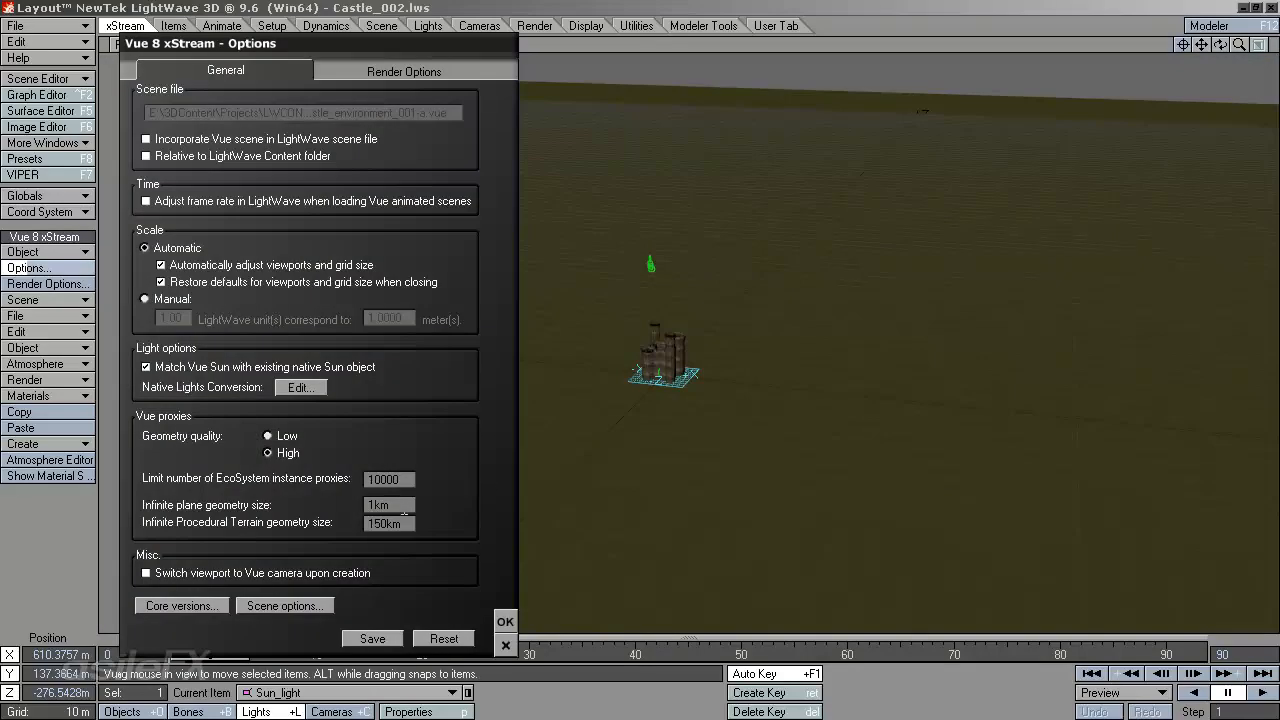
left_click(403, 511)
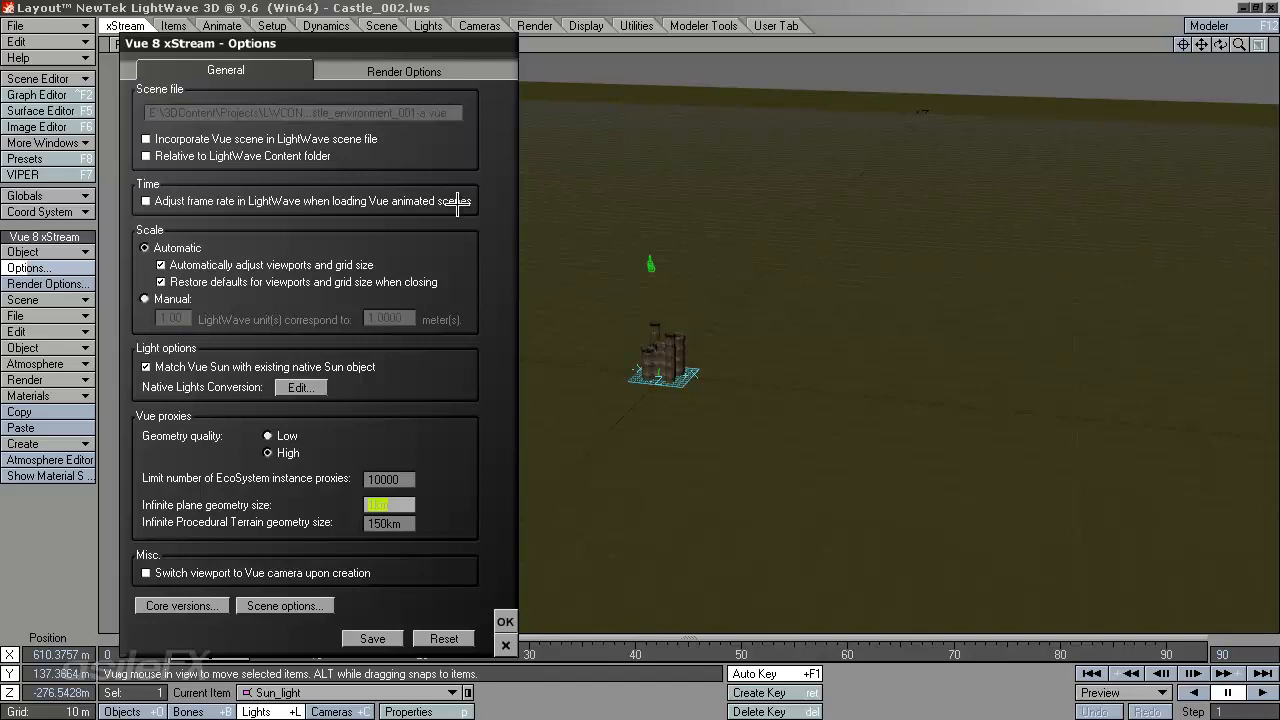
left_click(399, 504)
left_click(285, 606)
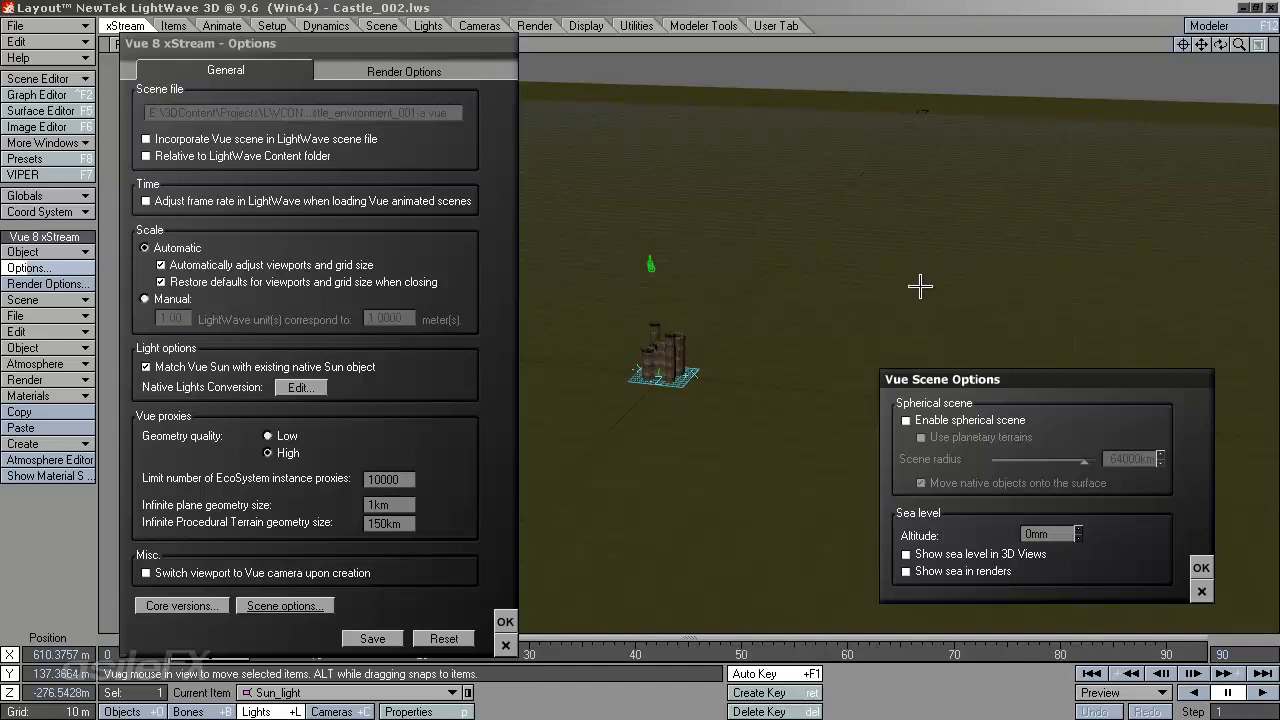
left_click(1201, 590)
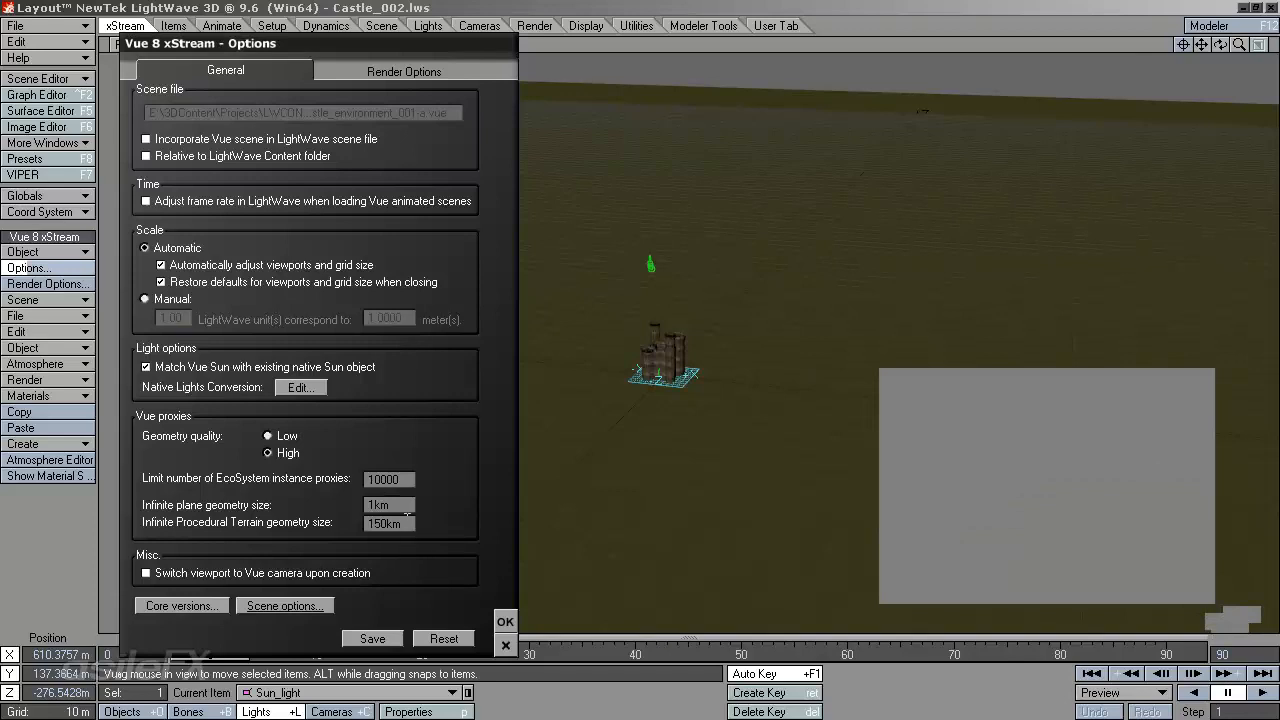
Check the Infinite Procedural Terrain geometry size, then close the xStream options without changes.
left_click(403, 525)
left_click(408, 524)
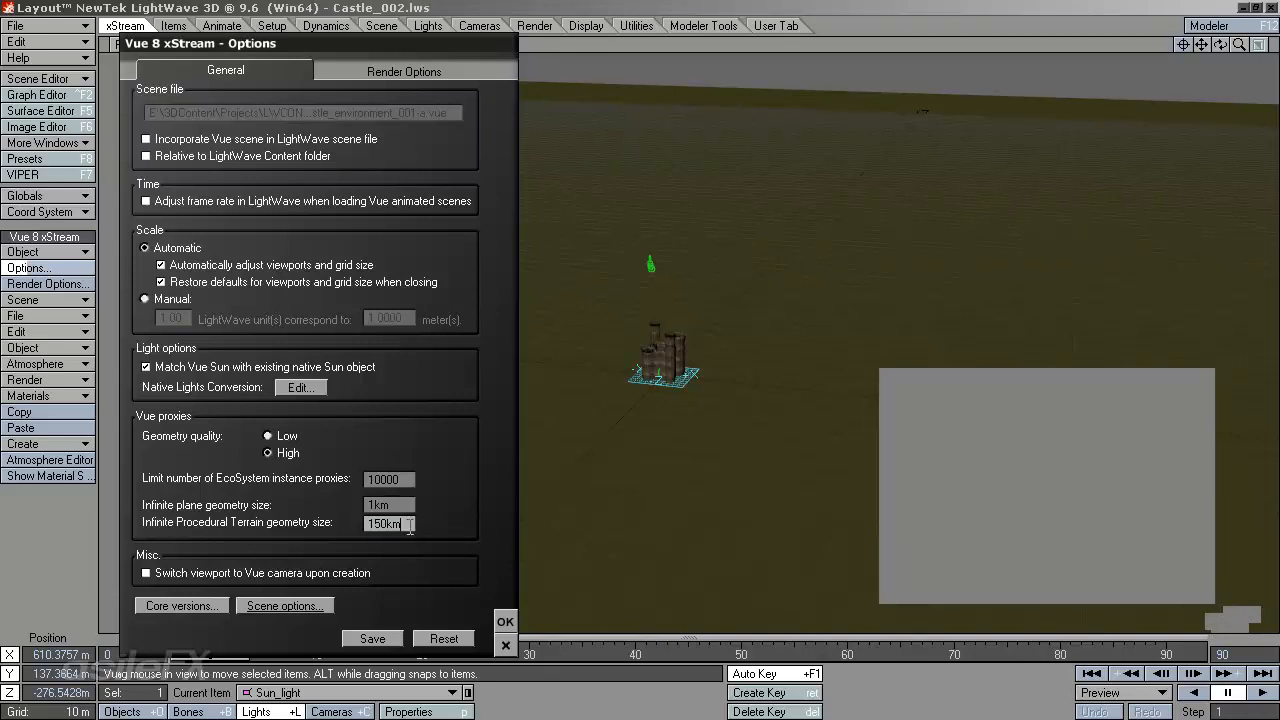
left_click(505, 645)
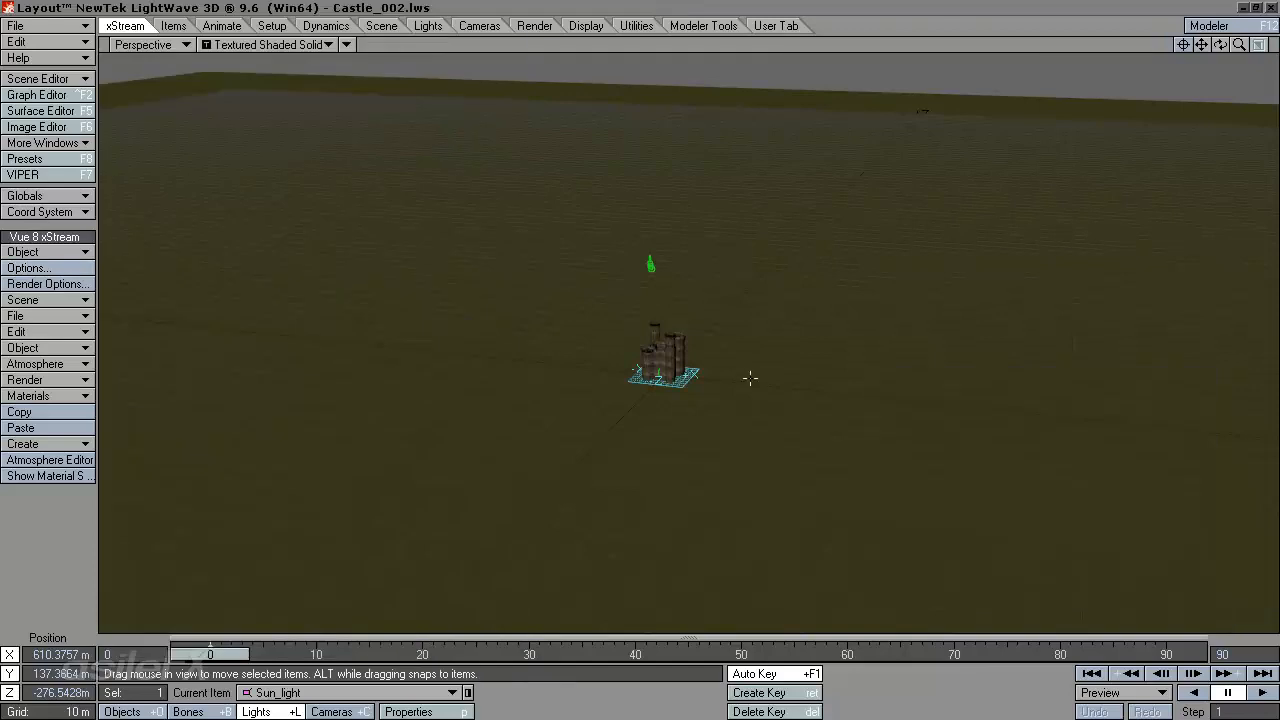